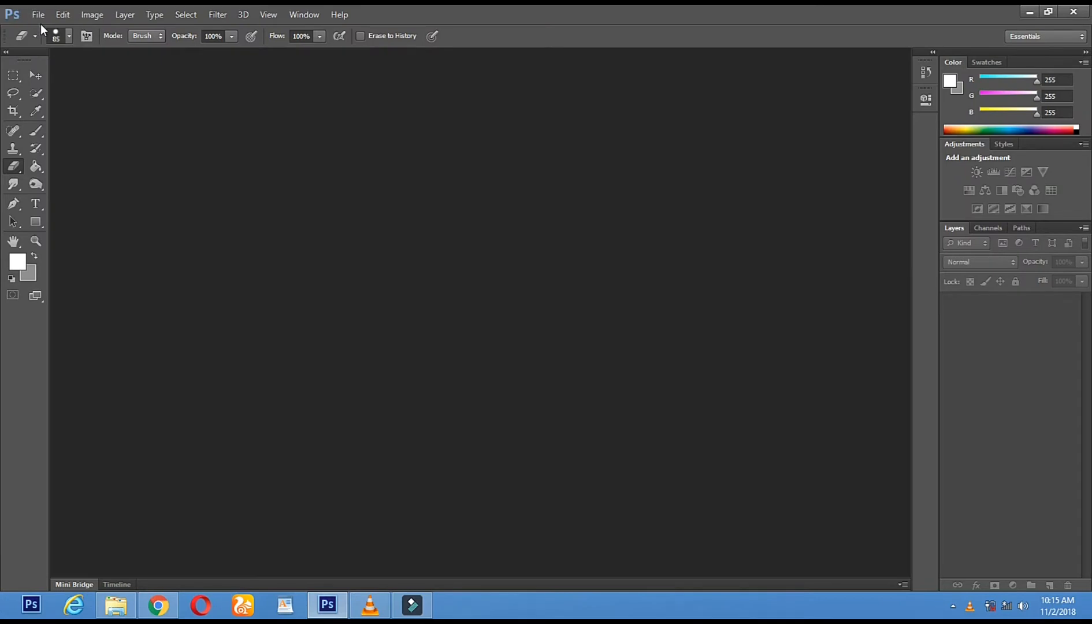
# Step: Open the images download (1) and African_Elephant_walking together from the Desktop folder
pyautogui.click(120, 44)
pyautogui.scroll(-10, 564, 267)
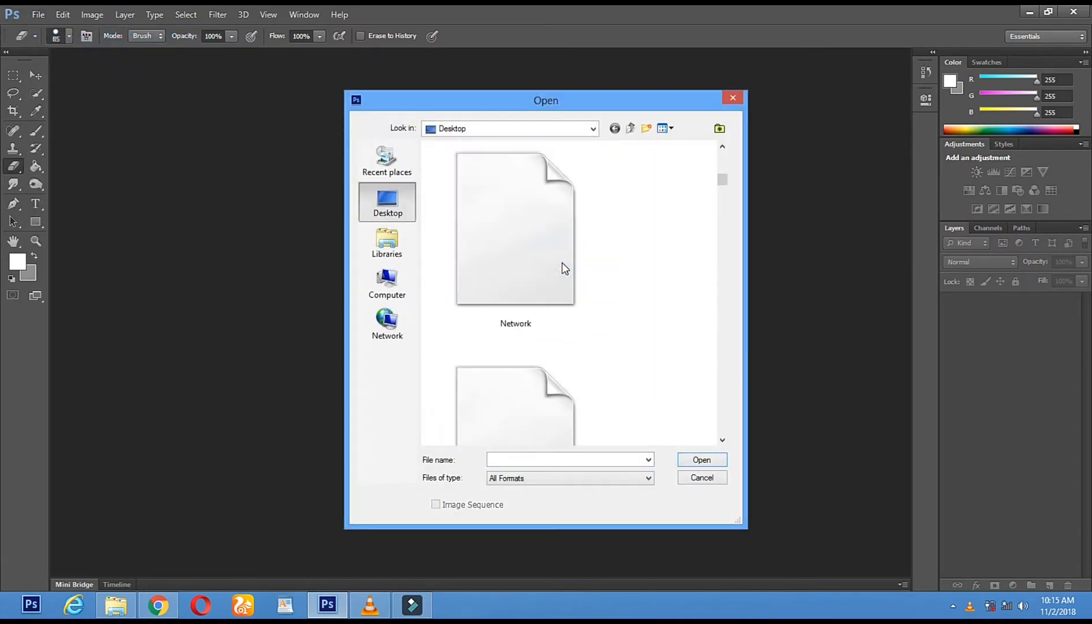
pyautogui.scroll(-8, 591, 256)
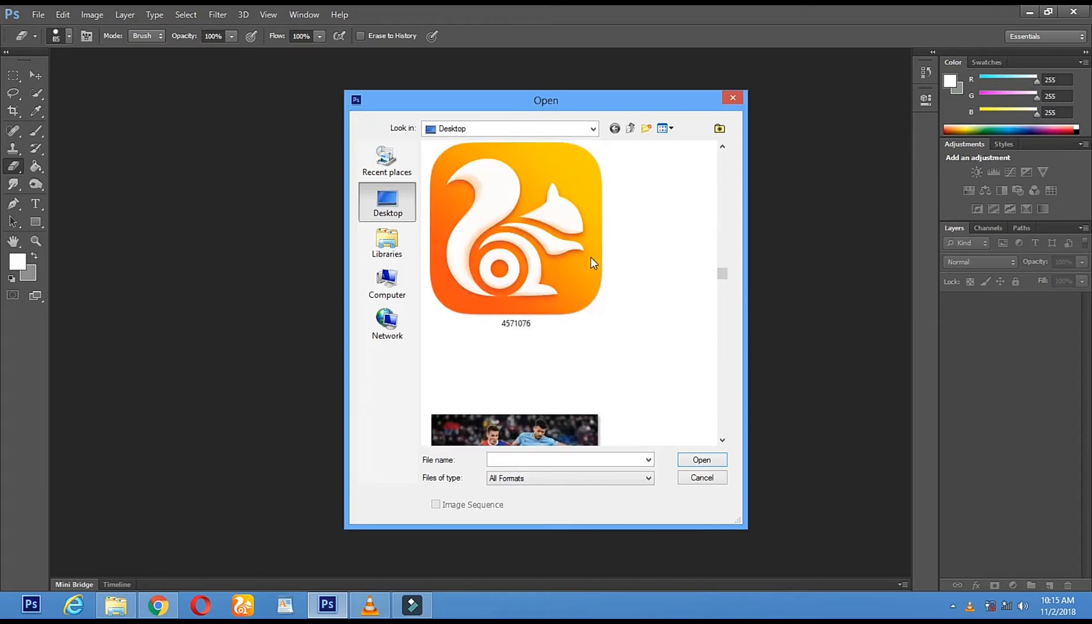
pyautogui.moveTo(723, 299); pyautogui.dragTo(733, 439)
pyautogui.scroll(4, 508, 266)
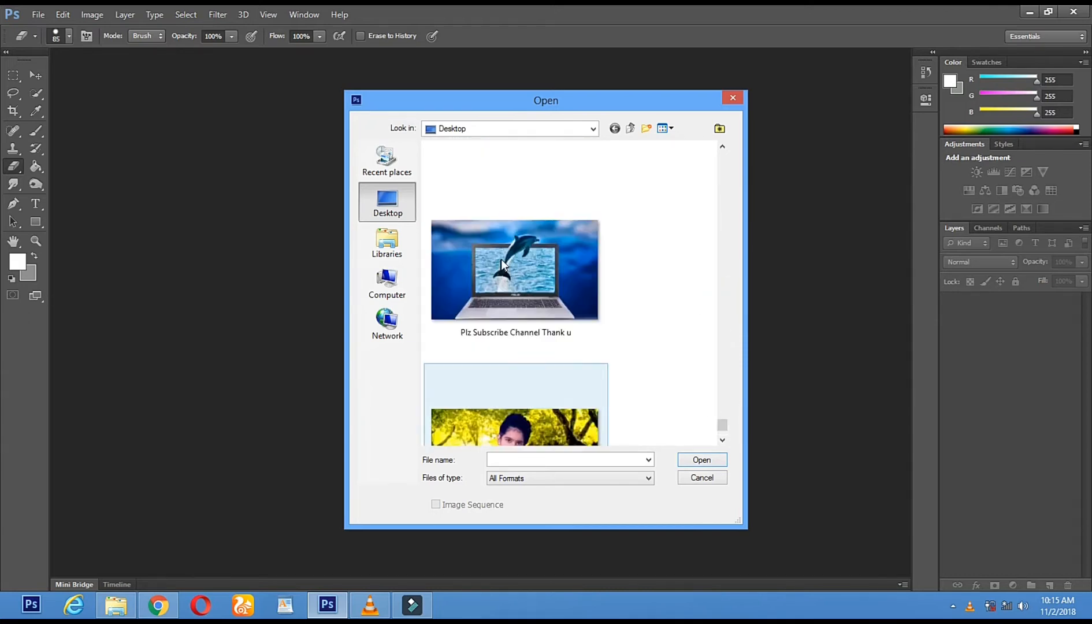
pyautogui.scroll(6, 574, 237)
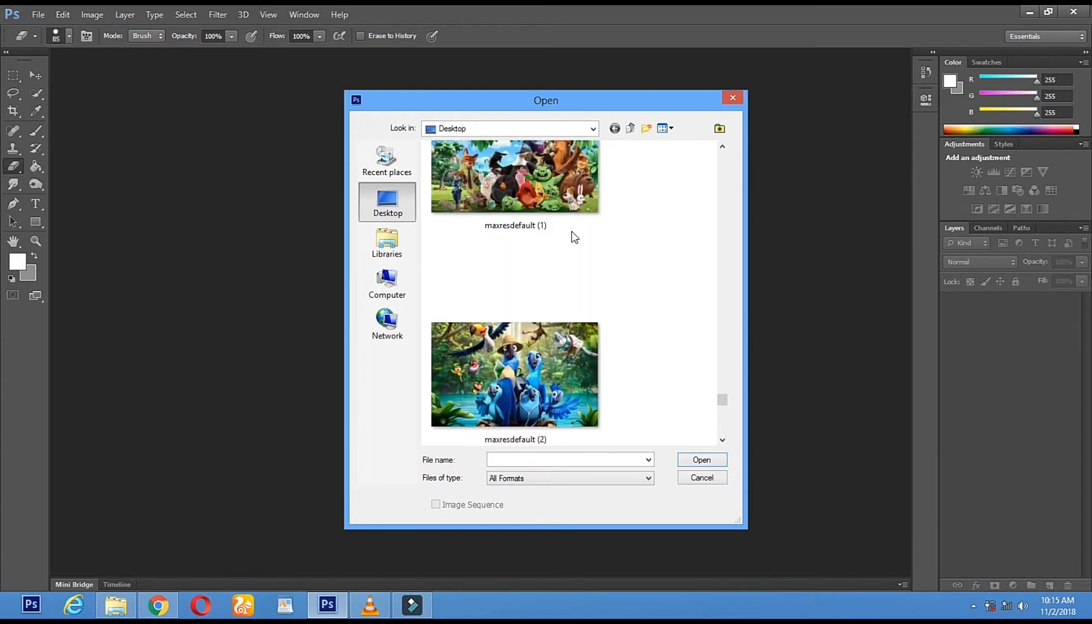
pyautogui.scroll(5, 572, 229)
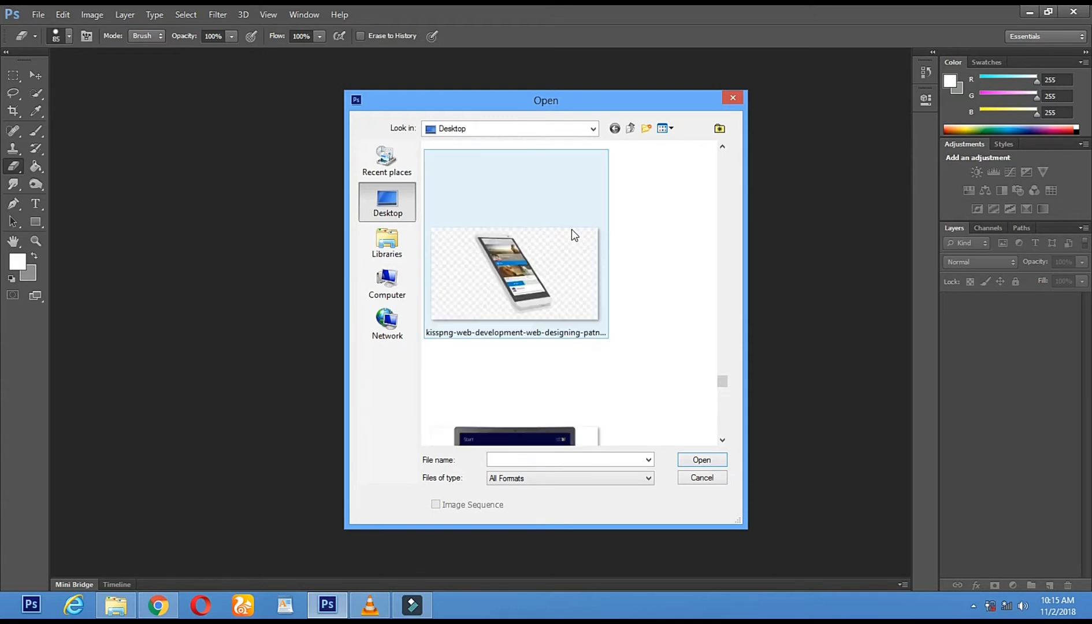
pyautogui.scroll(6, 572, 229)
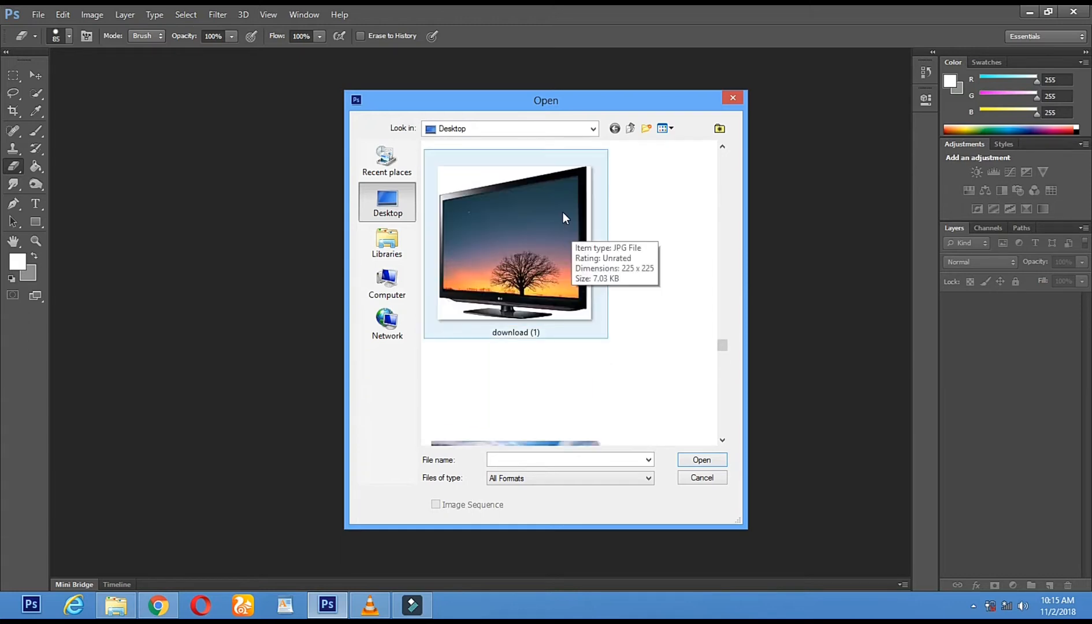
pyautogui.click(549, 247)
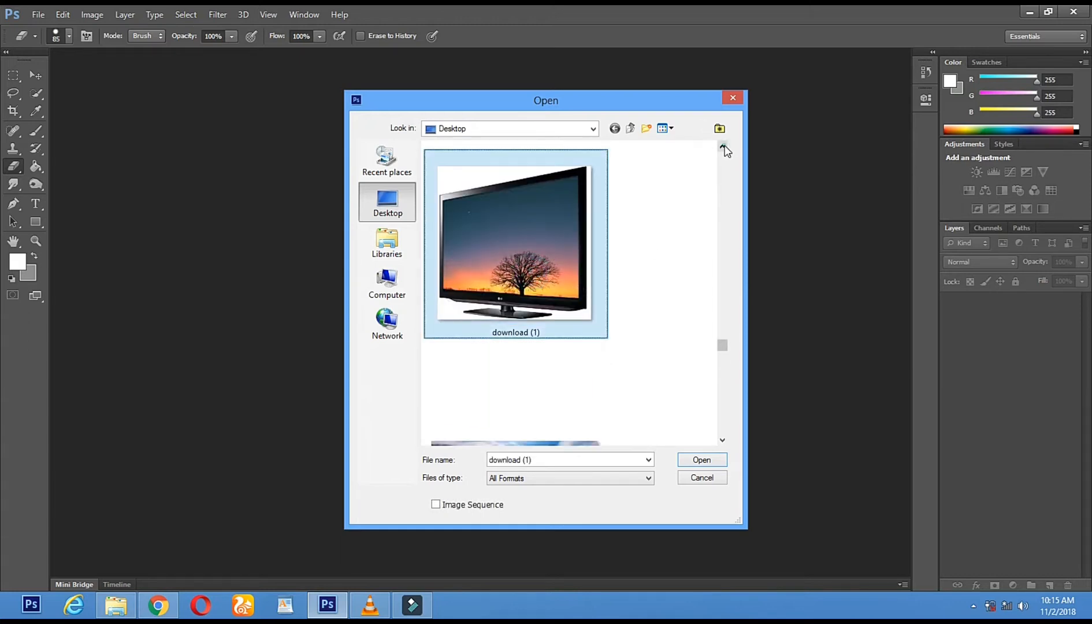
pyautogui.click(724, 146)
pyautogui.click(723, 146)
pyautogui.click(724, 145)
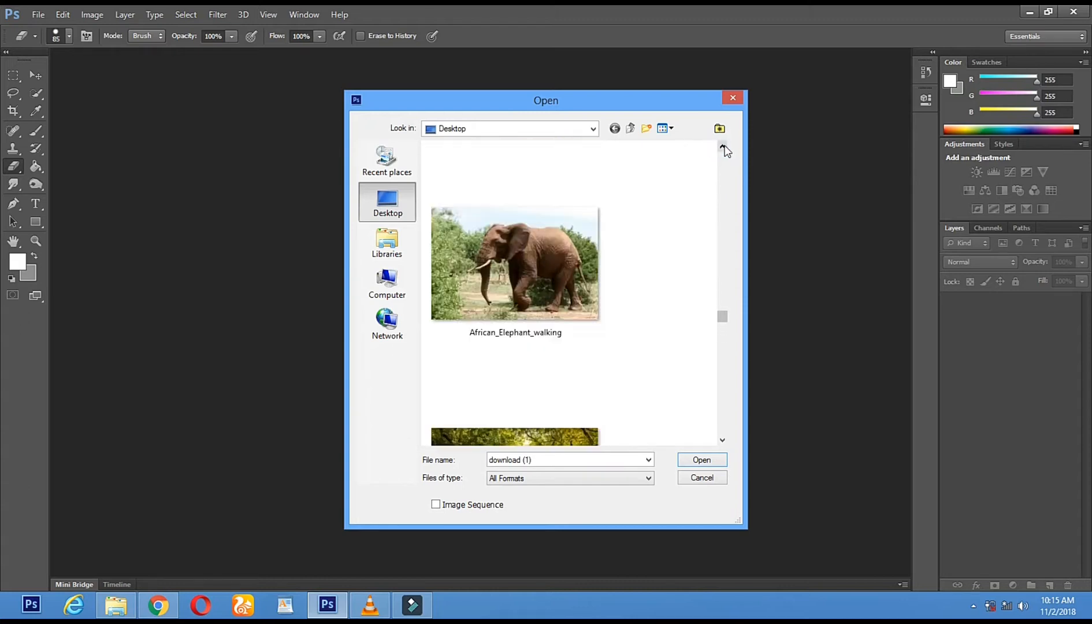
pyautogui.click(724, 146)
pyautogui.keyDown('ctrl'); pyautogui.click(532, 390); pyautogui.keyUp('ctrl')
pyautogui.click(706, 461)
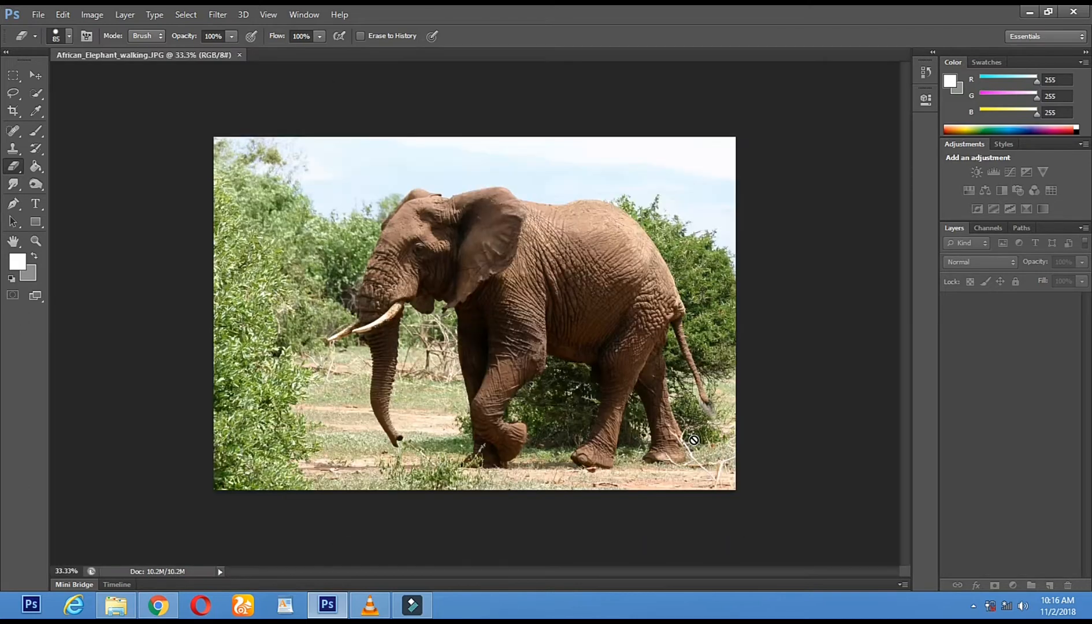
# Step: Enlarge the canvas of download (1).jpg on all sides around the television with the Crop tool
pyautogui.click(10, 113)
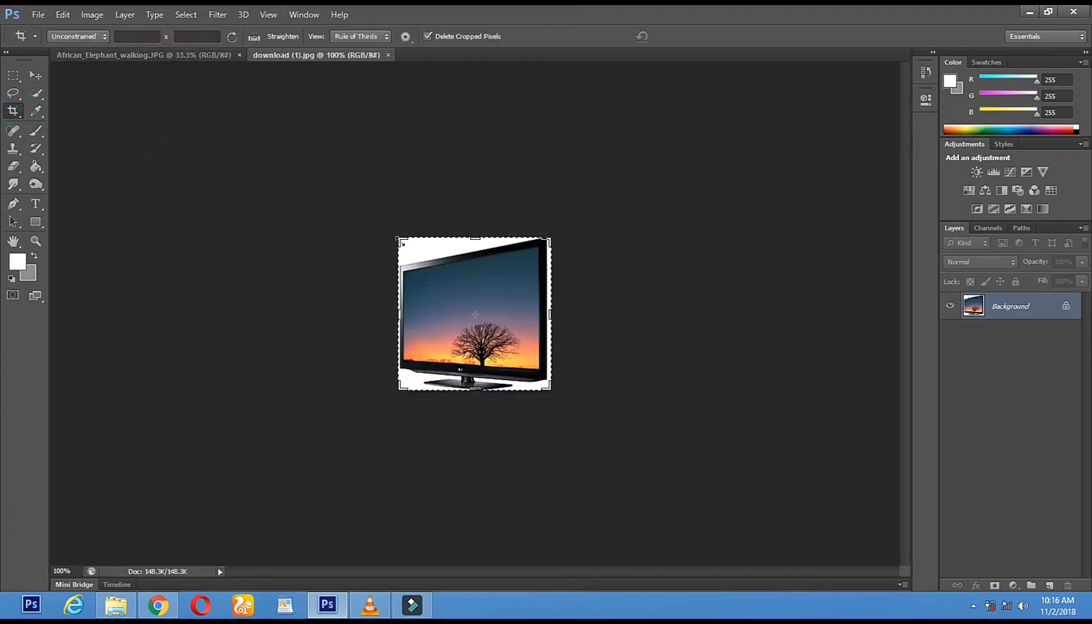
pyautogui.moveTo(398, 237); pyautogui.dragTo(135, 178)
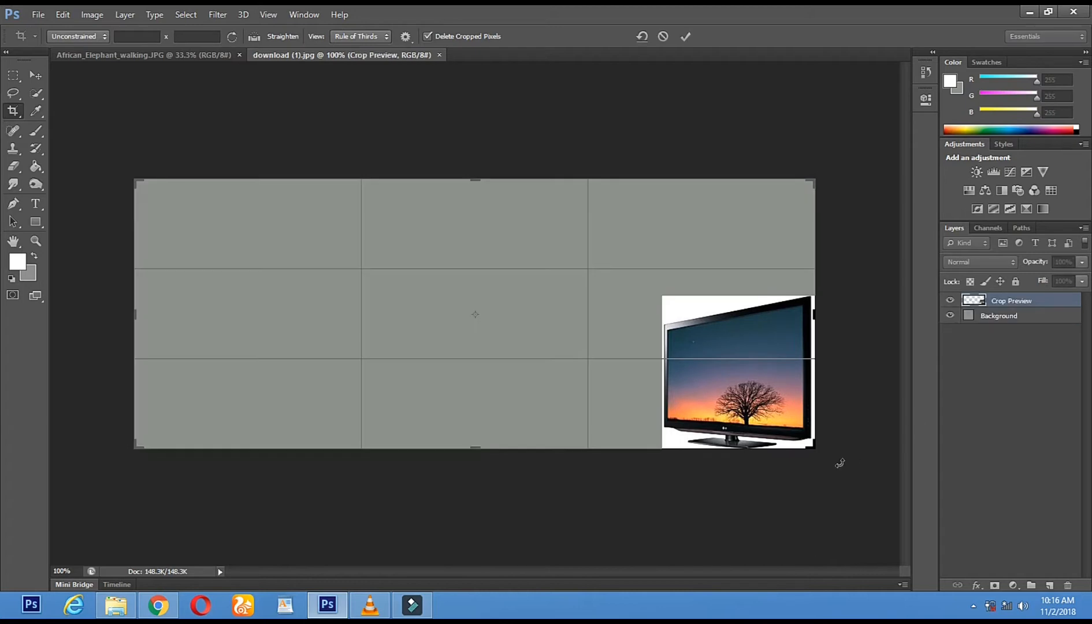
pyautogui.moveTo(809, 451); pyautogui.dragTo(867, 483)
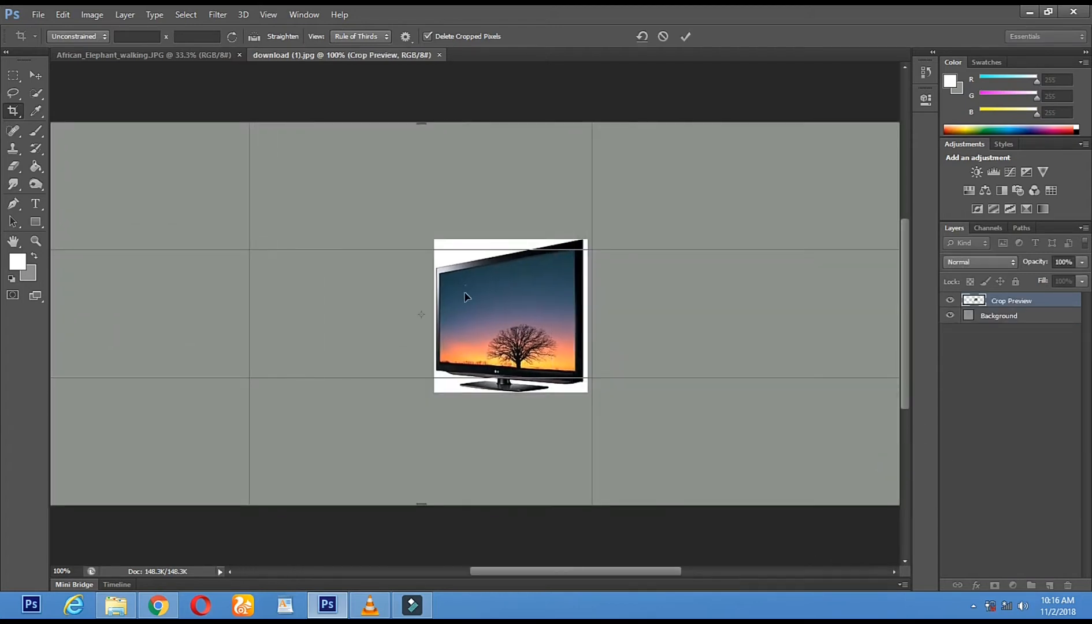
pyautogui.click(36, 241)
pyautogui.click(479, 236)
# Step: Erase the white area around the television and the surrounding grey canvas with the Magic Eraser
pyautogui.keyDown('alt'); pyautogui.click(503, 278); pyautogui.keyUp('alt')
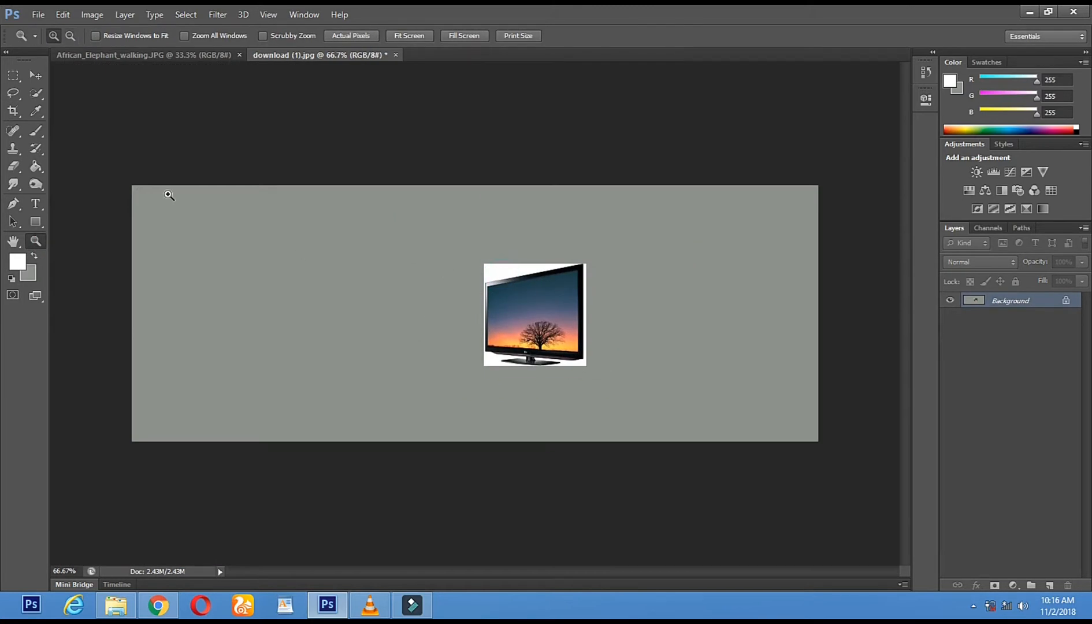
pyautogui.click(14, 170)
pyautogui.rightClick(14, 179)
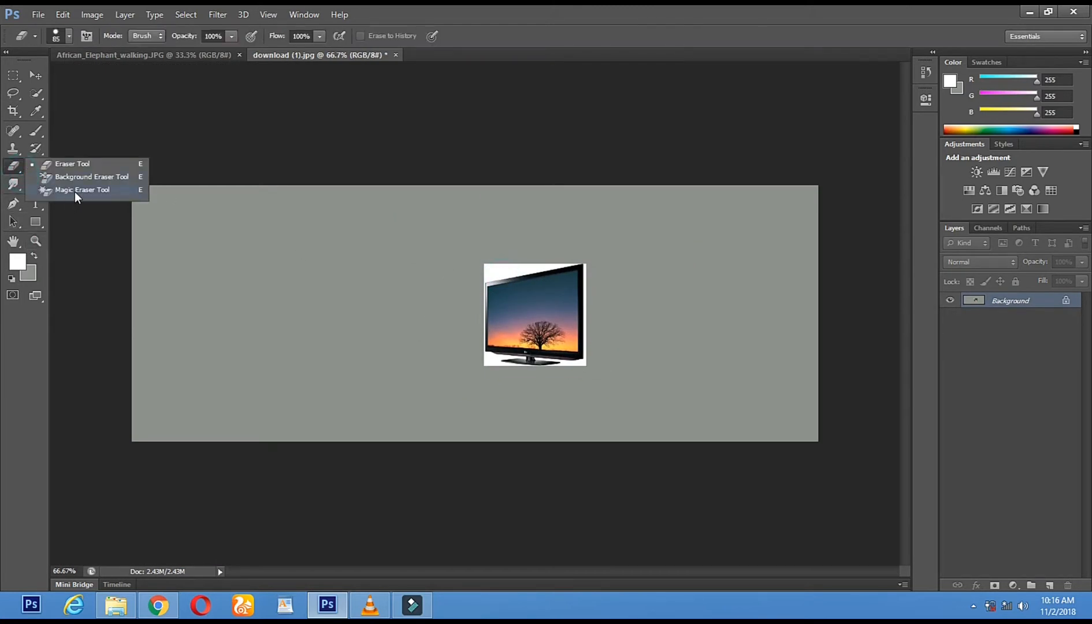
pyautogui.click(72, 195)
pyautogui.click(497, 267)
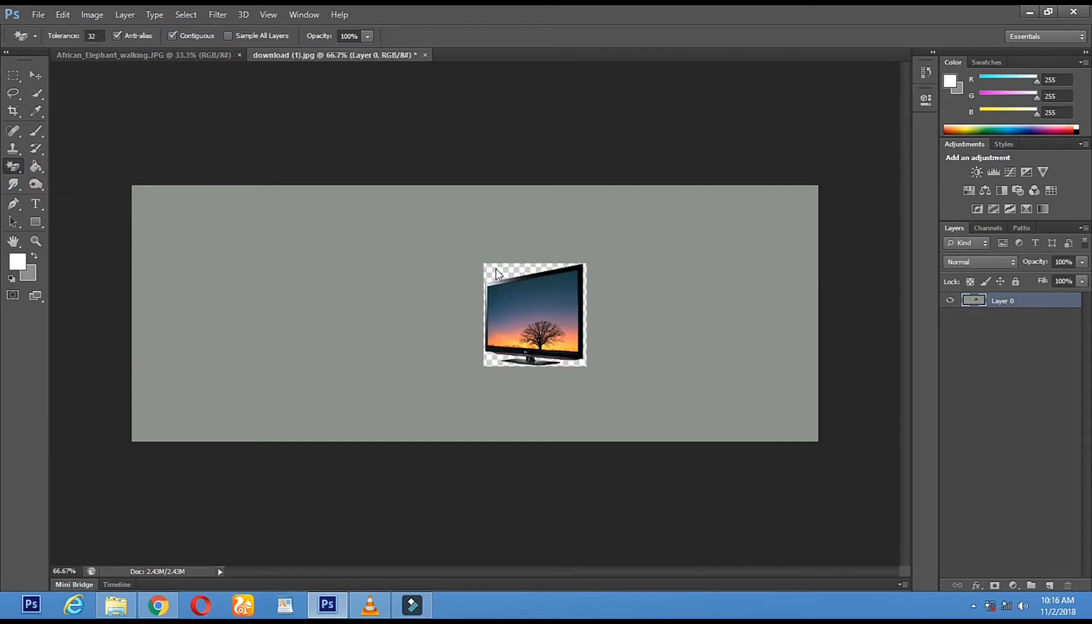
pyautogui.click(292, 309)
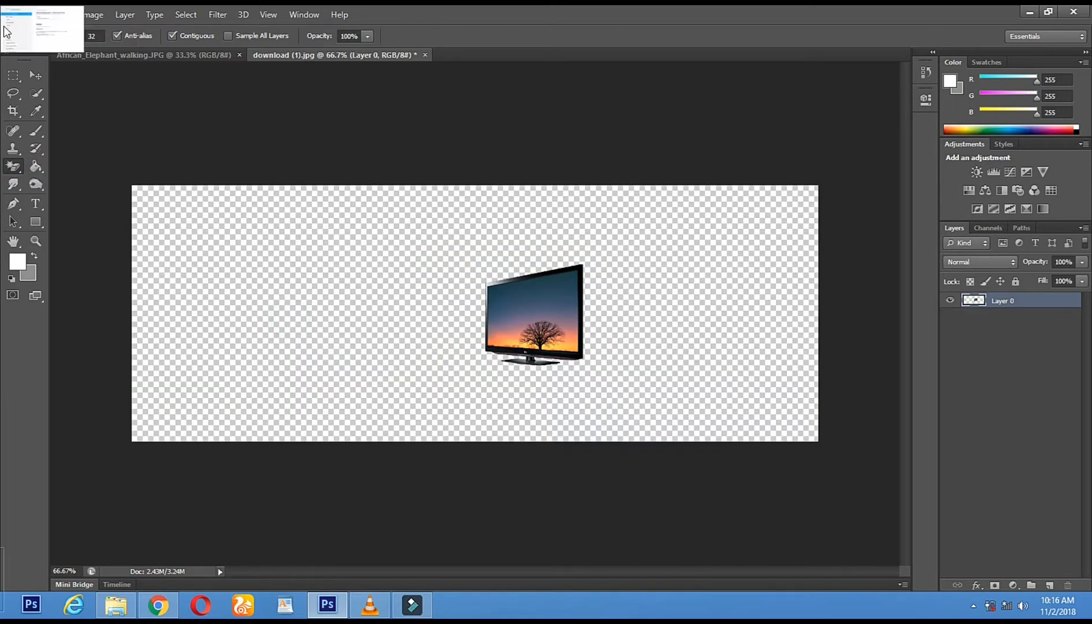
# Step: Reposition the television on the canvas and scale it to about 304% width and 226% height
pyautogui.click(35, 75)
pyautogui.moveTo(538, 317); pyautogui.dragTo(446, 365)
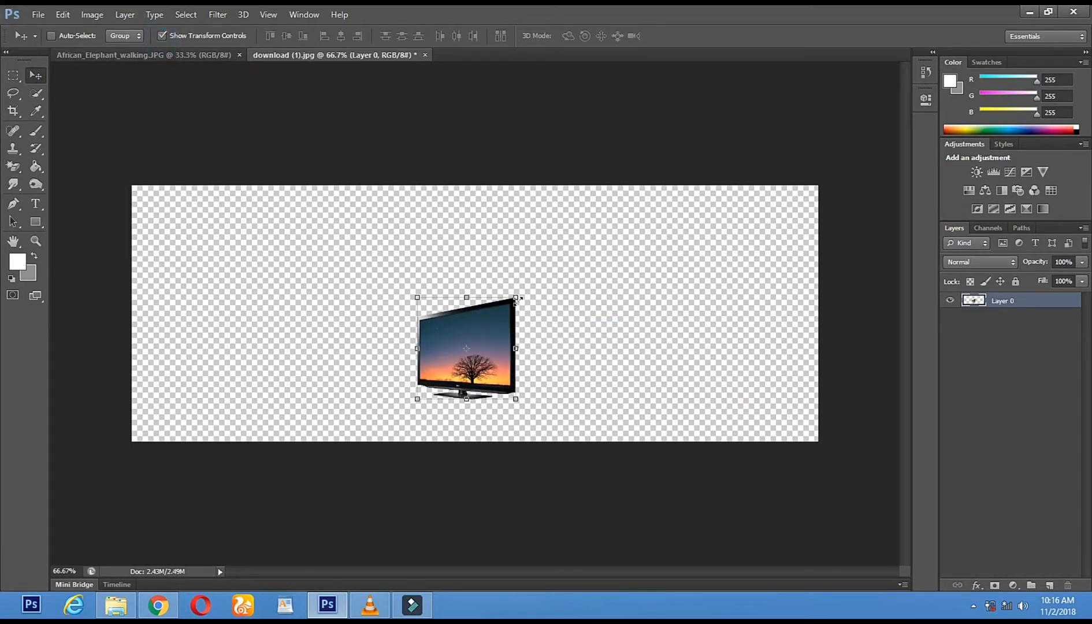
pyautogui.moveTo(639, 217); pyautogui.dragTo(717, 168)
pyautogui.moveTo(638, 243); pyautogui.dragTo(565, 276)
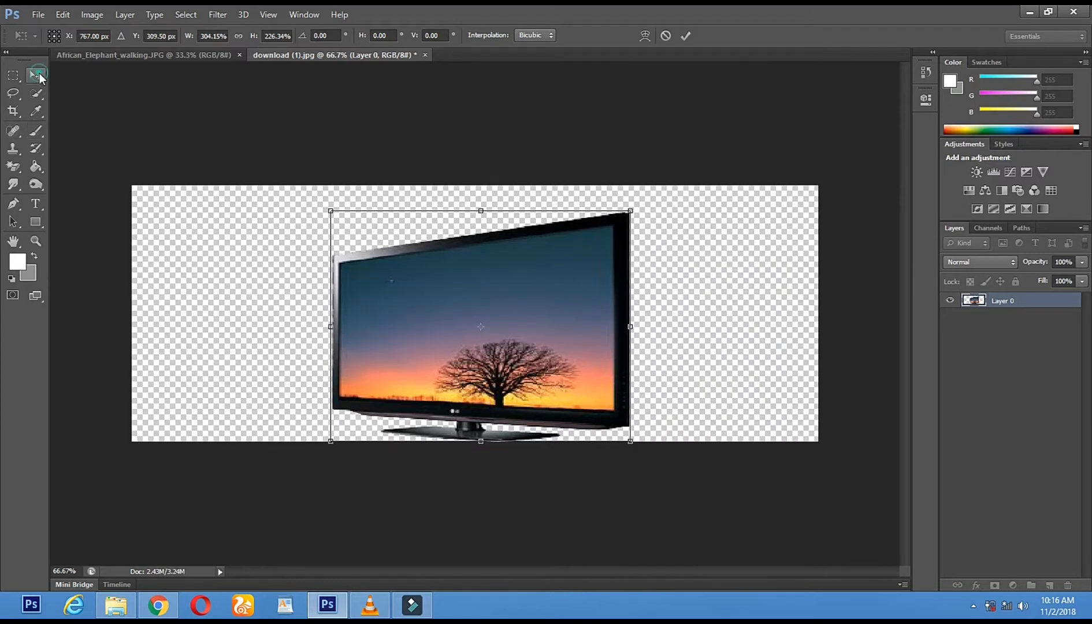
pyautogui.click(38, 76)
pyautogui.click(480, 234)
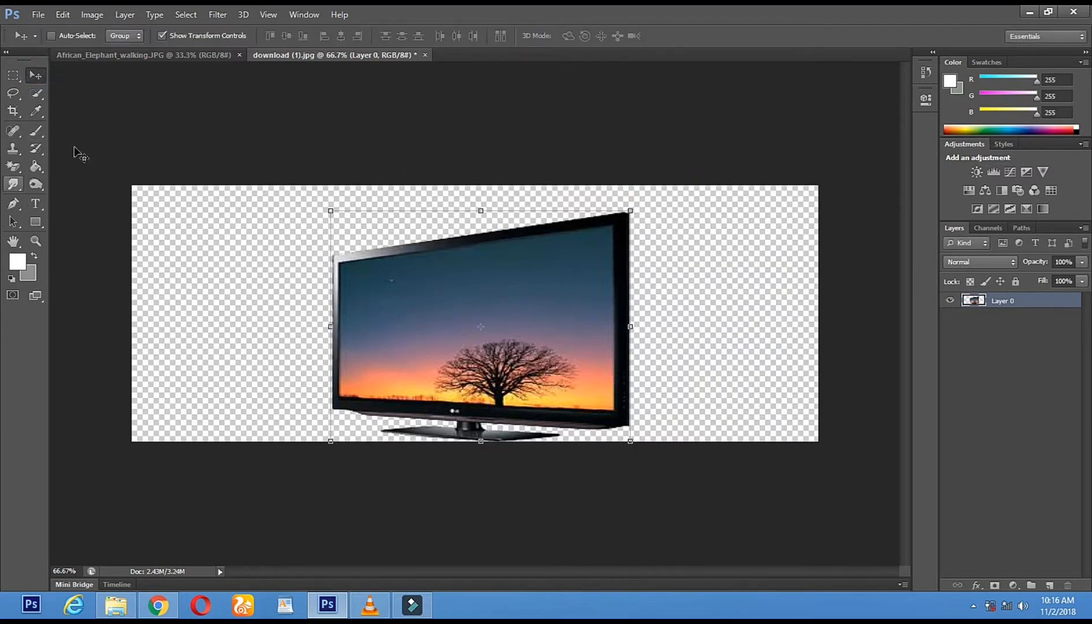
# Step: Recrop the television canvas, trimming its left side and extending it above and slightly below
pyautogui.click(13, 110)
pyautogui.moveTo(135, 182); pyautogui.dragTo(167, 134)
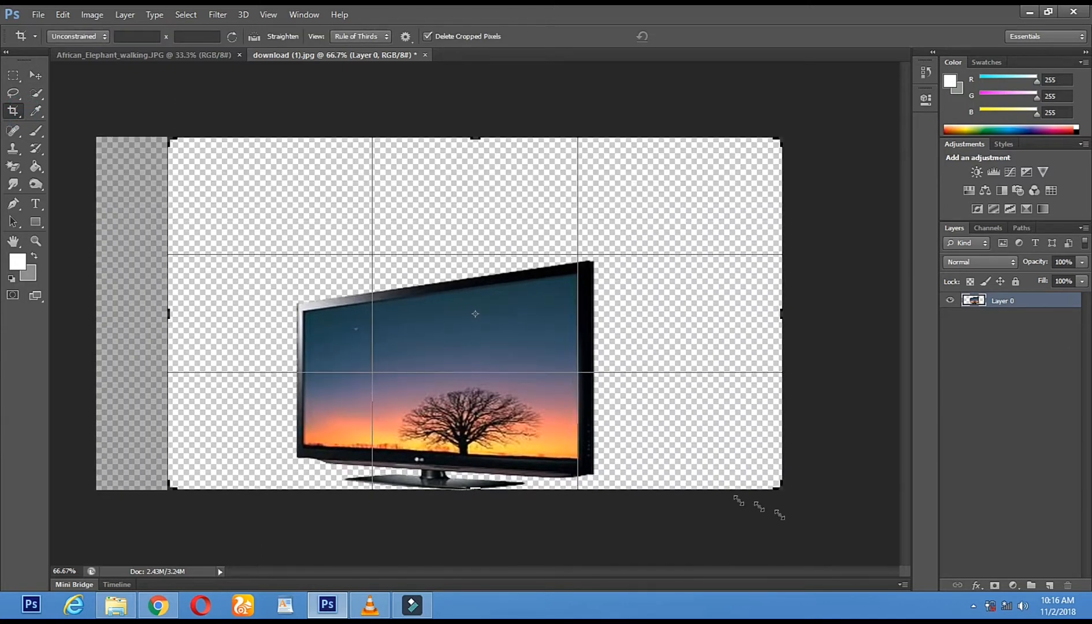
pyautogui.moveTo(780, 489); pyautogui.dragTo(778, 499)
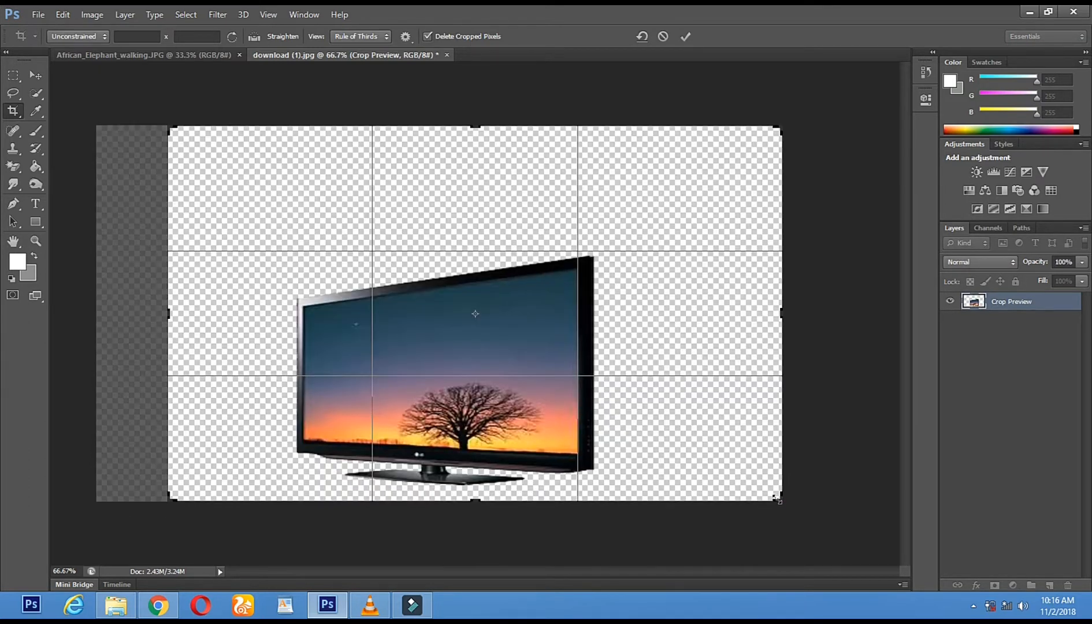
pyautogui.click(36, 74)
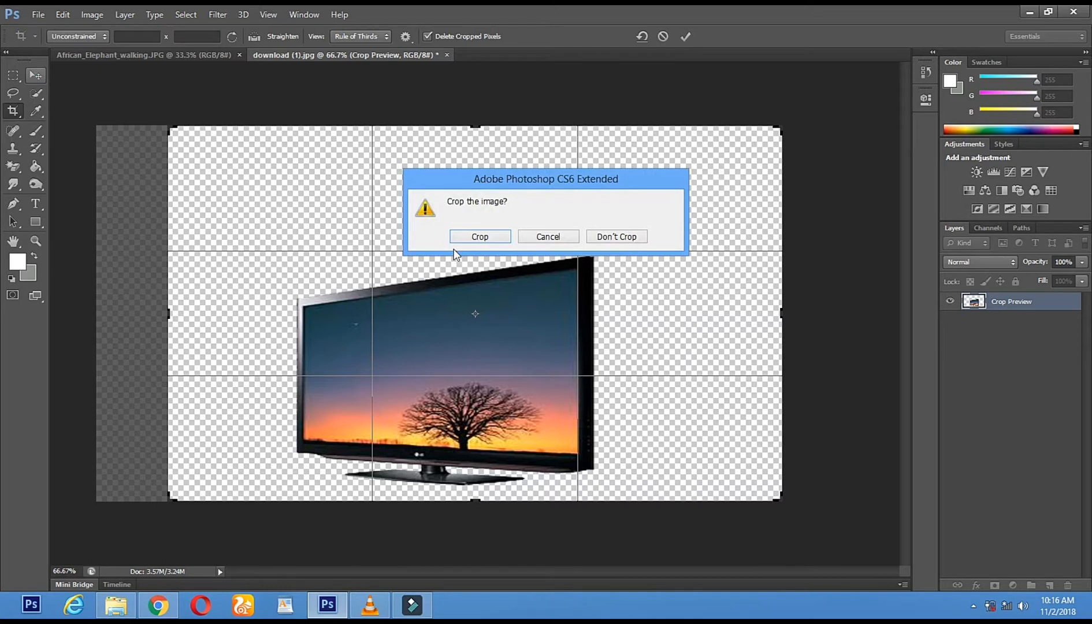
pyautogui.click(455, 240)
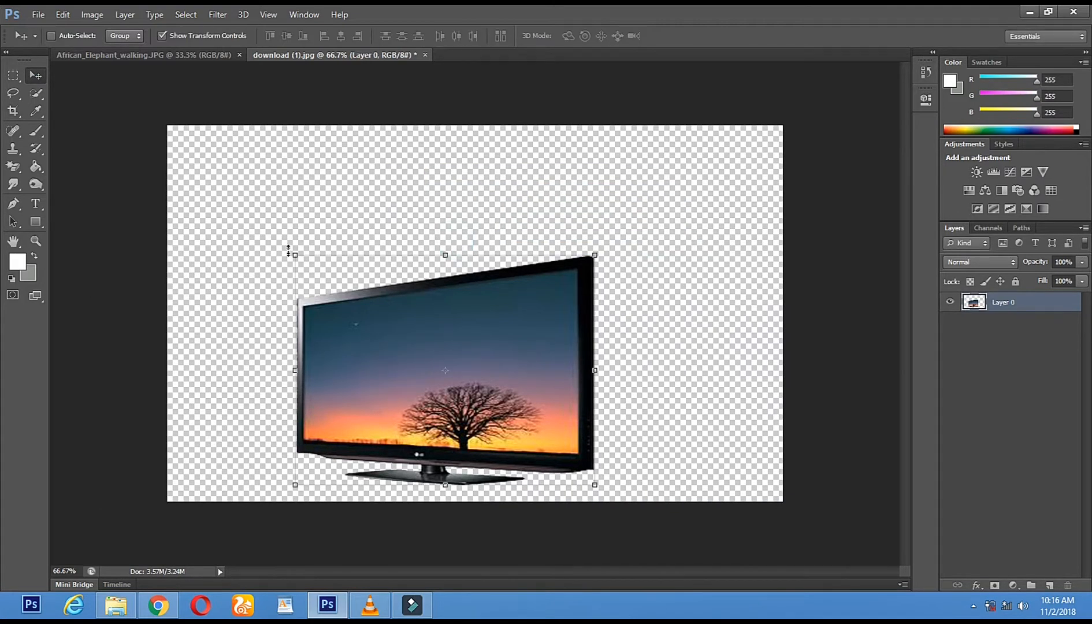
# Step: Scale the television to about 114% width and 127% height and shift it slightly left and down
pyautogui.moveTo(295, 255); pyautogui.dragTo(253, 193)
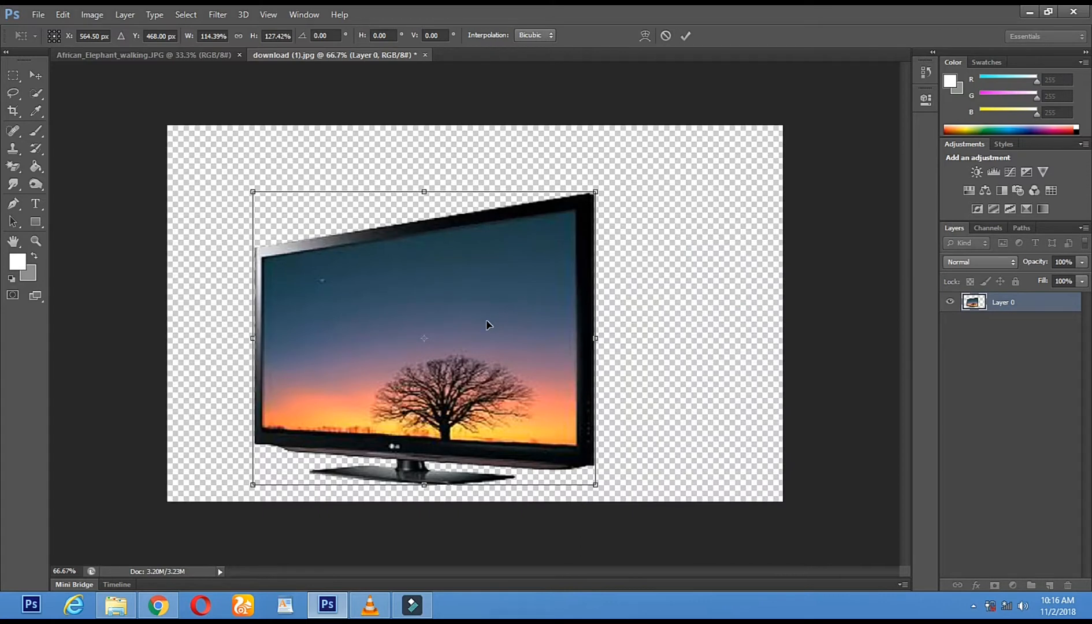
pyautogui.moveTo(486, 325); pyautogui.dragTo(478, 330)
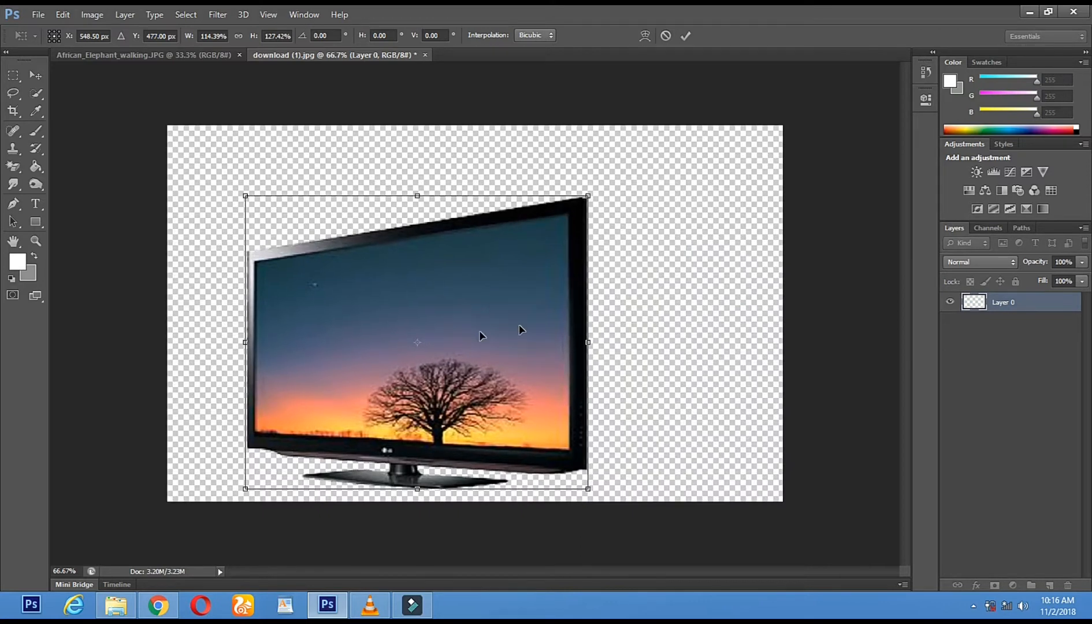
pyautogui.click(41, 77)
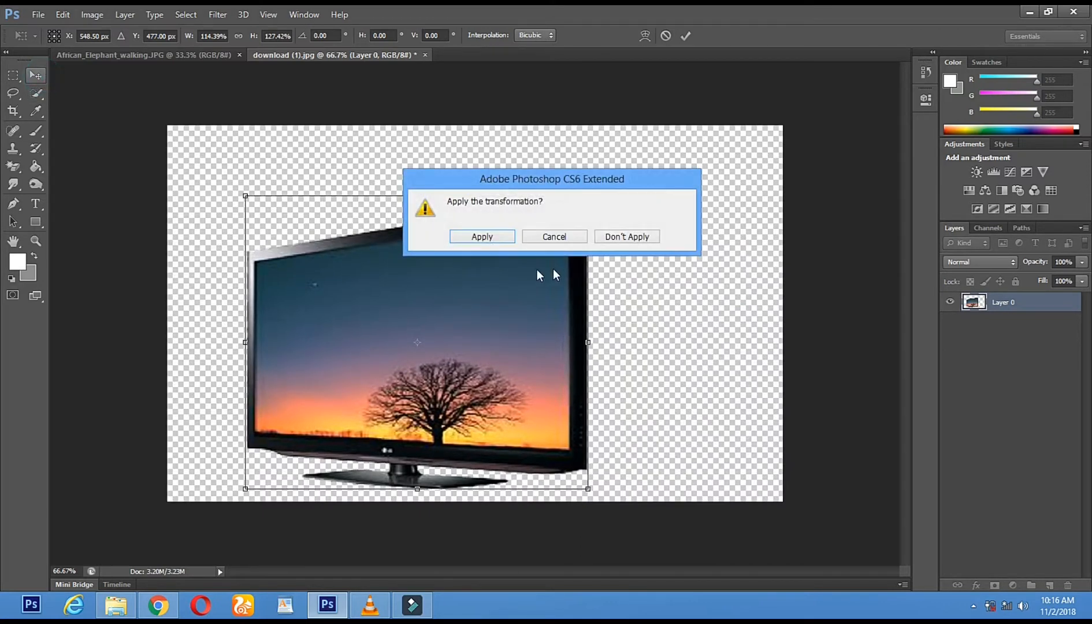
pyautogui.click(482, 238)
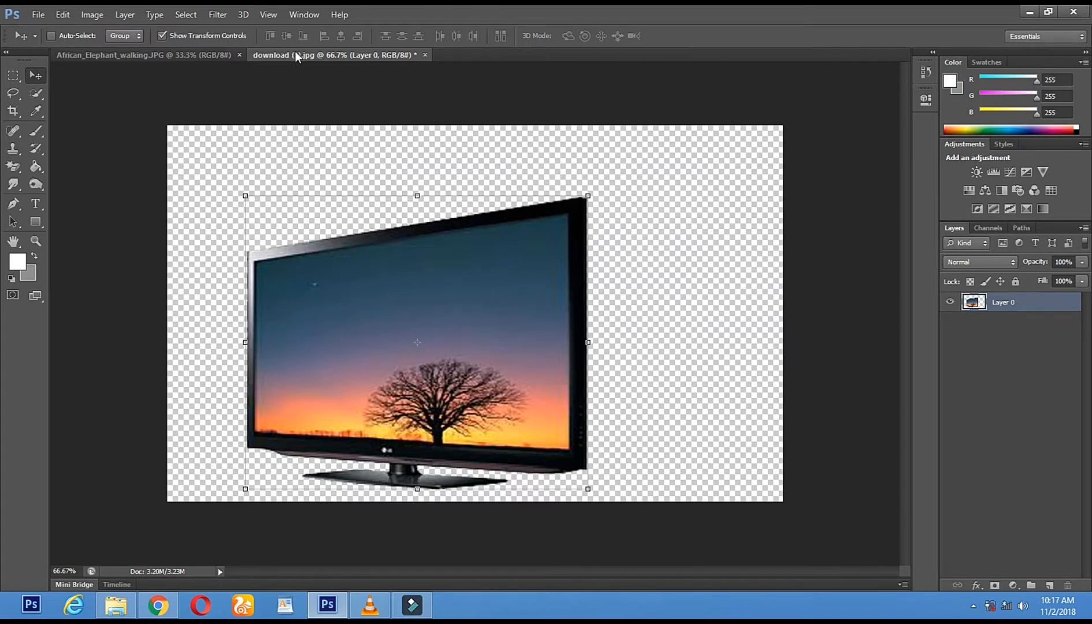
# Step: Select the entire picture in African_Elephant_walking.JPG and activate the Move tool
pyautogui.click(154, 55)
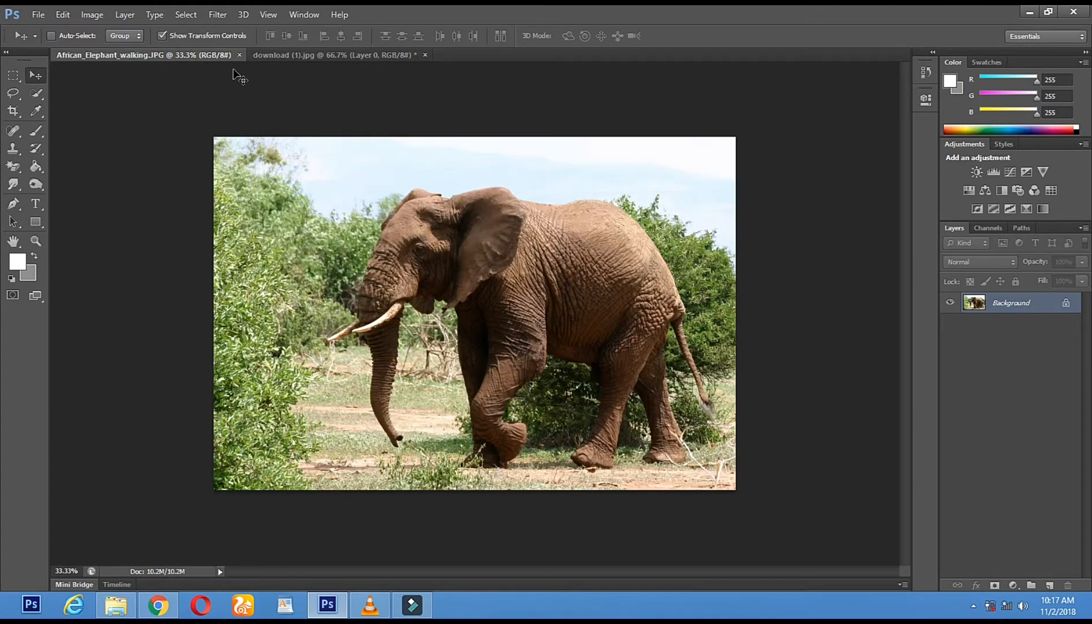
pyautogui.click(13, 110)
pyautogui.click(10, 78)
pyautogui.moveTo(200, 113); pyautogui.dragTo(896, 565)
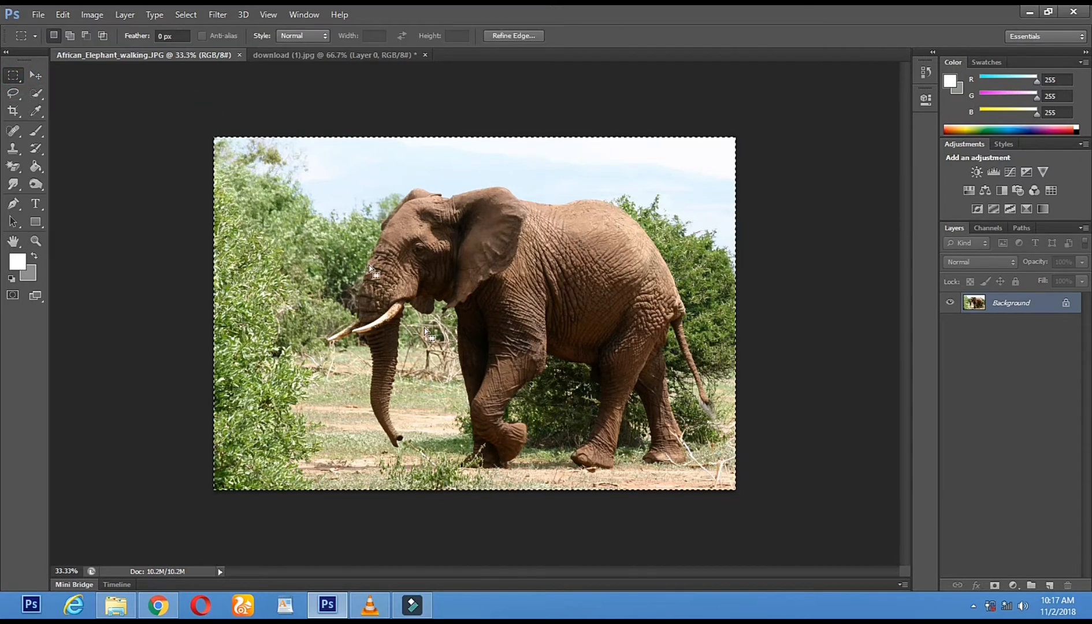
pyautogui.click(35, 75)
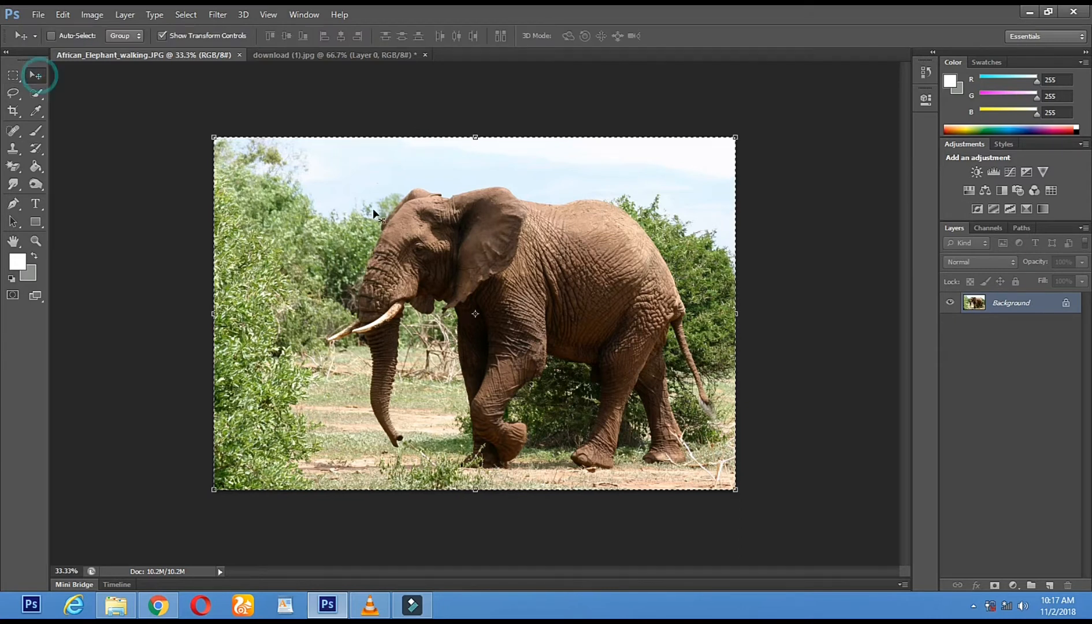
# Step: Try to transfer the selected elephant picture to download (1).jpg, floating that document's window and docking it again
pyautogui.click(497, 294)
pyautogui.moveTo(467, 287); pyautogui.dragTo(173, 73)
pyautogui.moveTo(288, 56); pyautogui.dragTo(167, 56)
pyautogui.moveTo(341, 54); pyautogui.dragTo(359, 202)
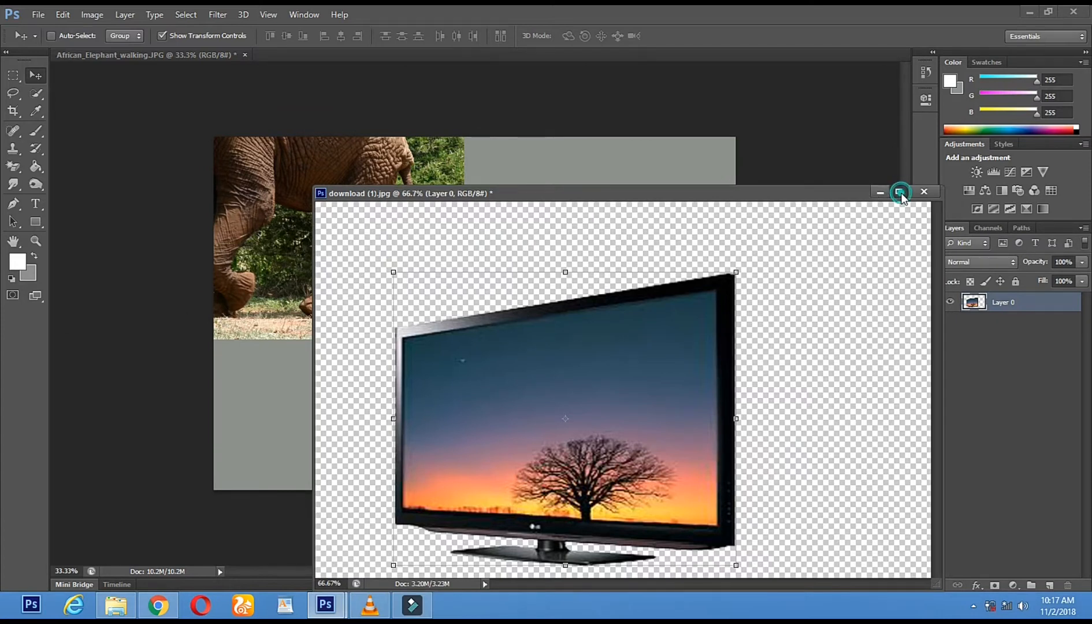
pyautogui.moveTo(635, 192); pyautogui.dragTo(479, 58)
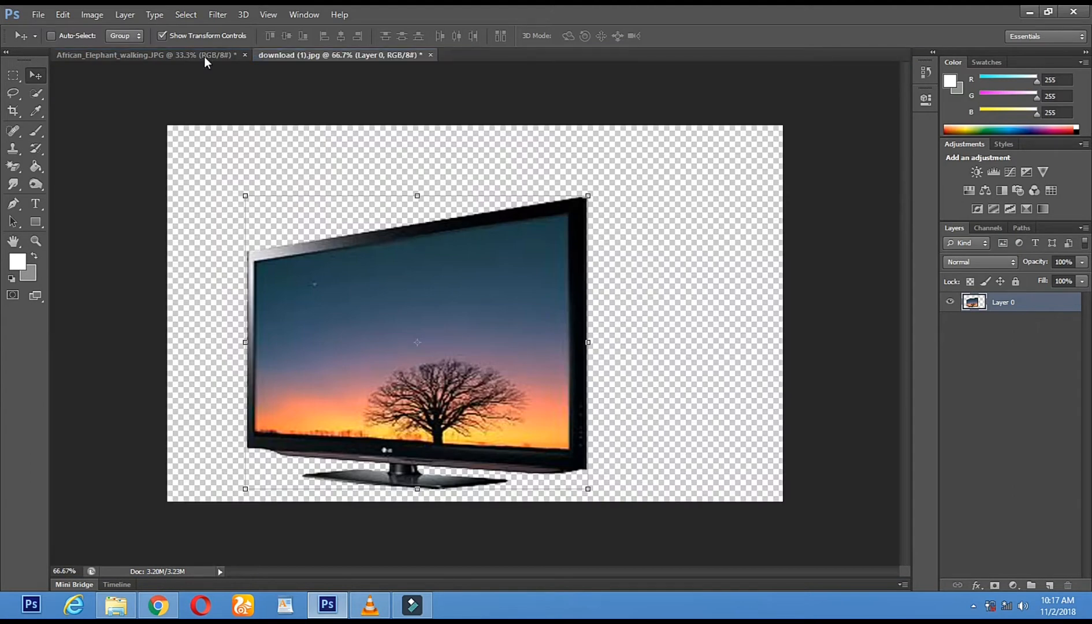
# Step: Bring the selected elephant picture into download (1).jpg above the television and position its upper-left corner inside the canvas
pyautogui.click(209, 54)
pyautogui.moveTo(322, 199); pyautogui.dragTo(456, 325)
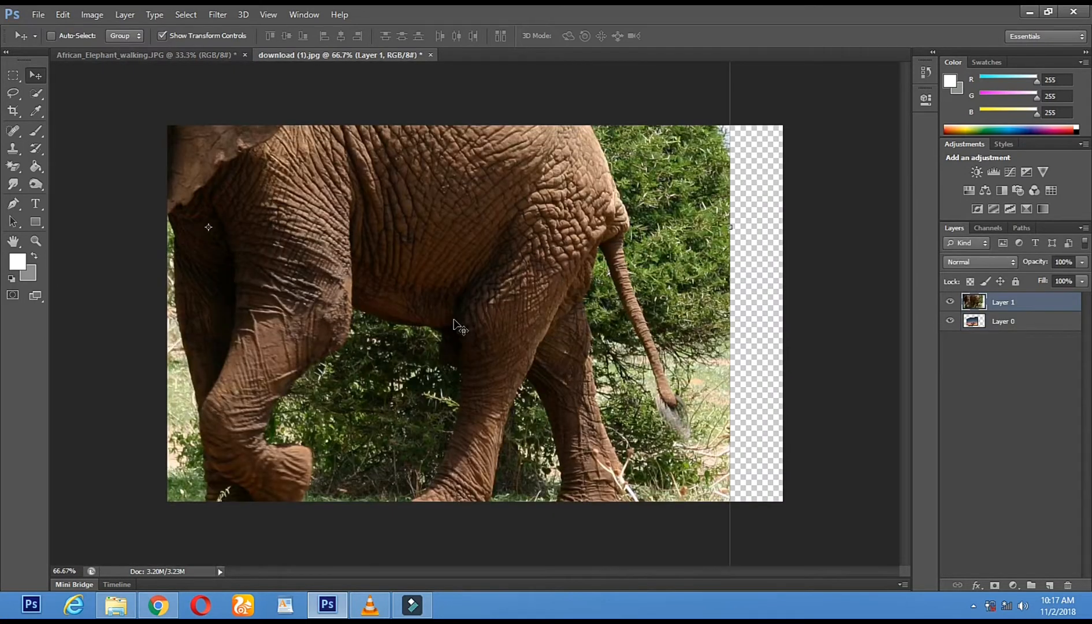
pyautogui.moveTo(551, 324); pyautogui.dragTo(641, 283)
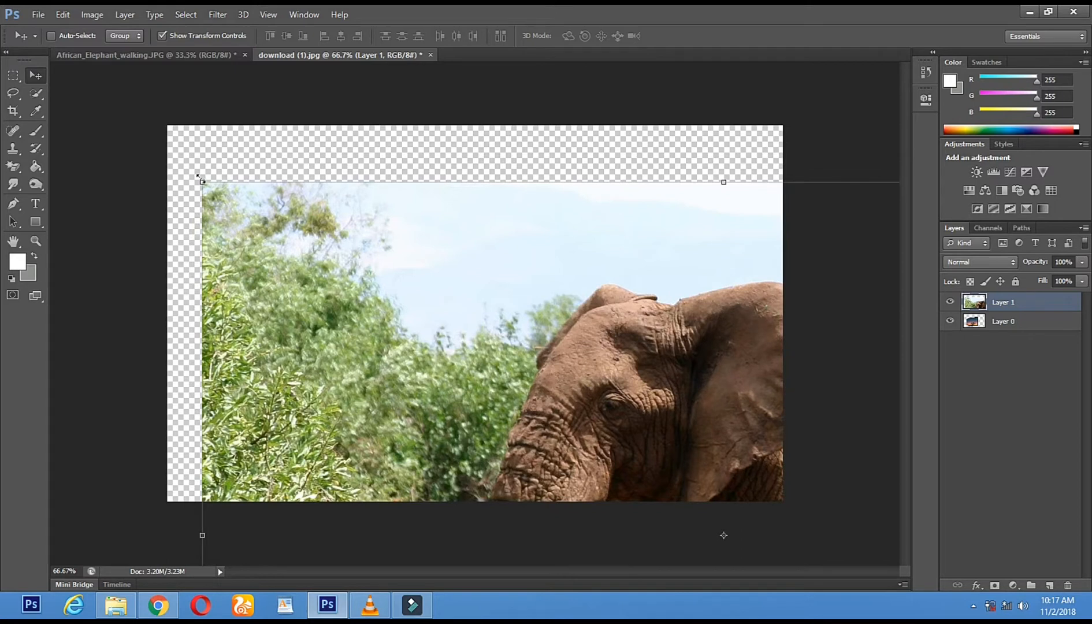
# Step: Shrink the elephant layer to about 41% width and 52% height, mirrored horizontally, position it over the television, and apply the transformation
pyautogui.moveTo(203, 182); pyautogui.dragTo(489, 215)
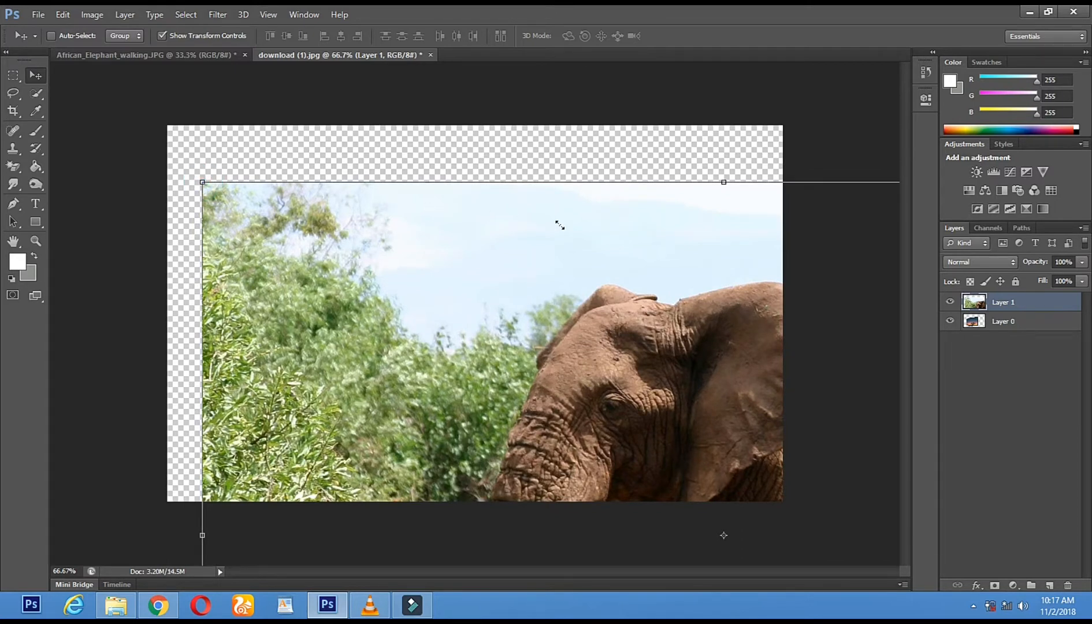
pyautogui.moveTo(560, 225); pyautogui.dragTo(168, 185)
pyautogui.moveTo(122, 146); pyautogui.dragTo(850, 243)
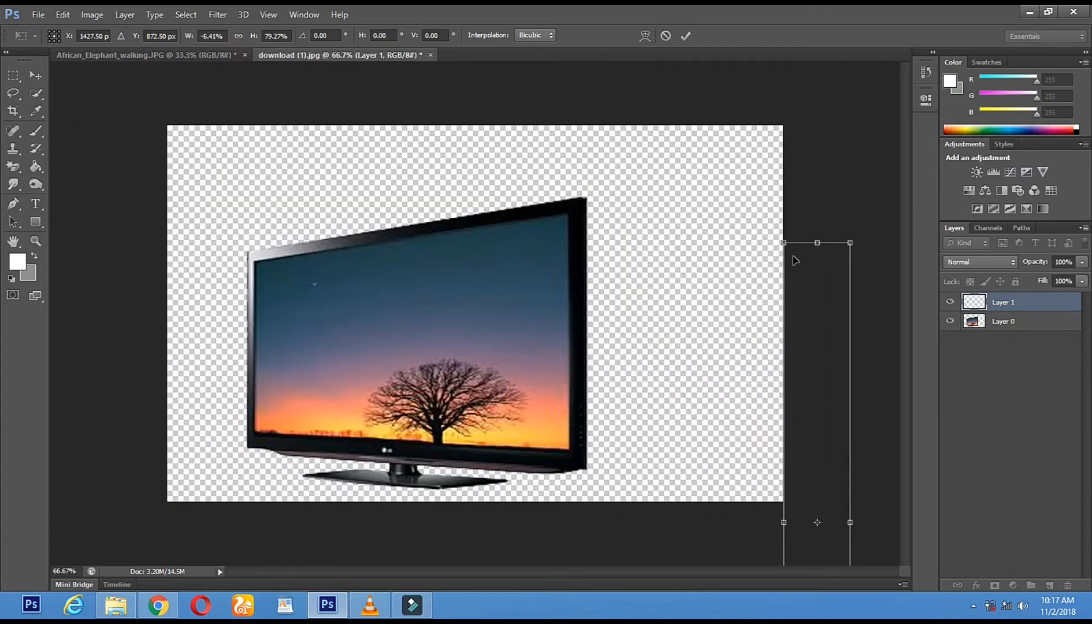
pyautogui.moveTo(784, 244); pyautogui.dragTo(248, 168)
pyautogui.moveTo(436, 257); pyautogui.dragTo(426, 205)
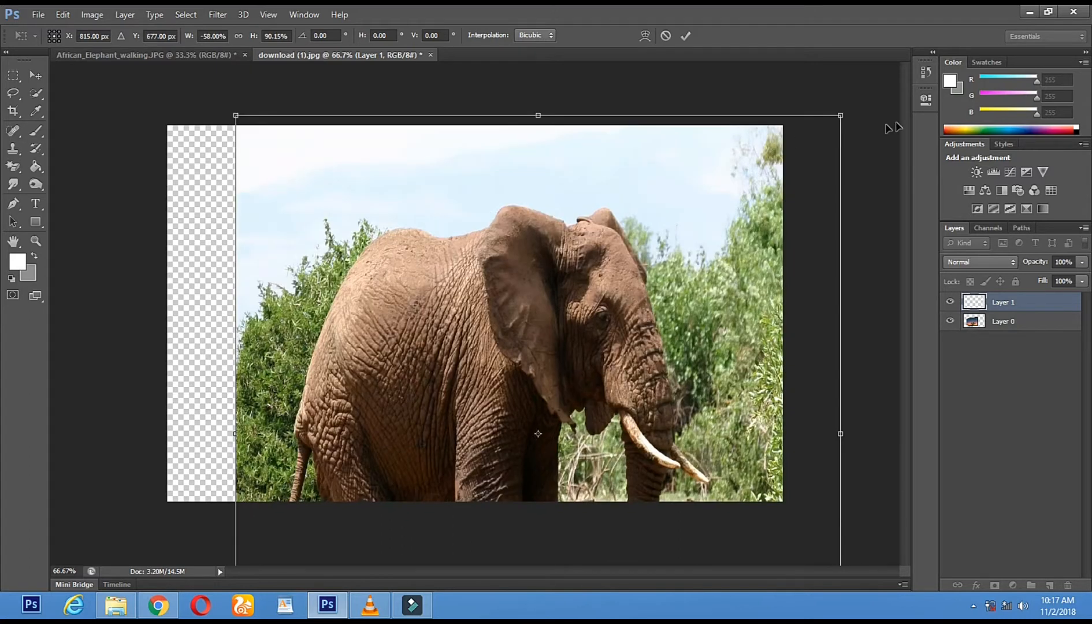
pyautogui.moveTo(836, 116); pyautogui.dragTo(627, 359)
pyautogui.moveTo(581, 409); pyautogui.dragTo(589, 167)
pyautogui.moveTo(635, 116); pyautogui.dragTo(670, 146)
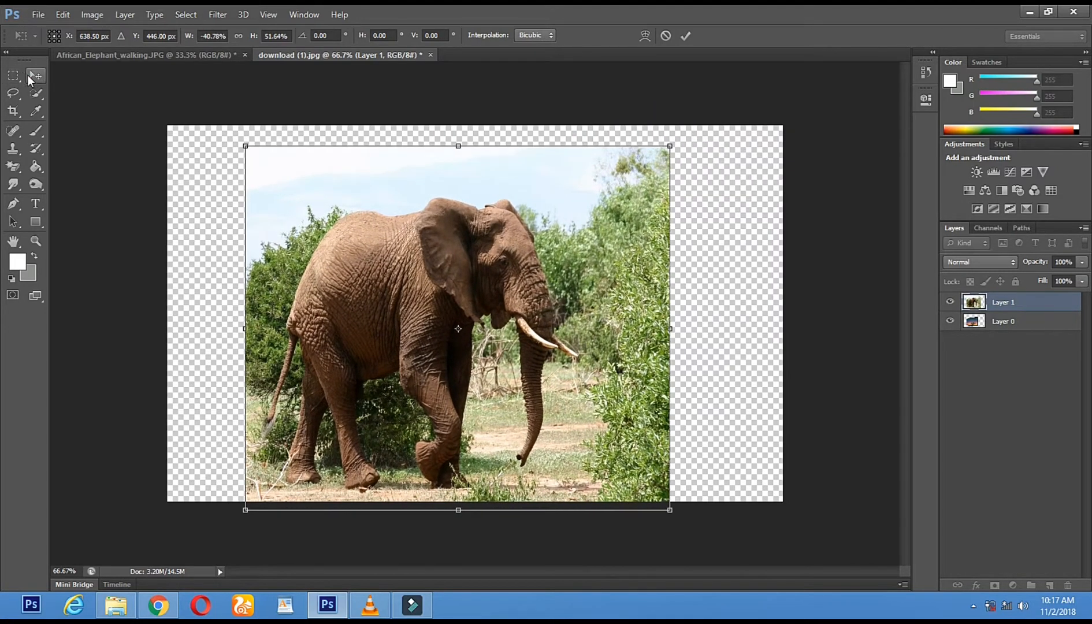
pyautogui.click(30, 80)
pyautogui.click(463, 242)
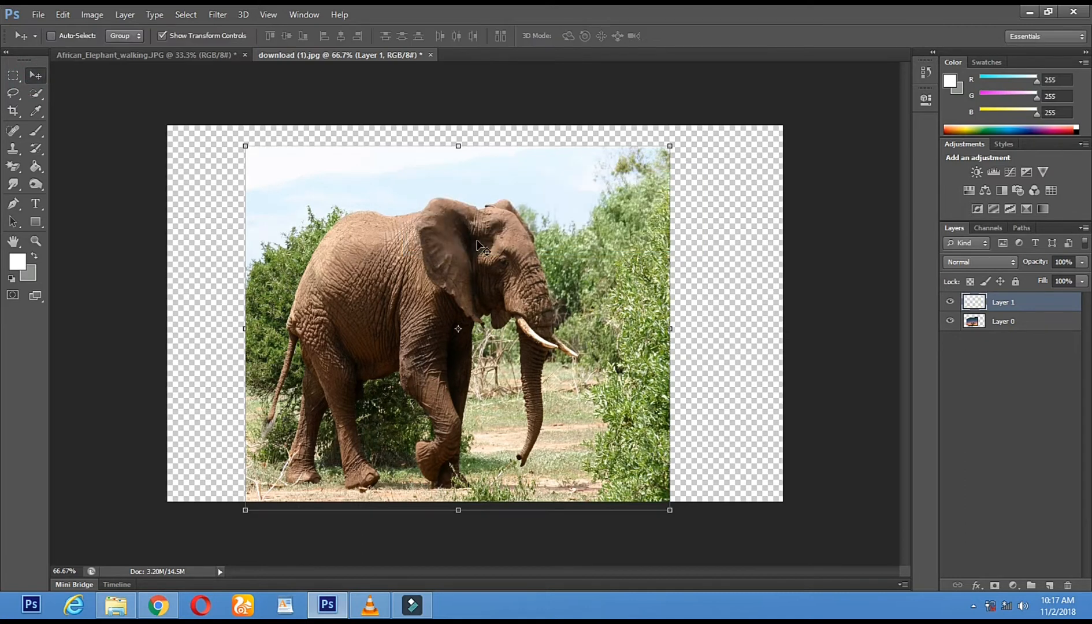
# Step: Lower the elephant layer's fill to 63% and scale the layer to about 111% width and 79% height over the television
pyautogui.click(1082, 282)
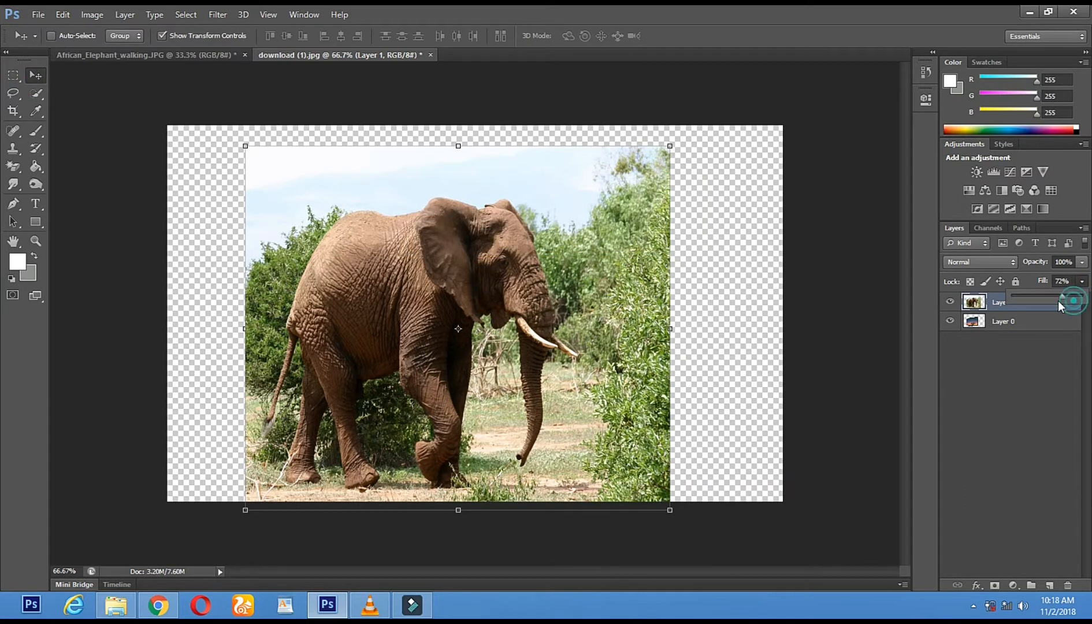
pyautogui.moveTo(584, 354); pyautogui.dragTo(553, 354)
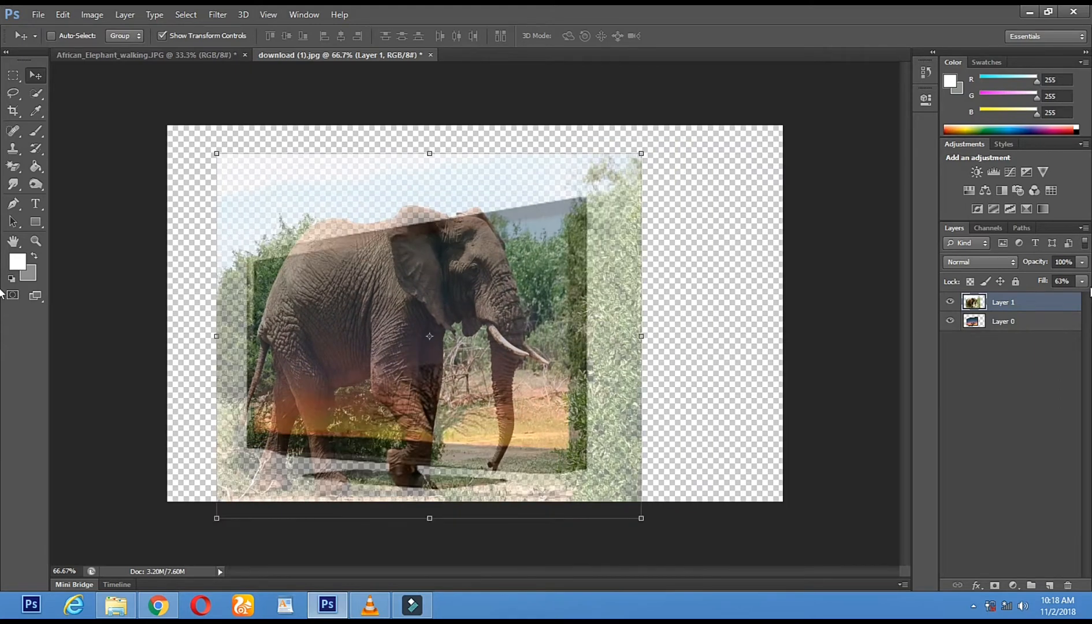
pyautogui.moveTo(643, 154); pyautogui.dragTo(616, 207)
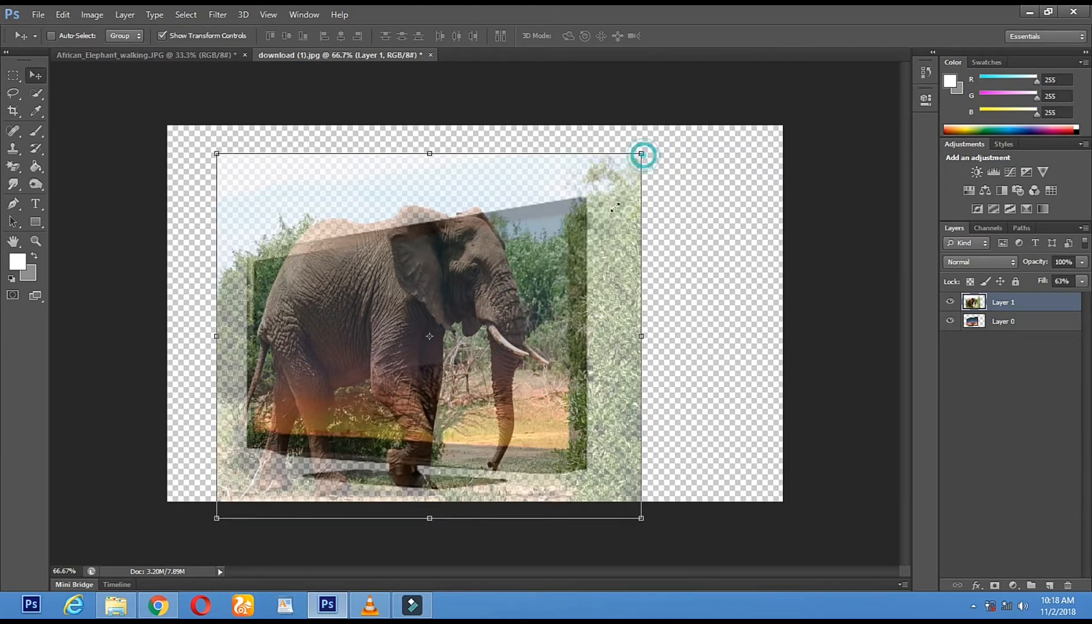
pyautogui.moveTo(578, 284); pyautogui.dragTo(578, 283)
pyautogui.moveTo(488, 347); pyautogui.dragTo(609, 270)
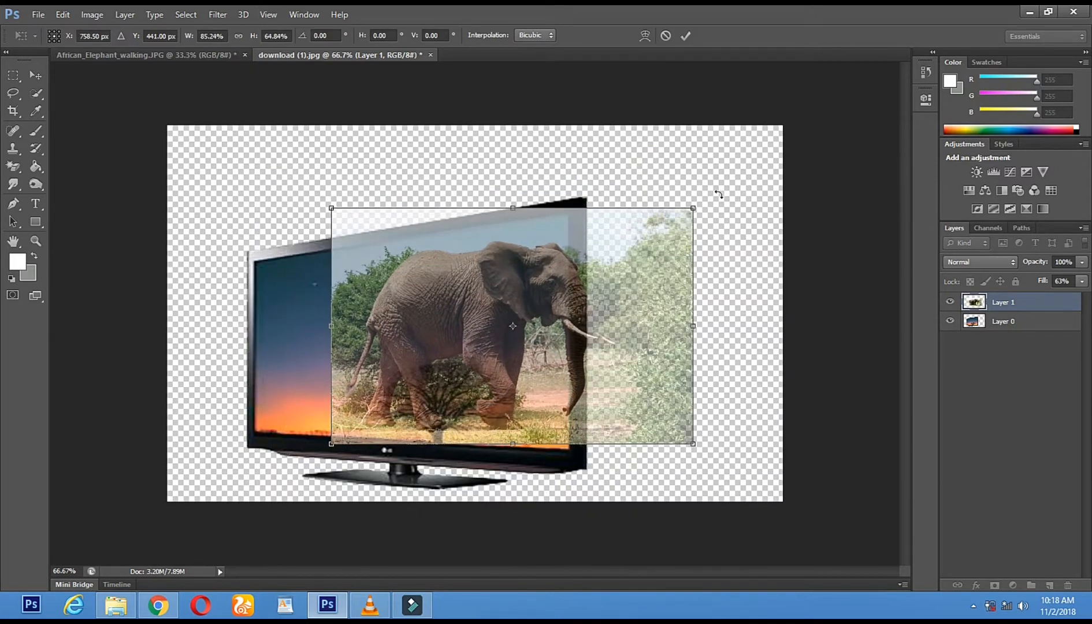
pyautogui.moveTo(694, 208); pyautogui.dragTo(752, 196)
pyautogui.moveTo(537, 249); pyautogui.dragTo(536, 258)
pyautogui.moveTo(402, 280); pyautogui.dragTo(328, 286)
pyautogui.moveTo(682, 203); pyautogui.dragTo(733, 164)
pyautogui.moveTo(452, 252); pyautogui.dragTo(509, 260)
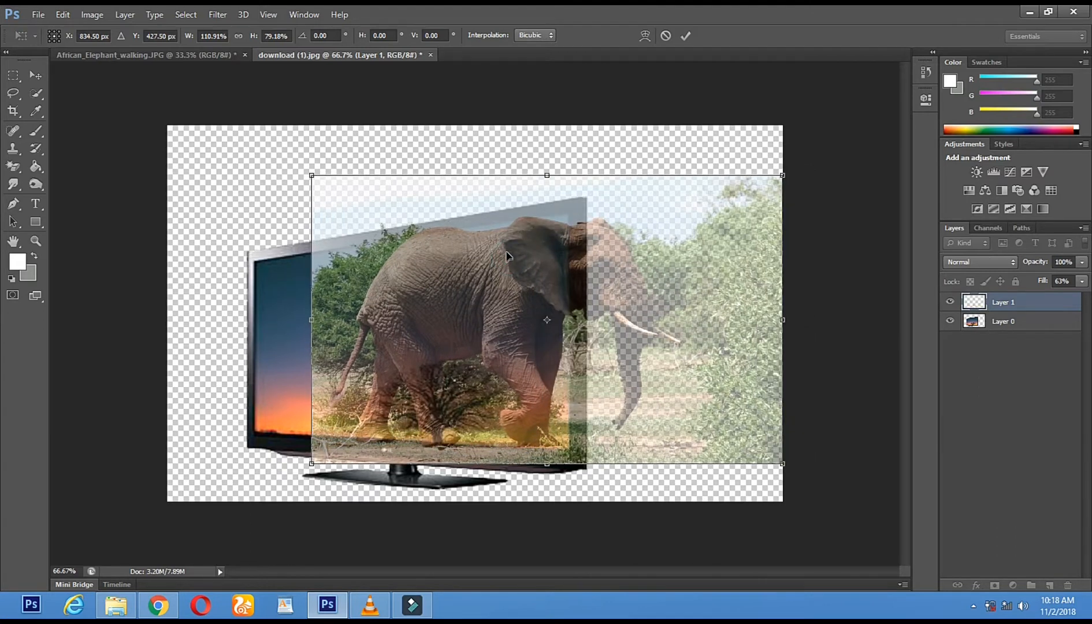
# Step: Fine-tune the elephant layer's position over the television, shifting it about 0.53 cm left and 0.21 cm down
pyautogui.press('Up')
pyautogui.press('Up')
pyautogui.press('Up')
pyautogui.press('Up')
pyautogui.press('Up')
pyautogui.press('Up')
pyautogui.press('Up')
pyautogui.press('Up')
pyautogui.press('Up')
pyautogui.press('Up')
pyautogui.press('Up')
pyautogui.press('Up')
pyautogui.press('Down')
pyautogui.press('Down')
pyautogui.press('Down')
pyautogui.press('Down')
pyautogui.press('Down')
pyautogui.press('Down')
pyautogui.press('Down')
pyautogui.press('Down')
pyautogui.press('Down')
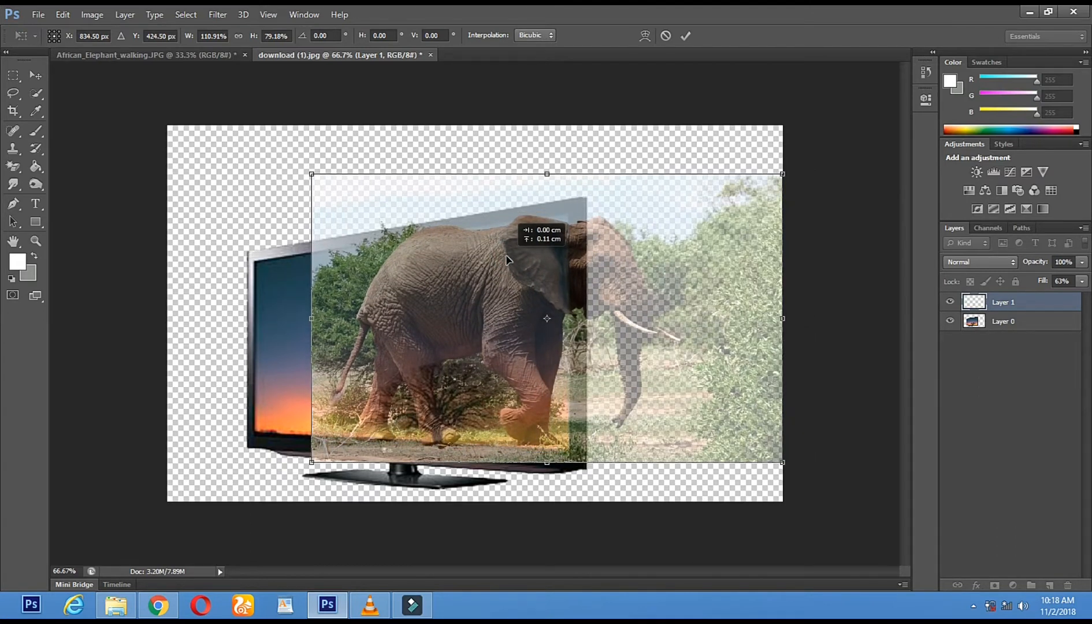
pyautogui.moveTo(506, 260); pyautogui.dragTo(502, 265)
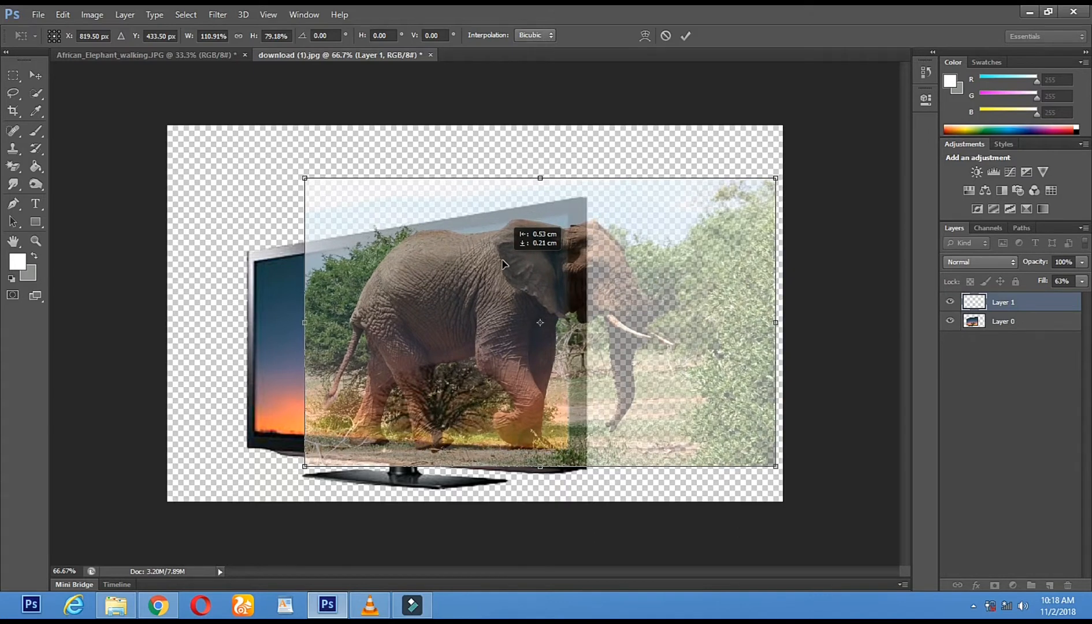
pyautogui.press('Return')
# Step: Scale the elephant layer to about 120% width and 84% height against the television's left edge, apply it, and restore its fill to 100%
pyautogui.moveTo(527, 380)
pyautogui.mouseDown()
pyautogui.moveTo(533, 368)
pyautogui.moveTo(514, 375)
pyautogui.mouseUp()
pyautogui.moveTo(537, 172)
pyautogui.mouseDown()
pyautogui.moveTo(537, 188)
pyautogui.moveTo(541, 178)
pyautogui.mouseUp()
pyautogui.moveTo(494, 232); pyautogui.dragTo(396, 234)
pyautogui.moveTo(686, 186); pyautogui.dragTo(722, 160)
pyautogui.moveTo(629, 232); pyautogui.dragTo(666, 259)
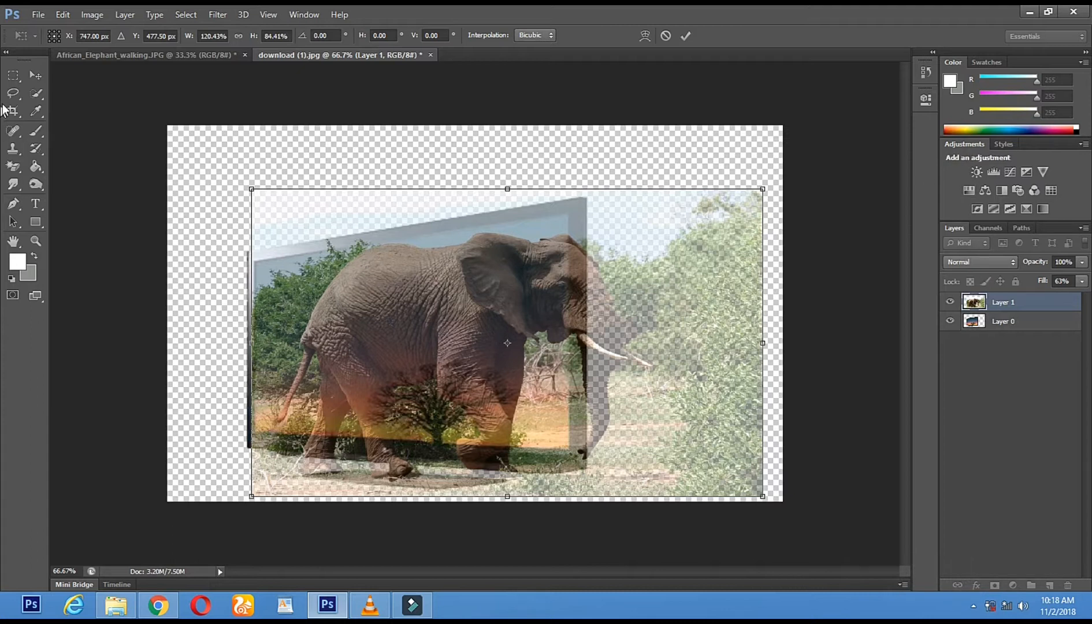
pyautogui.click(36, 75)
pyautogui.click(472, 237)
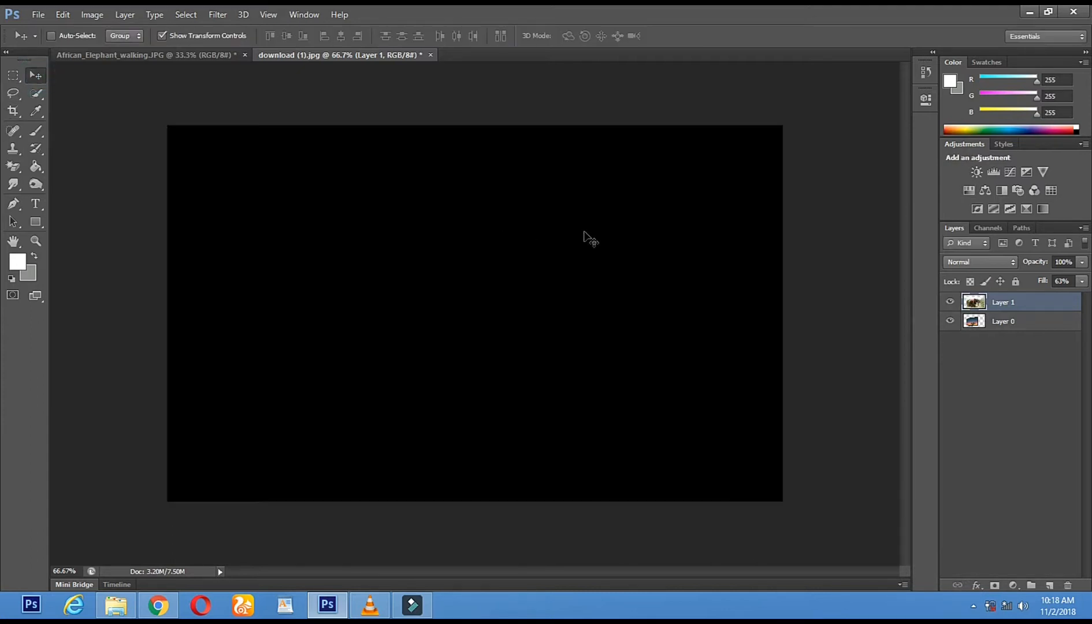
pyautogui.moveTo(1056, 297); pyautogui.dragTo(1086, 296)
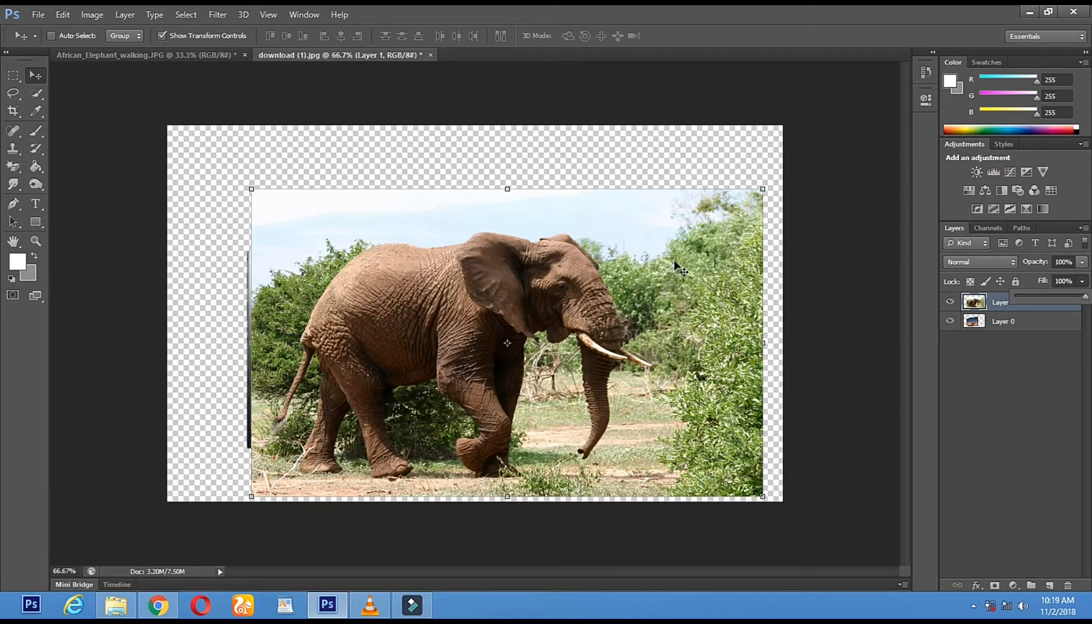
# Step: Extend the canvas outward on all sides with the Crop tool and apply the crop
pyautogui.click(37, 240)
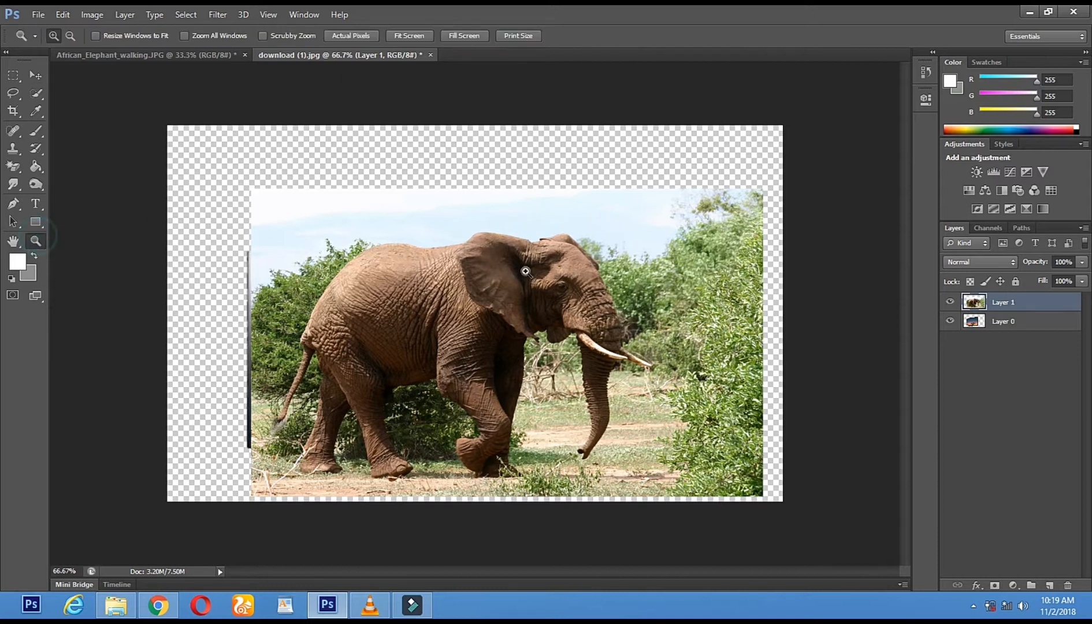
pyautogui.keyDown('alt'); pyautogui.click(416, 293); pyautogui.keyUp('alt')
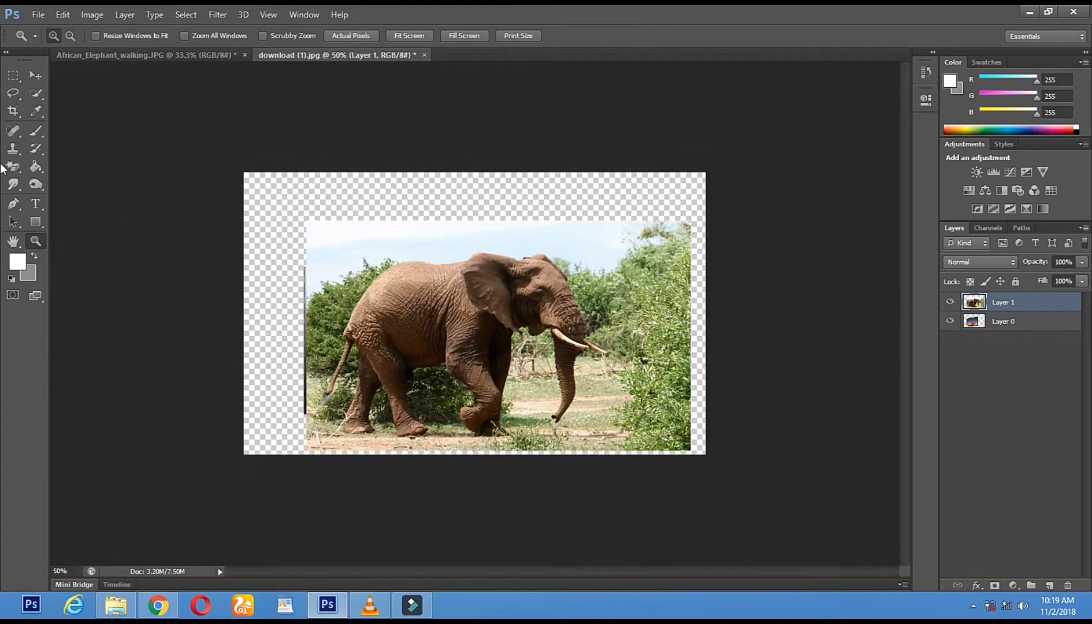
pyautogui.click(13, 110)
pyautogui.moveTo(238, 176); pyautogui.dragTo(204, 161)
pyautogui.moveTo(746, 466); pyautogui.dragTo(785, 501)
pyautogui.click(34, 81)
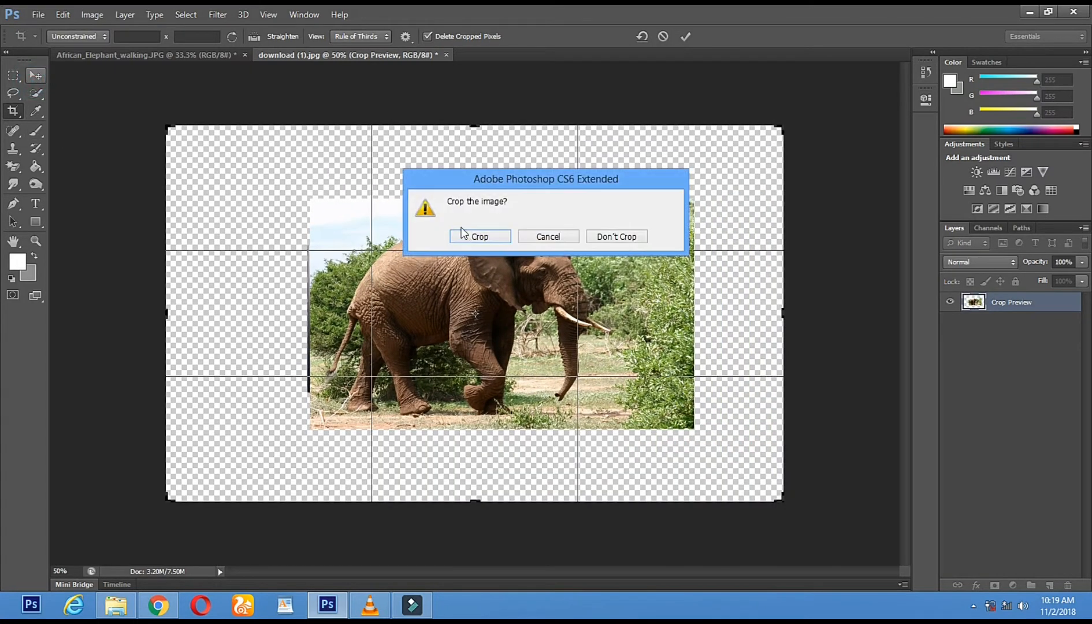
pyautogui.click(477, 235)
# Step: Move the elephant layer down out of the way, then scale the television to about 147% width and 142% height and shift it slightly up
pyautogui.moveTo(481, 284); pyautogui.dragTo(482, 539)
pyautogui.rightClick(417, 285)
pyautogui.click(463, 297)
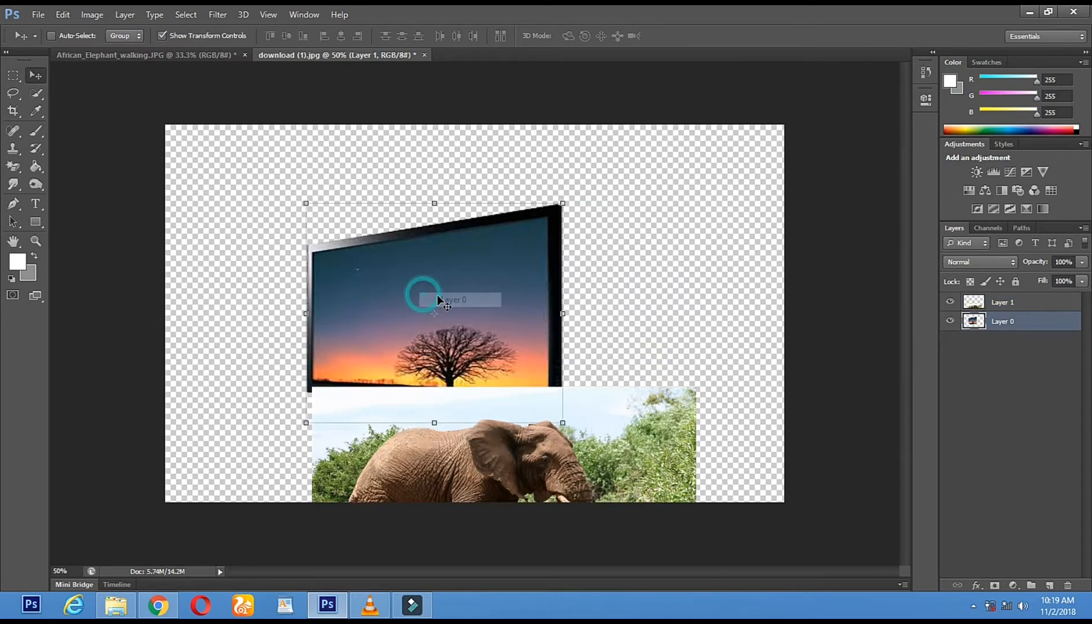
pyautogui.click(563, 202)
pyautogui.moveTo(630, 145); pyautogui.dragTo(657, 127)
pyautogui.moveTo(581, 206); pyautogui.dragTo(556, 238)
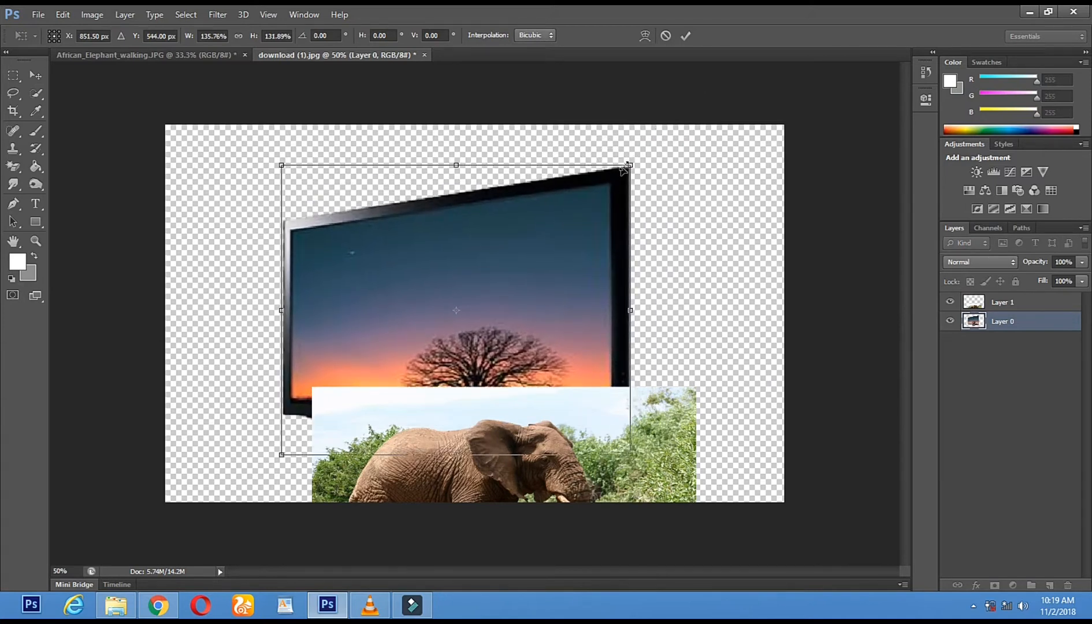
pyautogui.moveTo(640, 154); pyautogui.dragTo(669, 133)
pyautogui.moveTo(604, 213); pyautogui.dragTo(567, 244)
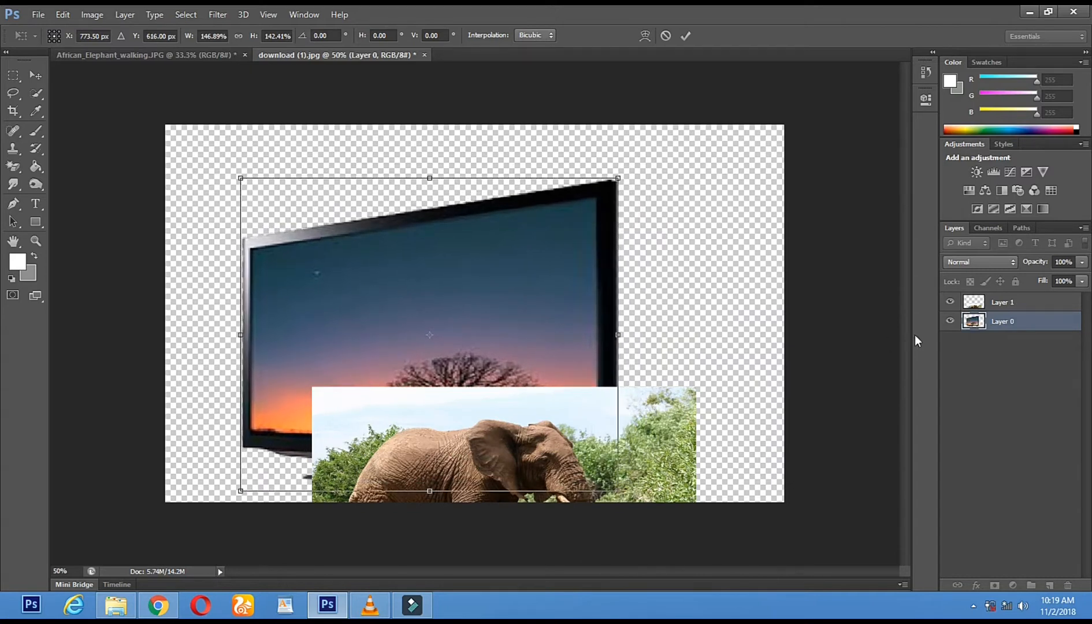
pyautogui.click(33, 82)
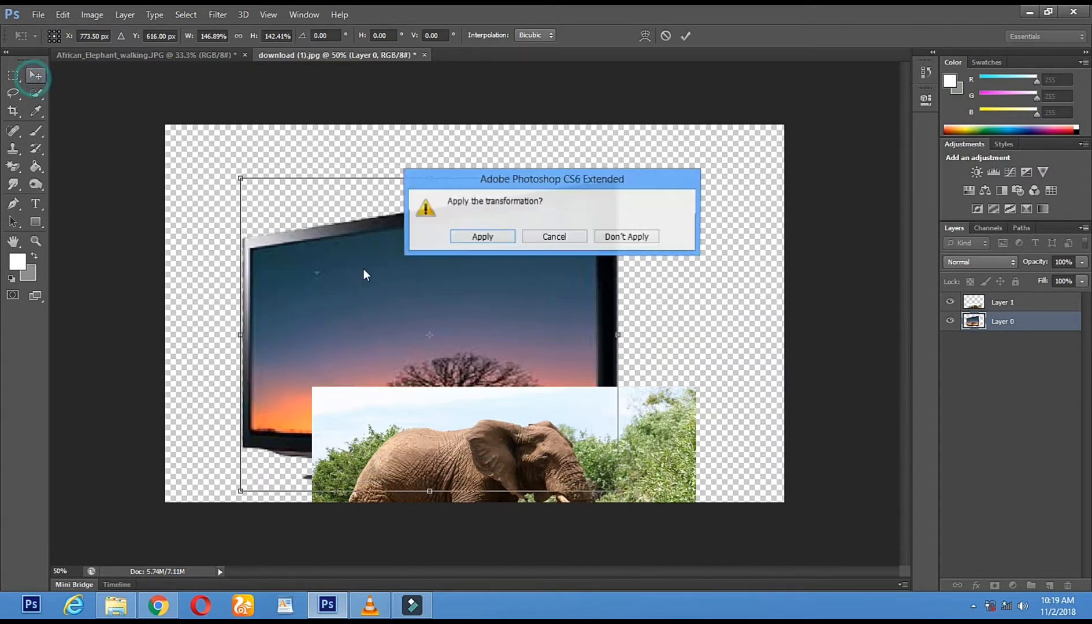
pyautogui.click(483, 237)
pyautogui.moveTo(648, 445)
pyautogui.mouseDown()
pyautogui.moveTo(650, 390)
pyautogui.moveTo(644, 433)
pyautogui.mouseUp()
# Step: Move the elephant layer back over the television and scale it to about 117% width and 120% height
pyautogui.rightClick(635, 467)
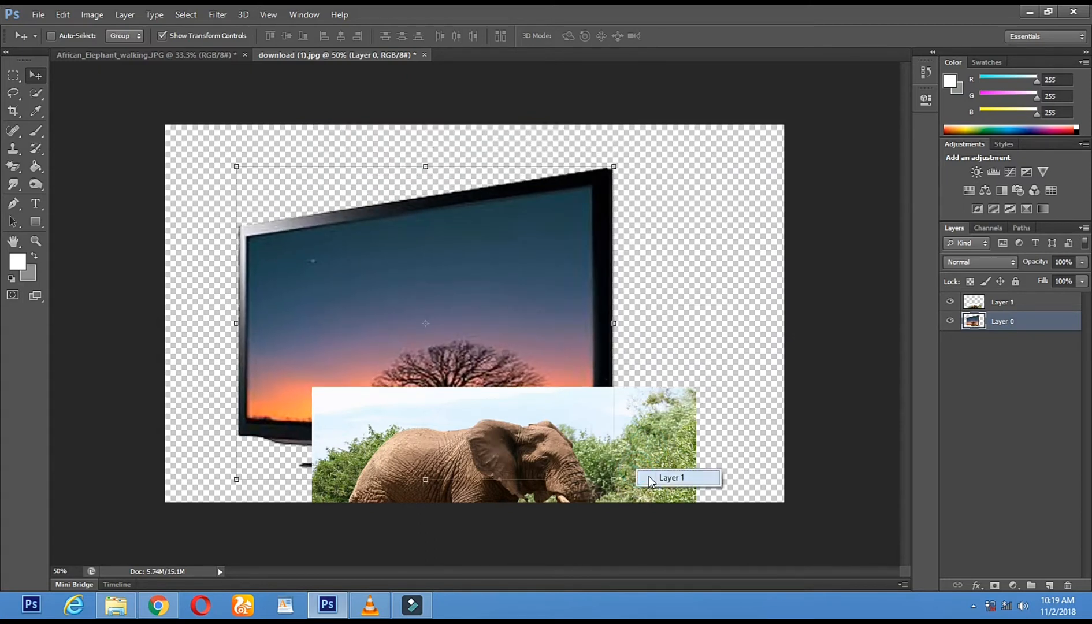
pyautogui.click(653, 479)
pyautogui.moveTo(645, 474); pyautogui.dragTo(582, 292)
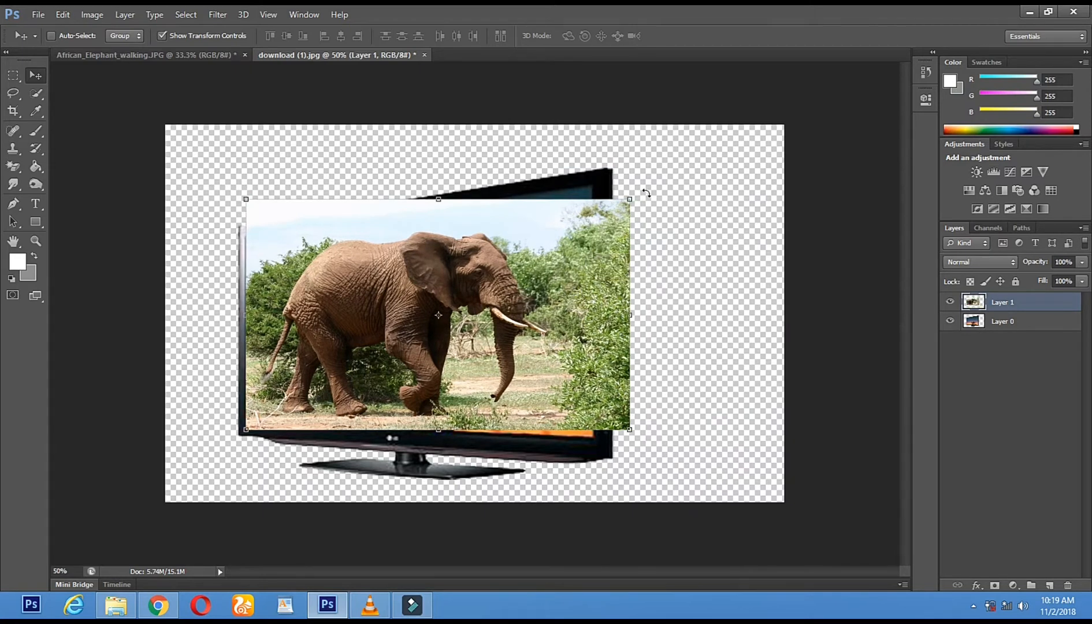
pyautogui.moveTo(699, 155); pyautogui.dragTo(700, 152)
pyautogui.moveTo(548, 208); pyautogui.dragTo(549, 227)
# Step: Lower the elephant layer's fill to 51%, stretch it to about 150% width from the screen's left edge, and apply the transformation
pyautogui.click(1079, 282)
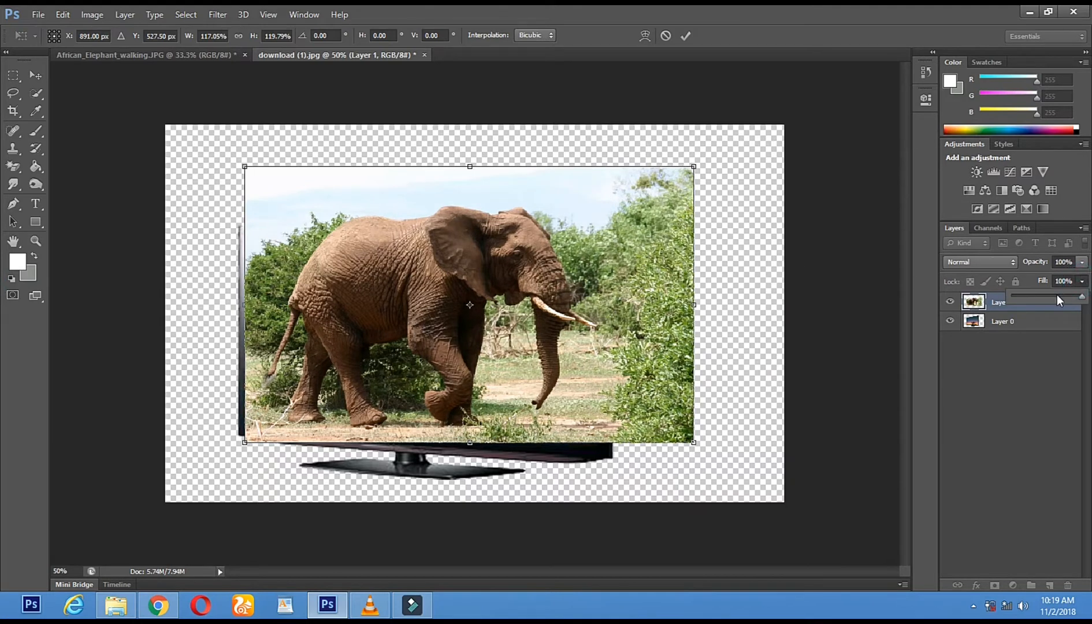
pyautogui.moveTo(1048, 297); pyautogui.dragTo(1048, 298)
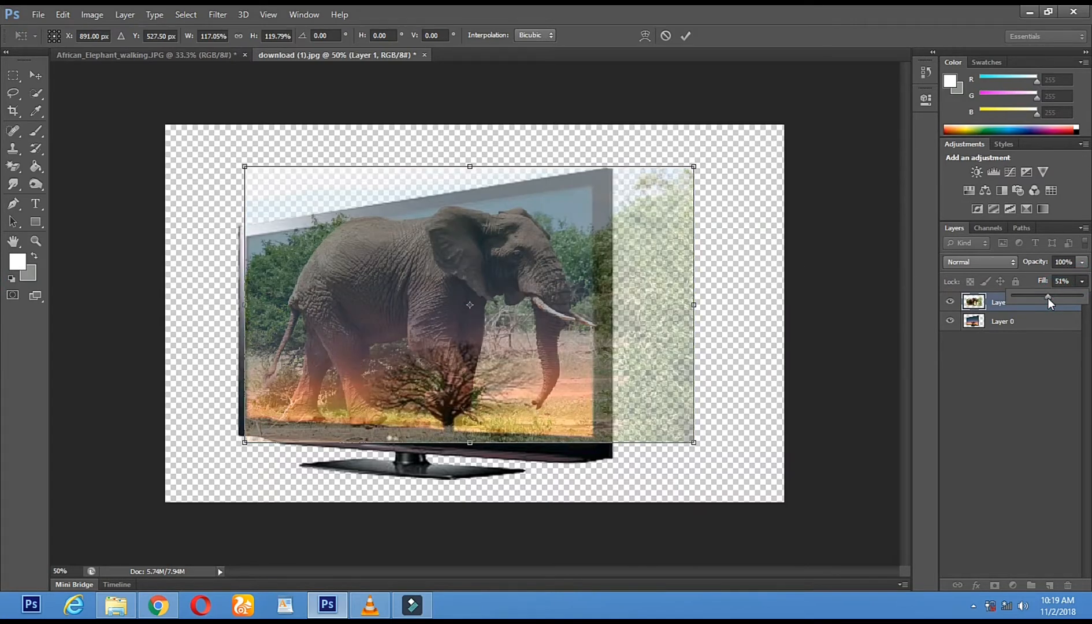
pyautogui.moveTo(441, 303); pyautogui.dragTo(523, 300)
pyautogui.moveTo(330, 305); pyautogui.dragTo(248, 314)
pyautogui.moveTo(379, 304); pyautogui.dragTo(406, 304)
pyautogui.moveTo(273, 306); pyautogui.dragTo(237, 312)
pyautogui.moveTo(426, 310); pyautogui.dragTo(432, 310)
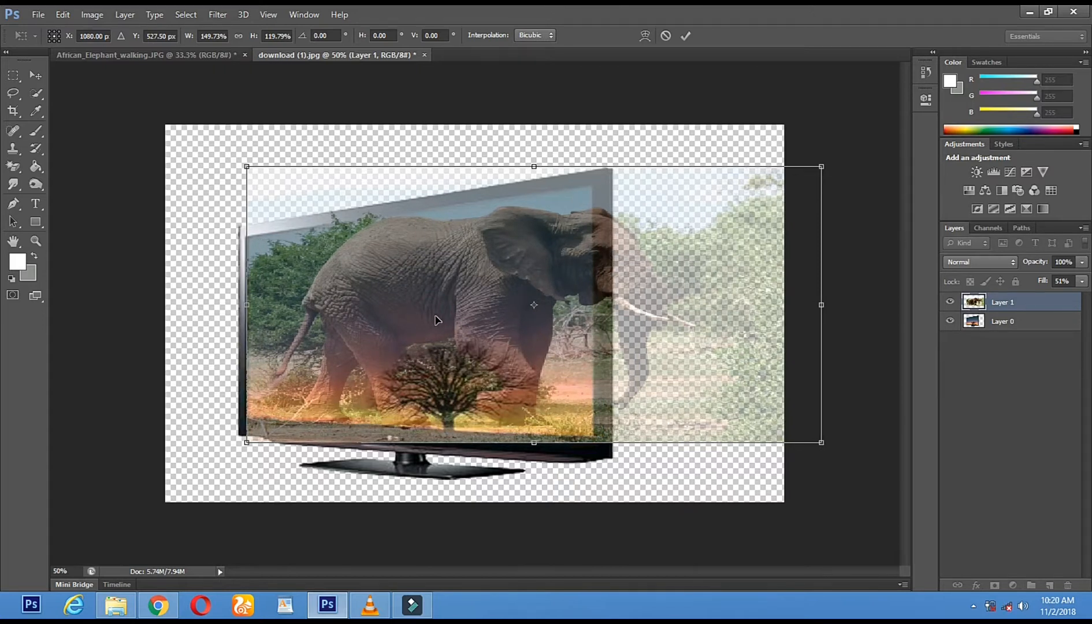
pyautogui.click(35, 75)
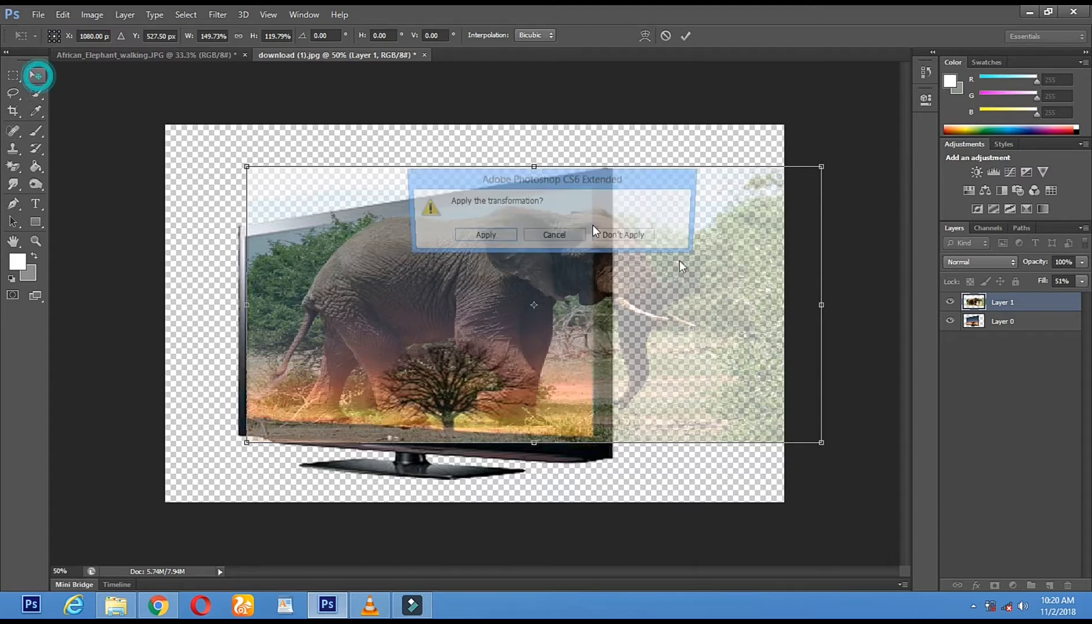
pyautogui.click(490, 237)
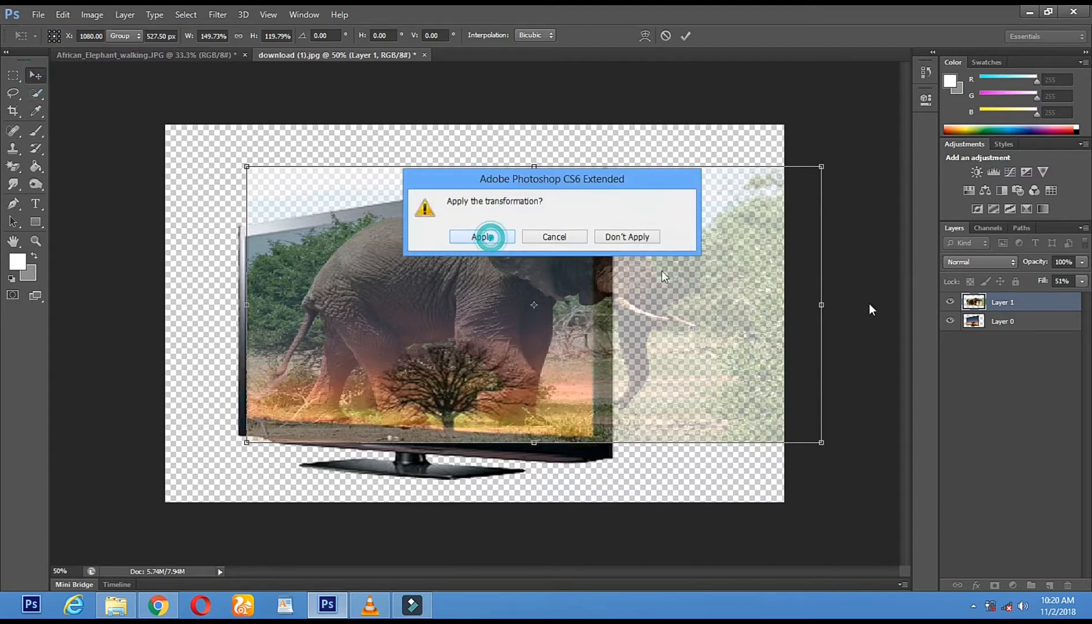
# Step: Activate the Lasso tool and reduce the elephant layer's fill to 18% so the television shows through
pyautogui.click(1083, 281)
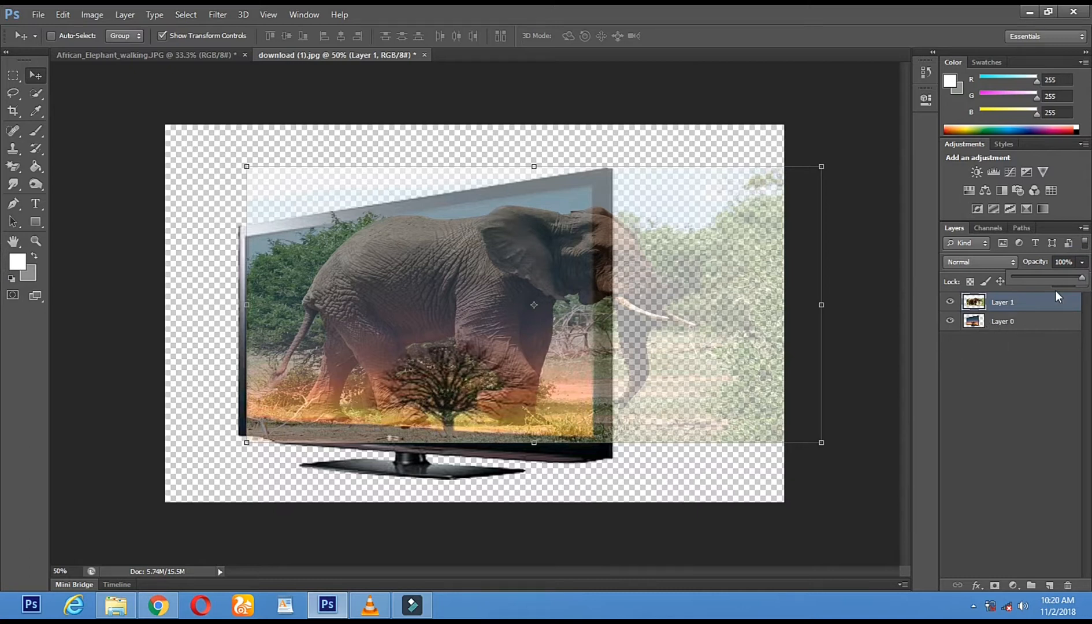
pyautogui.click(1044, 320)
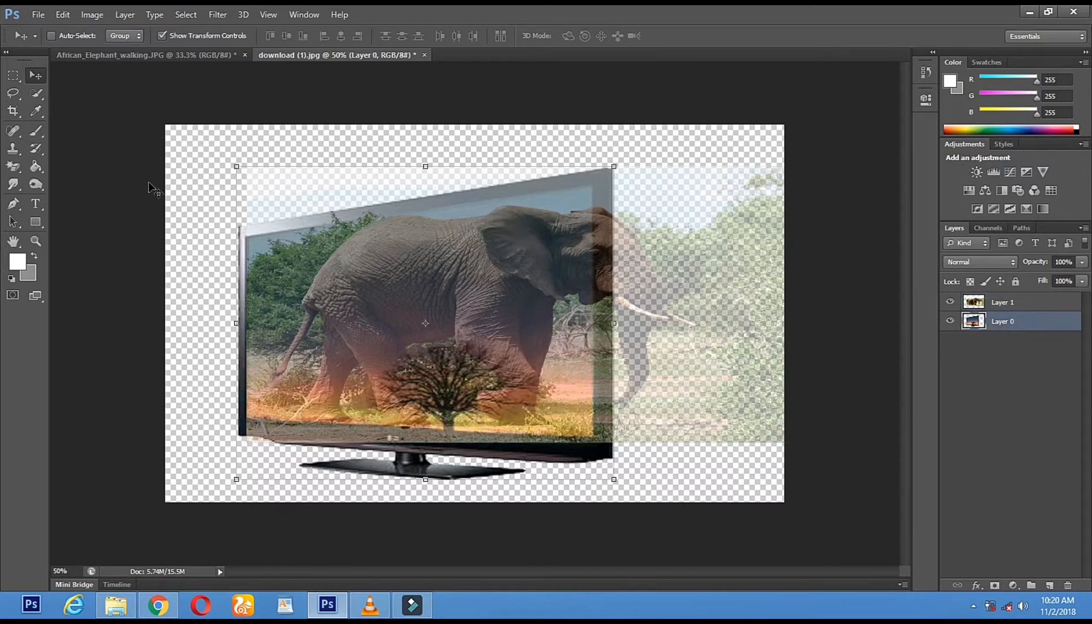
pyautogui.click(17, 93)
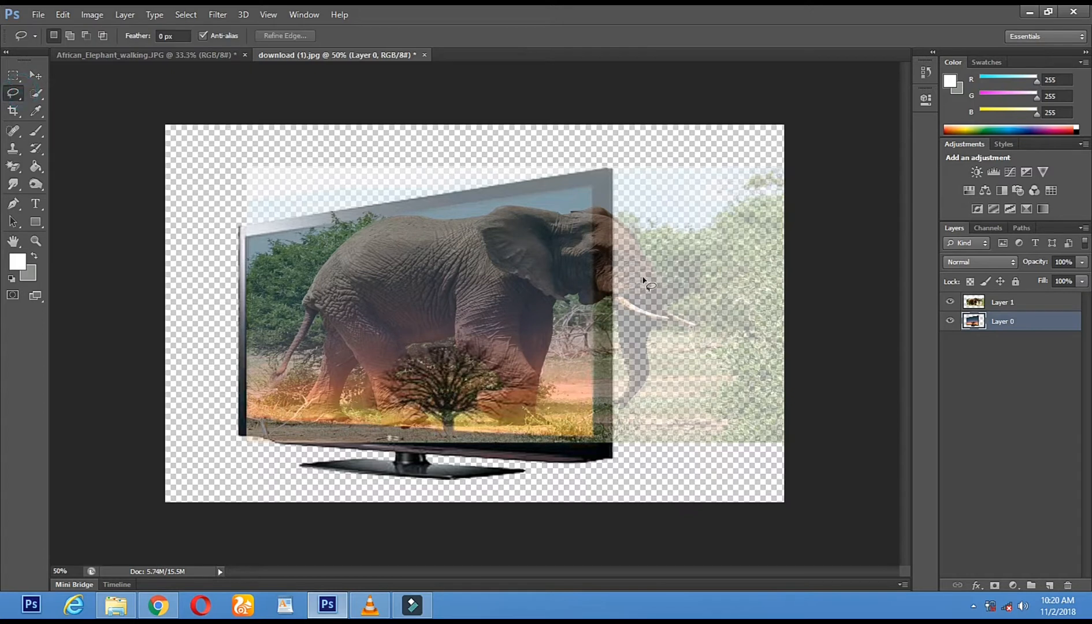
pyautogui.click(1035, 305)
pyautogui.click(1082, 281)
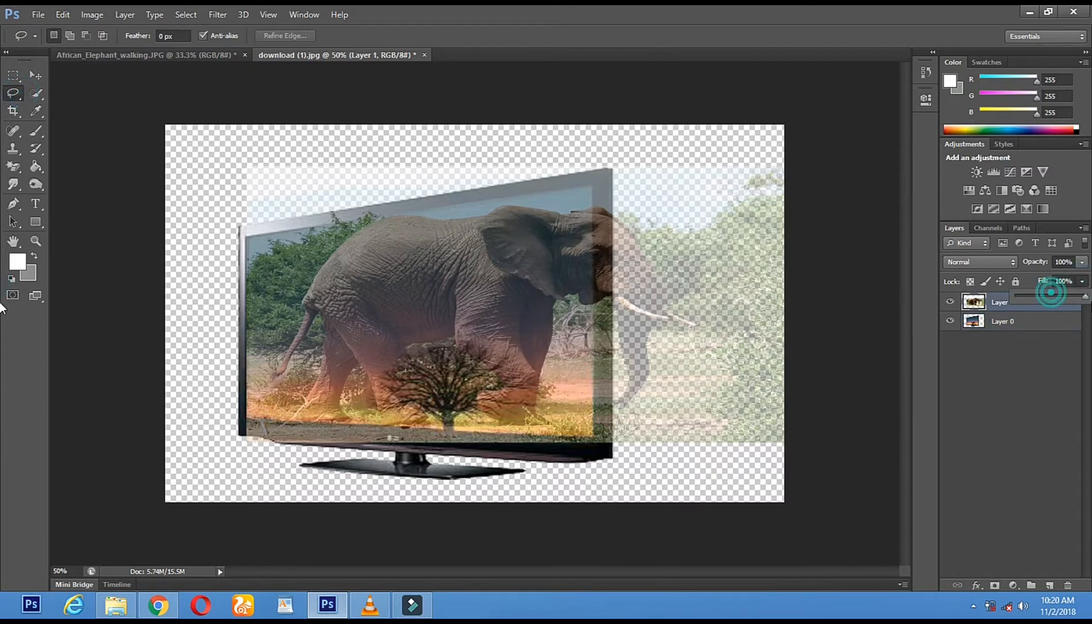
pyautogui.moveTo(1051, 296); pyautogui.dragTo(1086, 296)
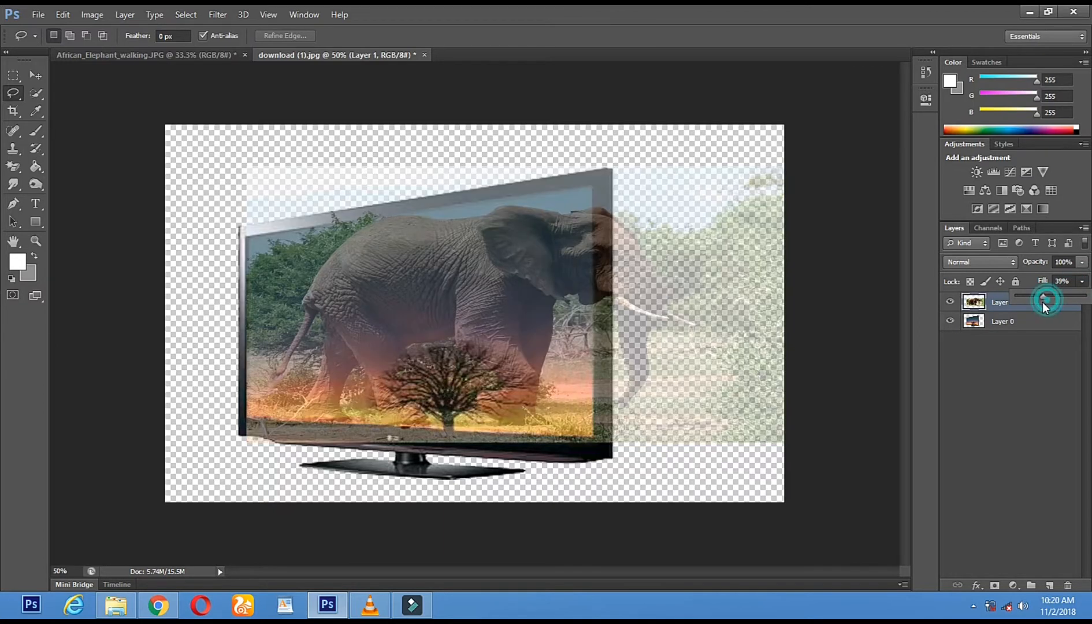
pyautogui.moveTo(1042, 303); pyautogui.dragTo(1041, 302)
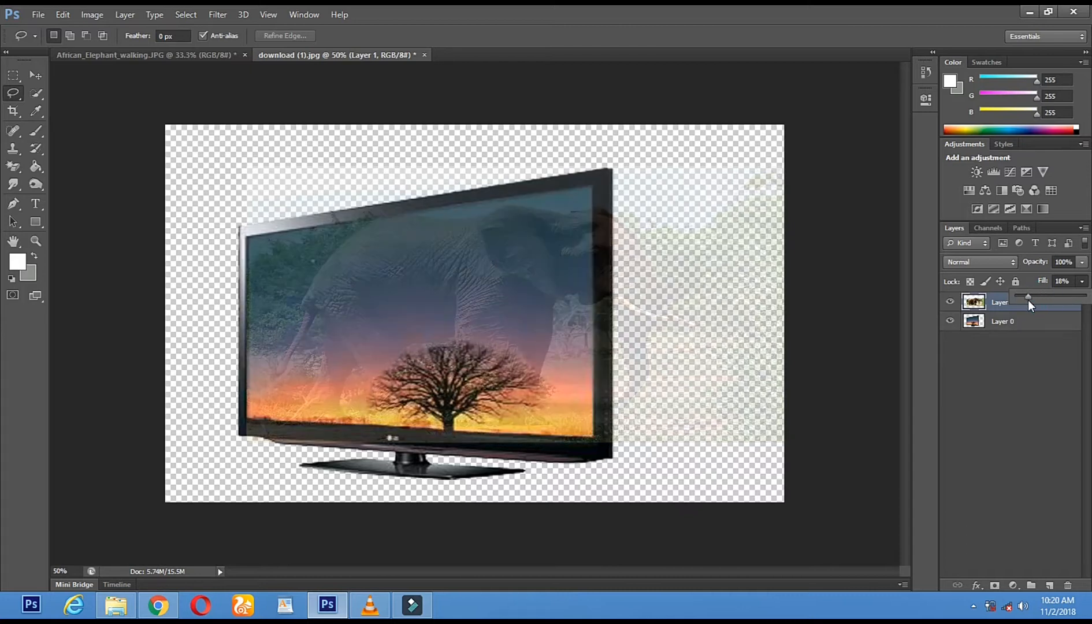
# Step: Raise the elephant layer's fill to 25%, activate the Eraser, and inspect how the elephant's back overlaps the television's upper frame
pyautogui.moveTo(1033, 300); pyautogui.dragTo(1034, 300)
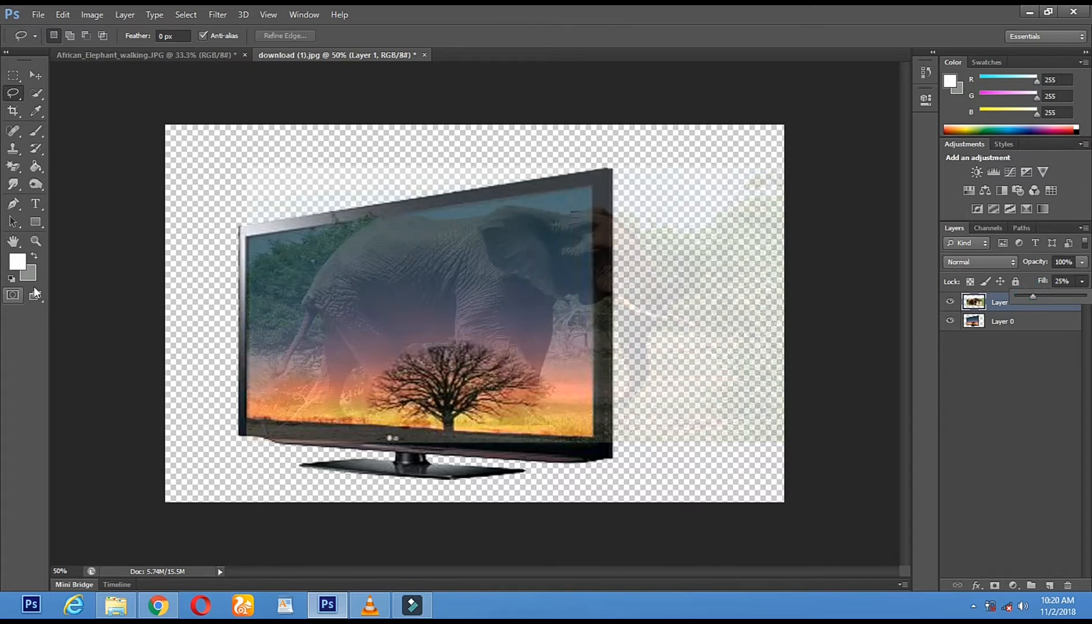
pyautogui.click(36, 241)
pyautogui.click(361, 347)
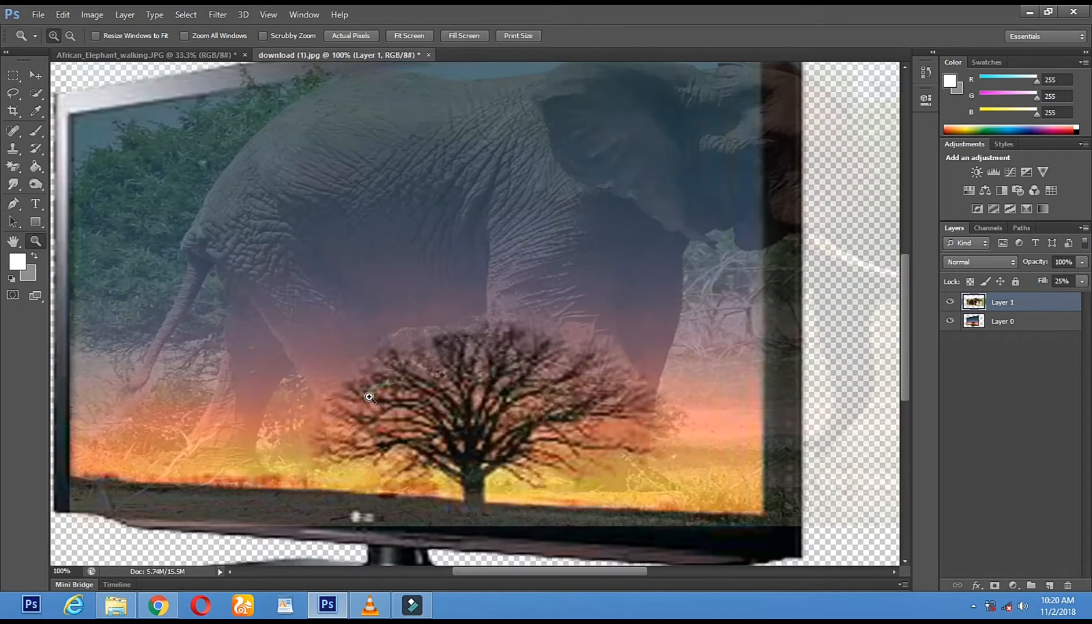
pyautogui.moveTo(416, 386); pyautogui.dragTo(469, 373)
pyautogui.moveTo(8, 167); pyautogui.dragTo(69, 164)
pyautogui.moveTo(420, 280); pyautogui.dragTo(390, 408)
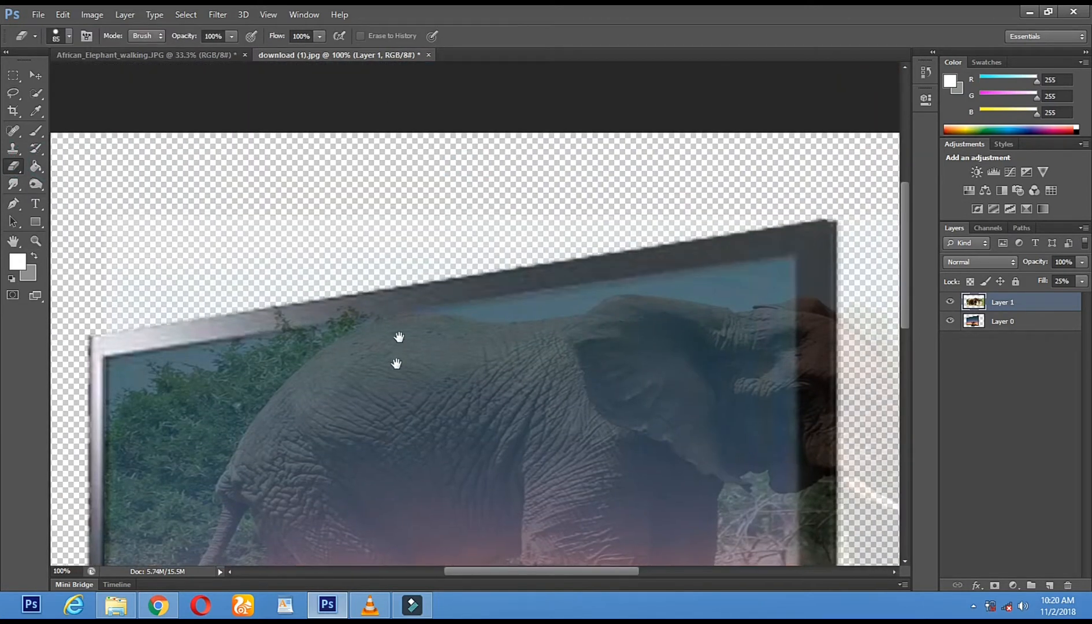
pyautogui.moveTo(397, 363); pyautogui.dragTo(405, 272)
# Step: Restore the elephant layer's fill to 100%
pyautogui.click(1082, 281)
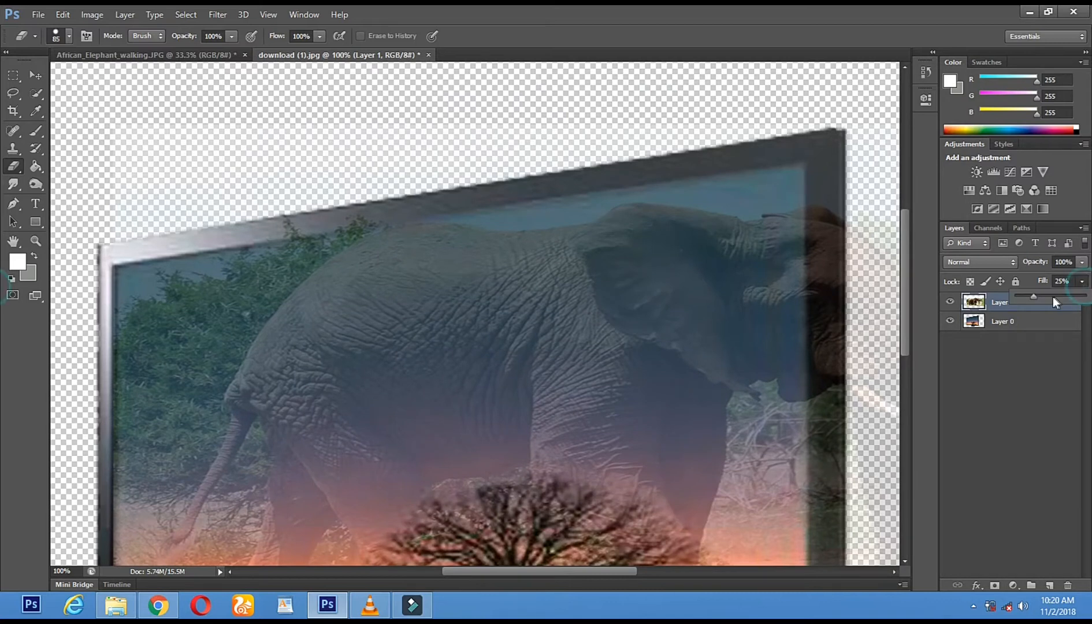
pyautogui.moveTo(1055, 296); pyautogui.dragTo(1090, 296)
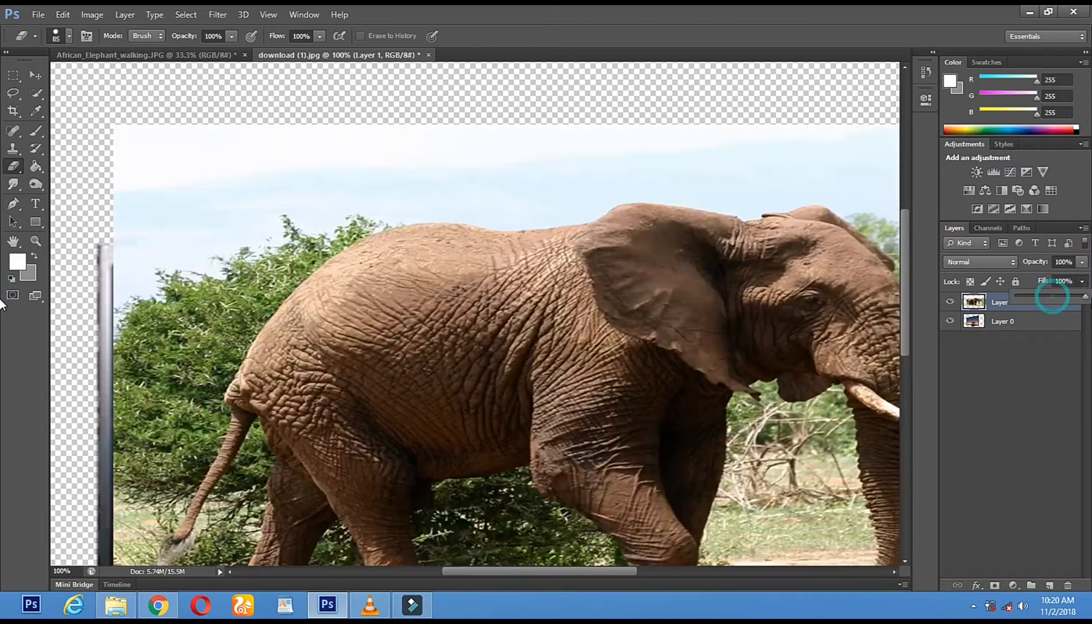
pyautogui.click(35, 240)
pyautogui.keyDown('alt'); pyautogui.click(661, 359); pyautogui.keyUp('alt')
pyautogui.keyDown('alt'); pyautogui.click(660, 358); pyautogui.keyUp('alt')
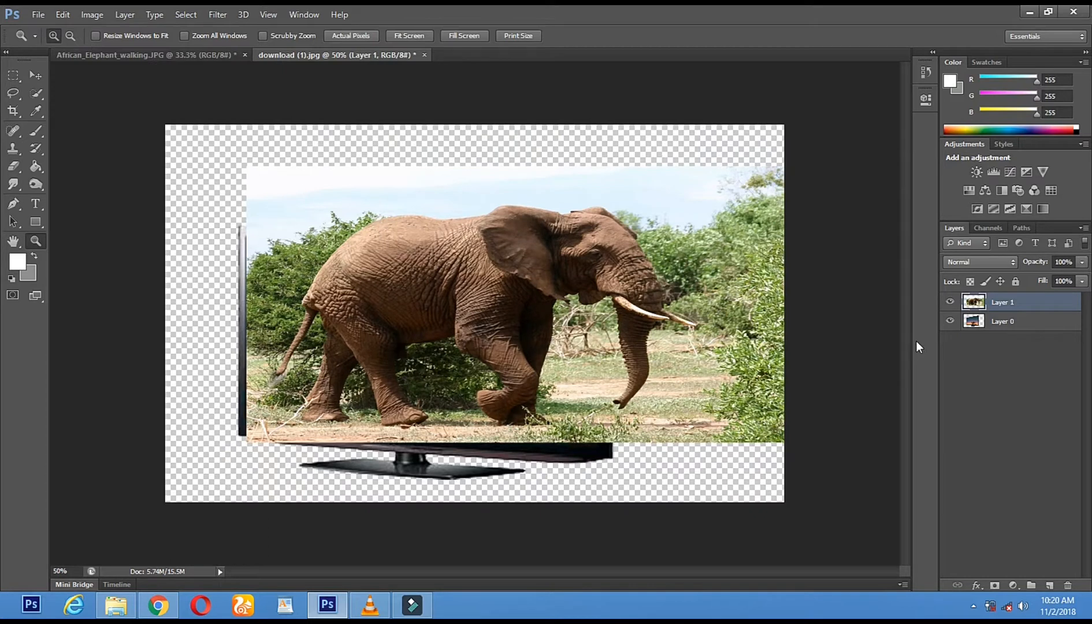
# Step: Duplicate the elephant layer within the same document, naming the duplicate "Layer 22 copy"
pyautogui.rightClick(996, 307)
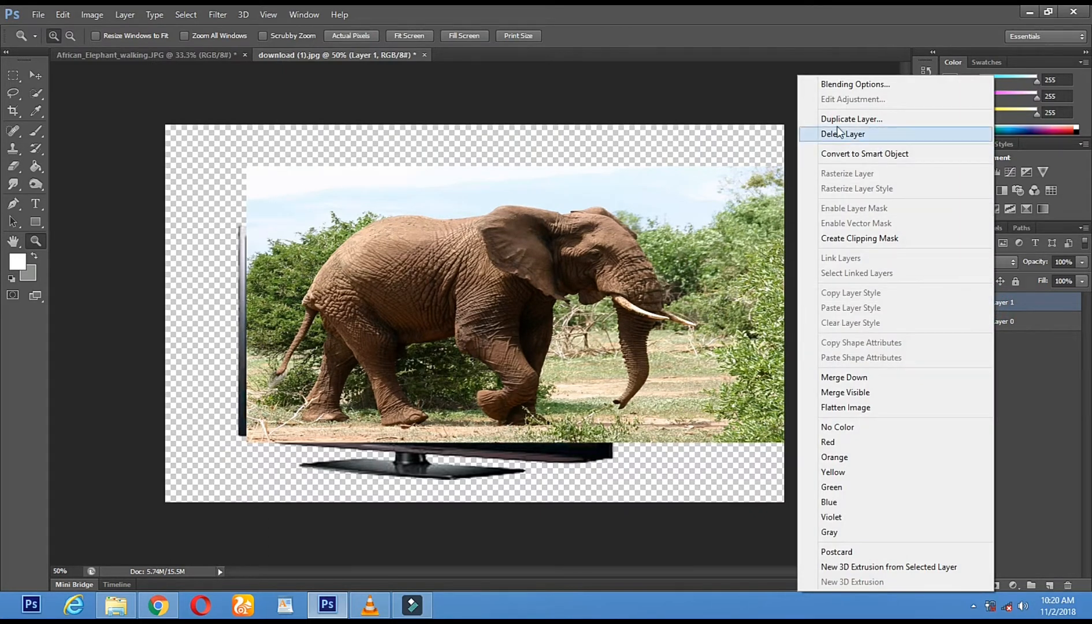
pyautogui.click(858, 119)
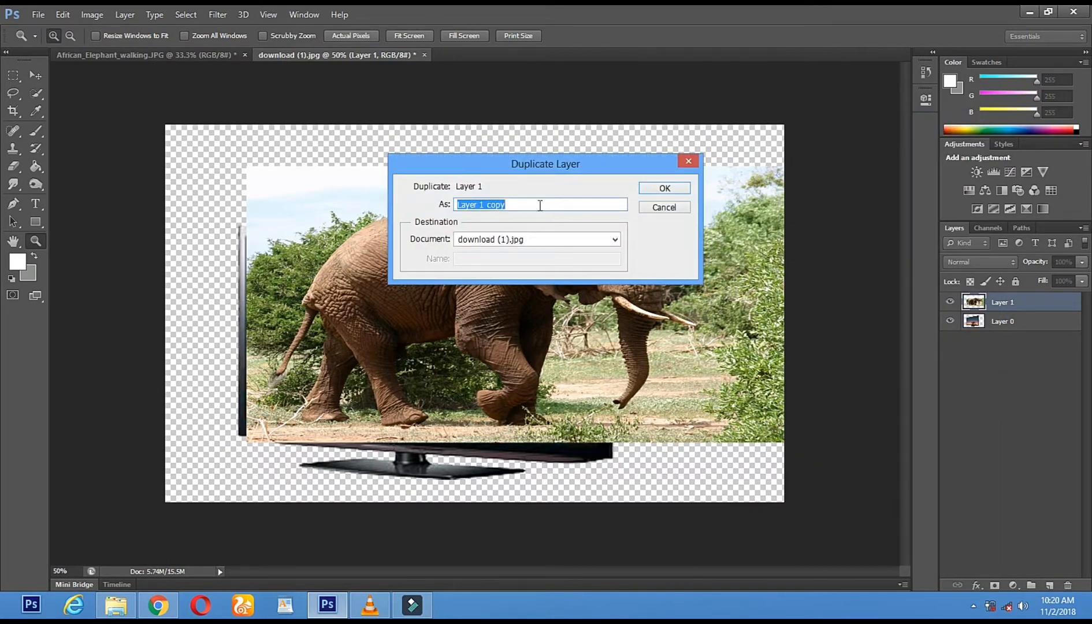
pyautogui.click(484, 206)
pyautogui.press('BackSpace')
pyautogui.write('22')
pyautogui.click(673, 188)
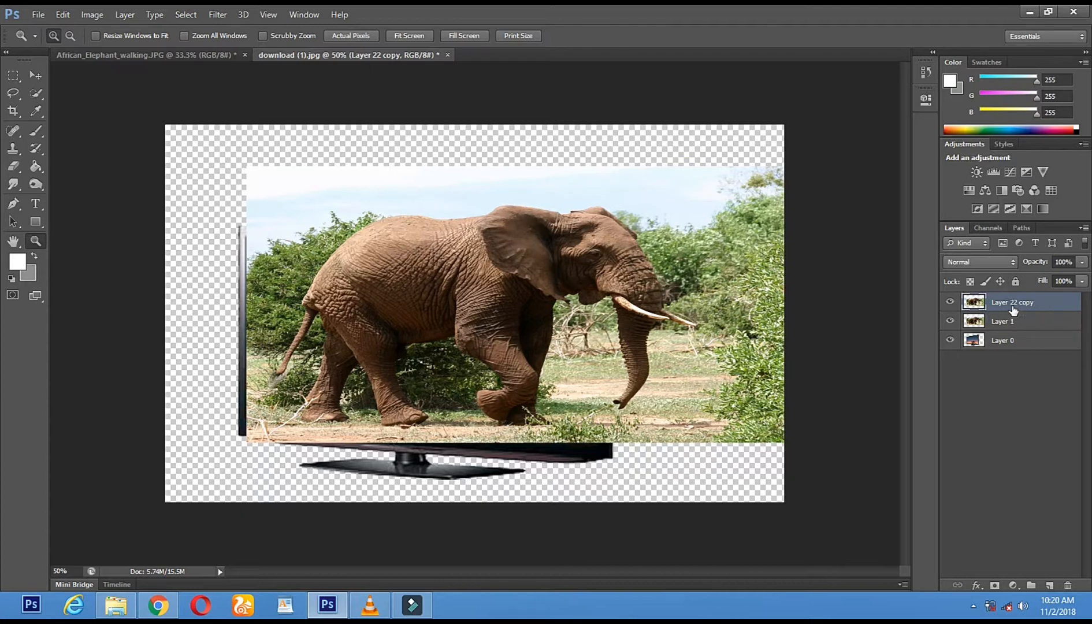
# Step: Hide Layer 22 copy, make Layer 1 active, and lower its fill to 57%
pyautogui.click(951, 303)
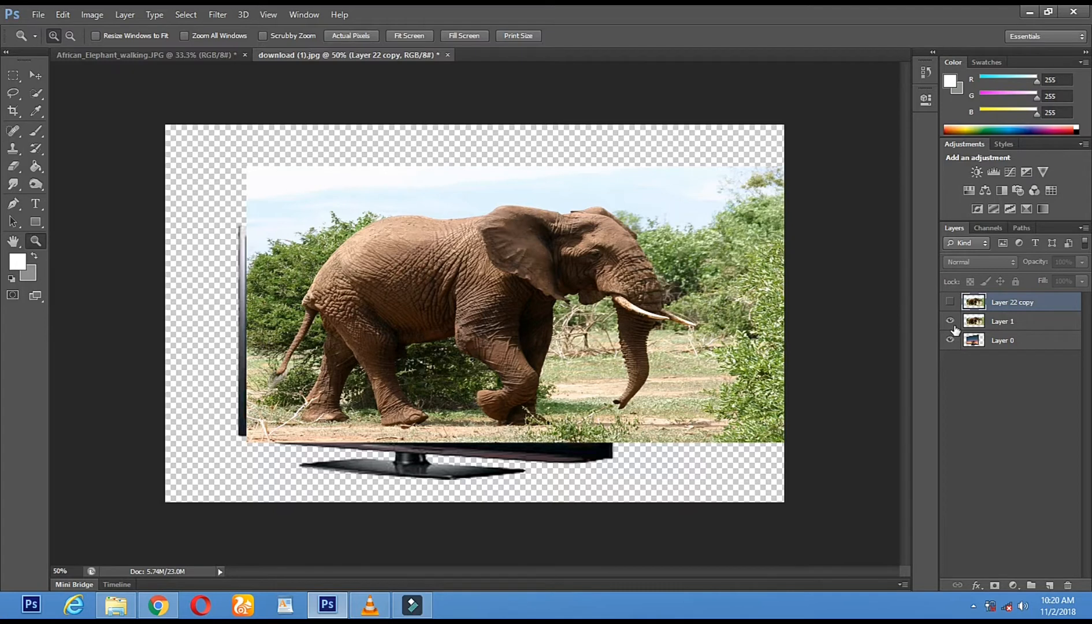
pyautogui.click(950, 322)
pyautogui.click(950, 321)
pyautogui.click(950, 303)
pyautogui.click(951, 303)
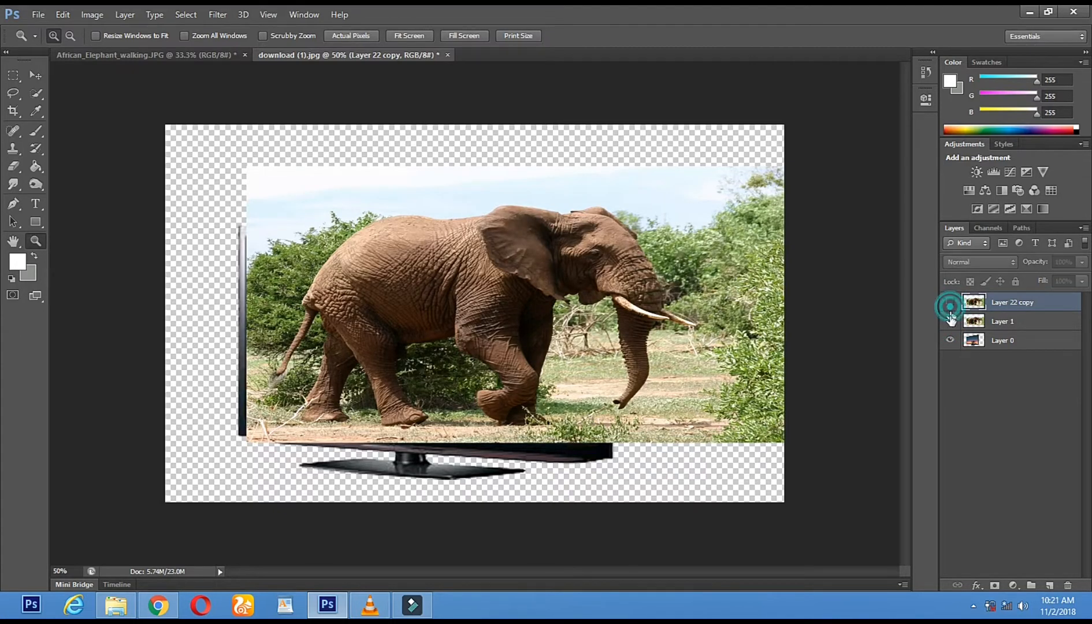
pyautogui.click(1044, 325)
pyautogui.click(1081, 281)
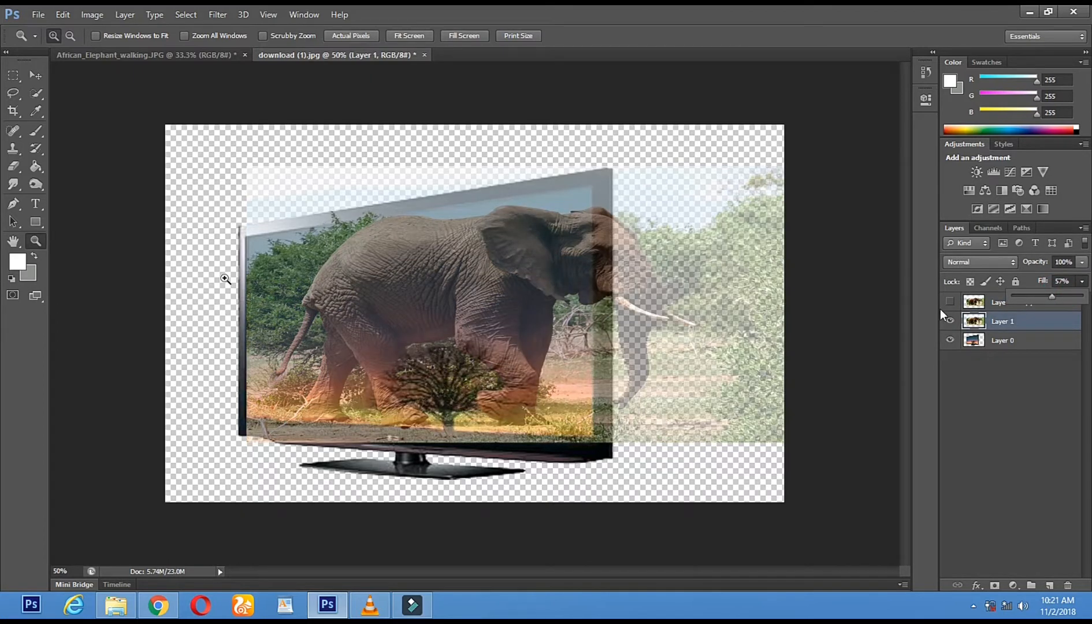
# Step: Activate the Eraser and set its brush size to 100 px
pyautogui.click(25, 240)
pyautogui.click(606, 209)
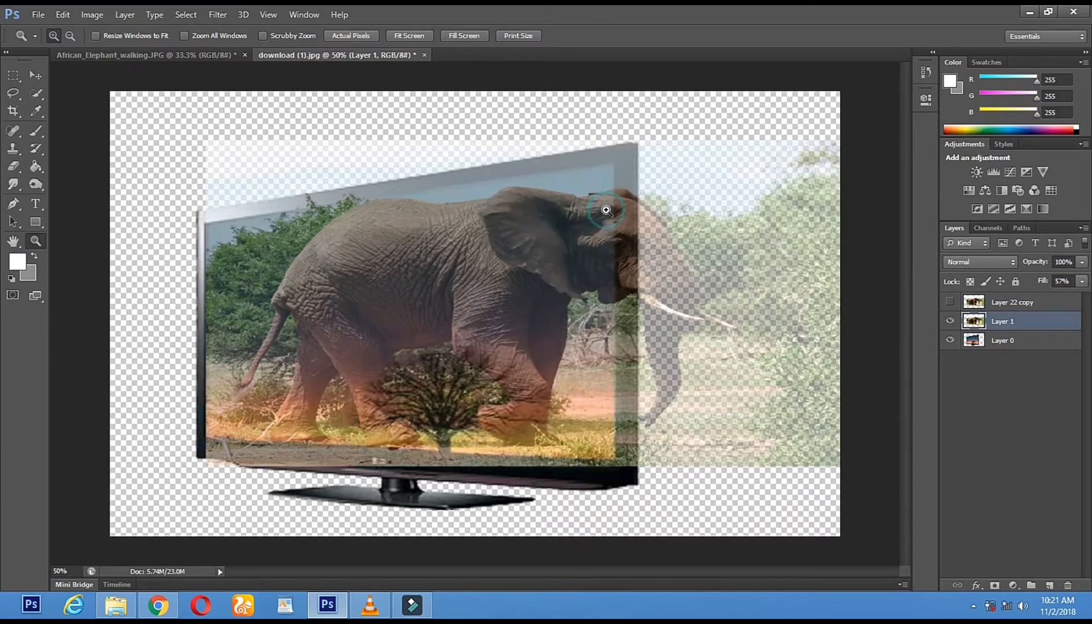
pyautogui.click(17, 165)
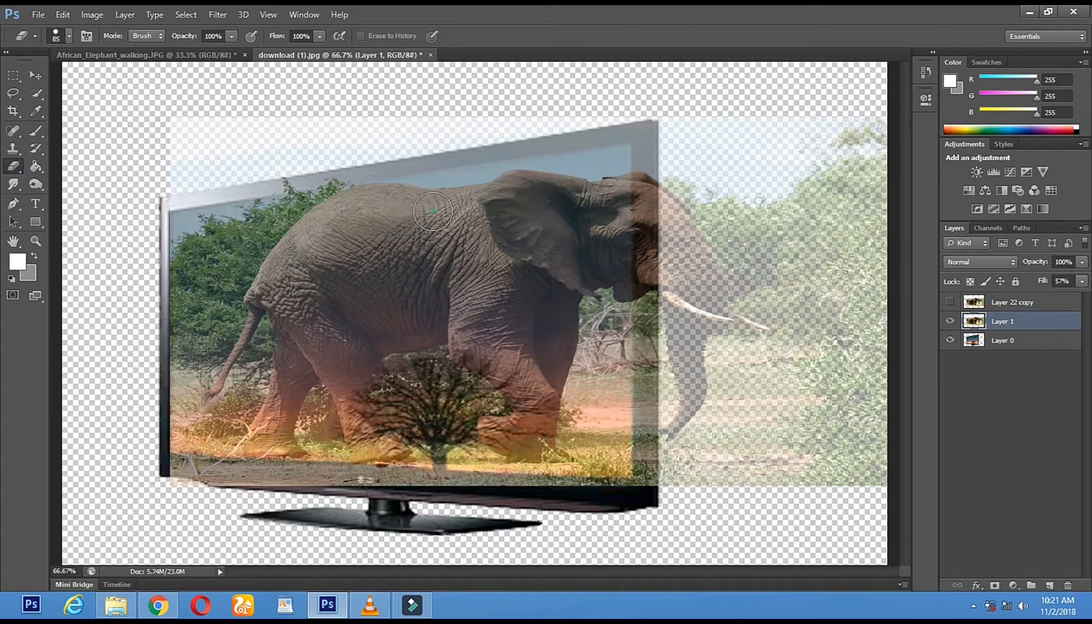
pyautogui.rightClick(440, 212)
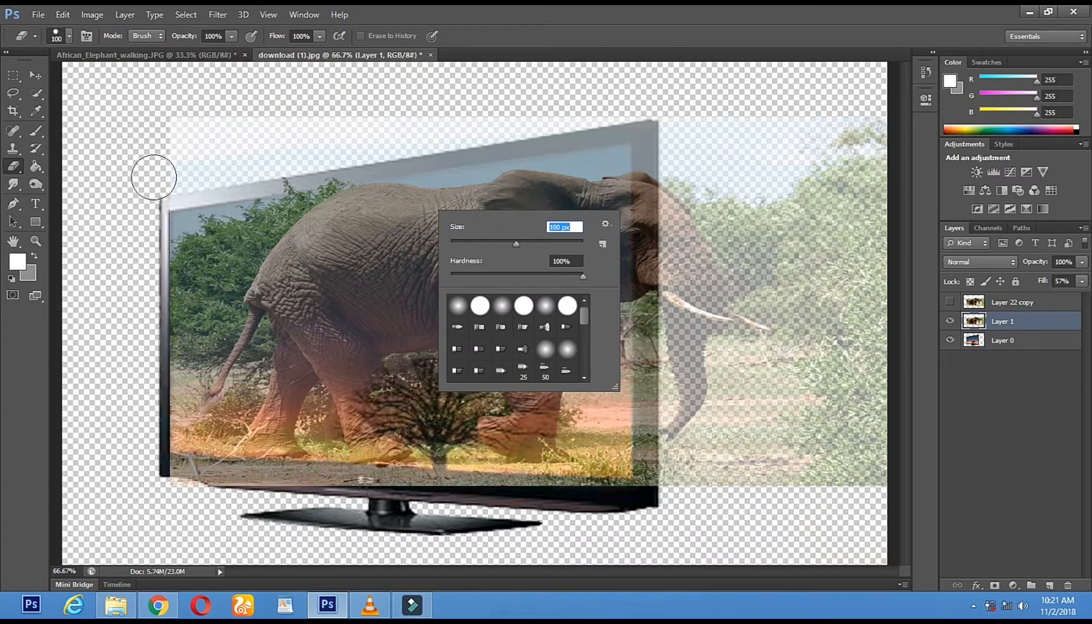
# Step: Try to erase Layer 1 along the television's top frame with straight strokes, and undo the erasing
pyautogui.click(172, 186)
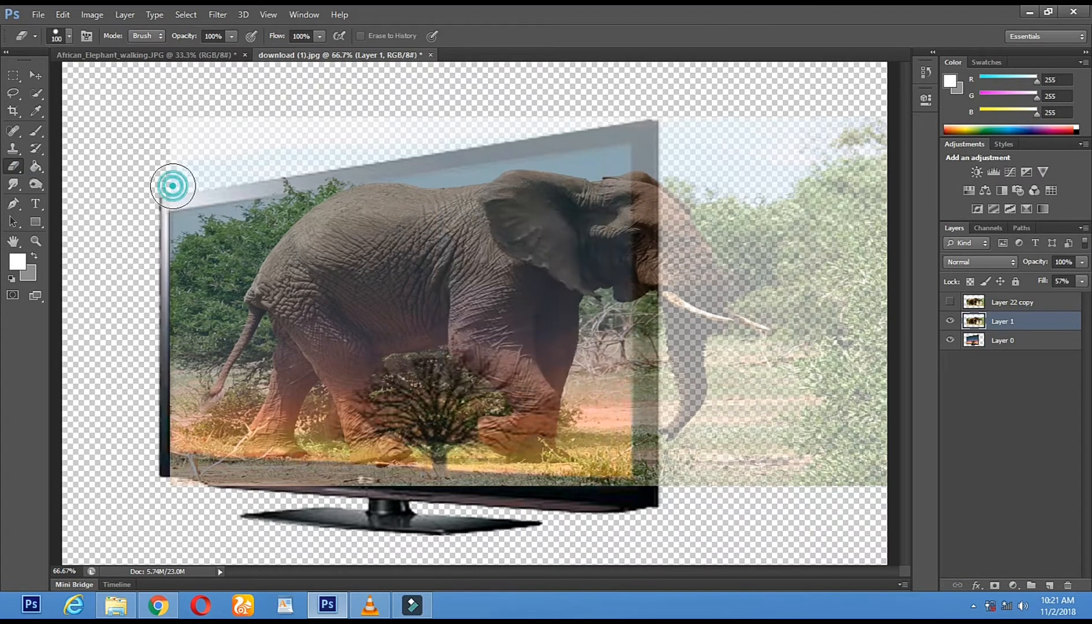
pyautogui.click(271, 172)
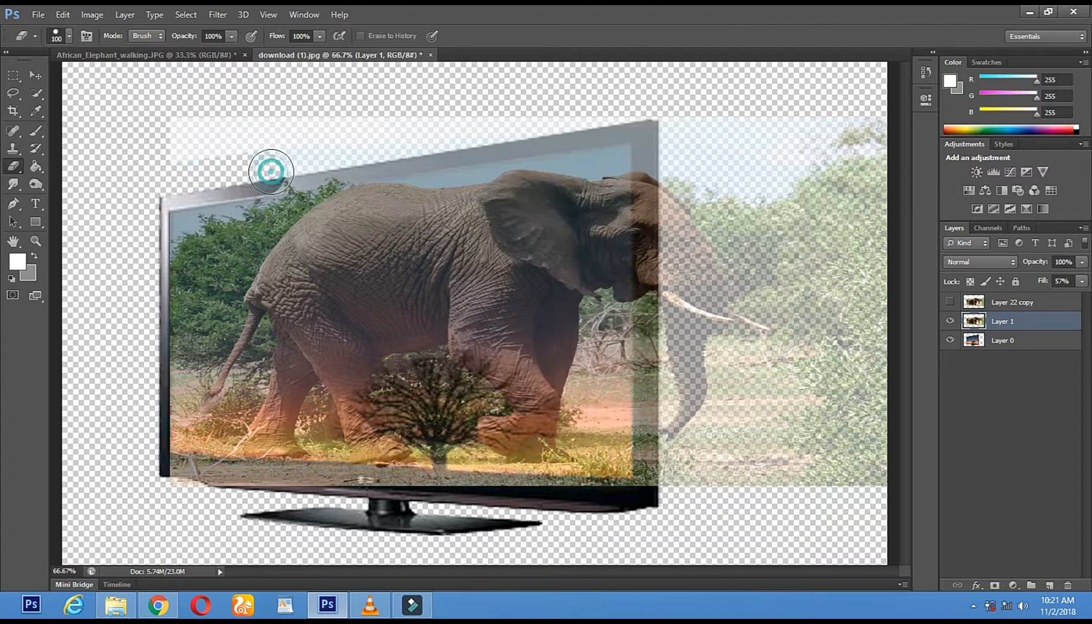
pyautogui.keyDown('shift'); pyautogui.click(417, 154); pyautogui.keyUp('shift')
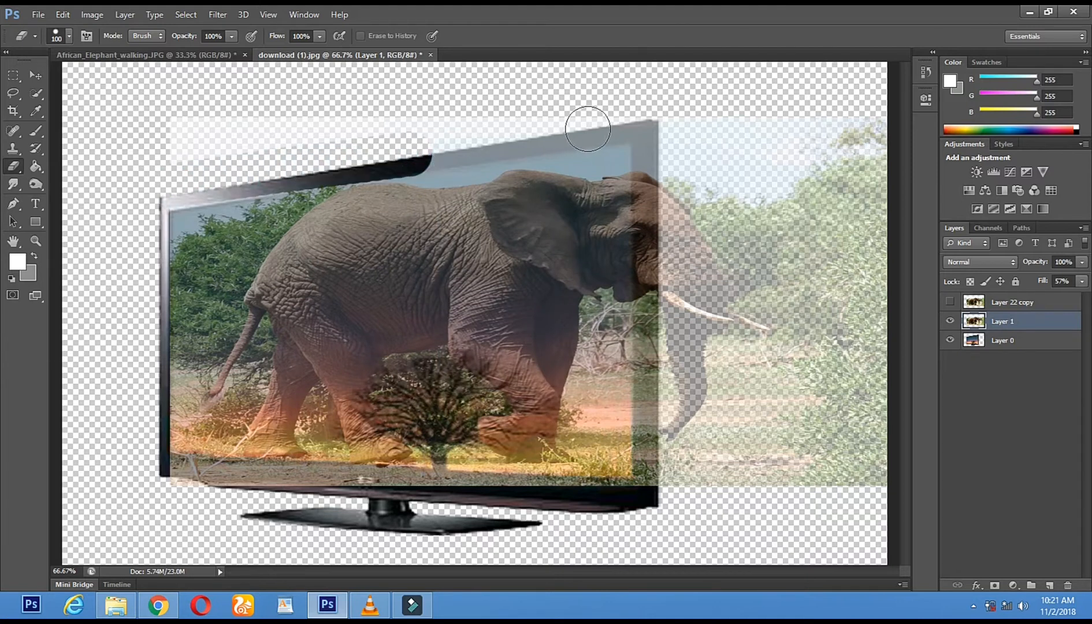
pyautogui.hotkey('ctrl', 'alt', 'z')
pyautogui.hotkey('ctrl', 'alt', 'z')
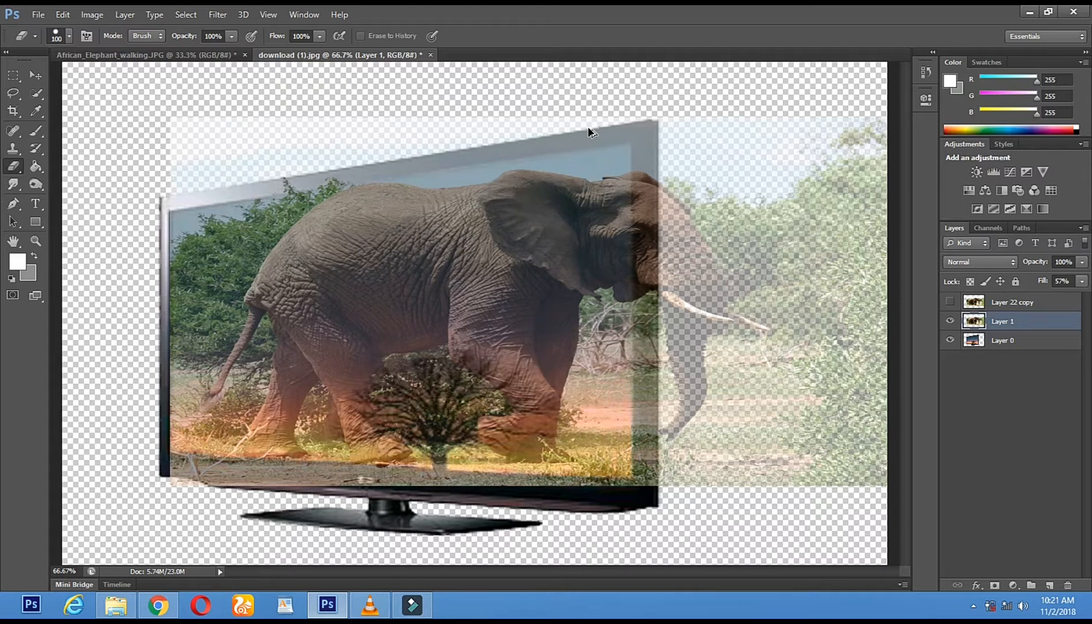
# Step: Hide Layer 1 to leave only the television layer showing, with the Eraser active
pyautogui.click(951, 321)
pyautogui.click(38, 237)
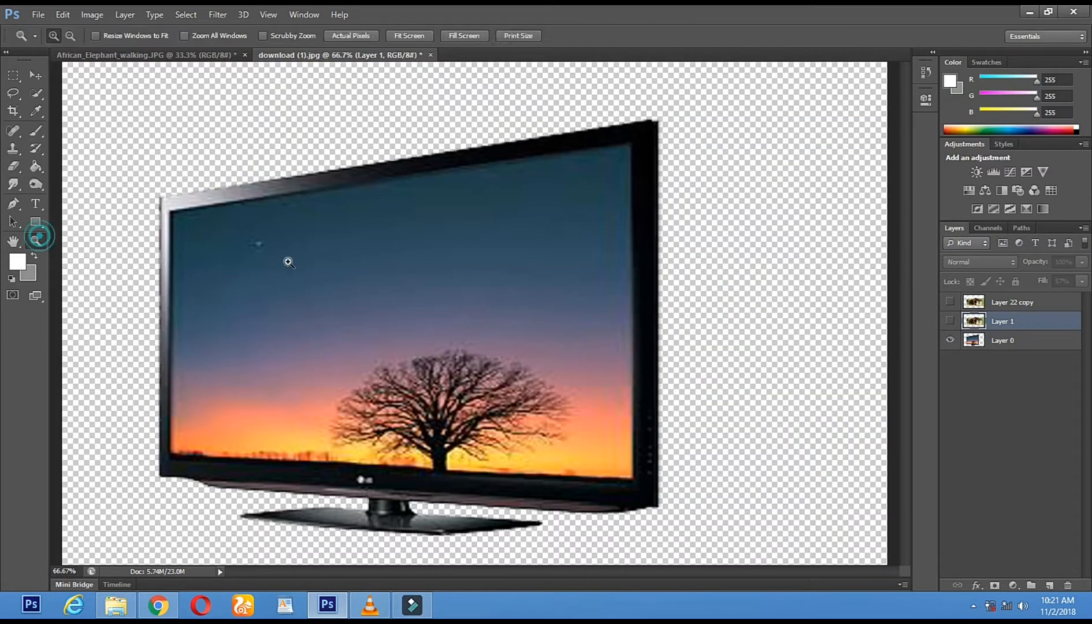
pyautogui.click(20, 167)
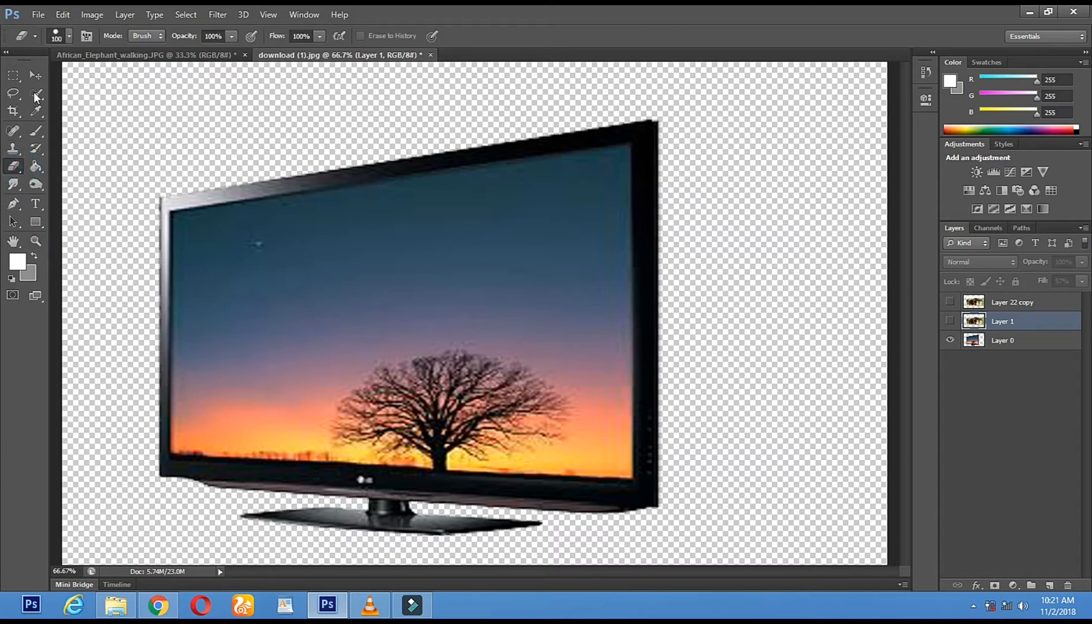
# Step: Try to select the sky across the upper part of the television screen with the Quick Selection tool
pyautogui.click(36, 93)
pyautogui.moveTo(186, 231)
pyautogui.mouseDown()
pyautogui.moveTo(234, 254)
pyautogui.moveTo(462, 208)
pyautogui.moveTo(459, 218)
pyautogui.moveTo(523, 219)
pyautogui.mouseUp()
pyautogui.click(588, 295)
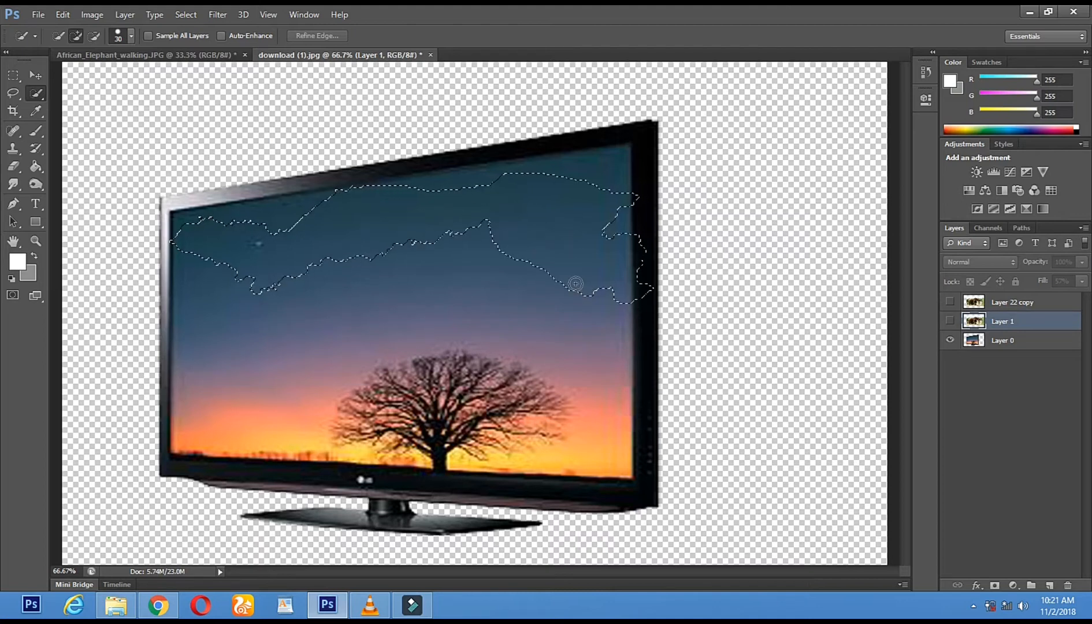
# Step: Make Layer 0, the television layer, active and clear the selection
pyautogui.click(1016, 335)
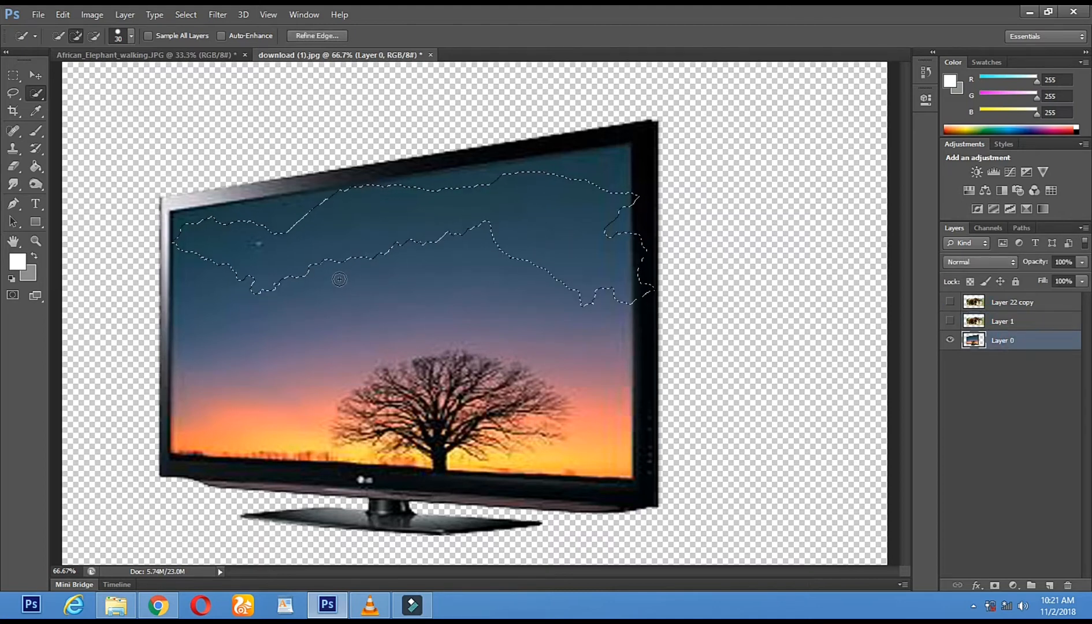
pyautogui.click(13, 93)
pyautogui.click(324, 224)
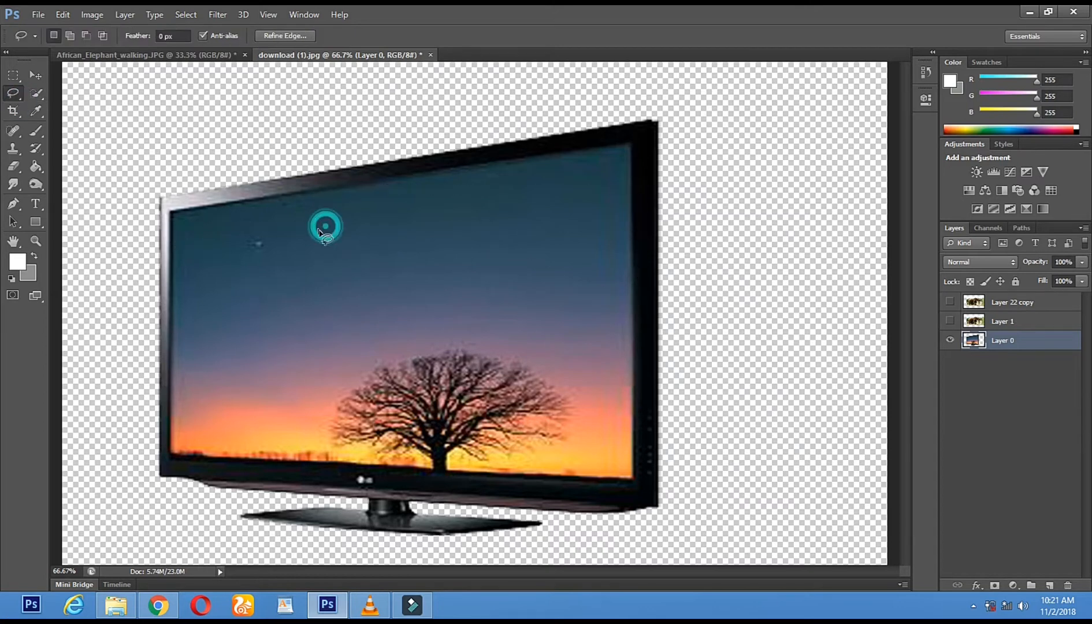
# Step: Erase the sunset picture from the middle of the television screen, leaving a narrow border inside the frame
pyautogui.click(14, 167)
pyautogui.moveTo(290, 241)
pyautogui.mouseDown()
pyautogui.moveTo(262, 309)
pyautogui.moveTo(365, 291)
pyautogui.moveTo(285, 266)
pyautogui.moveTo(371, 256)
pyautogui.moveTo(392, 295)
pyautogui.moveTo(272, 373)
pyautogui.moveTo(303, 349)
pyautogui.moveTo(355, 335)
pyautogui.moveTo(340, 349)
pyautogui.moveTo(245, 370)
pyautogui.moveTo(223, 420)
pyautogui.moveTo(603, 440)
pyautogui.moveTo(589, 191)
pyautogui.moveTo(343, 206)
pyautogui.moveTo(384, 240)
pyautogui.mouseUp()
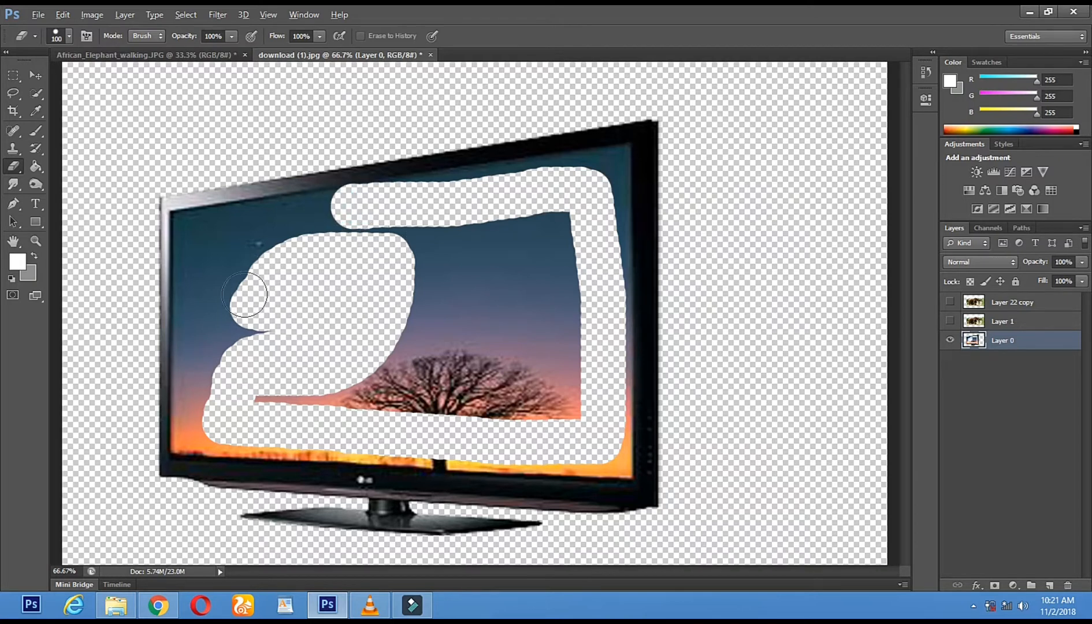
pyautogui.hotkey('ctrl', 'z')
pyautogui.moveTo(555, 191)
pyautogui.mouseDown()
pyautogui.moveTo(222, 246)
pyautogui.moveTo(221, 390)
pyautogui.moveTo(234, 278)
pyautogui.moveTo(249, 345)
pyautogui.moveTo(514, 269)
pyautogui.moveTo(414, 261)
pyautogui.moveTo(523, 229)
pyautogui.moveTo(549, 227)
pyautogui.moveTo(551, 246)
pyautogui.moveTo(344, 322)
pyautogui.moveTo(554, 249)
pyautogui.moveTo(548, 322)
pyautogui.moveTo(352, 367)
pyautogui.moveTo(493, 347)
pyautogui.moveTo(410, 332)
pyautogui.moveTo(337, 396)
pyautogui.moveTo(272, 400)
pyautogui.moveTo(544, 385)
pyautogui.moveTo(385, 411)
pyautogui.moveTo(568, 409)
pyautogui.moveTo(568, 315)
pyautogui.moveTo(538, 382)
pyautogui.moveTo(554, 327)
pyautogui.mouseUp()
# Step: Set the Eraser's brush size to 76 px for cleaning the border at the screen's upper-right corner
pyautogui.rightClick(553, 326)
pyautogui.click(592, 353)
pyautogui.rightClick(599, 234)
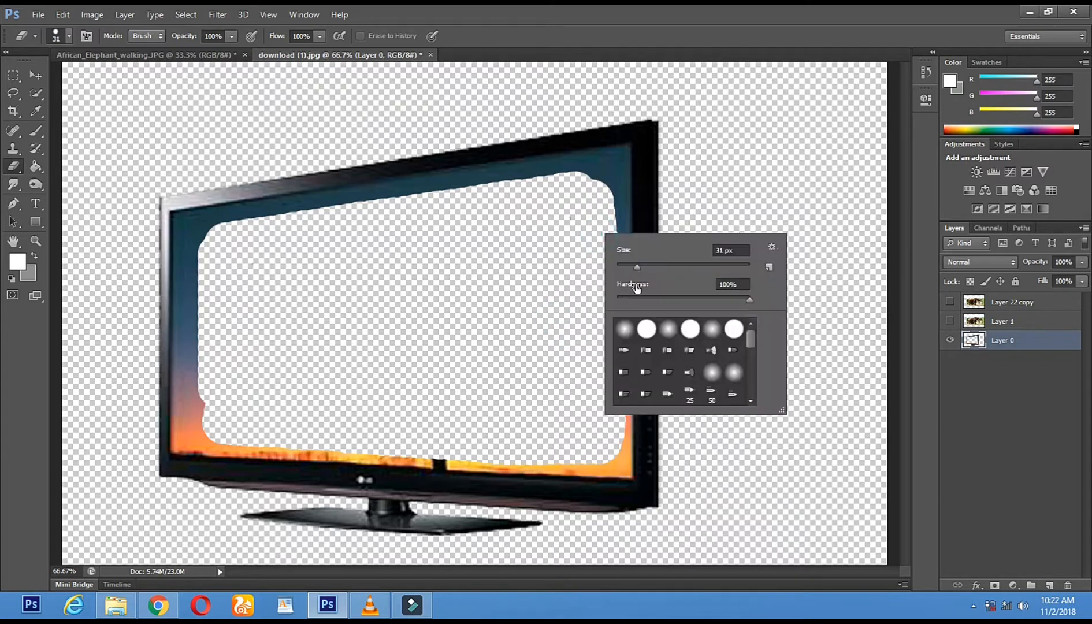
pyautogui.click(40, 237)
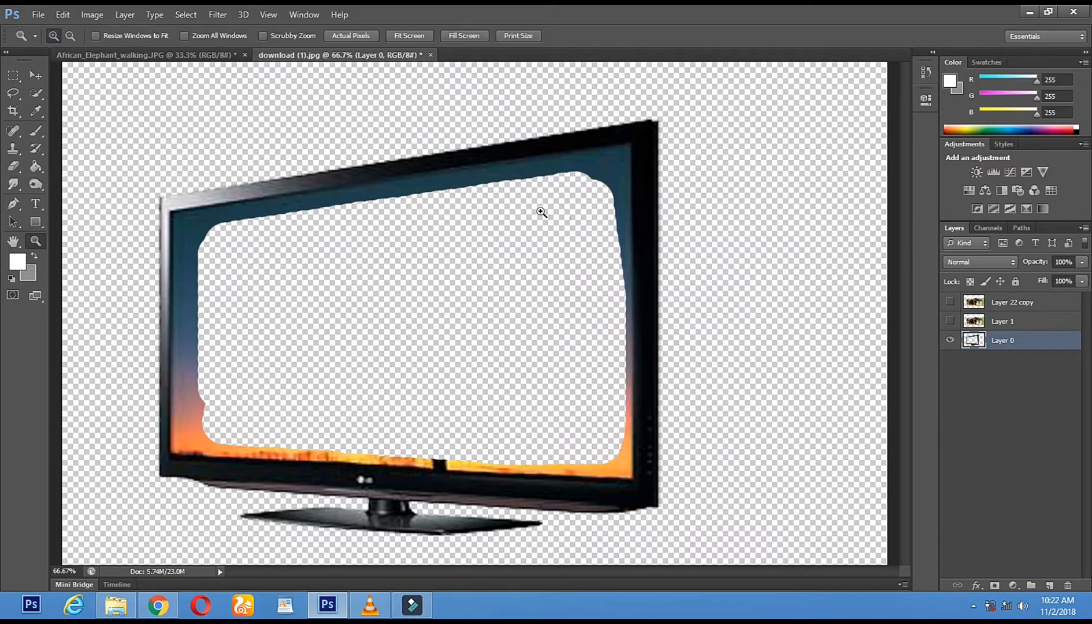
pyautogui.click(540, 211)
pyautogui.click(673, 146)
pyautogui.scroll(2, 593, 241)
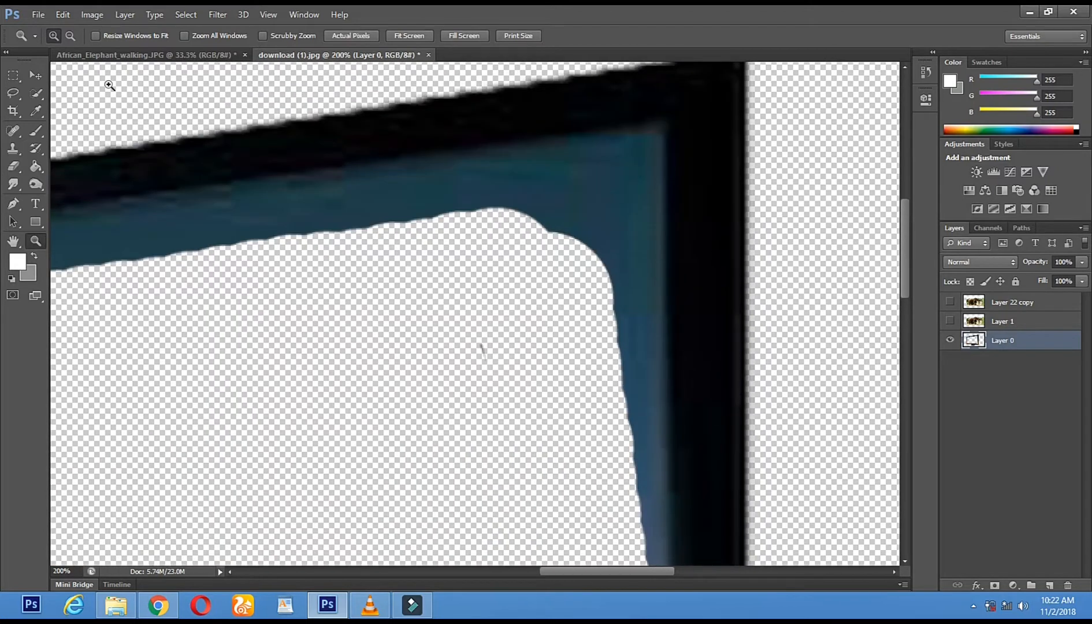
pyautogui.click(13, 167)
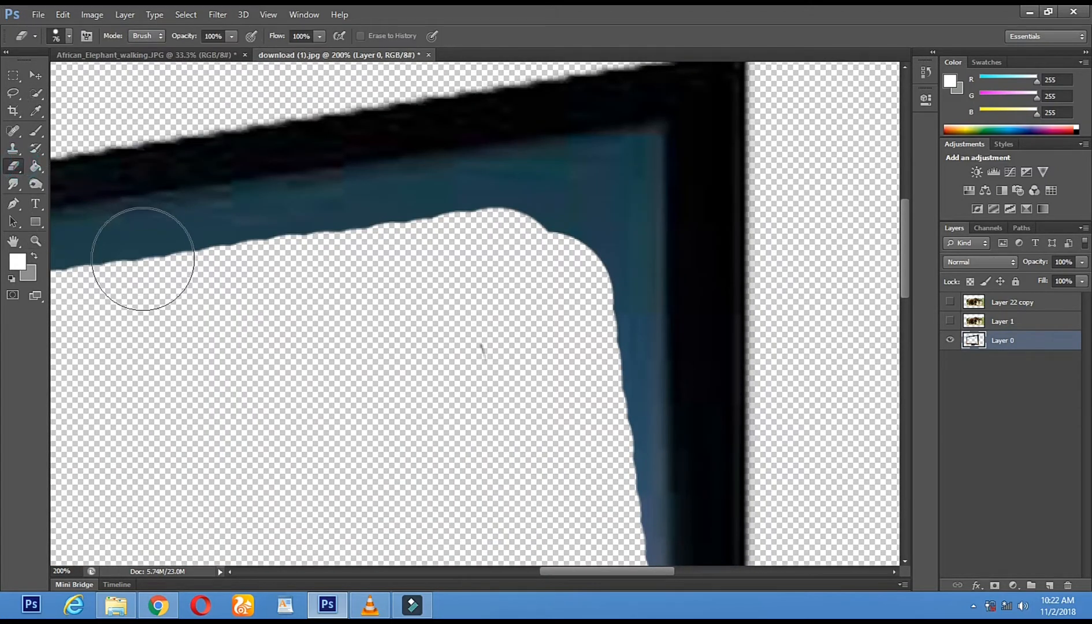
# Step: Erase the remaining blue strip along the top frame and down the upper right side of the screen with straight strokes
pyautogui.click(142, 260)
pyautogui.keyDown('shift'); pyautogui.click(390, 214); pyautogui.keyUp('shift')
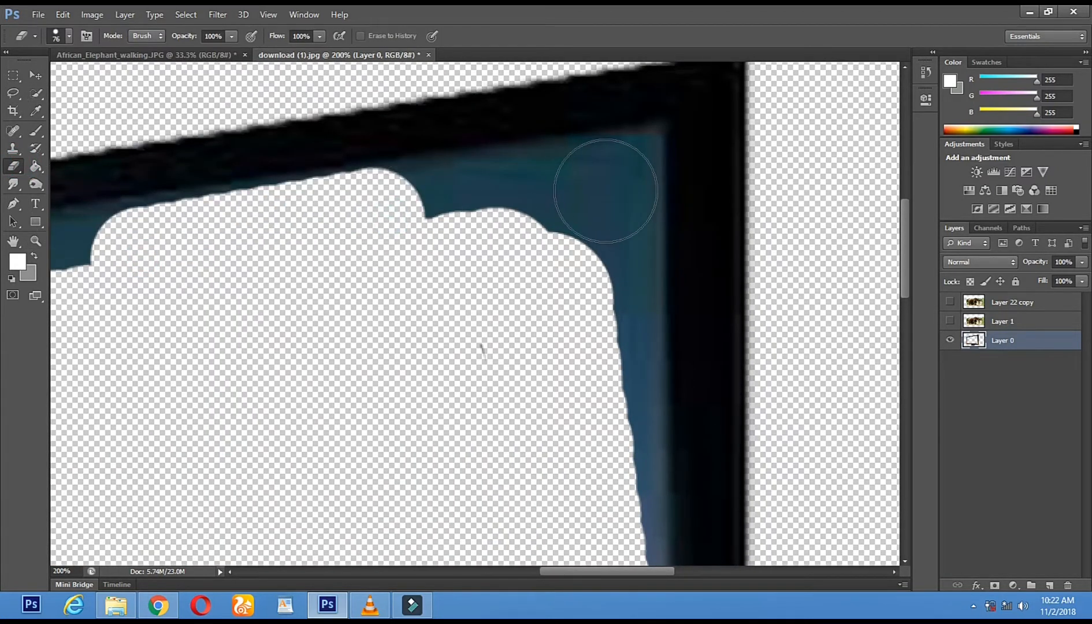
pyautogui.keyDown('shift'); pyautogui.click(605, 191); pyautogui.keyUp('shift')
pyautogui.moveTo(605, 191); pyautogui.dragTo(624, 237)
pyautogui.keyDown('shift'); pyautogui.click(614, 433); pyautogui.keyUp('shift')
# Step: Erase the remaining picture strip down the right frame and along the right part of the bottom frame
pyautogui.moveTo(629, 384)
pyautogui.mouseDown()
pyautogui.moveTo(604, 191)
pyautogui.moveTo(567, 34)
pyautogui.mouseUp()
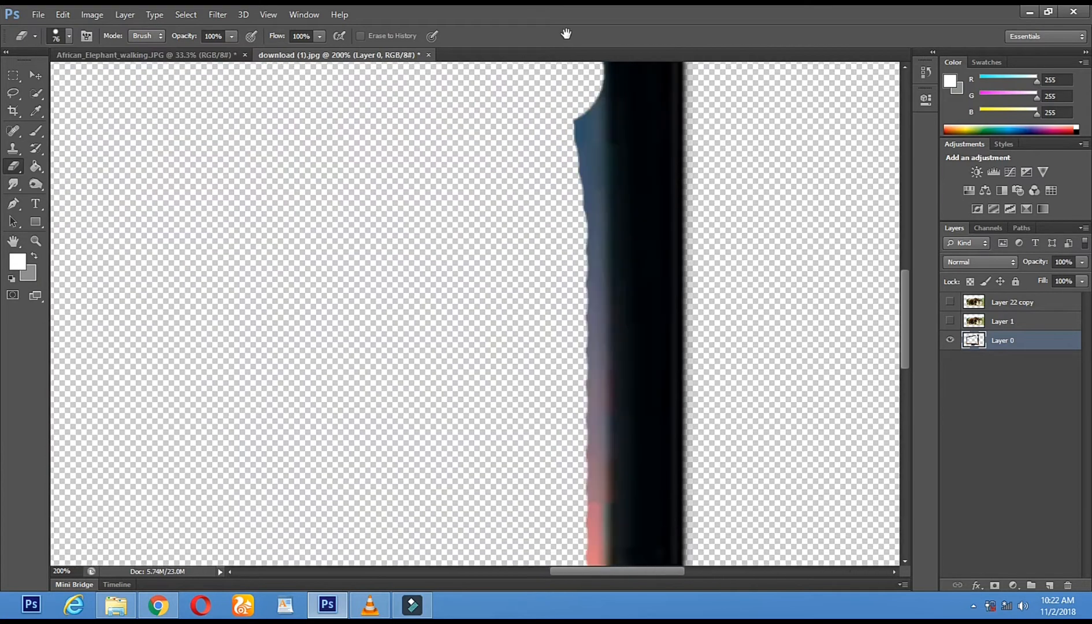
pyautogui.keyDown('shift'); pyautogui.click(564, 466); pyautogui.keyUp('shift')
pyautogui.moveTo(583, 410); pyautogui.dragTo(583, 68)
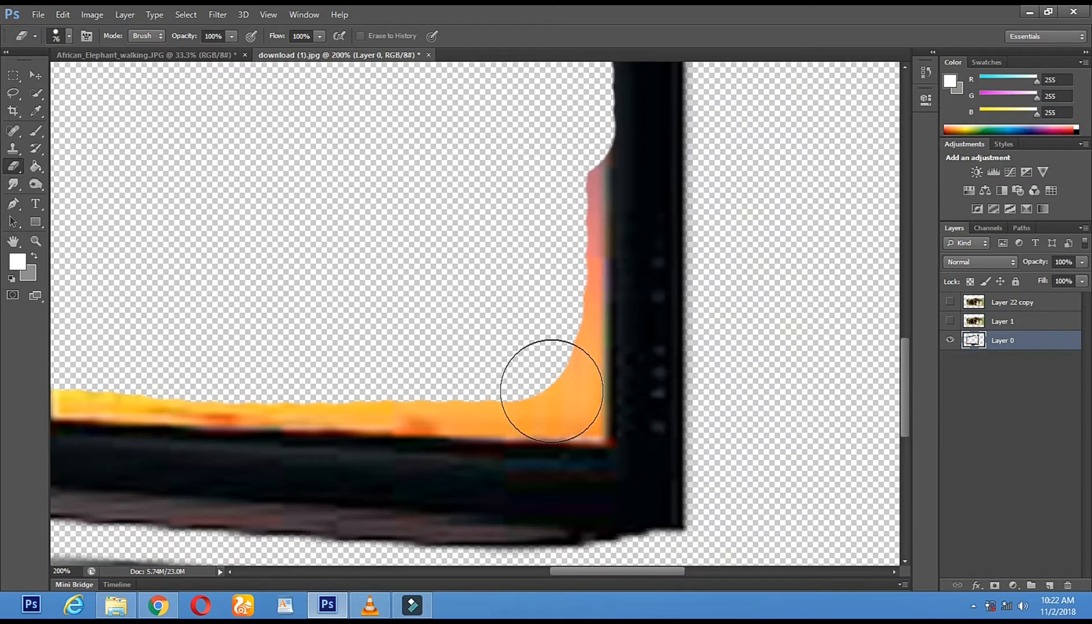
pyautogui.keyDown('shift'); pyautogui.click(559, 389); pyautogui.keyUp('shift')
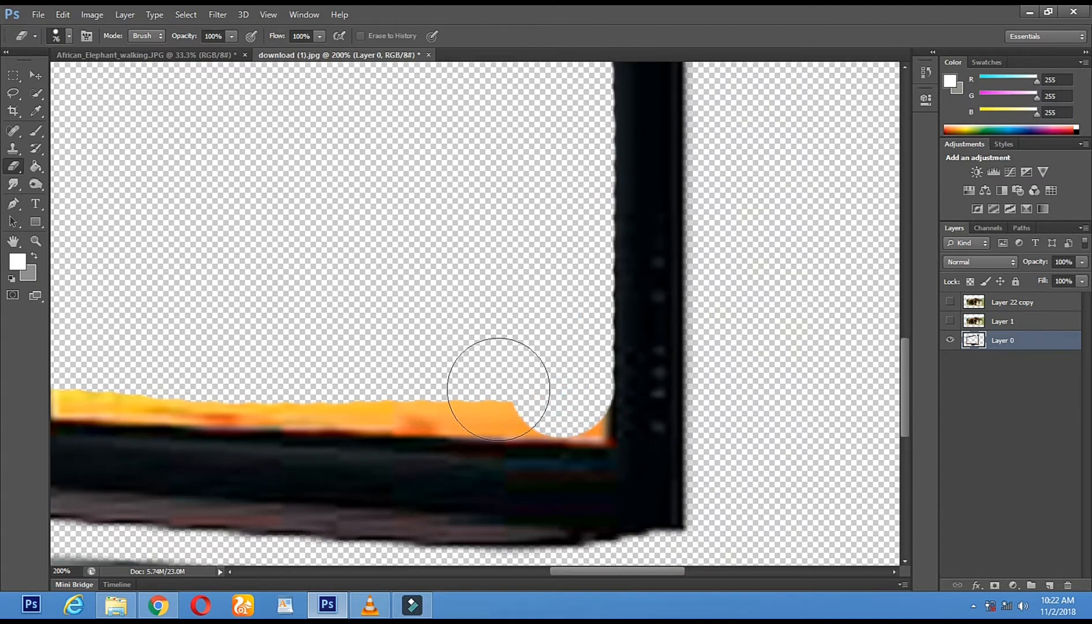
pyautogui.keyDown('shift'); pyautogui.click(349, 379); pyautogui.keyUp('shift')
# Step: Set the Eraser's brush size to 22 px and erase the orange strip along the middle of the bottom frame with straight strokes
pyautogui.rightClick(420, 298)
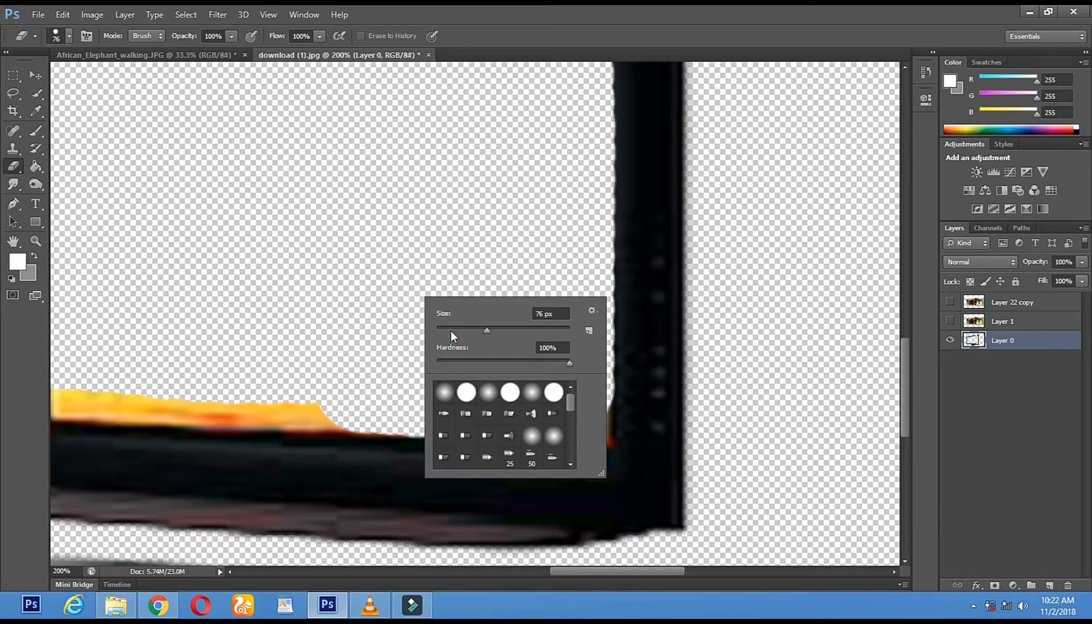
pyautogui.click(450, 330)
pyautogui.click(447, 243)
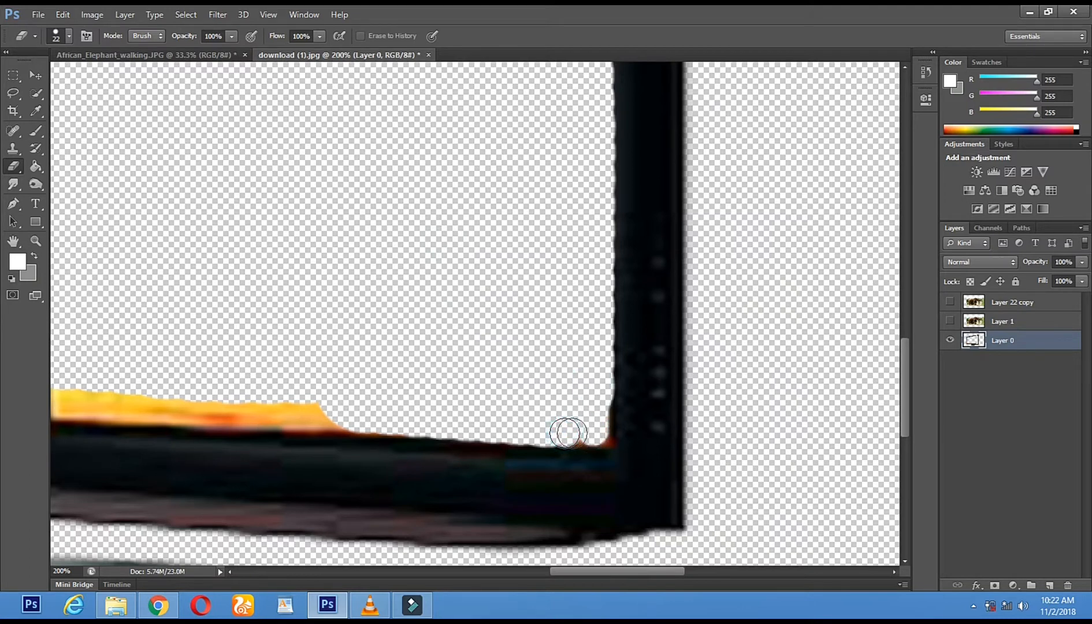
pyautogui.moveTo(266, 379); pyautogui.dragTo(680, 378)
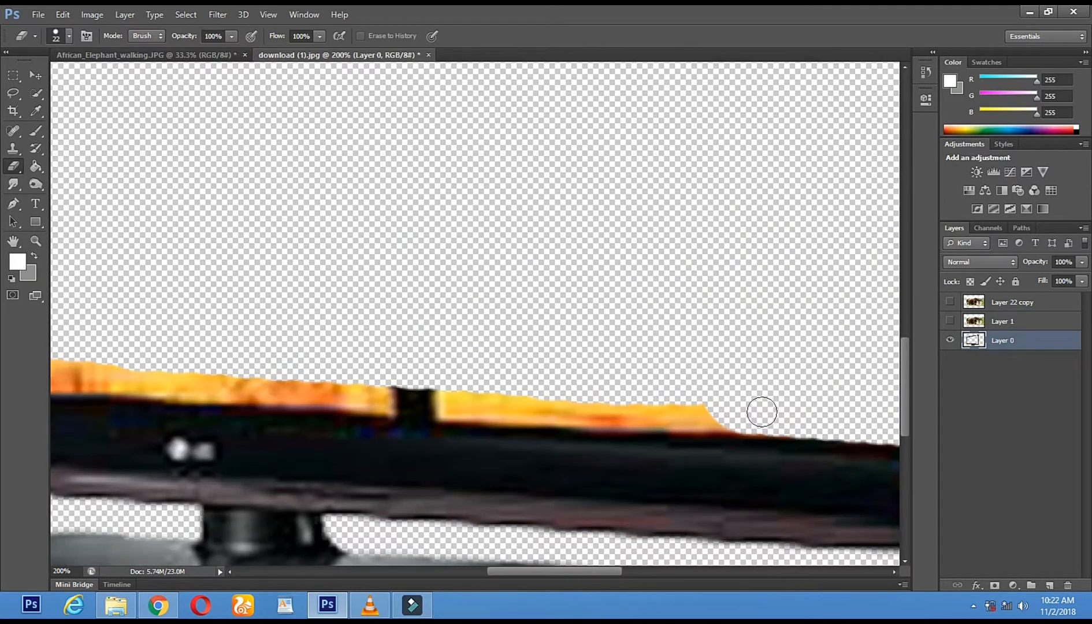
pyautogui.click(769, 422)
pyautogui.keyDown('shift'); pyautogui.click(311, 396); pyautogui.keyUp('shift')
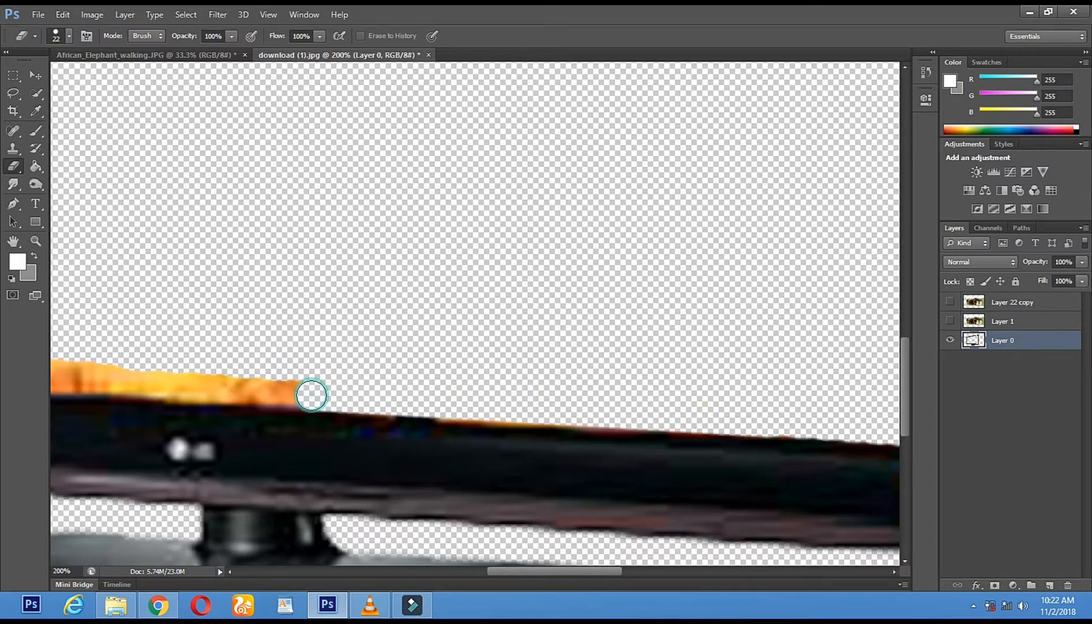
pyautogui.keyDown('shift'); pyautogui.click(151, 385); pyautogui.keyUp('shift')
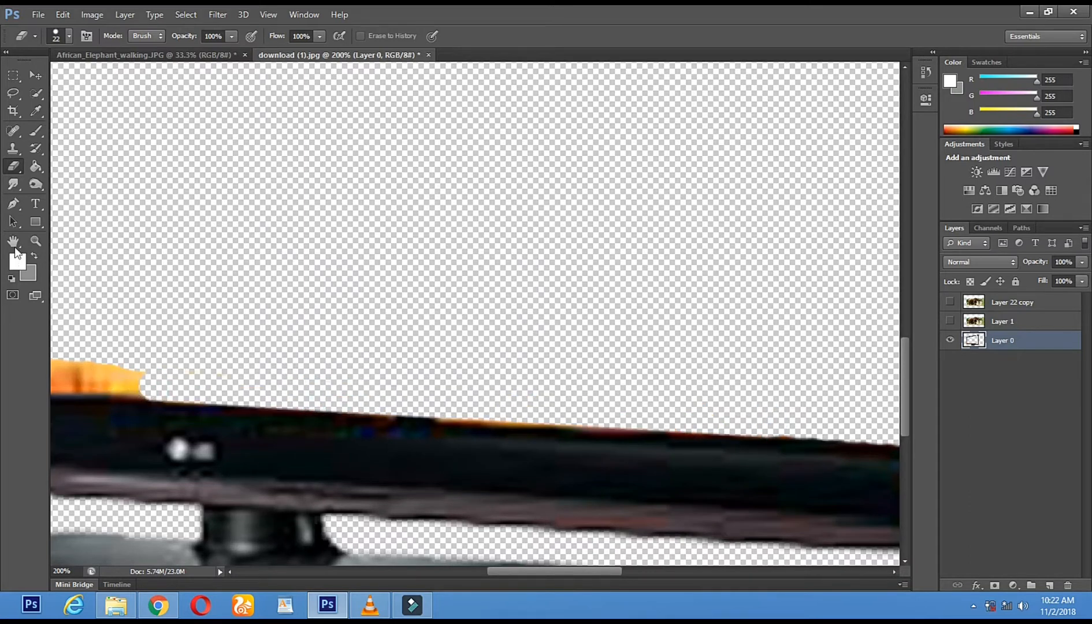
# Step: Set the Eraser's brush size to 28 px for cleaning the screen's upper-right inner corner
pyautogui.click(34, 242)
pyautogui.keyDown('alt'); pyautogui.click(248, 290); pyautogui.keyUp('alt')
pyautogui.keyDown('alt'); pyautogui.click(245, 254); pyautogui.keyUp('alt')
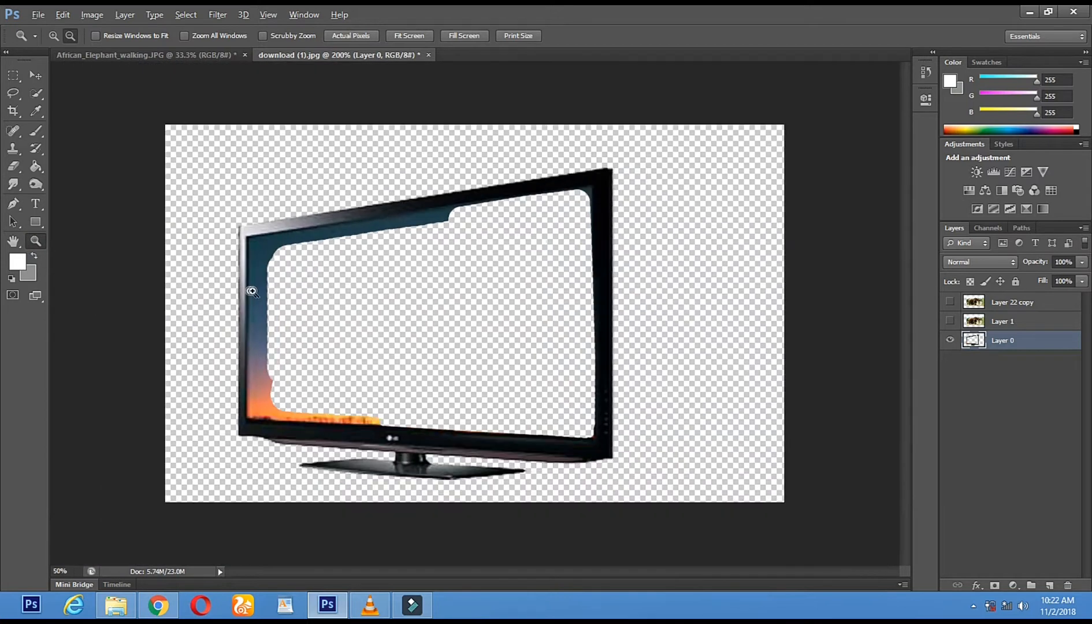
pyautogui.click(467, 124)
pyautogui.click(468, 122)
pyautogui.click(468, 123)
pyautogui.moveTo(685, 238); pyautogui.dragTo(192, 223)
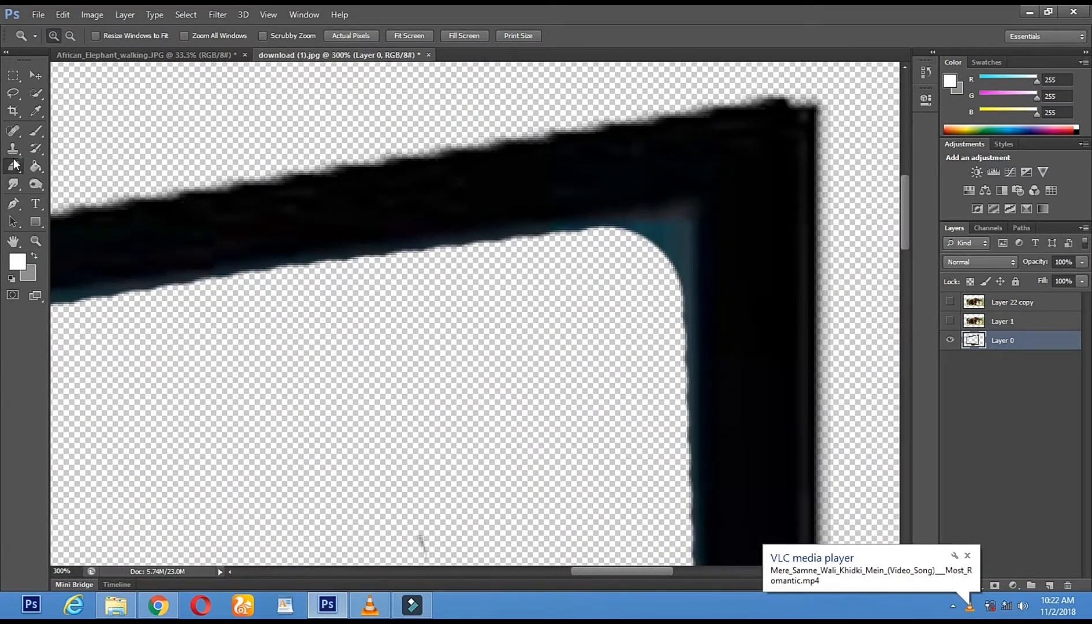
pyautogui.click(13, 166)
pyautogui.rightClick(546, 295)
pyautogui.click(561, 323)
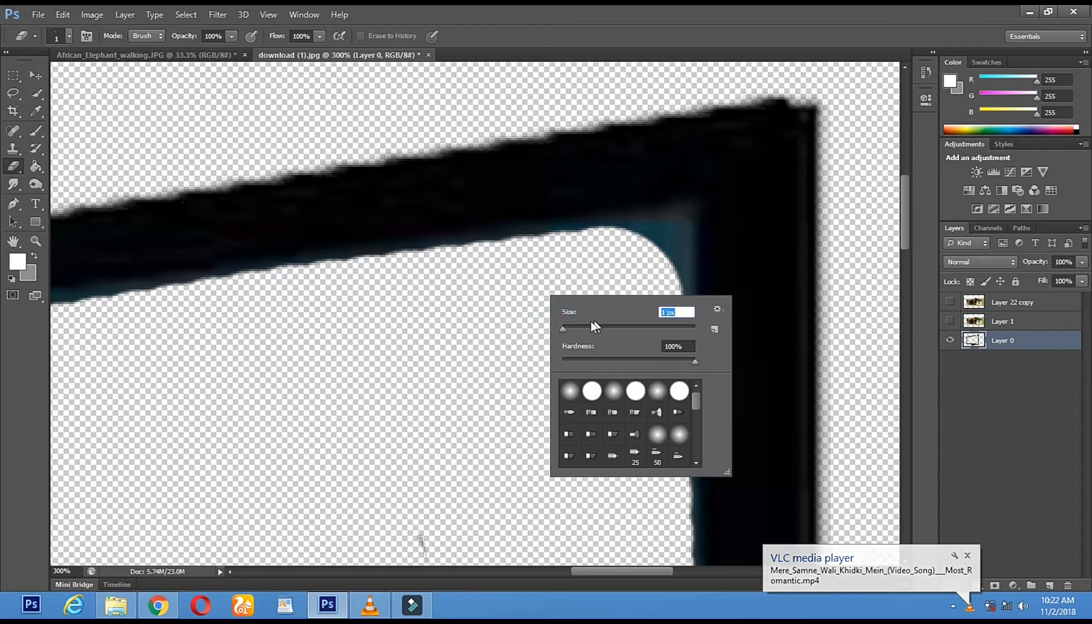
pyautogui.click(580, 327)
pyautogui.click(585, 256)
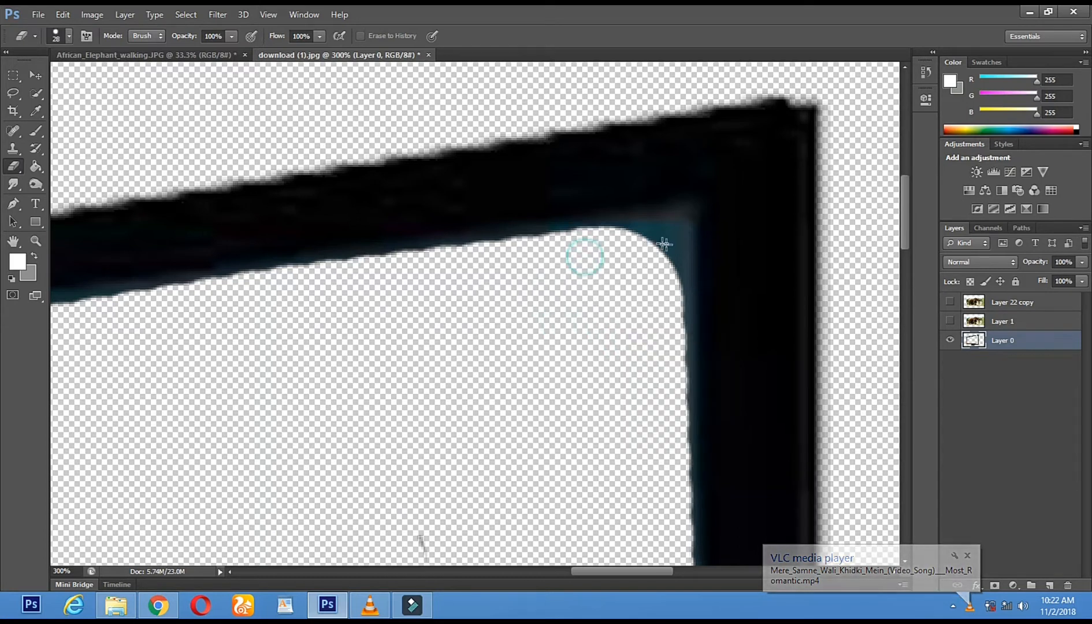
# Step: Erase the blue remnant in the screen's upper-right corner and straighten the inner edge down the right frame
pyautogui.click(663, 242)
pyautogui.click(664, 245)
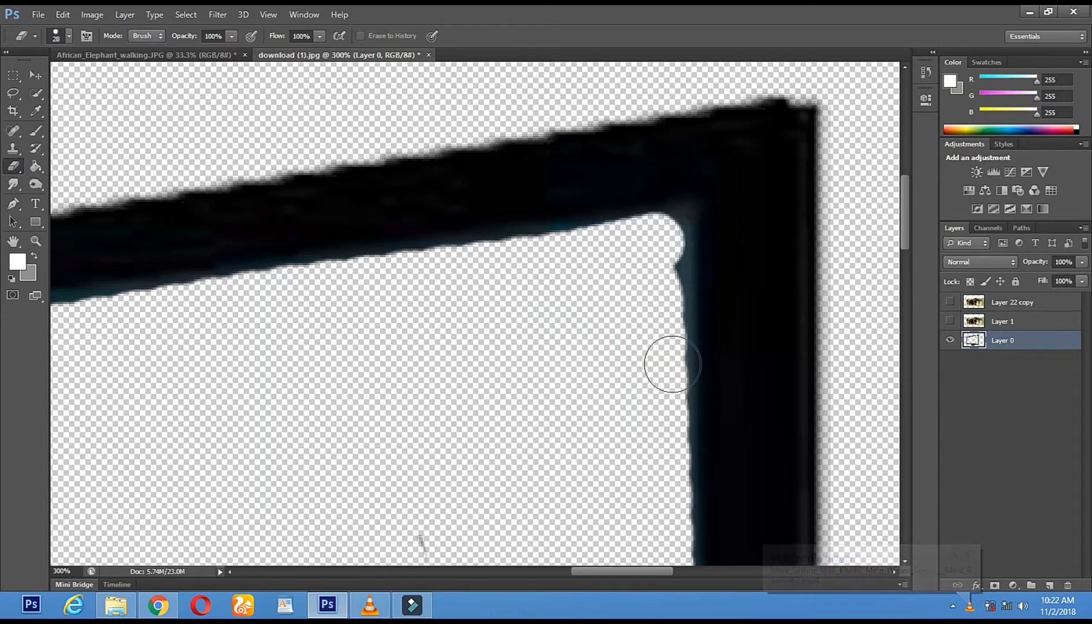
pyautogui.keyDown('shift'); pyautogui.click(665, 373); pyautogui.keyUp('shift')
pyautogui.keyDown('shift'); pyautogui.click(667, 493); pyautogui.keyUp('shift')
pyautogui.scroll(-6, 666, 488)
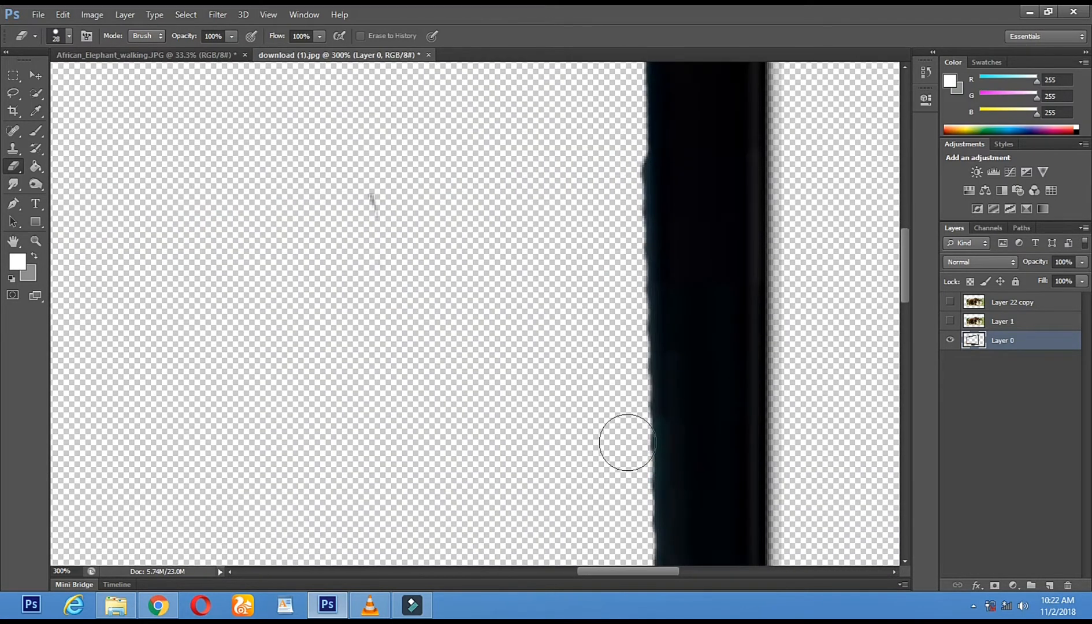
pyautogui.keyDown('shift'); pyautogui.click(627, 442); pyautogui.keyUp('shift')
pyautogui.scroll(-5, 609, 420)
pyautogui.click(602, 424)
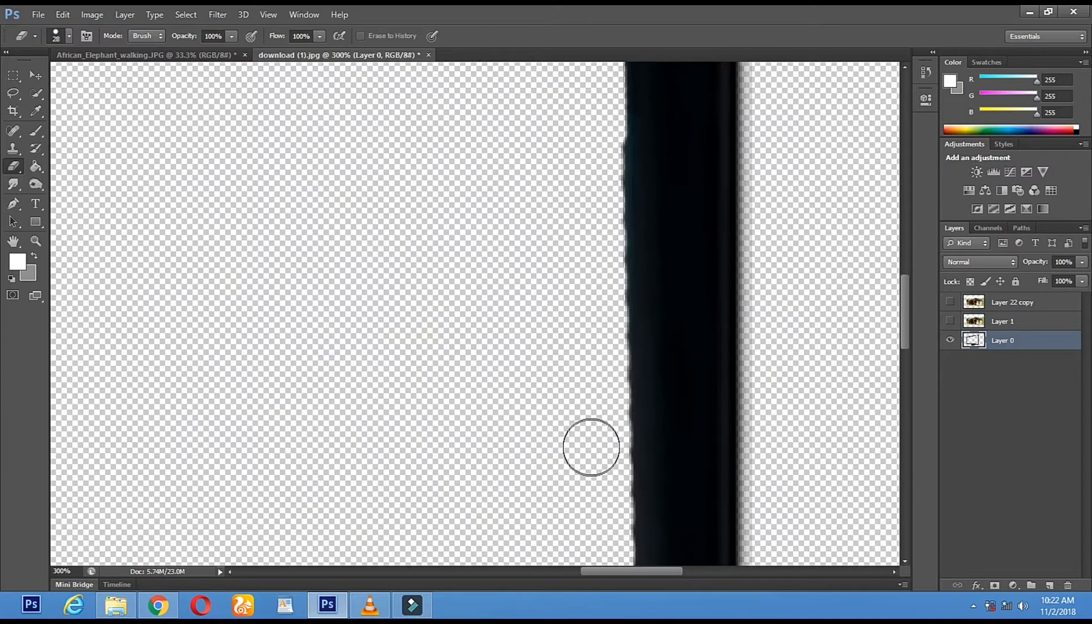
pyautogui.keyDown('shift'); pyautogui.click(605, 465); pyautogui.keyUp('shift')
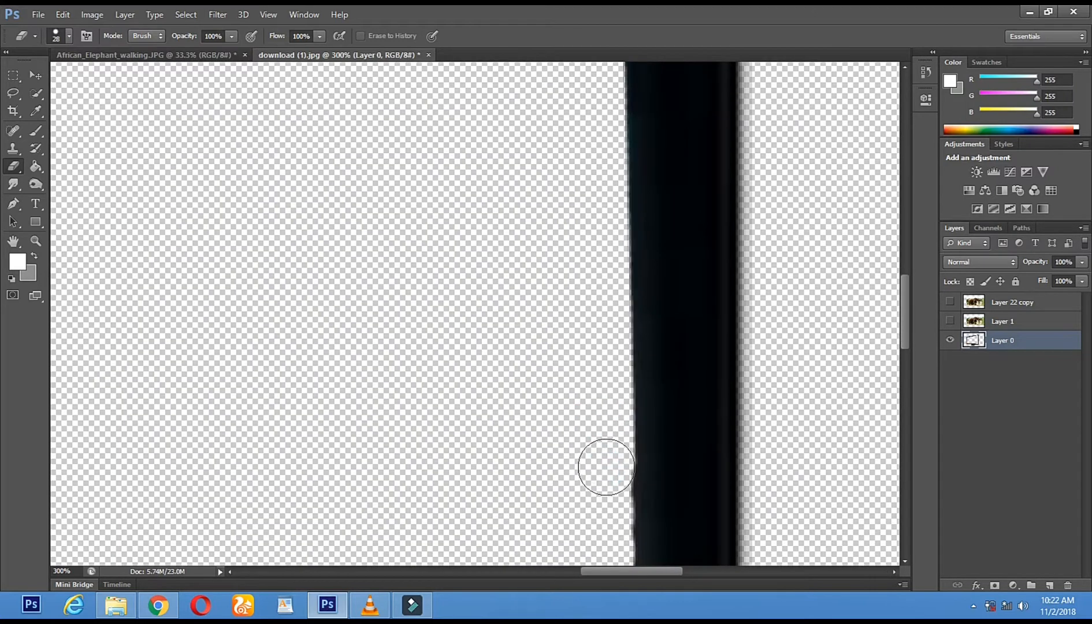
# Step: Erase the blue strip along the top frame from the upper-right corner to past its middle, including the leftover sliver below
pyautogui.moveTo(466, 334)
pyautogui.mouseDown()
pyautogui.moveTo(546, 322)
pyautogui.moveTo(587, 201)
pyautogui.moveTo(451, 427)
pyautogui.mouseUp()
pyautogui.click(743, 245)
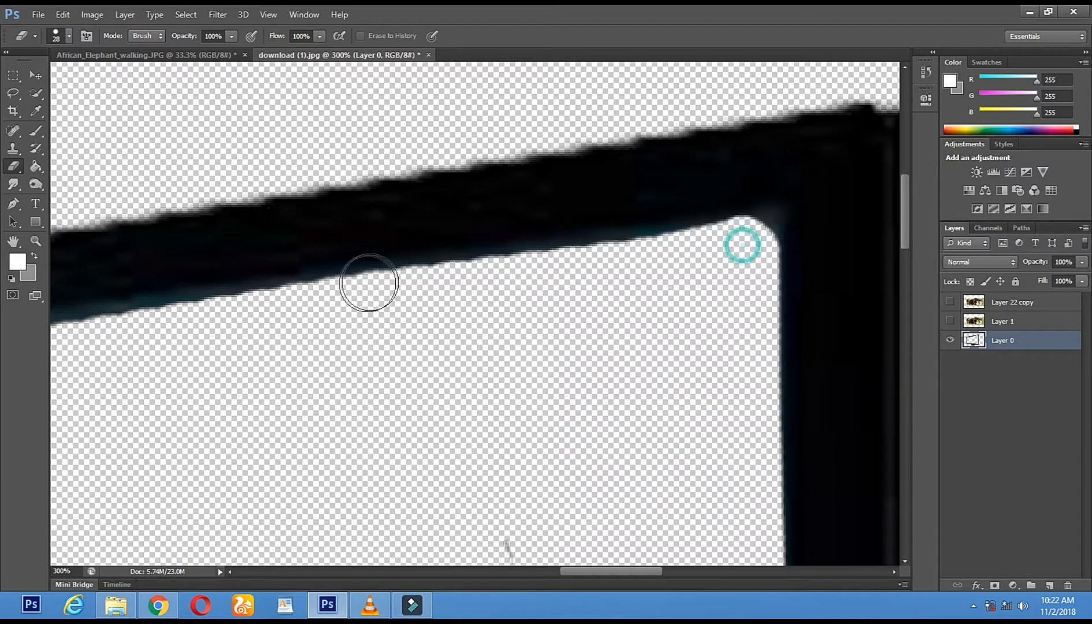
pyautogui.keyDown('shift'); pyautogui.click(351, 300); pyautogui.keyUp('shift')
pyautogui.keyDown('shift'); pyautogui.click(287, 279); pyautogui.keyUp('shift')
pyautogui.moveTo(688, 236); pyautogui.dragTo(764, 234)
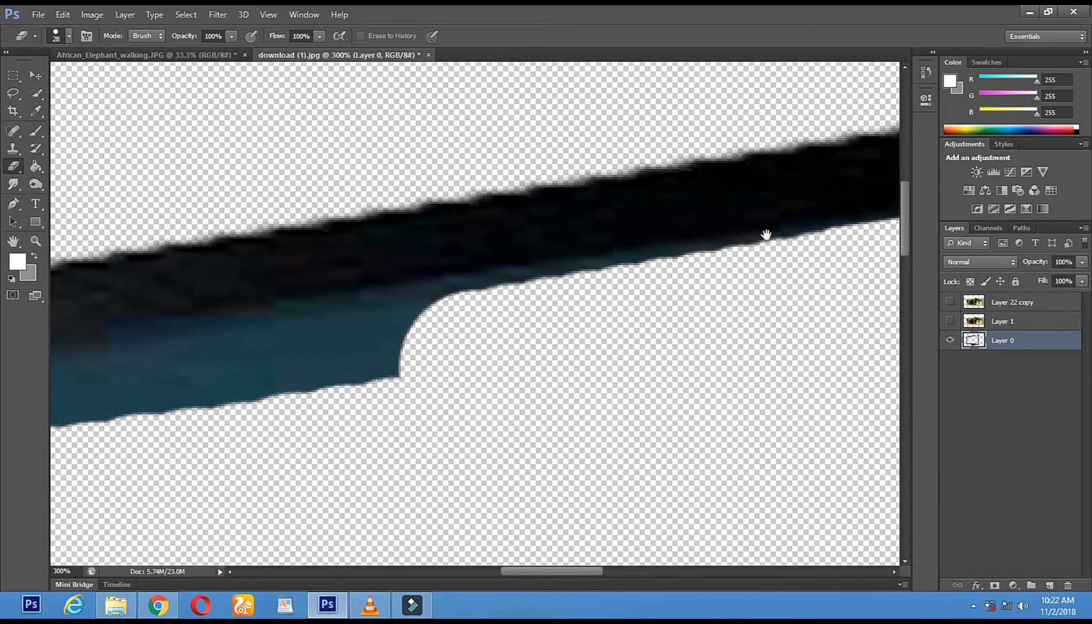
pyautogui.keyDown('shift'); pyautogui.click(327, 333); pyautogui.keyUp('shift')
pyautogui.moveTo(191, 341); pyautogui.dragTo(663, 274)
pyautogui.keyDown('shift'); pyautogui.click(228, 347); pyautogui.keyUp('shift')
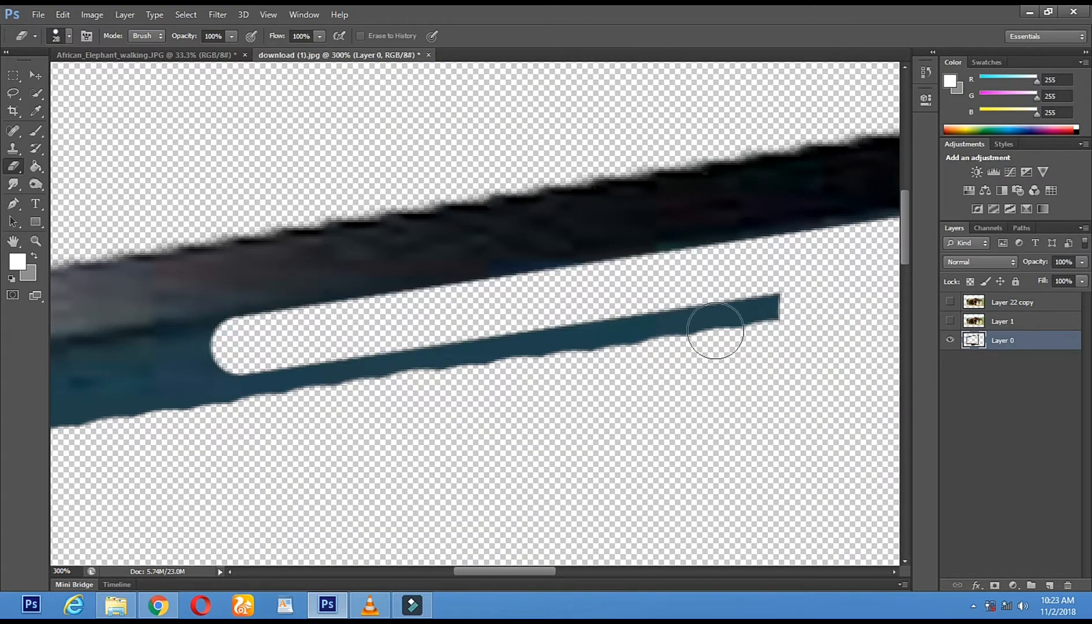
pyautogui.moveTo(776, 302); pyautogui.dragTo(272, 371)
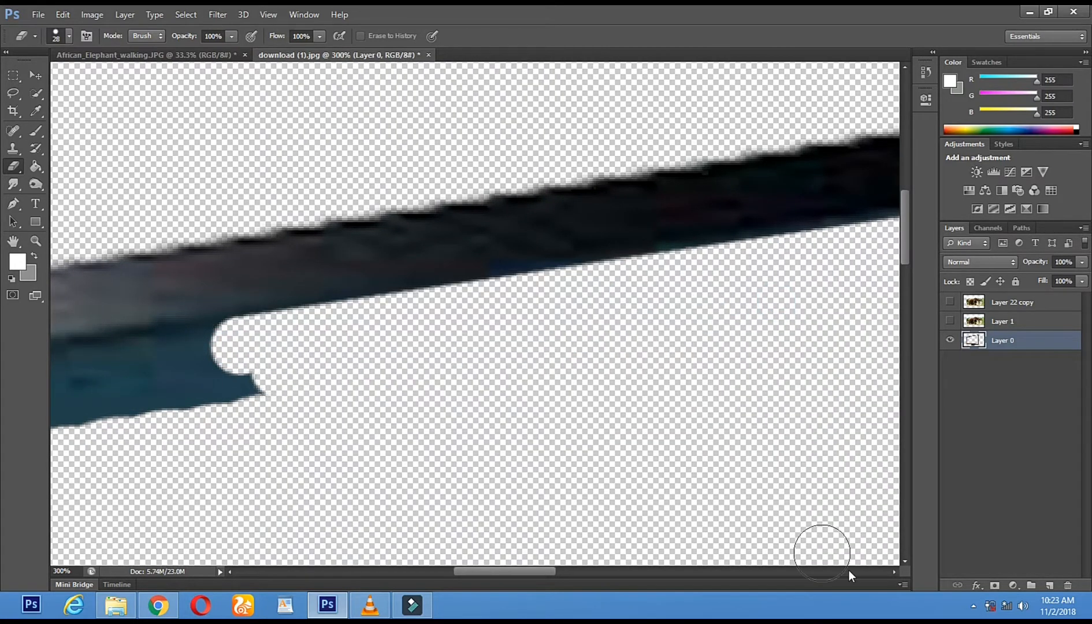
pyautogui.click(974, 607)
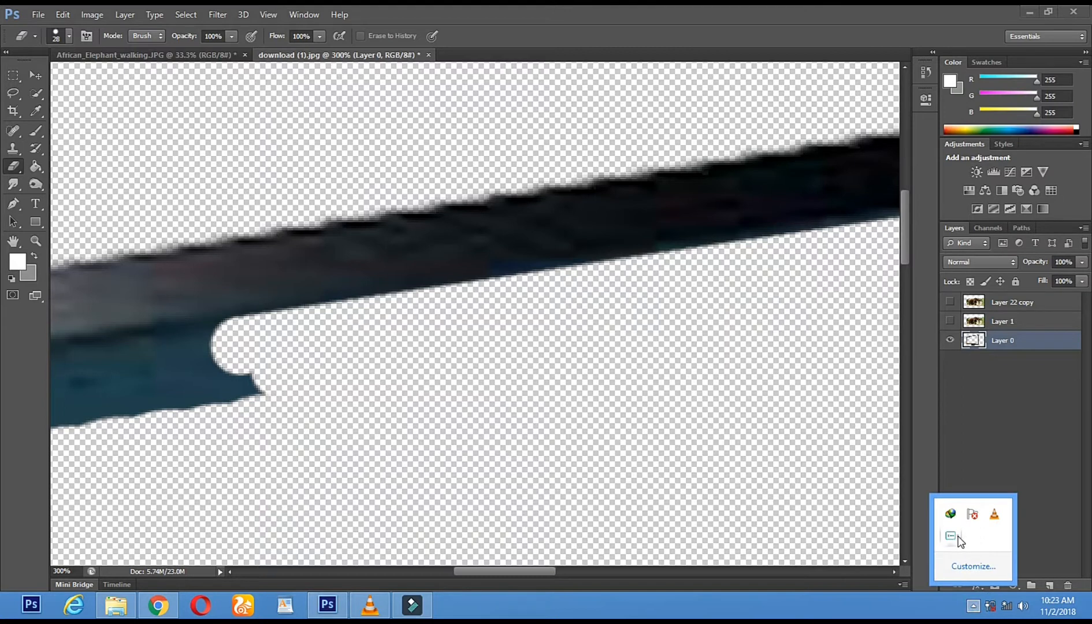
pyautogui.rightClick(960, 541)
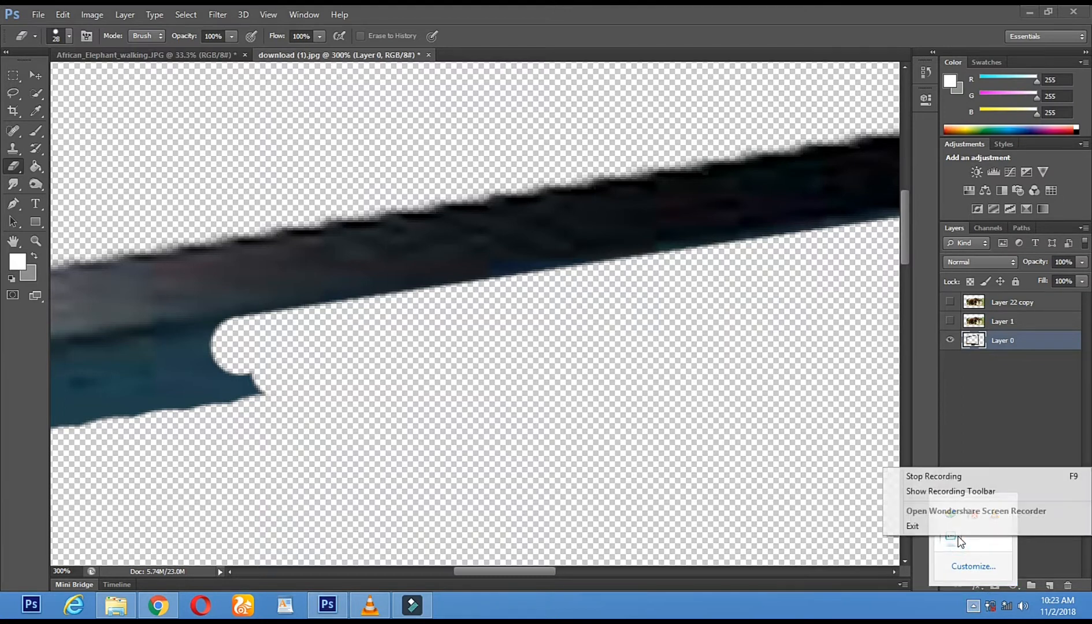
pyautogui.click(971, 475)
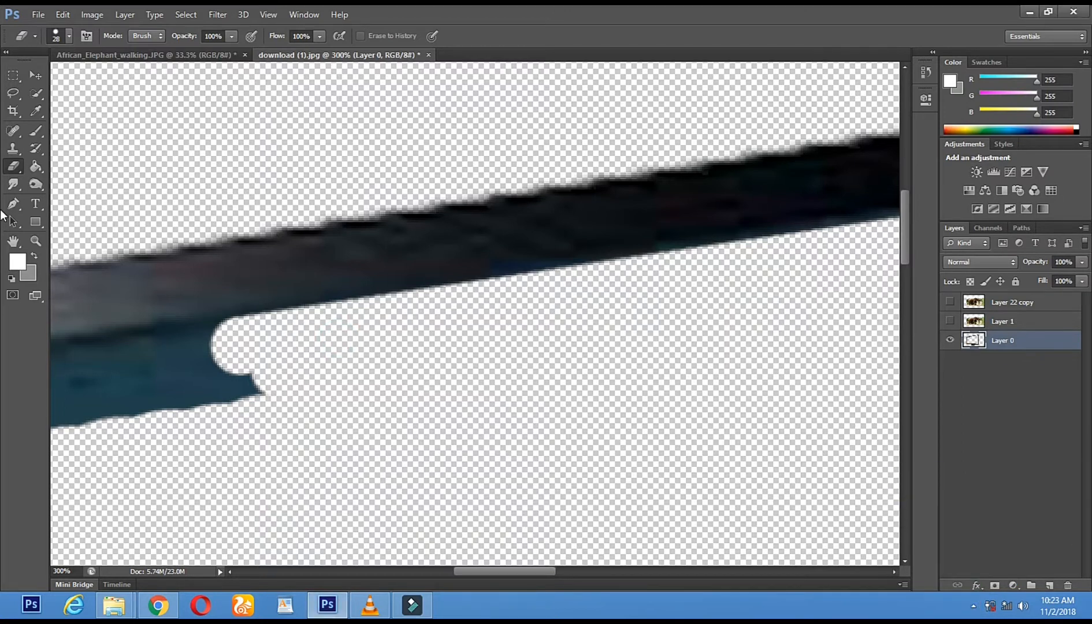
# Step: Erase the blue strip along the left part of the top frame up to the screen's upper-left inner corner
pyautogui.click(35, 75)
pyautogui.moveTo(308, 354); pyautogui.dragTo(459, 301)
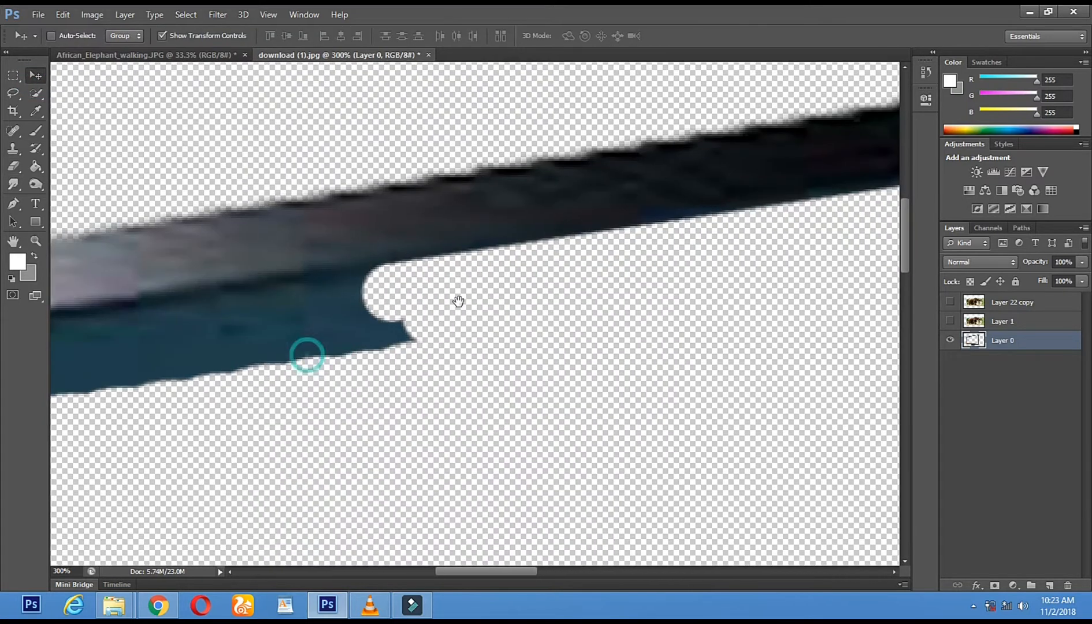
pyautogui.click(12, 168)
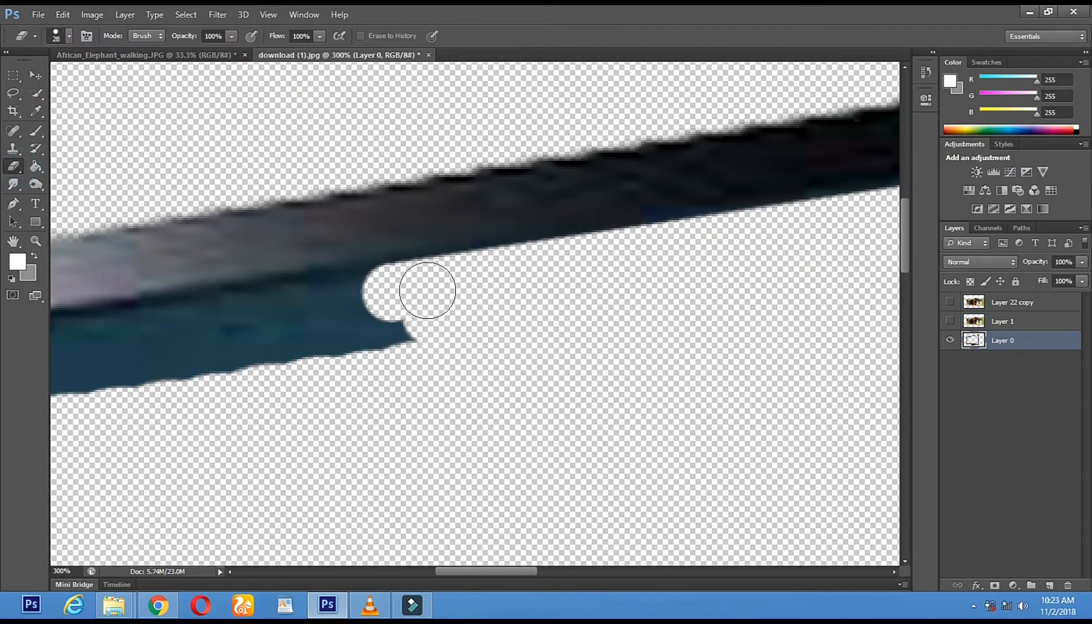
pyautogui.moveTo(79, 339); pyautogui.dragTo(102, 338)
pyautogui.moveTo(257, 338); pyautogui.dragTo(715, 263)
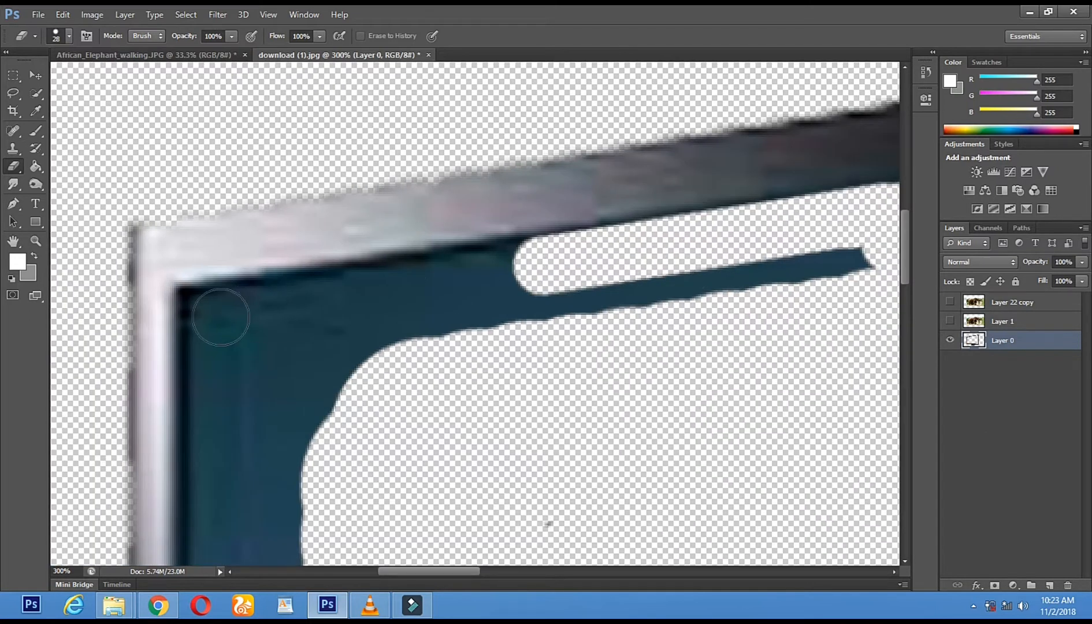
pyautogui.keyDown('shift'); pyautogui.click(213, 315); pyautogui.keyUp('shift')
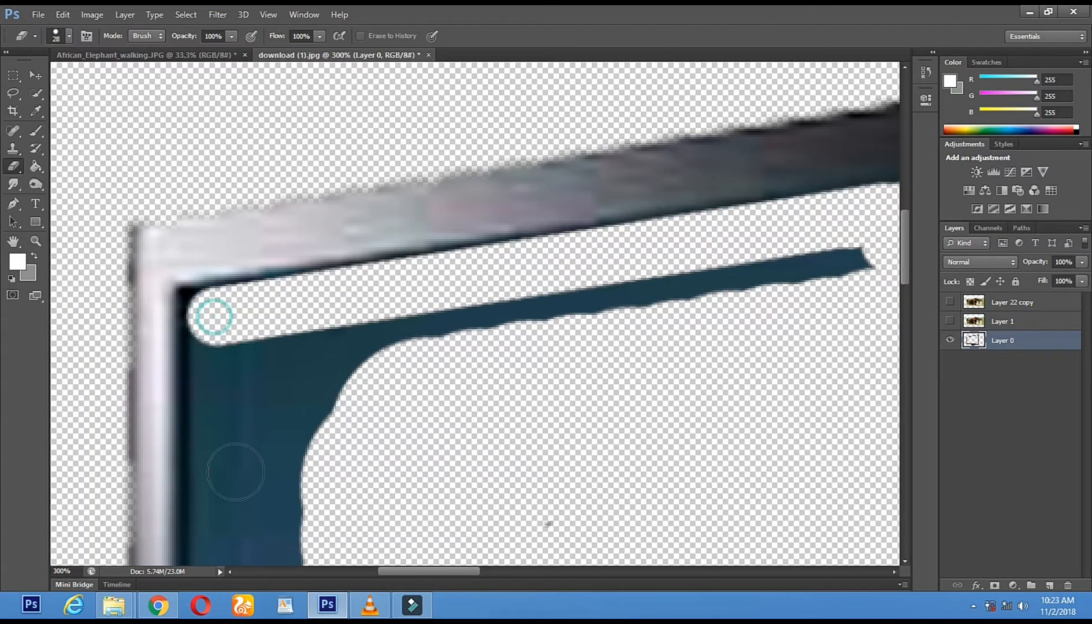
# Step: Erase the blue picture down from the upper-left corner along the left frame, and clear the nearby scraps and stray specks
pyautogui.keyDown('shift'); pyautogui.click(218, 529); pyautogui.keyUp('shift')
pyautogui.moveTo(268, 371)
pyautogui.mouseDown()
pyautogui.moveTo(804, 269)
pyautogui.moveTo(610, 288)
pyautogui.mouseUp()
pyautogui.moveTo(424, 484); pyautogui.dragTo(396, 345)
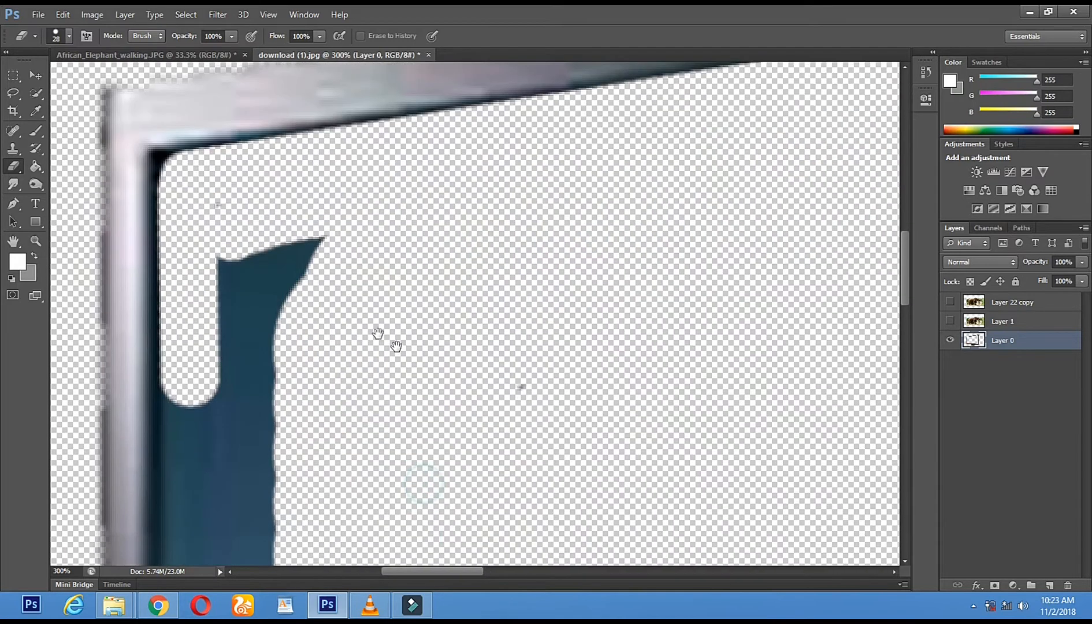
pyautogui.moveTo(227, 318)
pyautogui.mouseDown()
pyautogui.moveTo(219, 313)
pyautogui.moveTo(256, 341)
pyautogui.moveTo(283, 265)
pyautogui.moveTo(237, 211)
pyautogui.mouseUp()
pyautogui.click(536, 391)
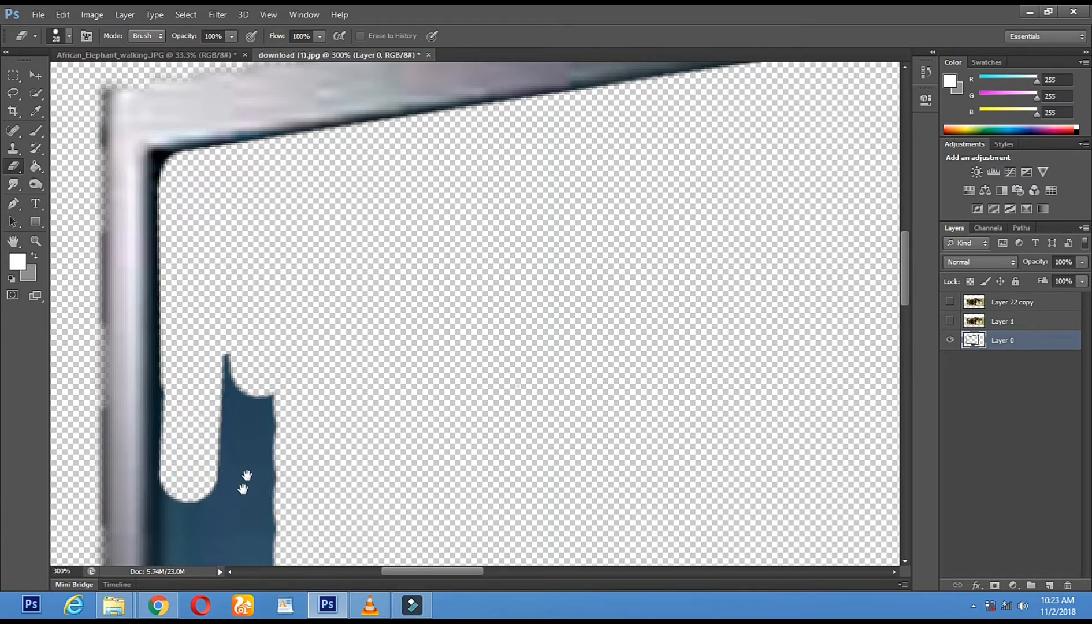
# Step: Erase the picture along the inner edge of the left frame down to the lower-left corner with straight strokes
pyautogui.scroll(-5, 243, 474)
pyautogui.keyDown('shift'); pyautogui.click(225, 402); pyautogui.keyUp('shift')
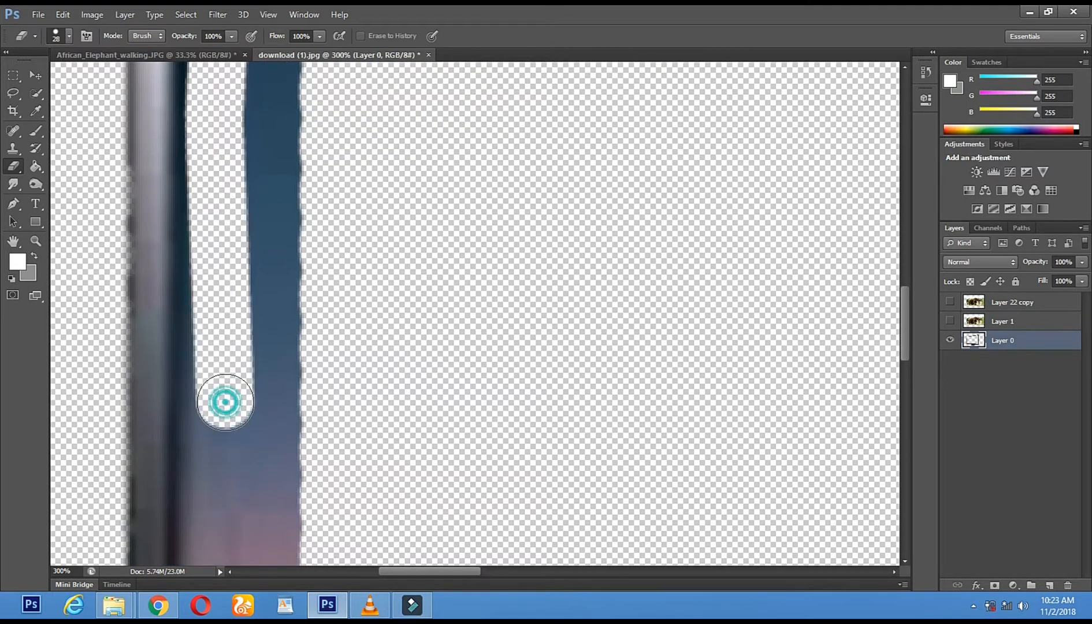
pyautogui.moveTo(214, 212); pyautogui.dragTo(214, 410)
pyautogui.keyDown('shift'); pyautogui.click(212, 431); pyautogui.keyUp('shift')
pyautogui.click(231, 433)
pyautogui.scroll(-6, 238, 136)
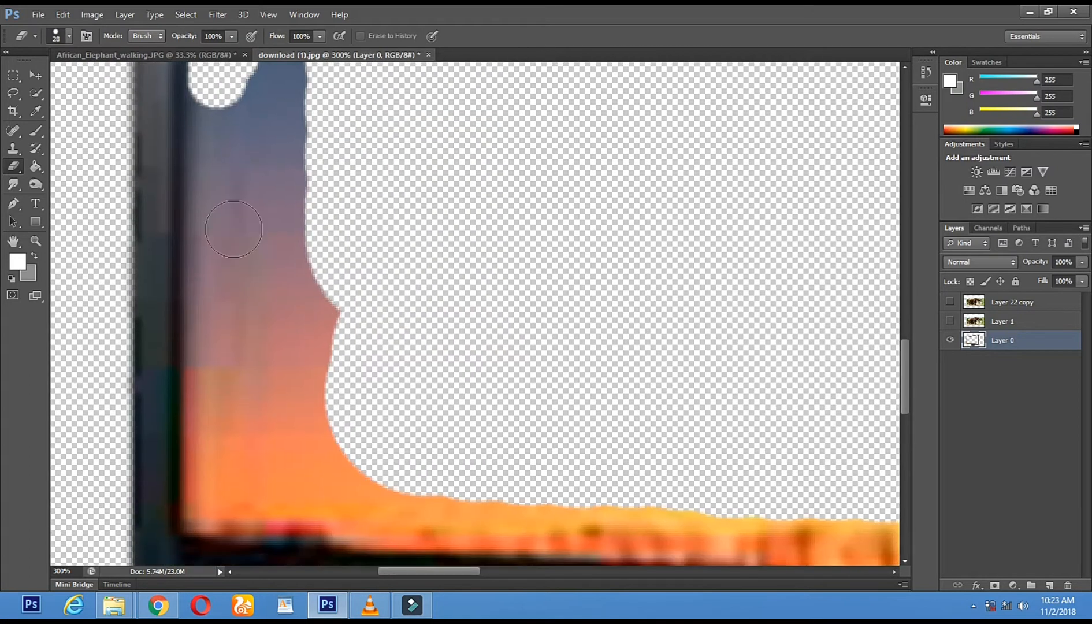
pyautogui.keyDown('shift'); pyautogui.click(211, 397); pyautogui.keyUp('shift')
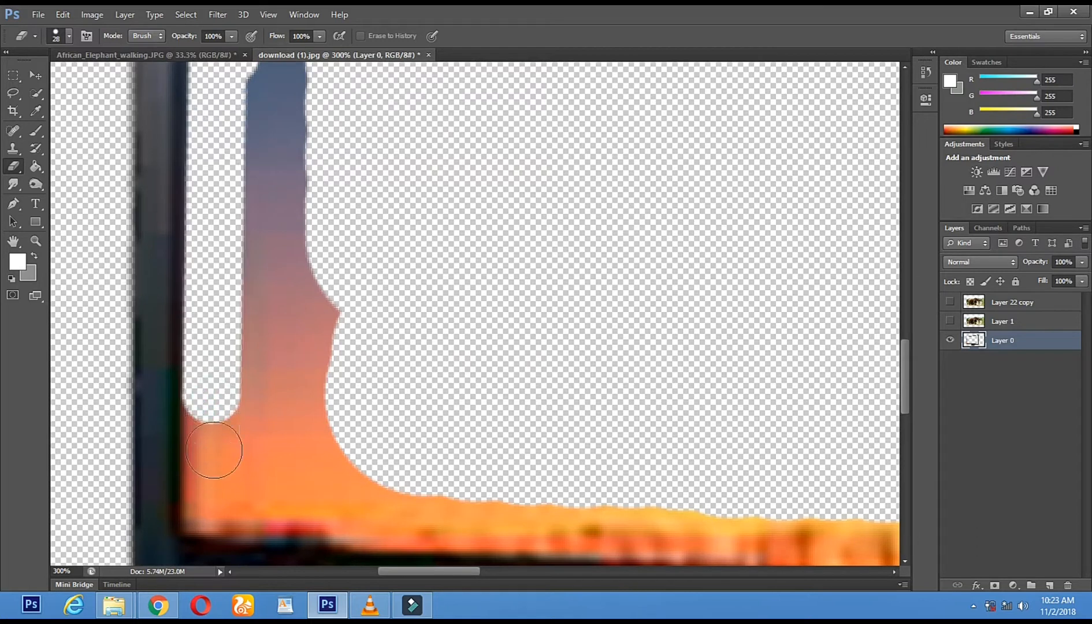
pyautogui.keyDown('shift'); pyautogui.click(206, 501); pyautogui.keyUp('shift')
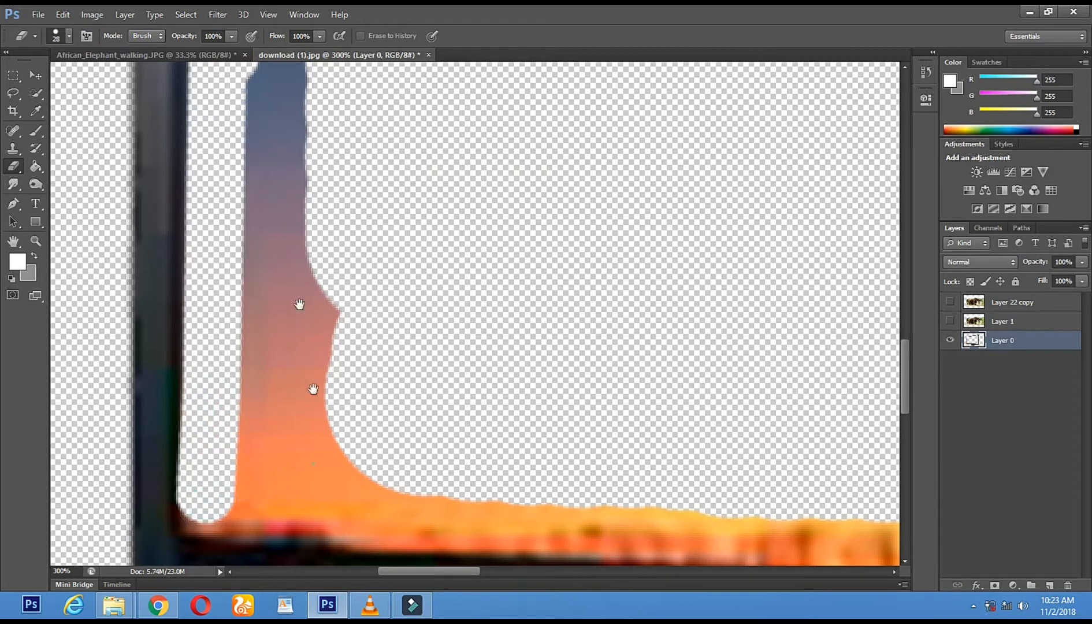
# Step: Erase the orange strip along the bottom frame, starting from the screen's lower-left corner
pyautogui.scroll(-4, 298, 233)
pyautogui.keyDown('shift'); pyautogui.click(341, 282); pyautogui.keyUp('shift')
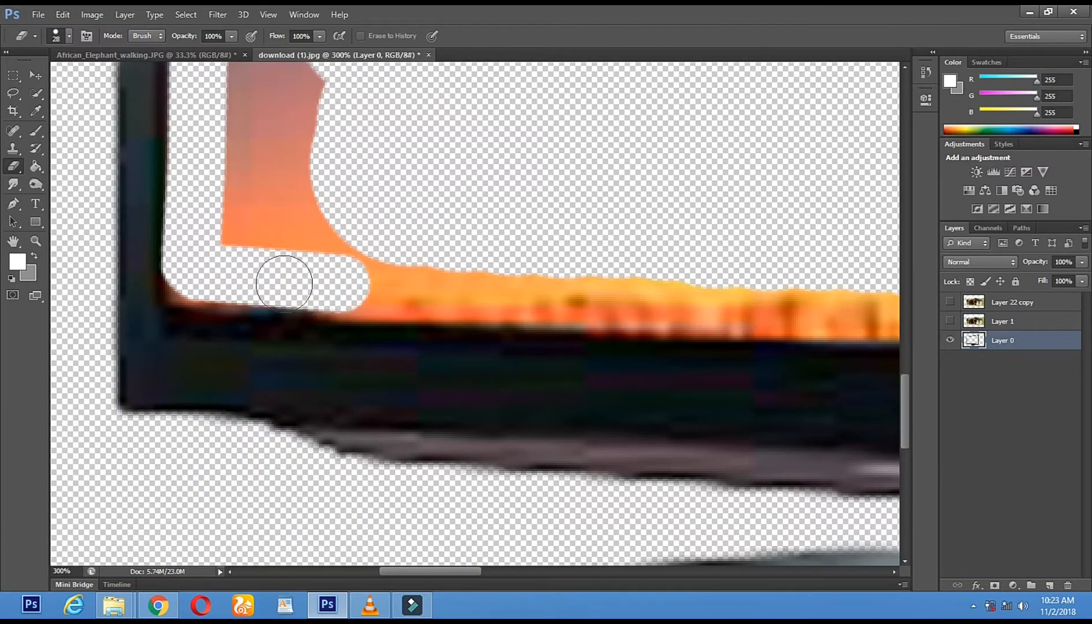
pyautogui.keyDown('shift'); pyautogui.click(196, 274); pyautogui.keyUp('shift')
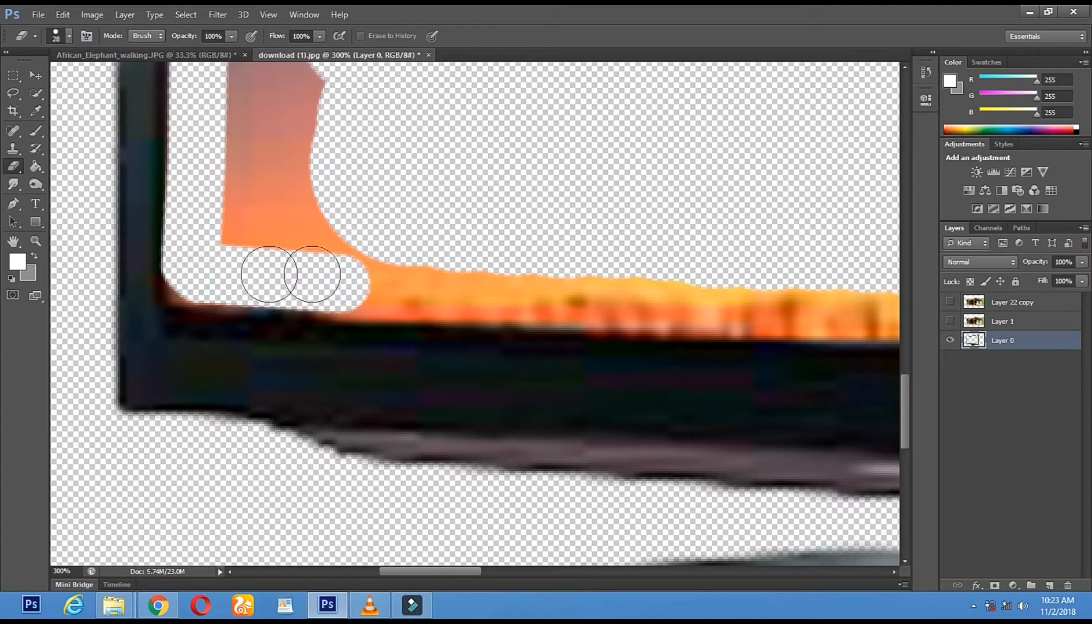
pyautogui.keyDown('shift'); pyautogui.click(471, 298); pyautogui.keyUp('shift')
pyautogui.keyDown('shift'); pyautogui.click(827, 316); pyautogui.keyUp('shift')
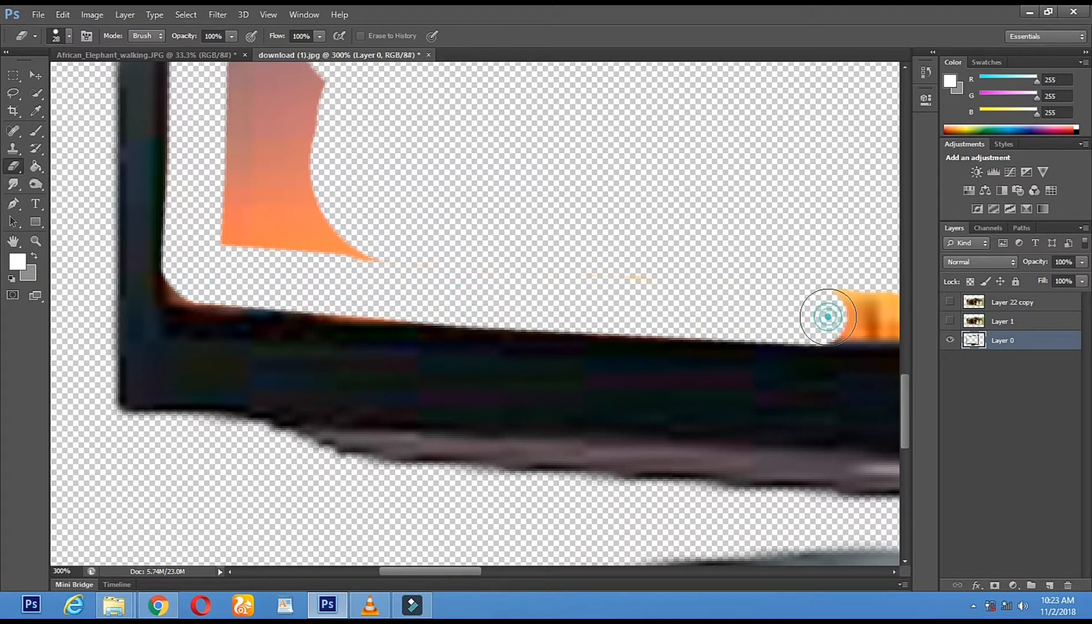
pyautogui.hscroll(5, 800, 317)
pyautogui.keyDown('shift'); pyautogui.click(610, 297); pyautogui.keyUp('shift')
# Step: Erase the orange and purple picture remnant beside the lower-left part of the television frame
pyautogui.moveTo(222, 195); pyautogui.dragTo(566, 405)
pyautogui.click(312, 445)
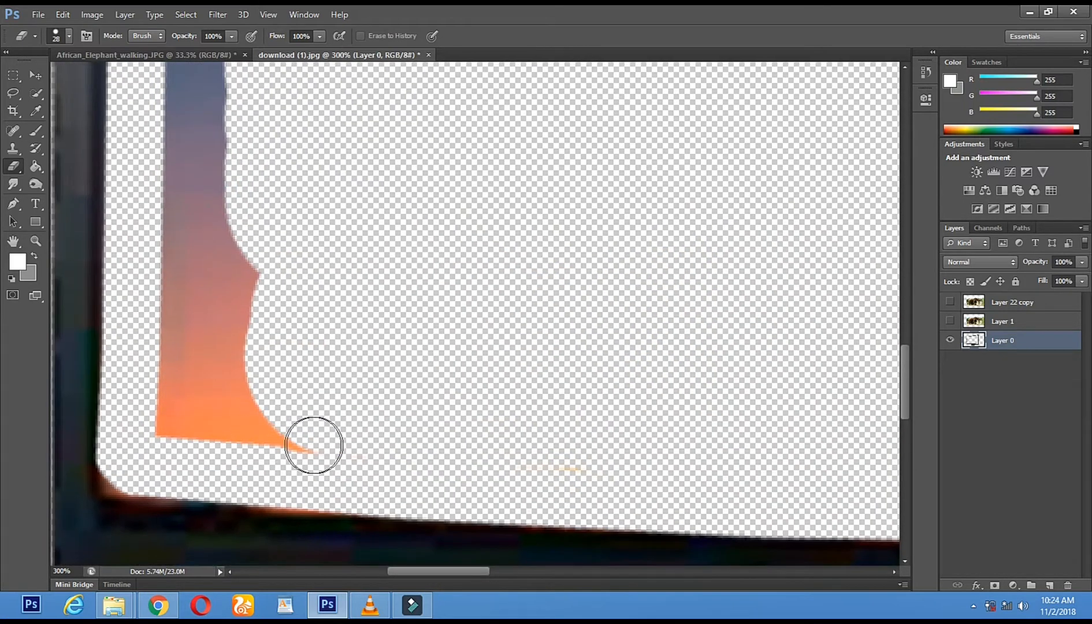
pyautogui.keyDown('shift'); pyautogui.click(183, 444); pyautogui.keyUp('shift')
pyautogui.moveTo(183, 444)
pyautogui.mouseDown()
pyautogui.moveTo(162, 422)
pyautogui.moveTo(151, 249)
pyautogui.mouseUp()
pyautogui.moveTo(164, 387)
pyautogui.mouseDown()
pyautogui.moveTo(200, 434)
pyautogui.moveTo(200, 276)
pyautogui.moveTo(232, 426)
pyautogui.moveTo(231, 239)
pyautogui.moveTo(183, 219)
pyautogui.moveTo(187, 122)
pyautogui.moveTo(227, 102)
pyautogui.mouseUp()
pyautogui.moveTo(300, 275); pyautogui.dragTo(344, 408)
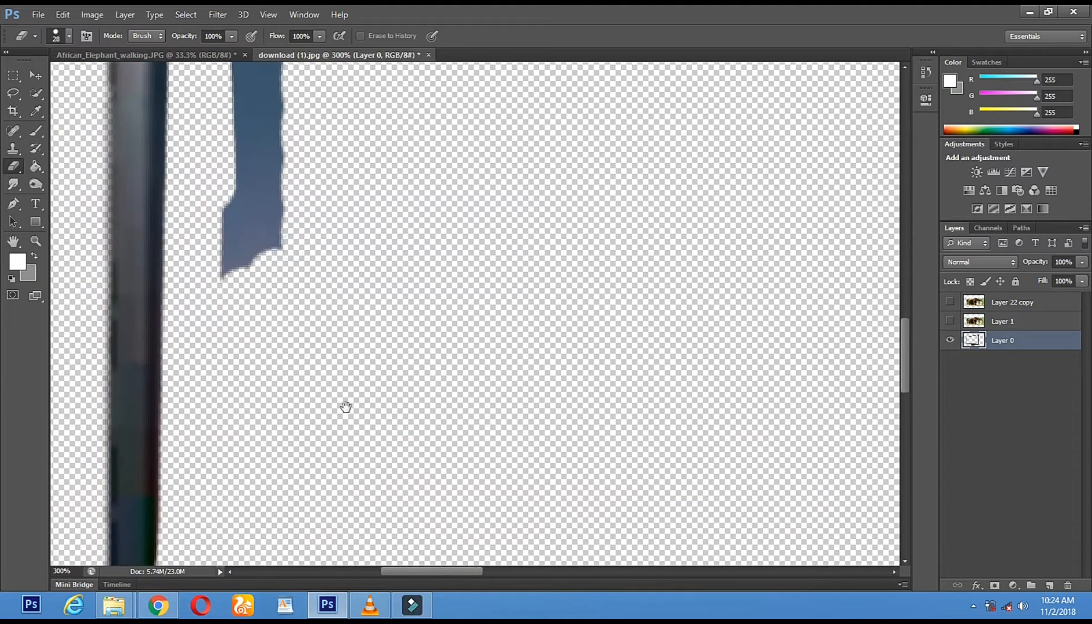
# Step: Erase the remaining blue picture remnant along the upper part of the left frame, clearing the screen opening
pyautogui.moveTo(237, 322)
pyautogui.mouseDown()
pyautogui.moveTo(268, 264)
pyautogui.moveTo(269, 286)
pyautogui.mouseUp()
pyautogui.moveTo(302, 217)
pyautogui.mouseDown()
pyautogui.moveTo(361, 422)
pyautogui.moveTo(342, 147)
pyautogui.moveTo(302, 319)
pyautogui.moveTo(310, 114)
pyautogui.mouseUp()
pyautogui.moveTo(434, 158); pyautogui.dragTo(438, 421)
pyautogui.moveTo(324, 422)
pyautogui.mouseDown()
pyautogui.moveTo(322, 220)
pyautogui.moveTo(292, 370)
pyautogui.moveTo(270, 418)
pyautogui.mouseUp()
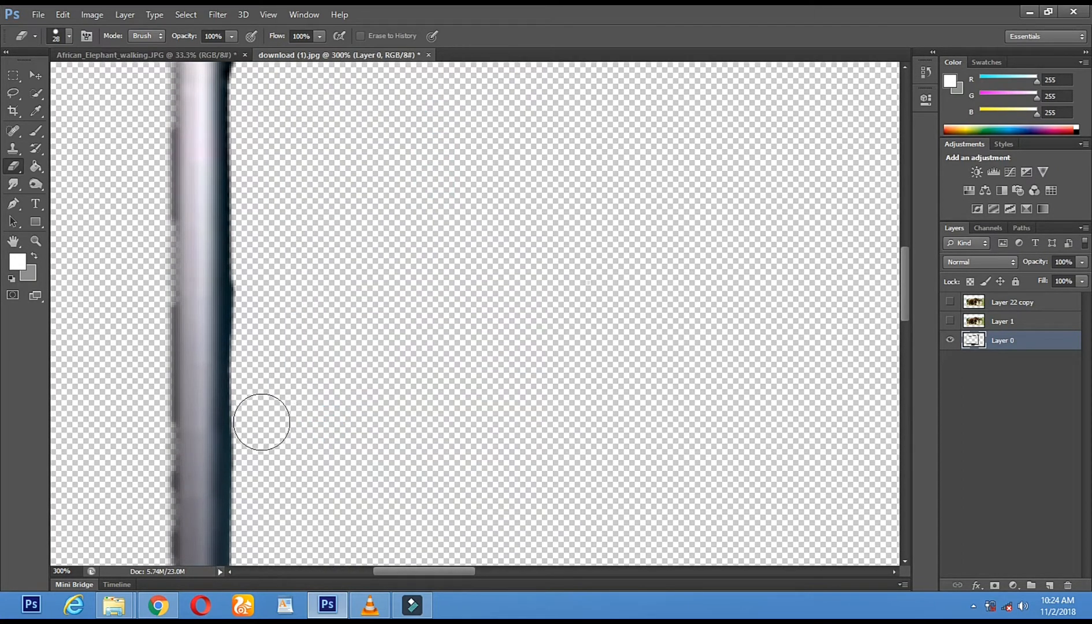
pyautogui.moveTo(260, 264); pyautogui.dragTo(259, 330)
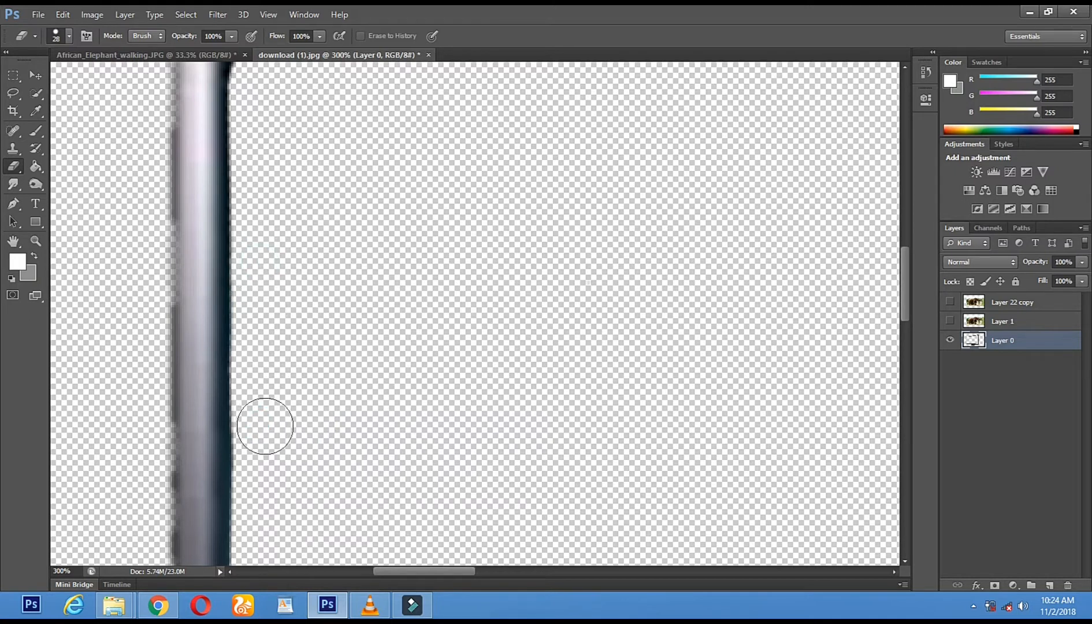
# Step: Show the elephant's Layer 1 in the television document and move it below Layer 0
pyautogui.click(29, 239)
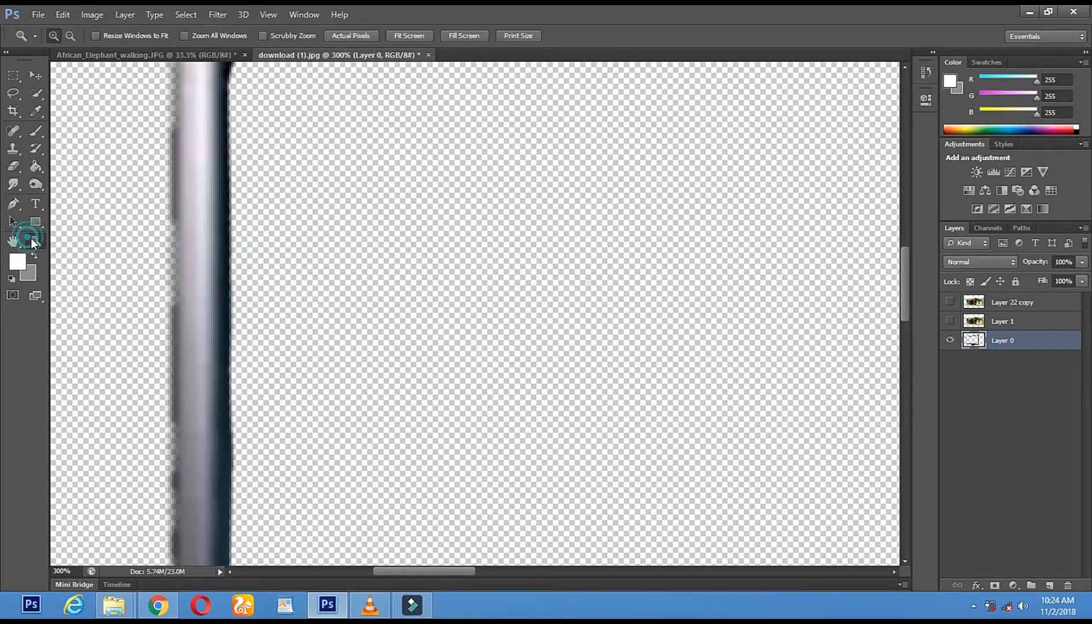
pyautogui.keyDown('alt'); pyautogui.click(357, 285); pyautogui.keyUp('alt')
pyautogui.keyDown('alt'); pyautogui.click(356, 284); pyautogui.keyUp('alt')
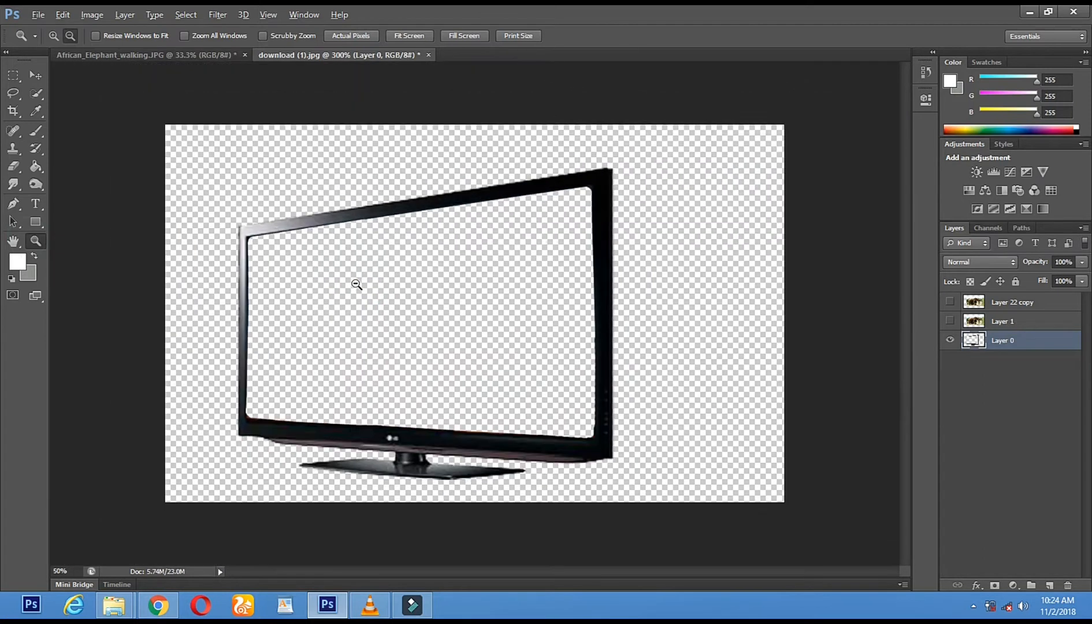
pyautogui.click(356, 285)
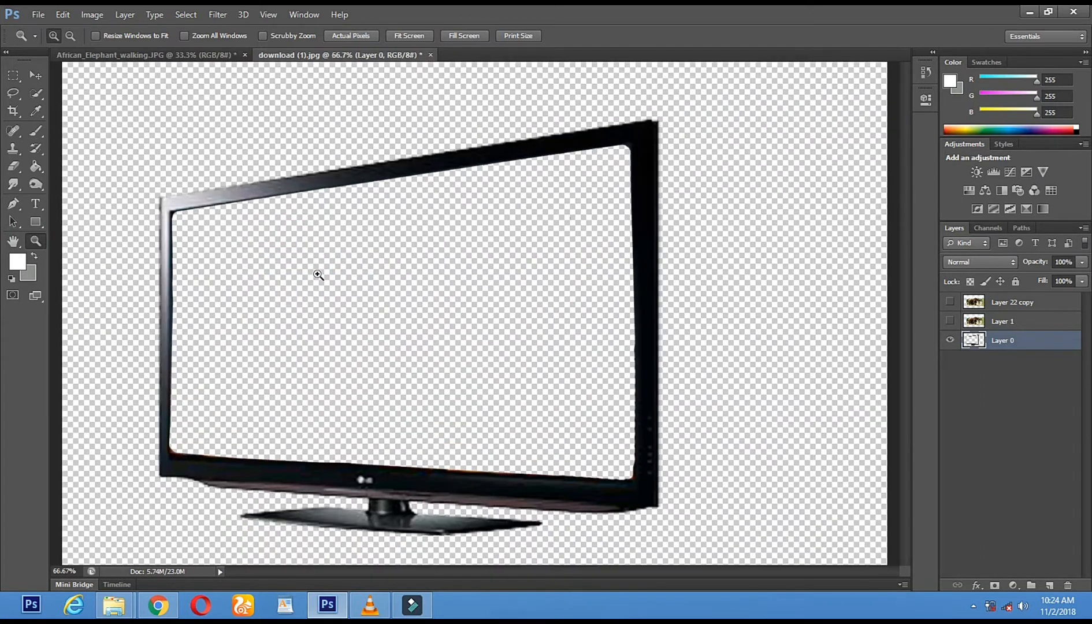
pyautogui.click(190, 55)
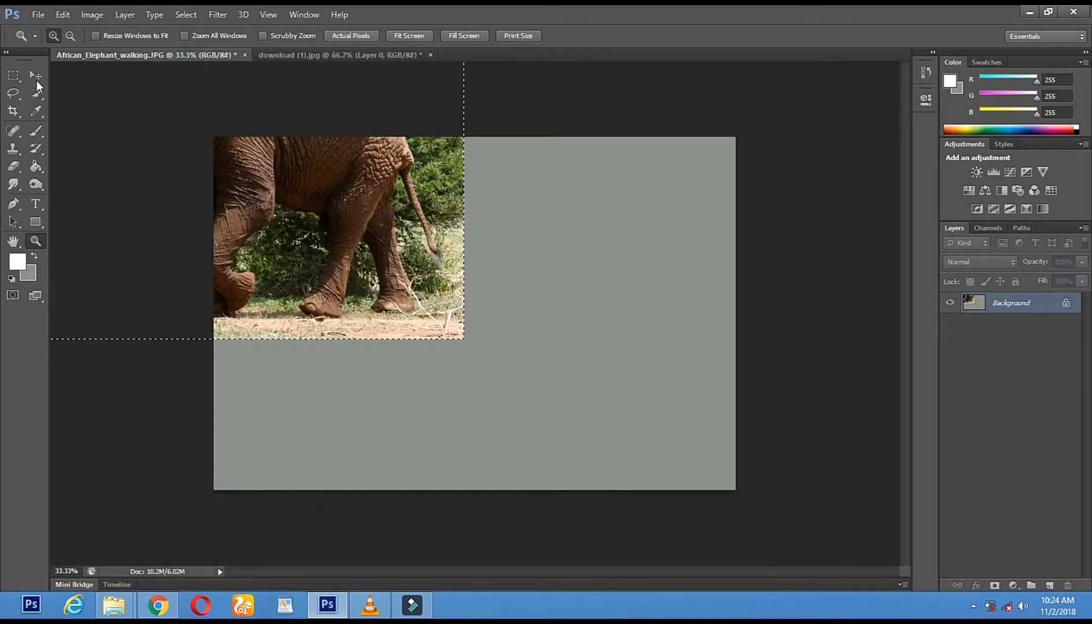
pyautogui.click(273, 56)
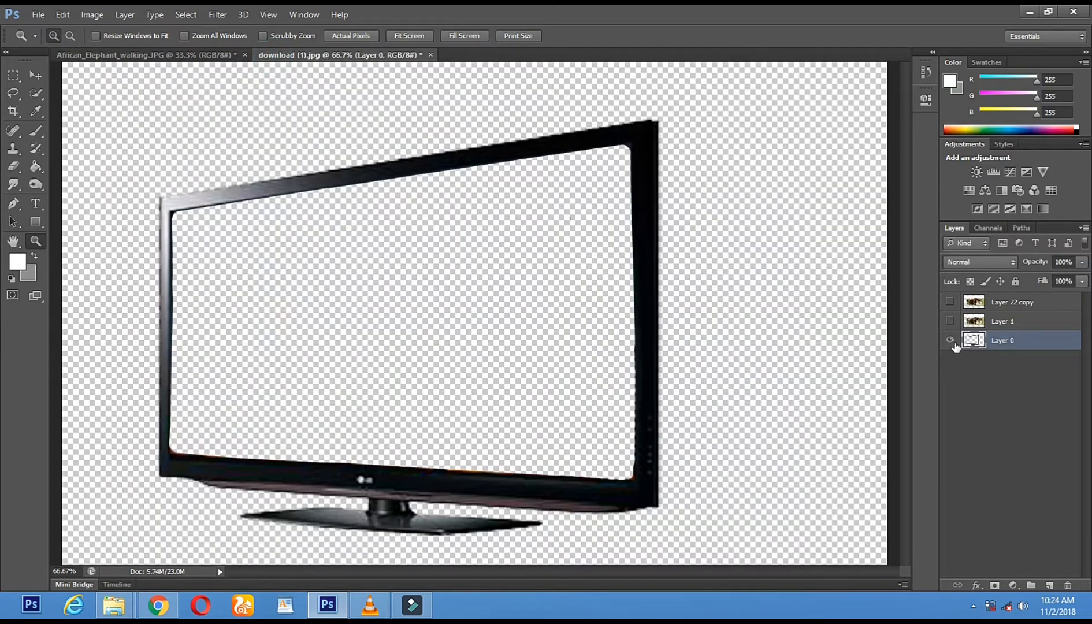
pyautogui.click(950, 322)
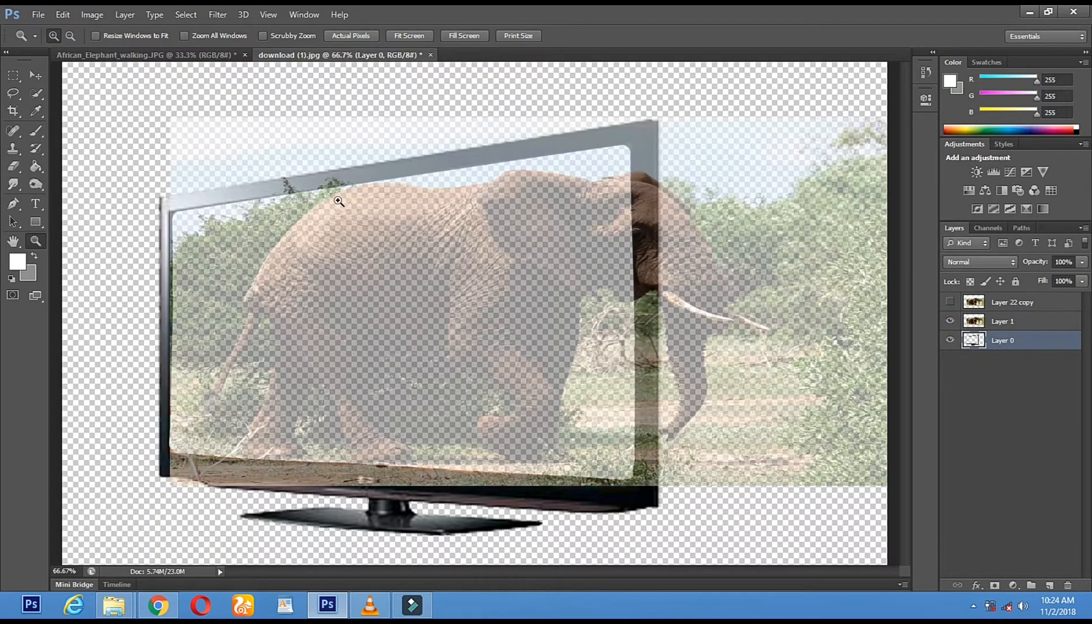
pyautogui.moveTo(1009, 334)
pyautogui.mouseDown()
pyautogui.moveTo(1016, 318)
pyautogui.moveTo(1016, 349)
pyautogui.mouseUp()
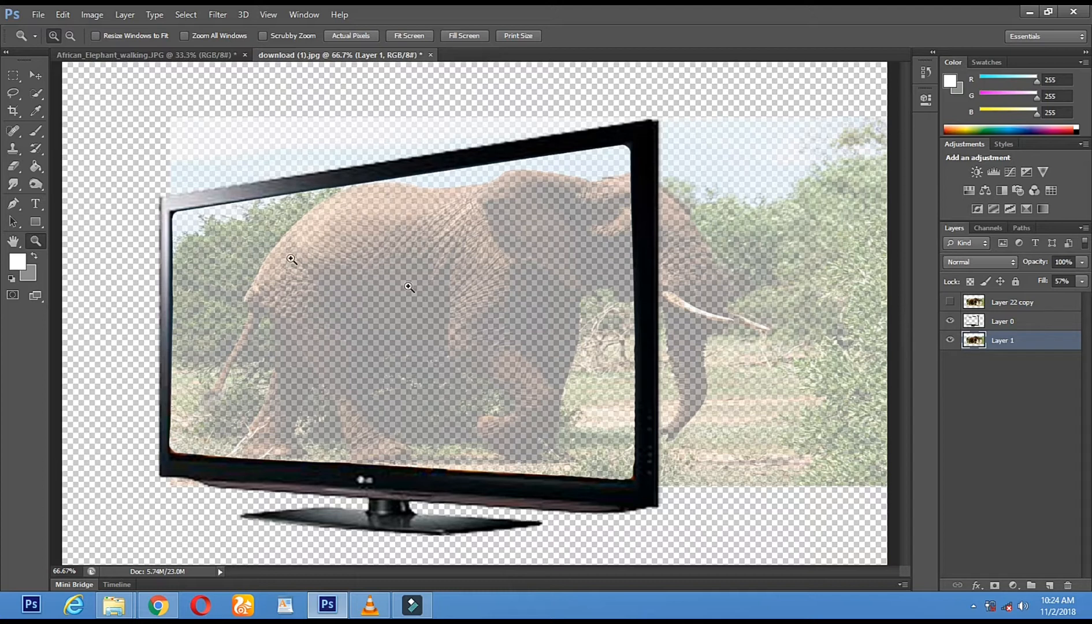
# Step: Set the eraser size to 69 px and erase the part of Layer 1 above the television's top frame
pyautogui.click(13, 169)
pyautogui.rightClick(312, 236)
pyautogui.moveTo(316, 236); pyautogui.dragTo(322, 237)
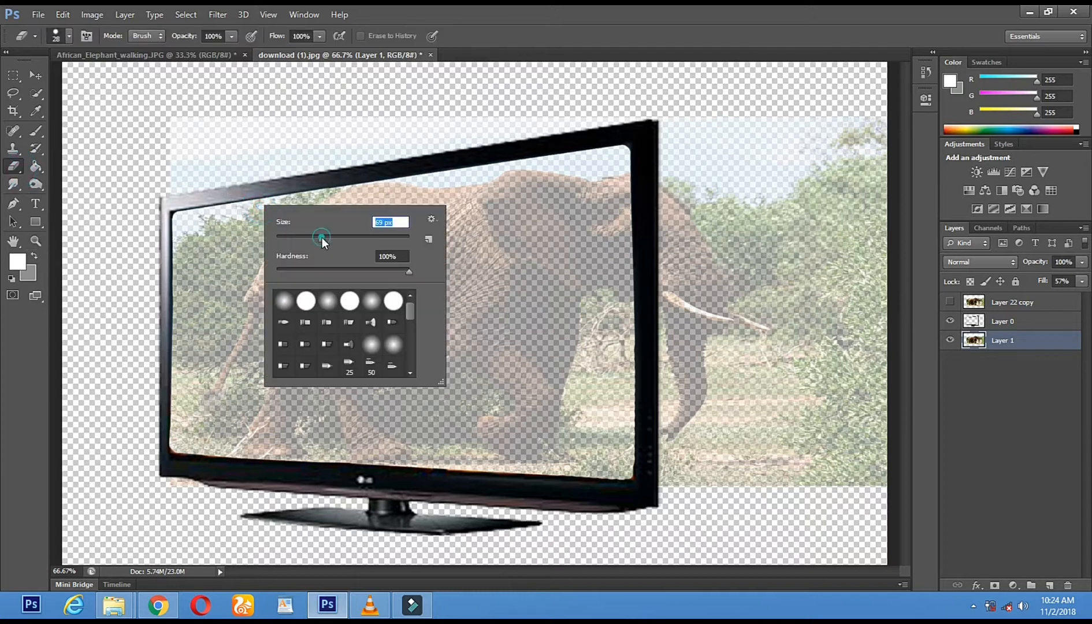
pyautogui.click(171, 190)
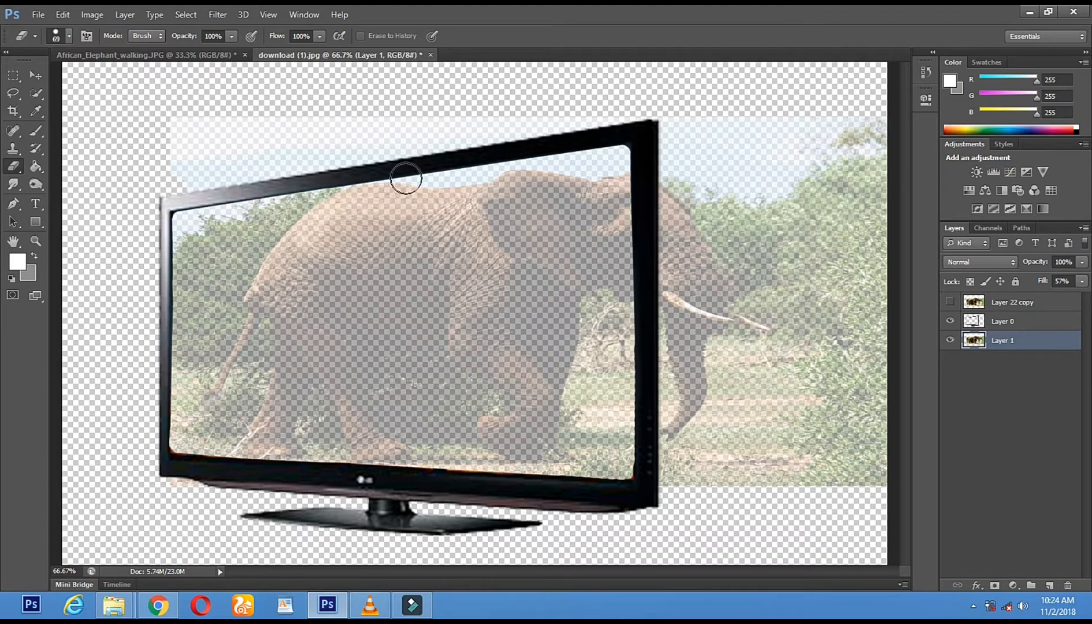
pyautogui.keyDown('shift'); pyautogui.click(545, 130); pyautogui.keyUp('shift')
pyautogui.keyDown('shift'); pyautogui.click(607, 117); pyautogui.keyUp('shift')
pyautogui.moveTo(646, 116)
pyautogui.mouseDown()
pyautogui.moveTo(161, 118)
pyautogui.moveTo(230, 118)
pyautogui.moveTo(90, 151)
pyautogui.moveTo(361, 121)
pyautogui.moveTo(155, 163)
pyautogui.moveTo(393, 128)
pyautogui.mouseUp()
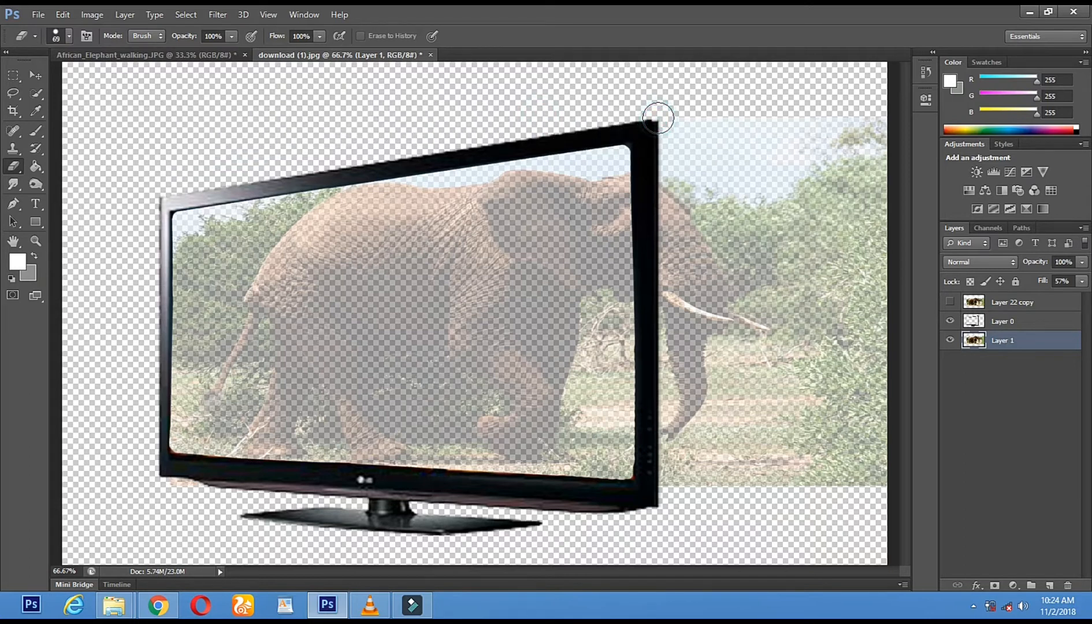
# Step: Set the eraser size to 108 px and erase the part of Layer 1 beyond the television's right frame
pyautogui.rightClick(693, 231)
pyautogui.click(780, 264)
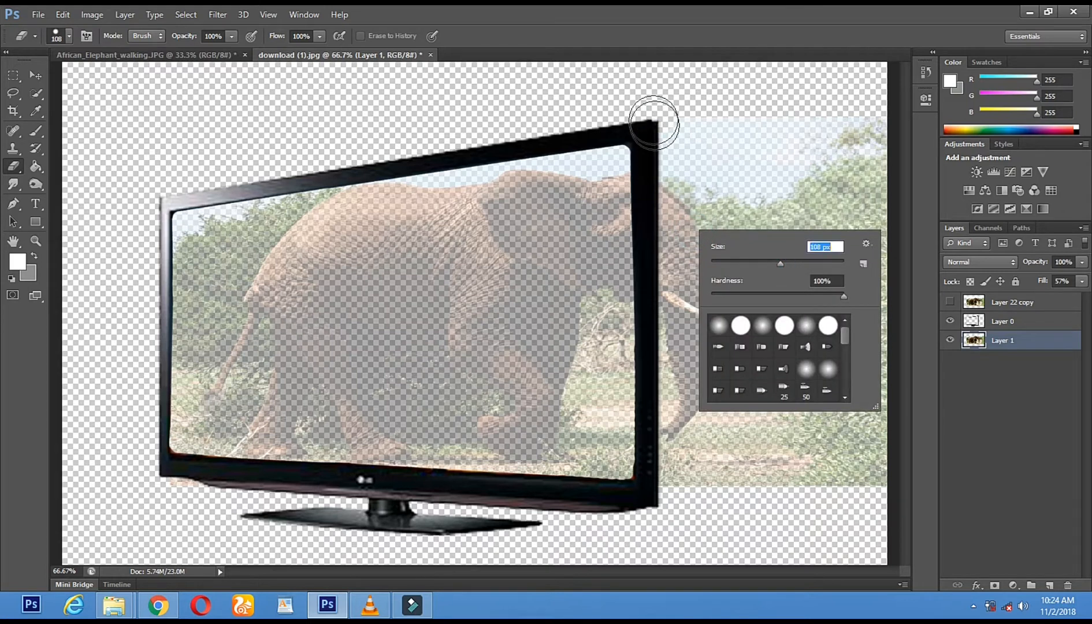
pyautogui.click(661, 114)
pyautogui.keyDown('shift'); pyautogui.click(669, 471); pyautogui.keyUp('shift')
pyautogui.moveTo(692, 228)
pyautogui.mouseDown()
pyautogui.moveTo(710, 94)
pyautogui.moveTo(682, 555)
pyautogui.moveTo(729, 90)
pyautogui.moveTo(729, 542)
pyautogui.moveTo(777, 223)
pyautogui.moveTo(805, 488)
pyautogui.moveTo(810, 68)
pyautogui.moveTo(819, 436)
pyautogui.moveTo(870, 549)
pyautogui.moveTo(870, 232)
pyautogui.moveTo(836, 560)
pyautogui.mouseUp()
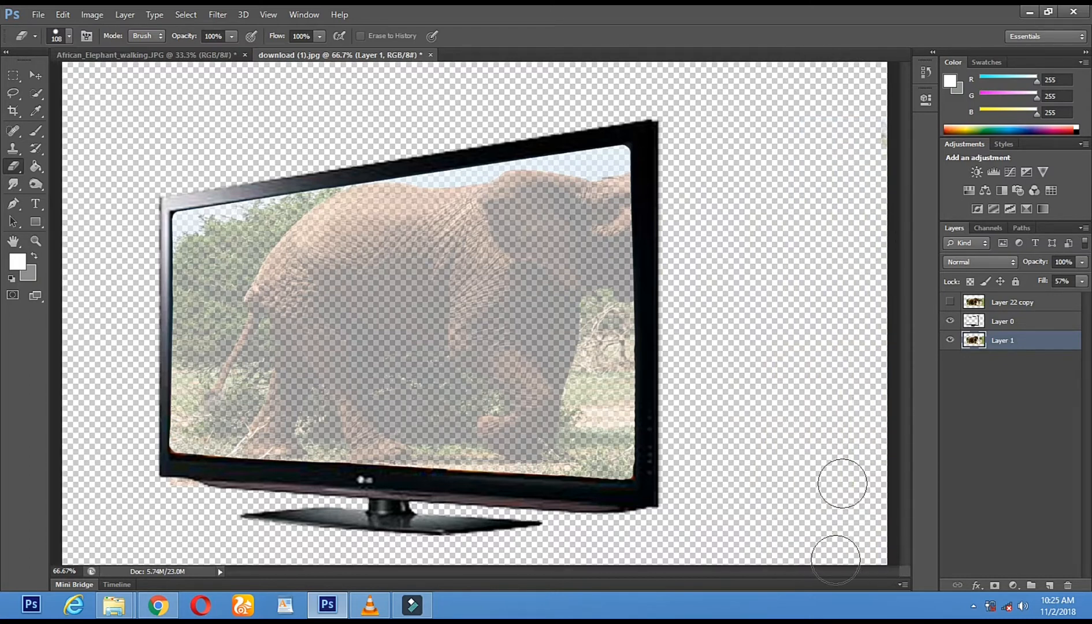
# Step: Set Layer 1's fill to 100% and erase its leftover scraps below the television's bottom frame
pyautogui.click(1083, 283)
pyautogui.moveTo(1056, 298); pyautogui.dragTo(1087, 298)
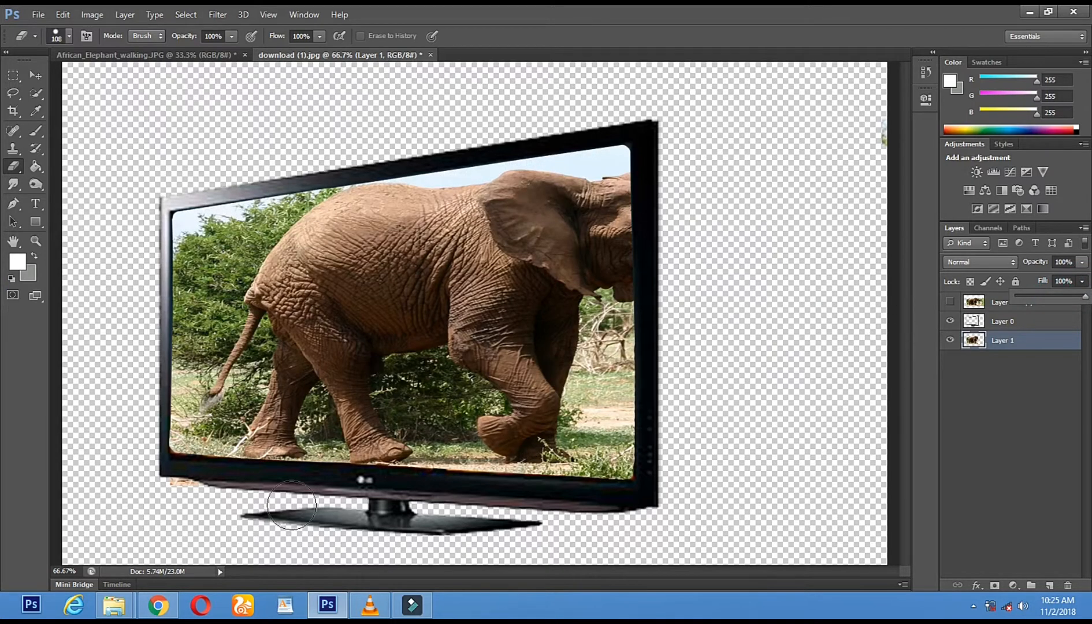
pyautogui.click(164, 498)
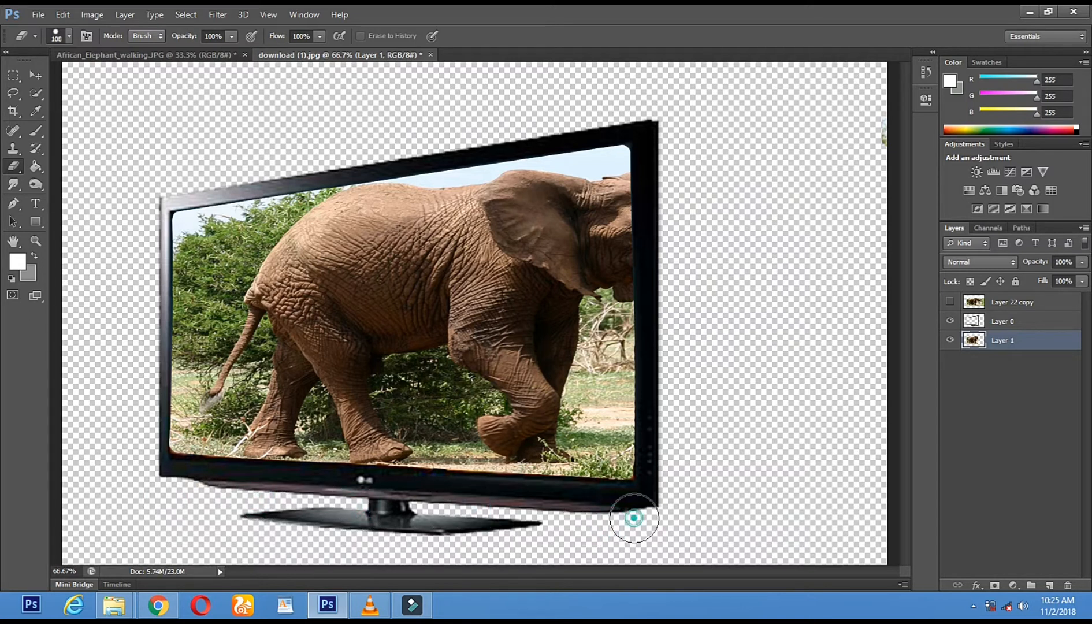
pyautogui.click(666, 518)
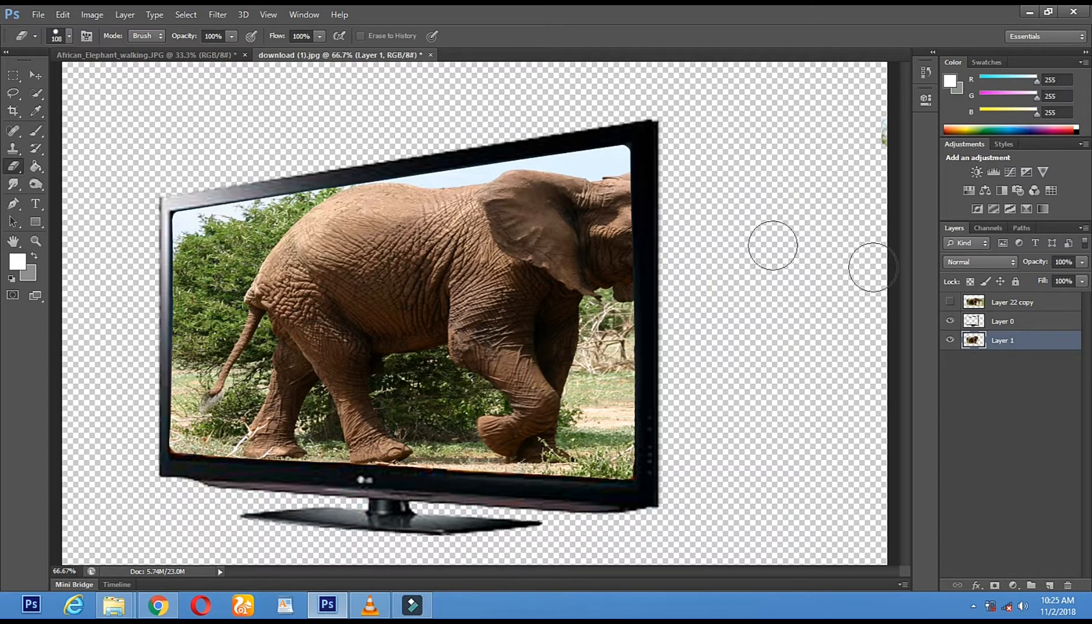
# Step: Select and show Layer 22 copy, and erase its sky around the television's upper-left corner
pyautogui.click(1018, 309)
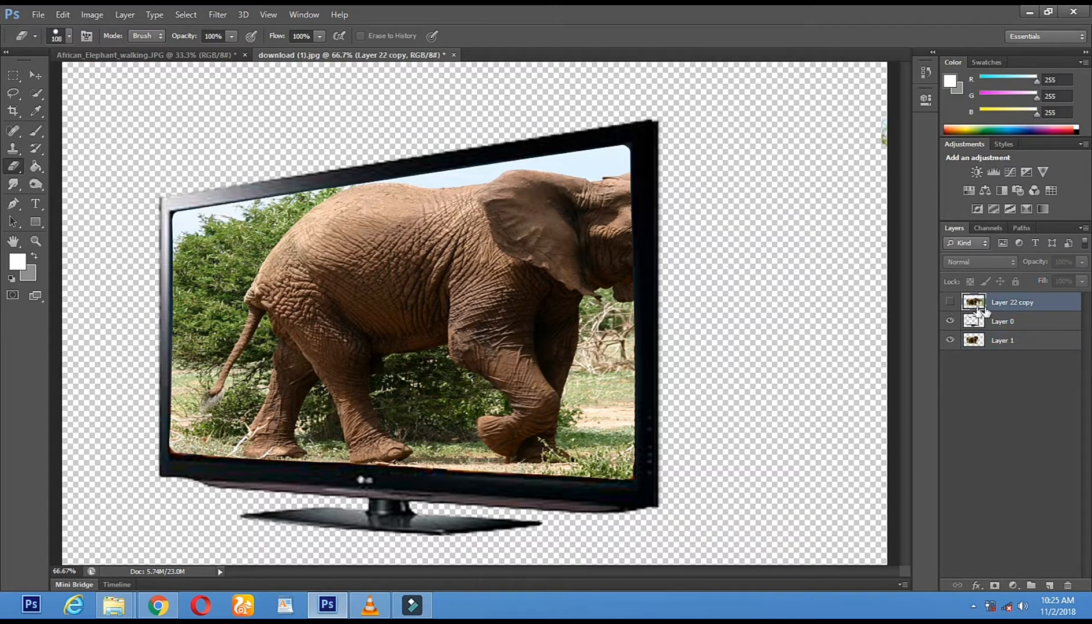
pyautogui.click(951, 303)
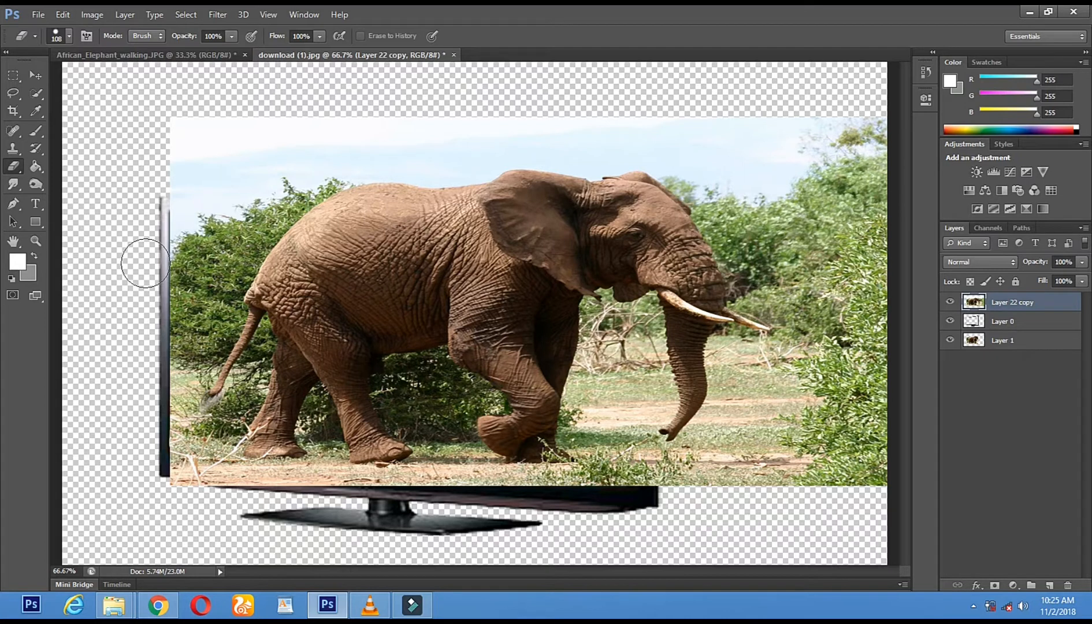
pyautogui.moveTo(132, 171); pyautogui.dragTo(220, 177)
pyautogui.moveTo(237, 81)
pyautogui.mouseDown()
pyautogui.moveTo(195, 132)
pyautogui.moveTo(328, 128)
pyautogui.moveTo(281, 154)
pyautogui.moveTo(290, 149)
pyautogui.moveTo(240, 160)
pyautogui.mouseUp()
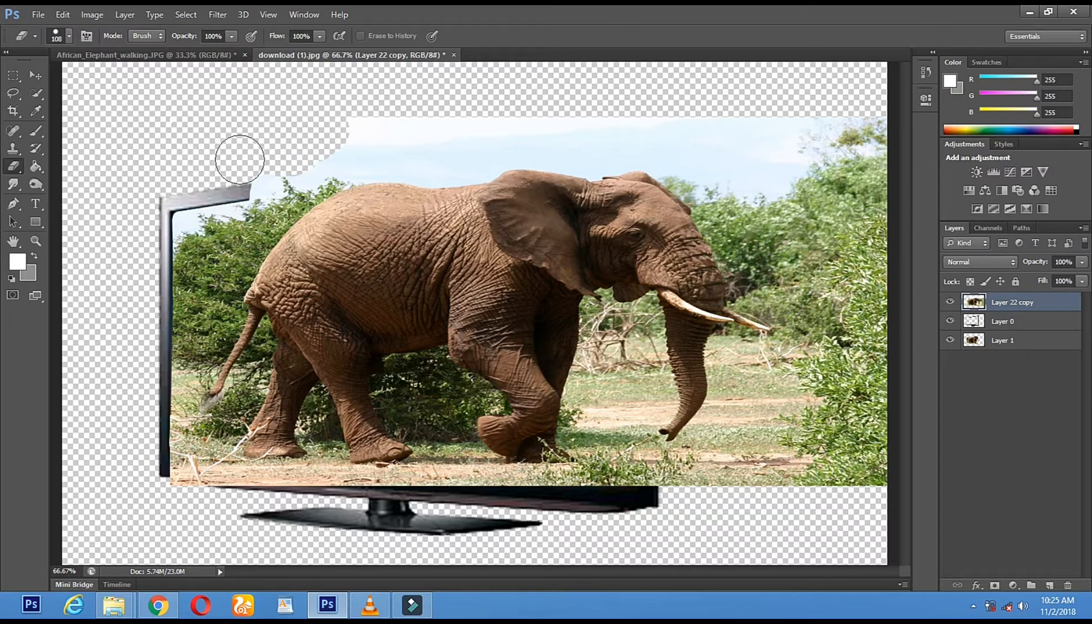
# Step: Quick-select the sky above the elephant's ear and head, erase it inside the selection, and deselect
pyautogui.click(36, 93)
pyautogui.moveTo(546, 157)
pyautogui.mouseDown()
pyautogui.moveTo(636, 156)
pyautogui.moveTo(438, 144)
pyautogui.moveTo(688, 160)
pyautogui.mouseUp()
pyautogui.click(11, 172)
pyautogui.click(13, 93)
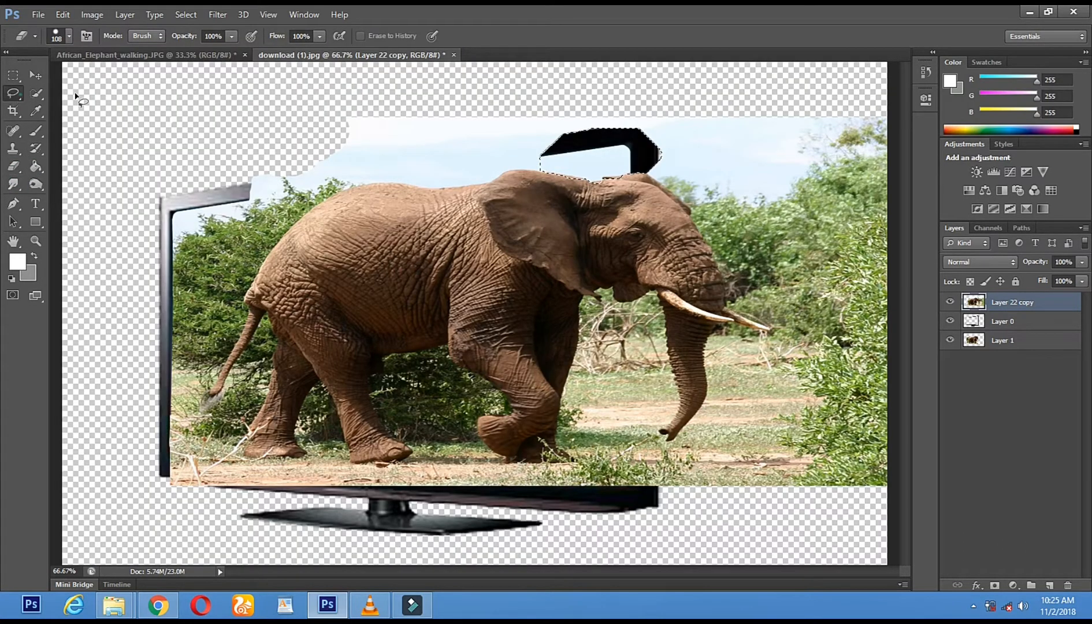
pyautogui.click(442, 80)
# Step: Erase the sky of Layer 22 copy along the television's top frame, keeping the elephant's back intact
pyautogui.click(13, 166)
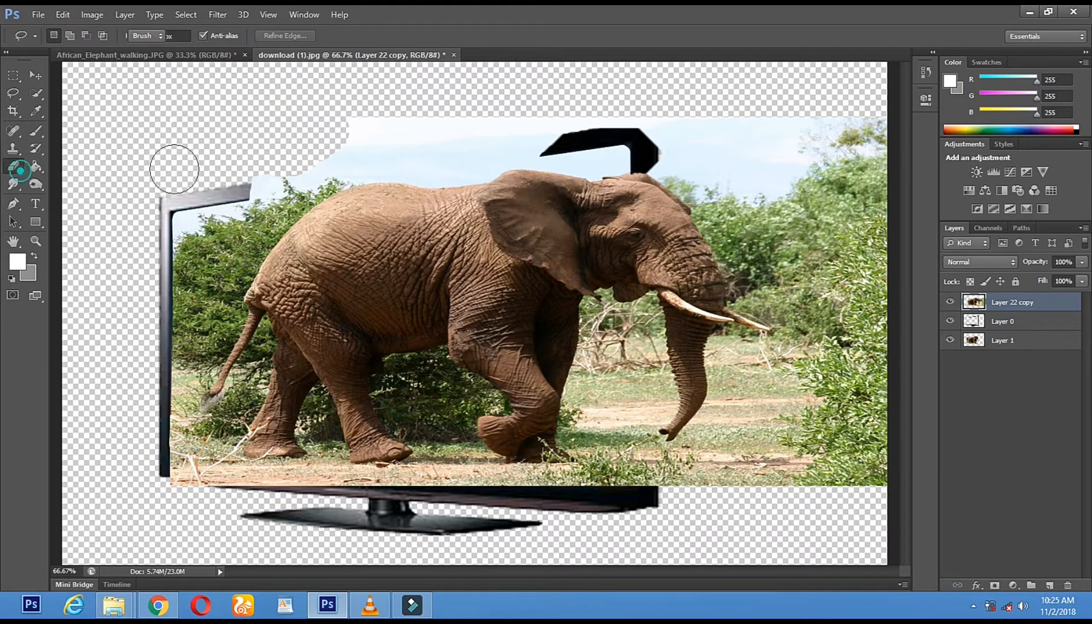
pyautogui.moveTo(563, 117)
pyautogui.mouseDown()
pyautogui.moveTo(492, 168)
pyautogui.moveTo(288, 168)
pyautogui.mouseUp()
pyautogui.moveTo(151, 191); pyautogui.dragTo(347, 200)
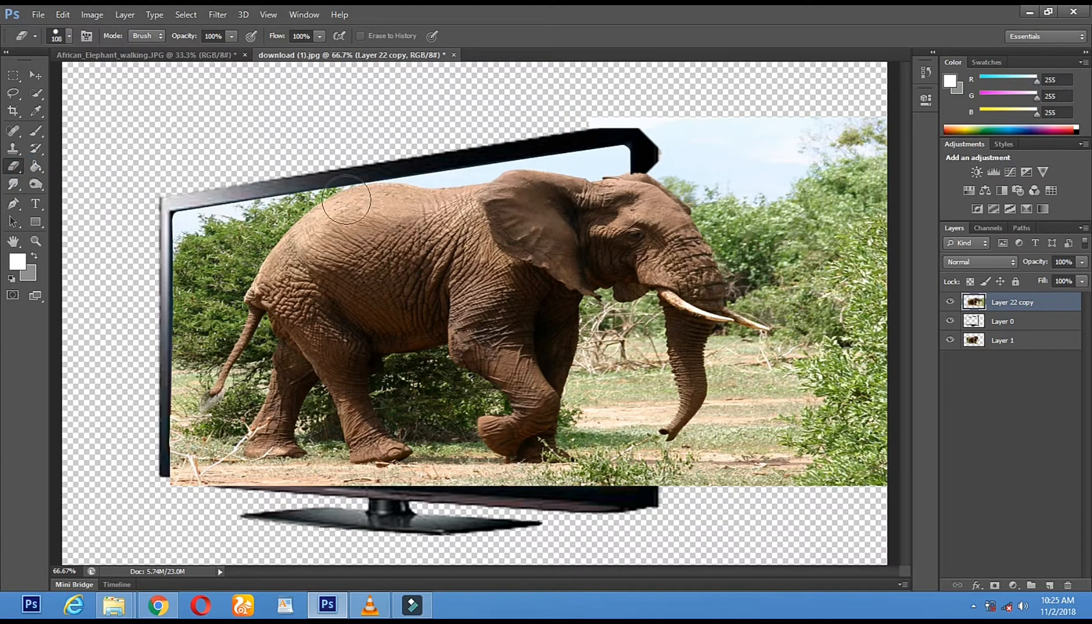
# Step: Quick-select the background in front of the elephant's forehead, erase it inside the selection, and deselect
pyautogui.click(37, 96)
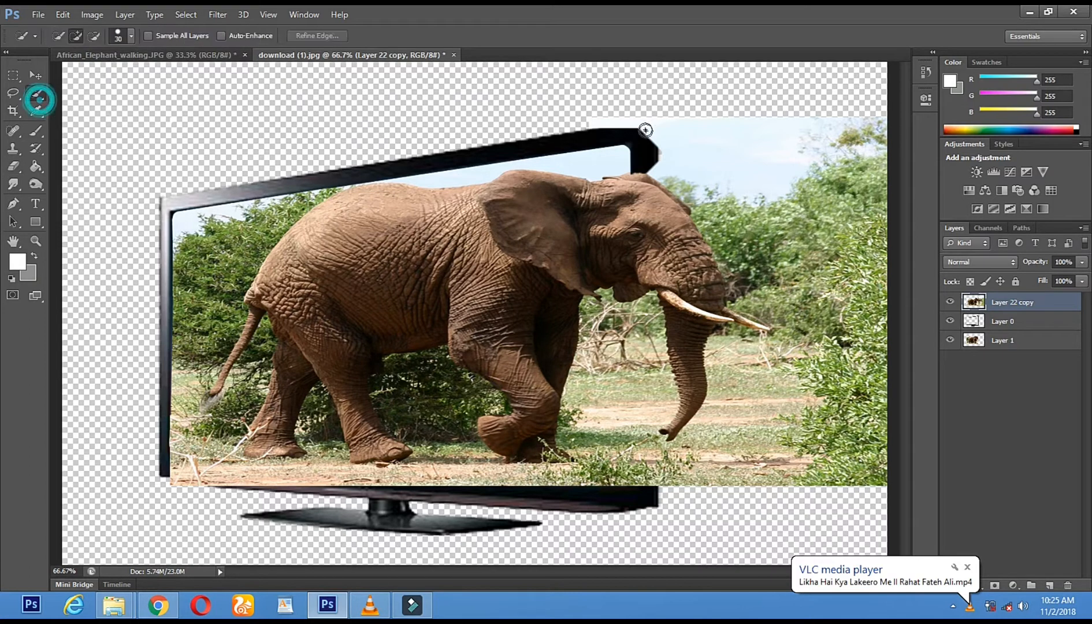
pyautogui.moveTo(681, 177); pyautogui.dragTo(724, 233)
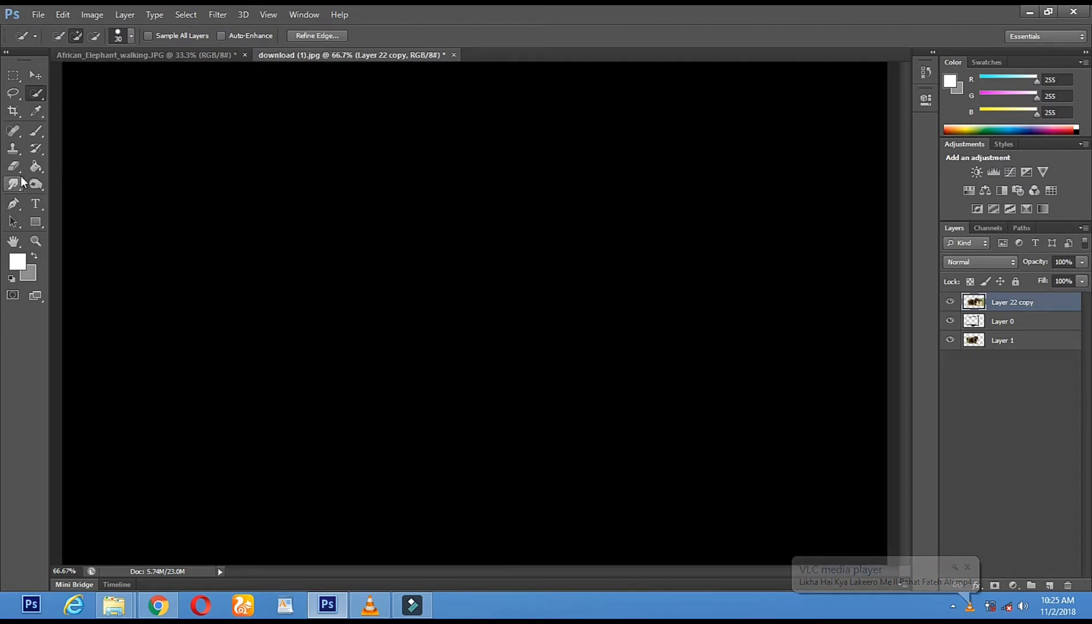
pyautogui.click(15, 165)
pyautogui.moveTo(536, 84); pyautogui.dragTo(663, 249)
pyautogui.moveTo(720, 172)
pyautogui.mouseDown()
pyautogui.moveTo(769, 257)
pyautogui.moveTo(750, 297)
pyautogui.mouseUp()
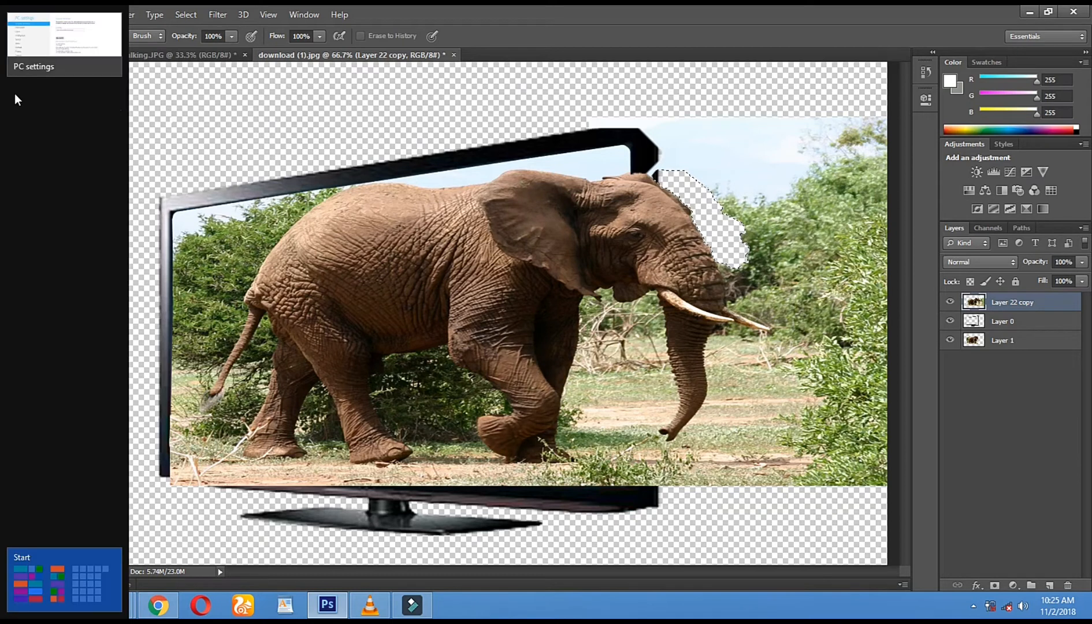
pyautogui.click(13, 92)
pyautogui.click(531, 102)
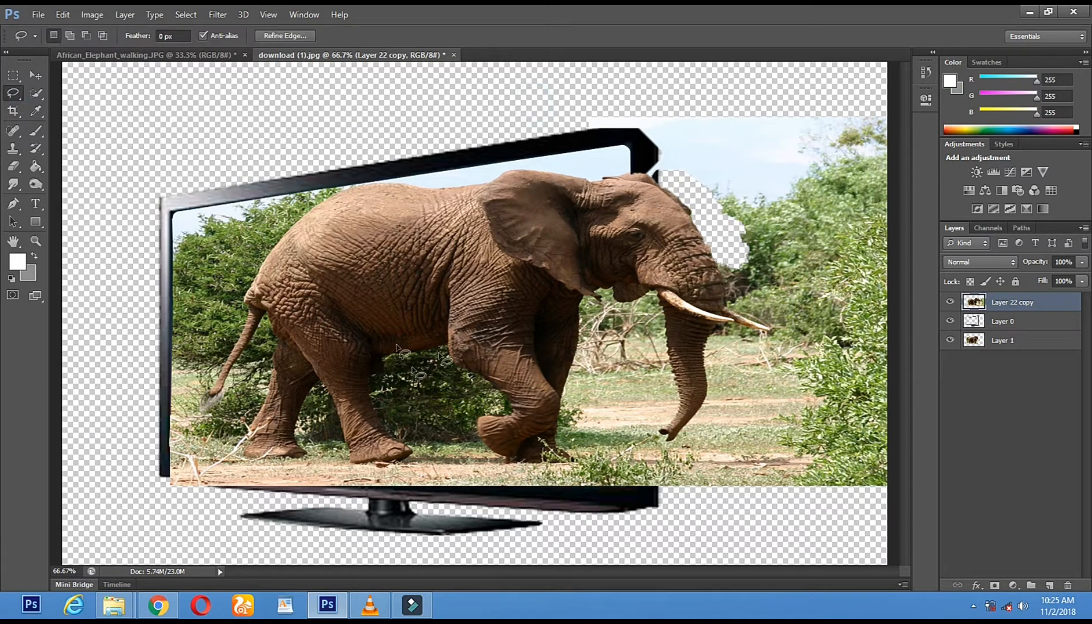
# Step: Quick-select the background under the tusk between the mouth and trunk, erase it over the right frame, and deselect
pyautogui.click(39, 96)
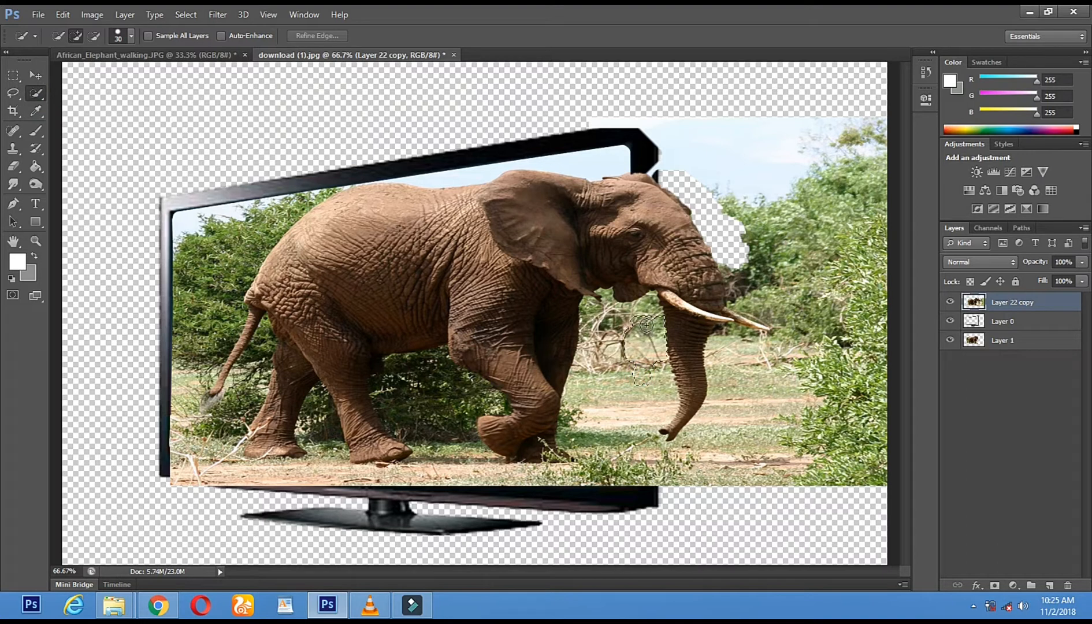
pyautogui.moveTo(647, 309); pyautogui.dragTo(632, 334)
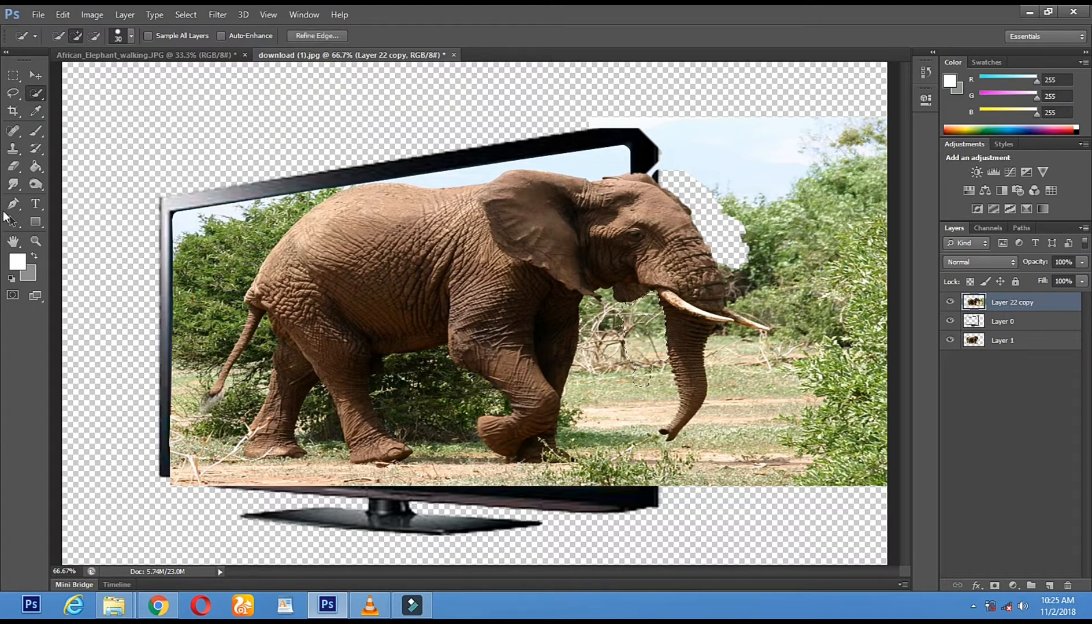
pyautogui.click(13, 167)
pyautogui.moveTo(588, 296)
pyautogui.mouseDown()
pyautogui.moveTo(641, 289)
pyautogui.moveTo(662, 408)
pyautogui.mouseUp()
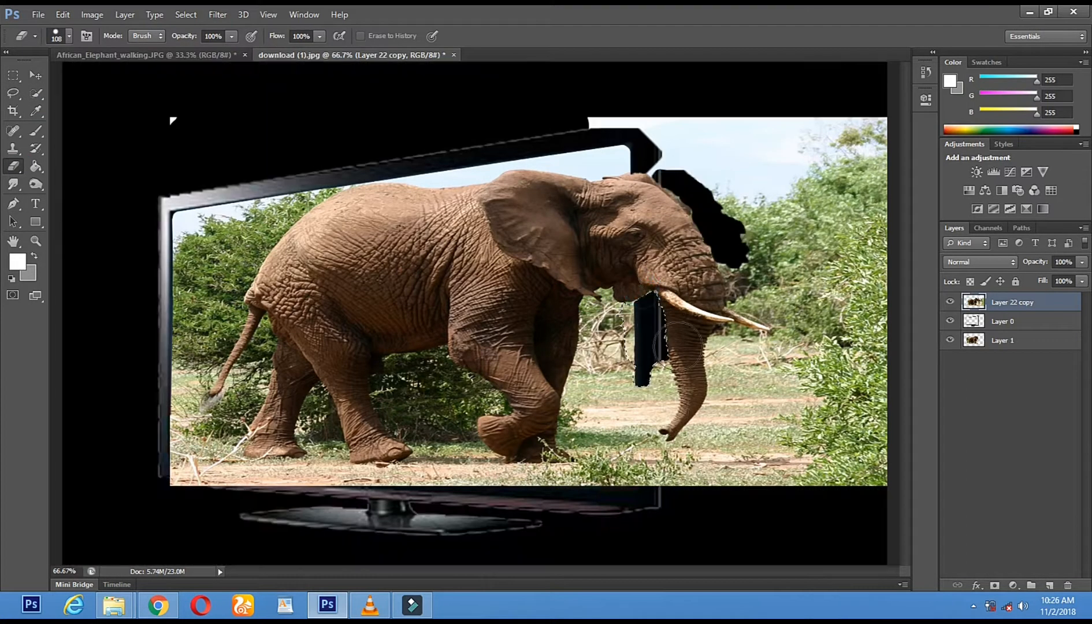
pyautogui.click(12, 130)
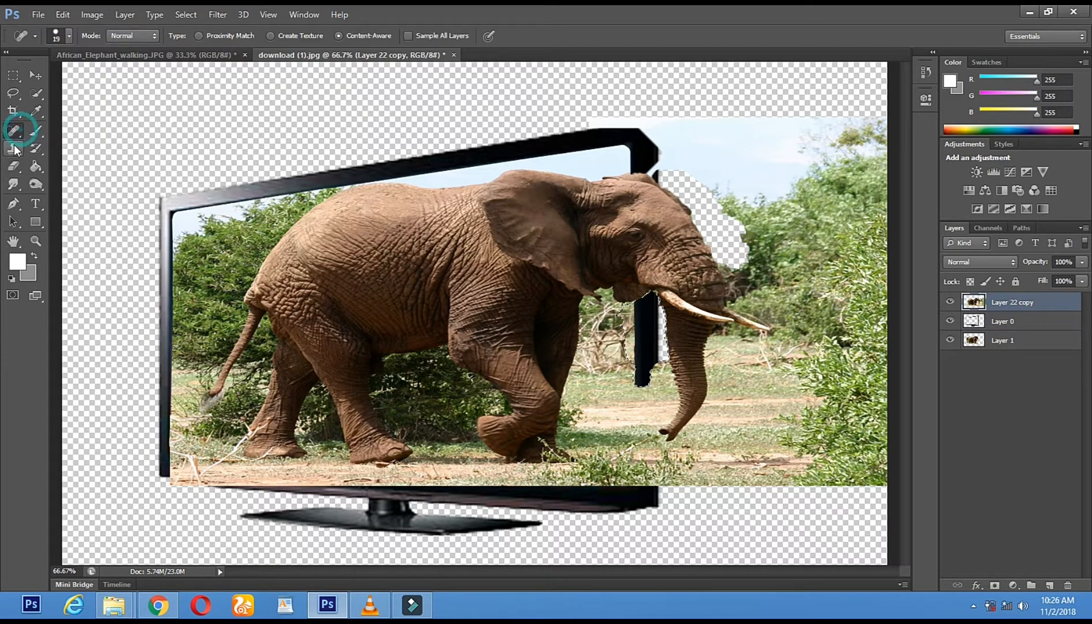
pyautogui.click(13, 93)
pyautogui.click(564, 431)
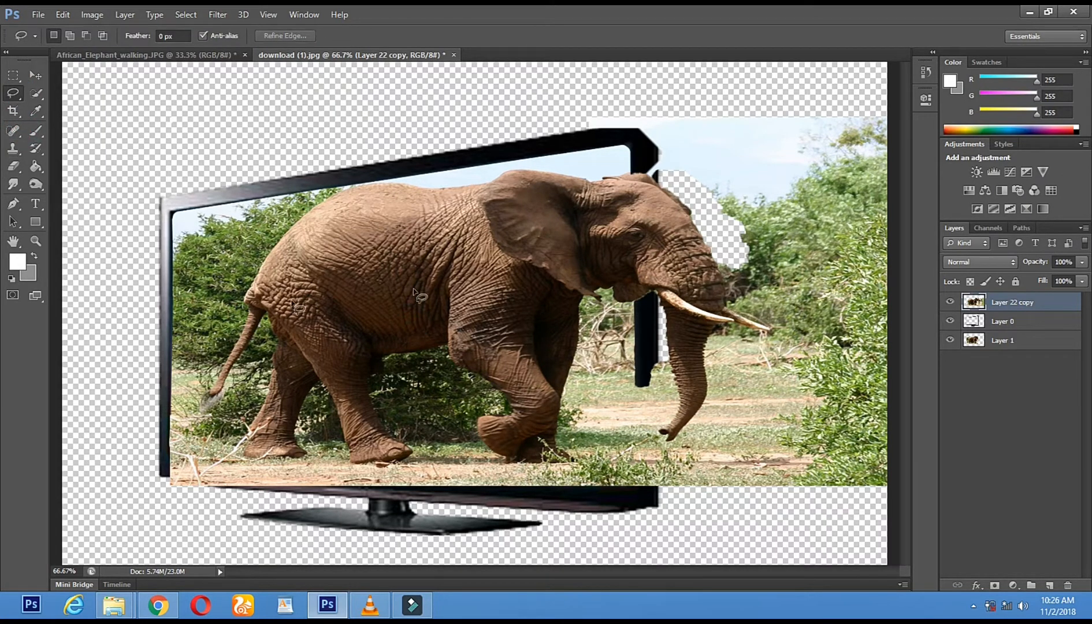
# Step: Quick-select the background between the lower trunk and the television's right frame, erase it inside the selection, and deselect
pyautogui.click(36, 94)
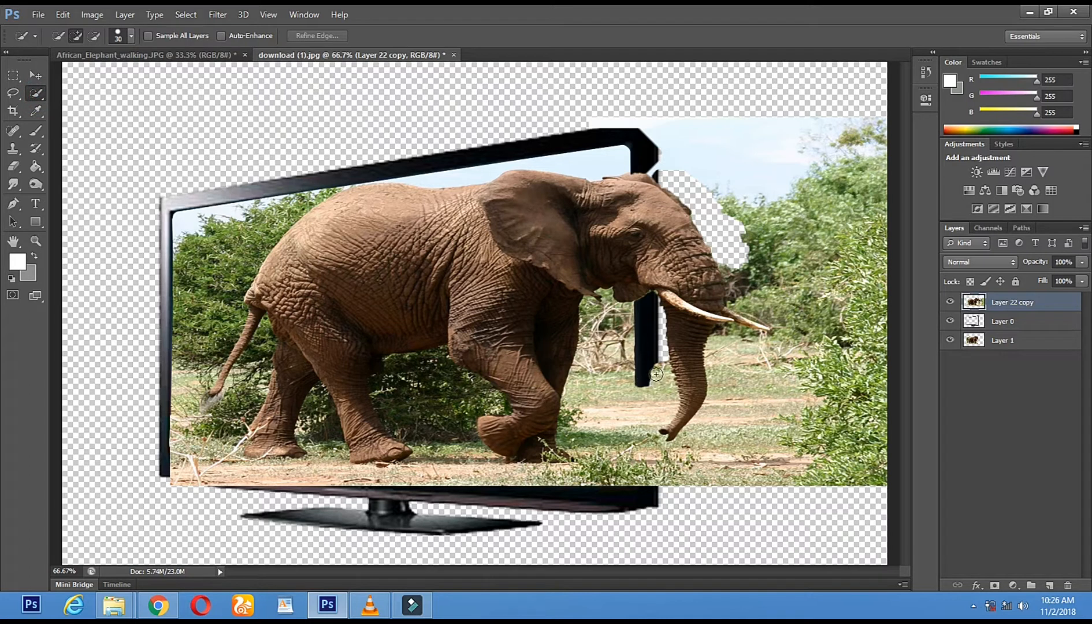
pyautogui.moveTo(665, 384); pyautogui.dragTo(667, 400)
pyautogui.click(12, 167)
pyautogui.moveTo(659, 358)
pyautogui.mouseDown()
pyautogui.moveTo(675, 433)
pyautogui.moveTo(675, 327)
pyautogui.moveTo(675, 404)
pyautogui.mouseUp()
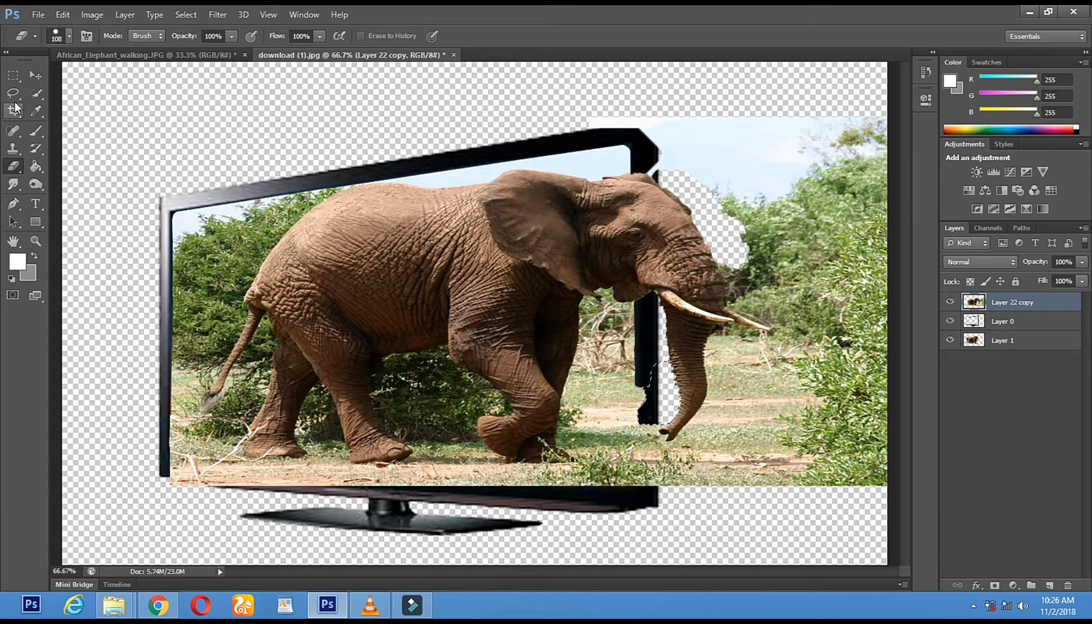
pyautogui.click(12, 93)
pyautogui.click(518, 336)
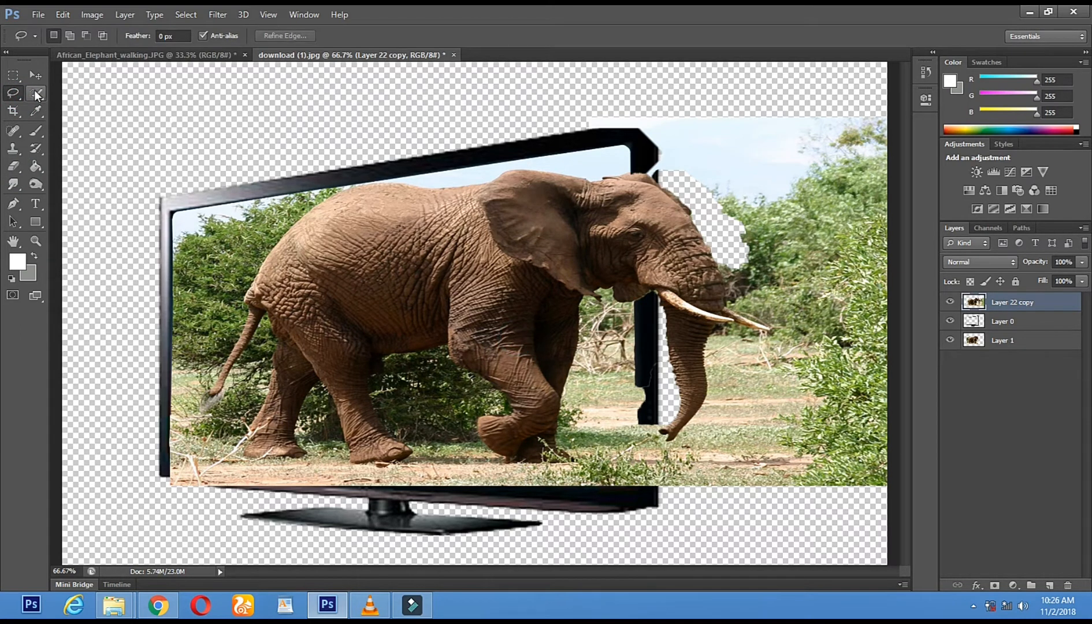
# Step: Erase the background strip of Layer 22 copy over the television's bottom frame and most of the scenery outside the screen
pyautogui.click(36, 93)
pyautogui.click(14, 166)
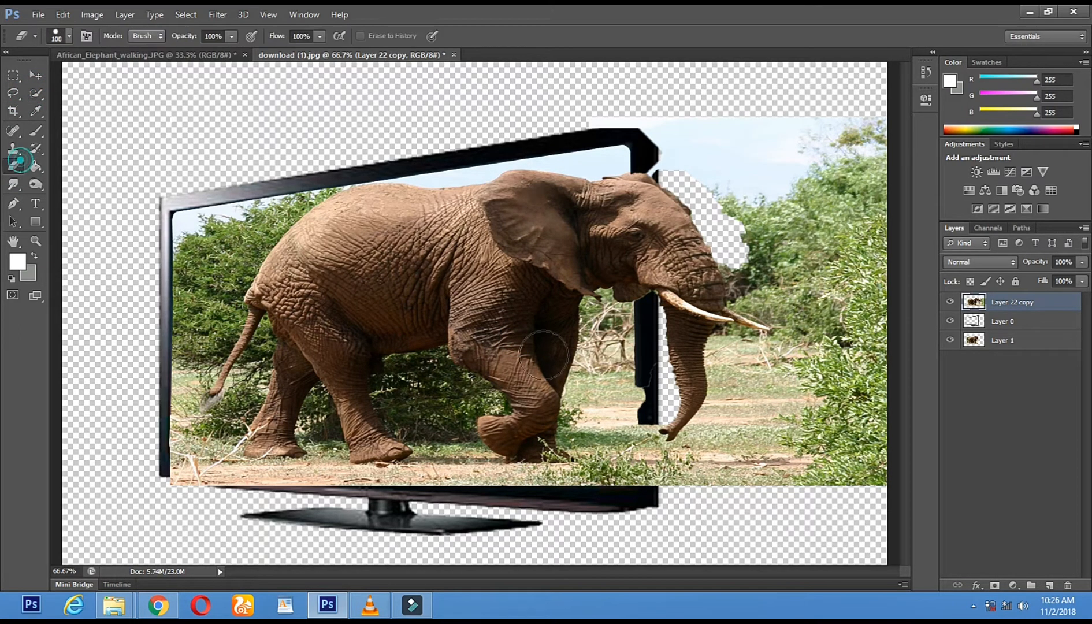
pyautogui.moveTo(629, 408)
pyautogui.mouseDown()
pyautogui.moveTo(612, 461)
pyautogui.moveTo(570, 471)
pyautogui.moveTo(393, 476)
pyautogui.moveTo(154, 457)
pyautogui.mouseUp()
pyautogui.moveTo(665, 472)
pyautogui.mouseDown()
pyautogui.moveTo(854, 488)
pyautogui.moveTo(855, 173)
pyautogui.moveTo(867, 431)
pyautogui.moveTo(836, 161)
pyautogui.moveTo(749, 176)
pyautogui.moveTo(709, 156)
pyautogui.moveTo(667, 156)
pyautogui.moveTo(556, 105)
pyautogui.moveTo(792, 122)
pyautogui.moveTo(702, 134)
pyautogui.moveTo(767, 219)
pyautogui.moveTo(746, 194)
pyautogui.moveTo(776, 127)
pyautogui.moveTo(812, 142)
pyautogui.moveTo(821, 403)
pyautogui.mouseUp()
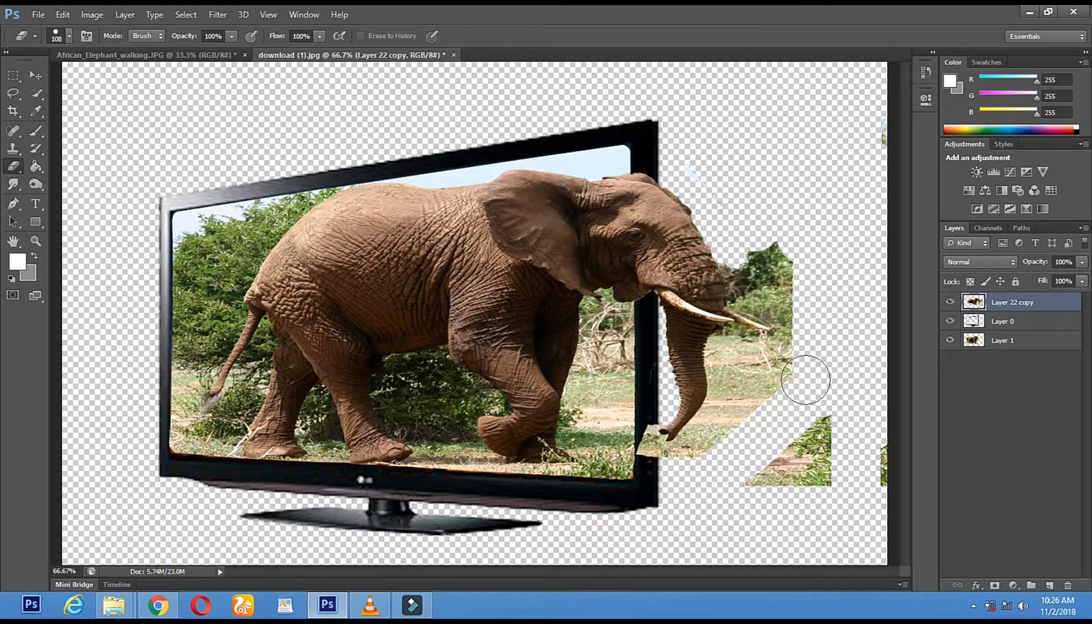
# Step: Quick-select the background in front of the trunk below the tusks, erase it inside the selection, and deselect
pyautogui.click(35, 241)
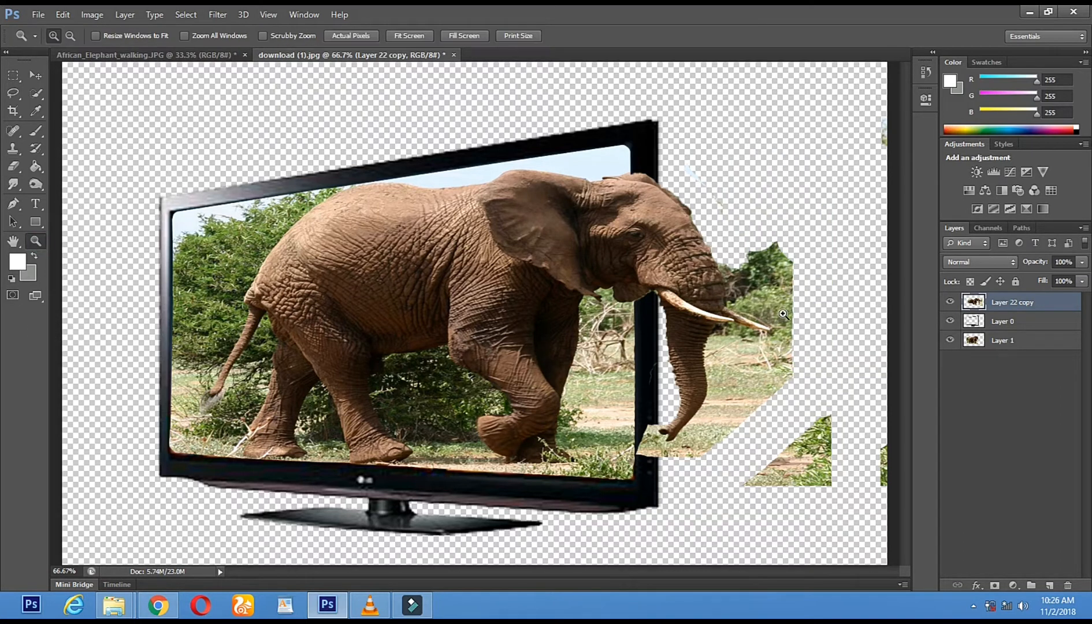
pyautogui.click(786, 314)
pyautogui.click(41, 95)
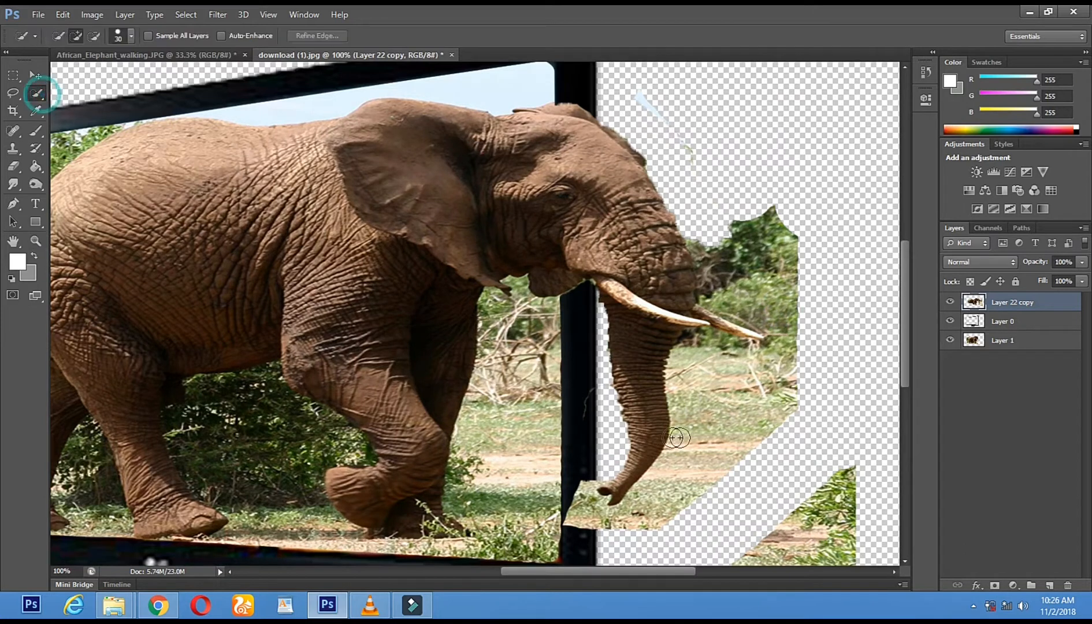
pyautogui.moveTo(693, 390)
pyautogui.mouseDown()
pyautogui.moveTo(776, 381)
pyautogui.moveTo(723, 353)
pyautogui.moveTo(682, 380)
pyautogui.moveTo(753, 444)
pyautogui.moveTo(720, 427)
pyautogui.mouseUp()
pyautogui.click(13, 166)
pyautogui.click(14, 94)
pyautogui.hotkey('ctrl', 'd')
# Step: Erase the remaining ground and grass in front of the lower trunk and over the right frame beside the trunk tip
pyautogui.click(35, 241)
pyautogui.click(697, 454)
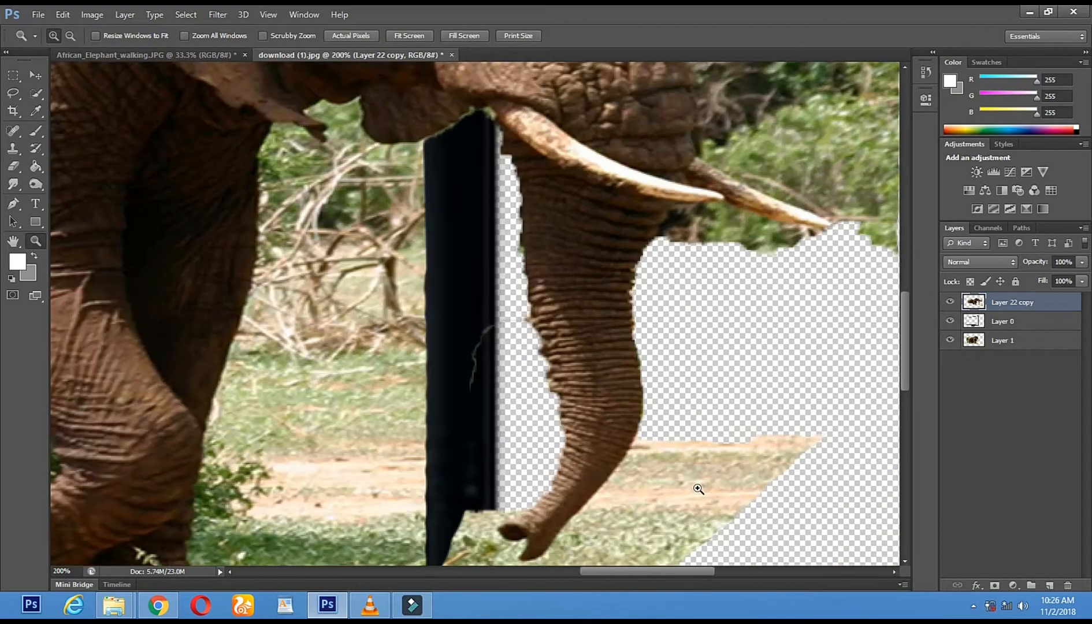
pyautogui.moveTo(690, 491); pyautogui.dragTo(623, 336)
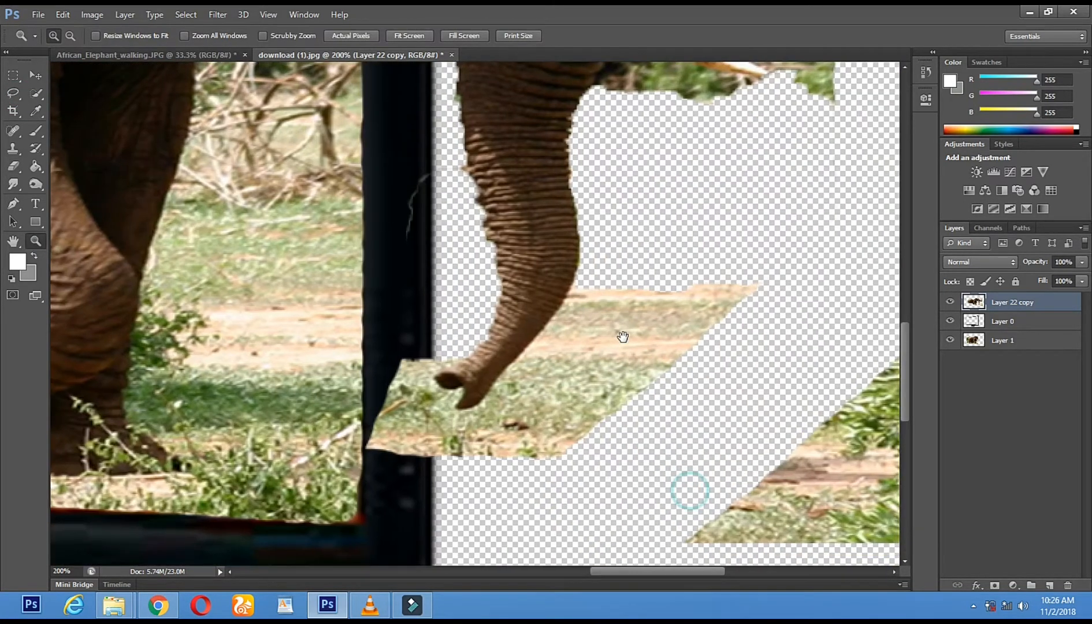
pyautogui.click(13, 167)
pyautogui.rightClick(659, 276)
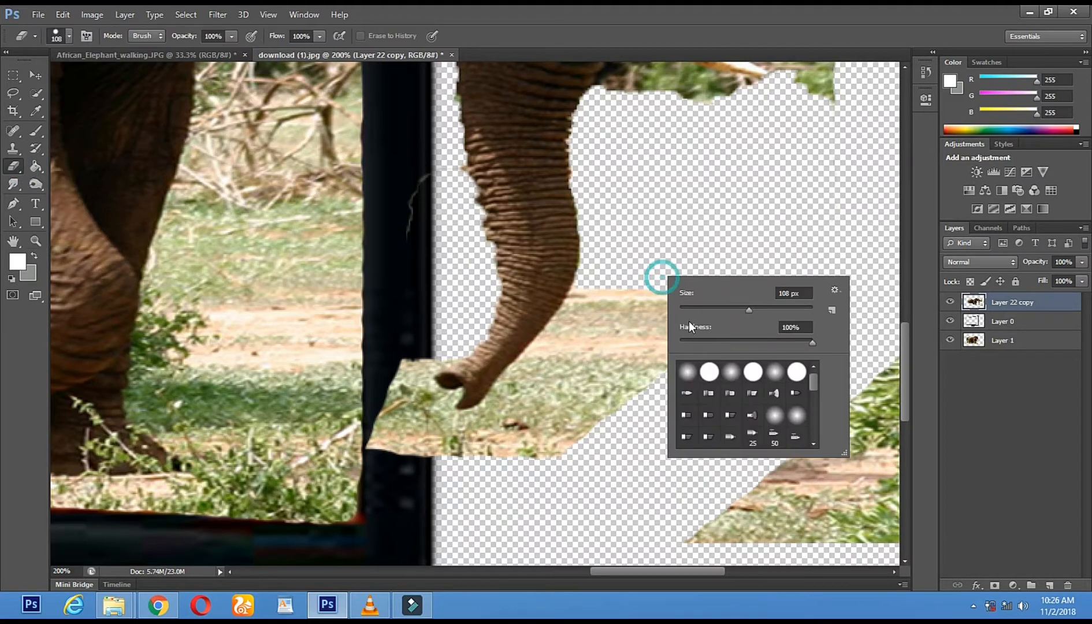
pyautogui.click(593, 282)
pyautogui.moveTo(592, 286)
pyautogui.mouseDown()
pyautogui.moveTo(524, 384)
pyautogui.moveTo(487, 420)
pyautogui.moveTo(459, 429)
pyautogui.moveTo(673, 298)
pyautogui.moveTo(532, 451)
pyautogui.moveTo(568, 432)
pyautogui.mouseUp()
pyautogui.moveTo(603, 323)
pyautogui.mouseDown()
pyautogui.moveTo(529, 416)
pyautogui.moveTo(579, 365)
pyautogui.moveTo(470, 452)
pyautogui.mouseUp()
pyautogui.moveTo(445, 345)
pyautogui.mouseDown()
pyautogui.moveTo(407, 395)
pyautogui.moveTo(382, 349)
pyautogui.mouseUp()
# Step: Set the eraser size to 8 px and erase the greenery closely around the trunk tip's opening
pyautogui.rightClick(472, 456)
pyautogui.moveTo(500, 448); pyautogui.dragTo(496, 446)
pyautogui.press('Return')
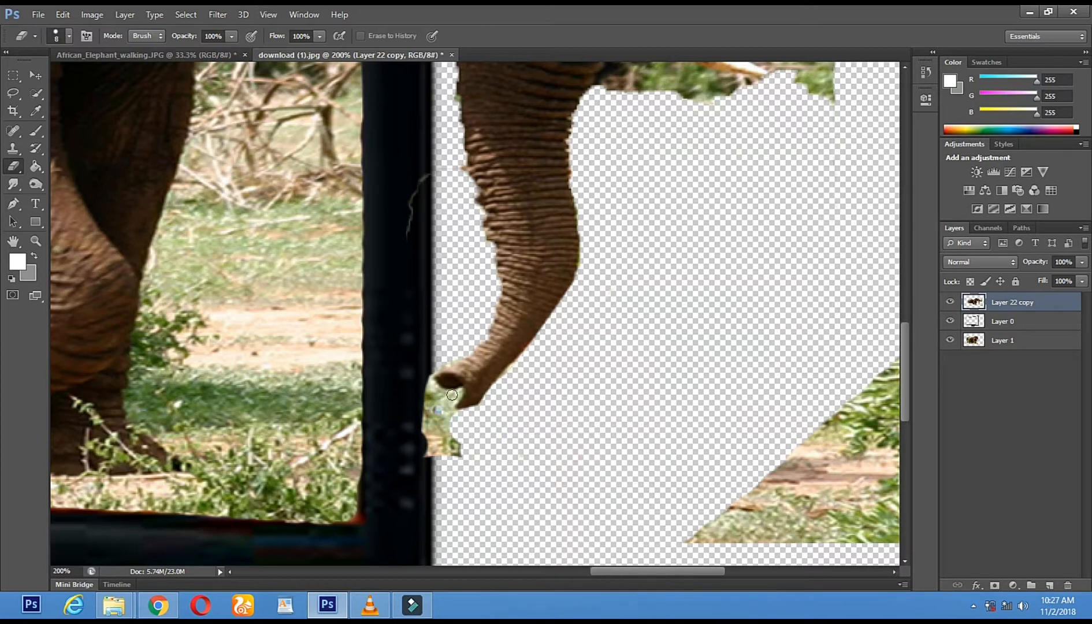
pyautogui.click(457, 394)
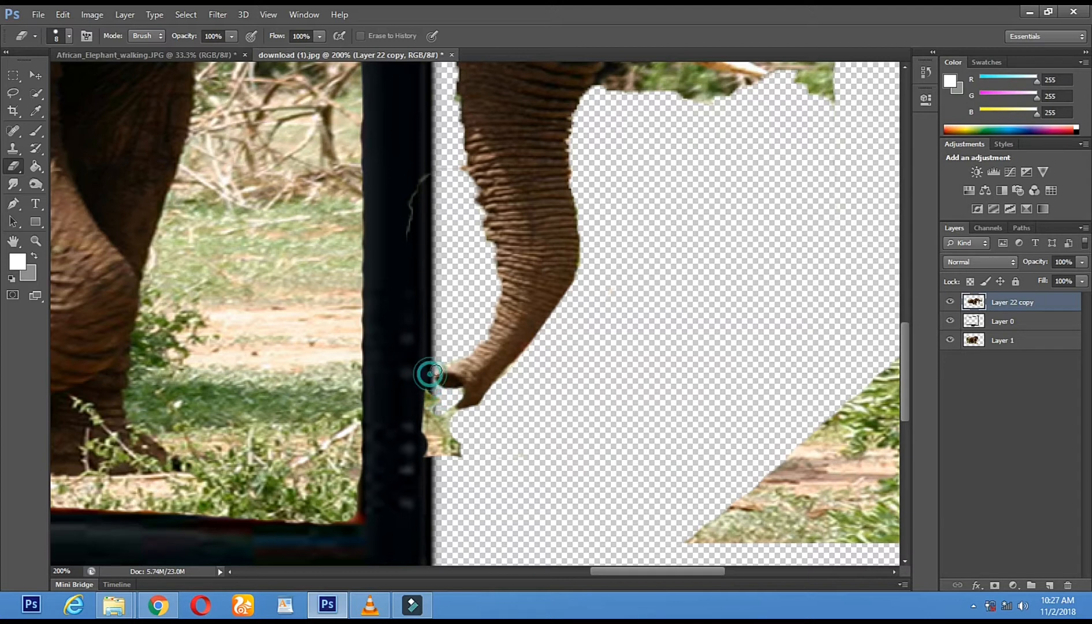
# Step: Set the eraser size to 67 px and erase the leftover grass patch below the trunk tip
pyautogui.rightClick(619, 441)
pyautogui.click(680, 445)
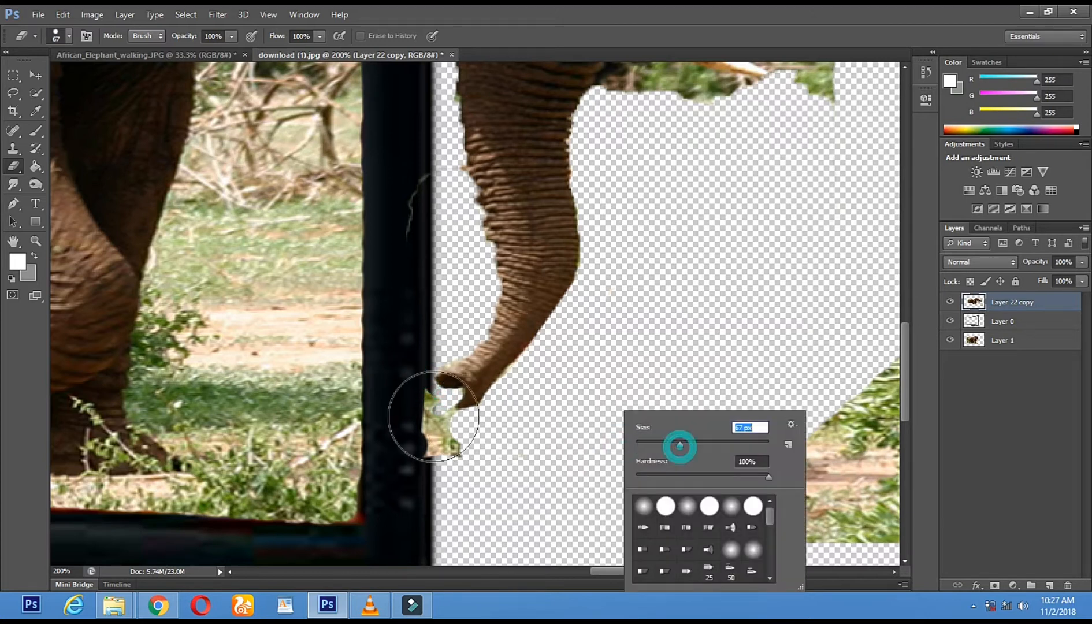
pyautogui.click(405, 427)
pyautogui.click(418, 439)
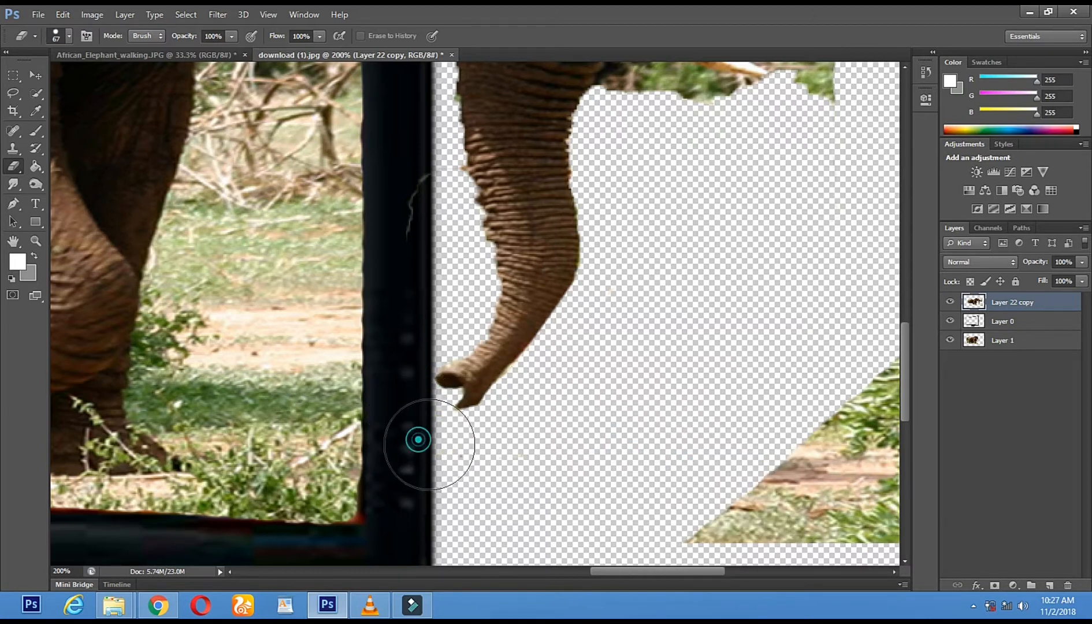
# Step: Erase the leftover foliage patches in the canvas's lower-right area, away from the elephant
pyautogui.click(37, 241)
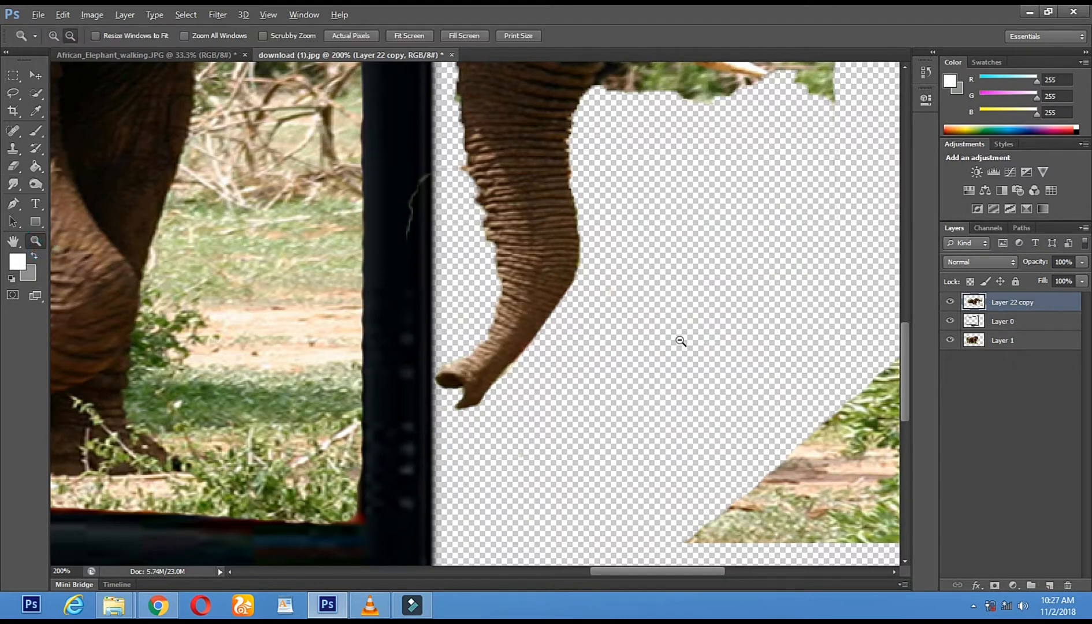
pyautogui.keyDown('alt'); pyautogui.click(681, 341); pyautogui.keyUp('alt')
pyautogui.click(720, 385)
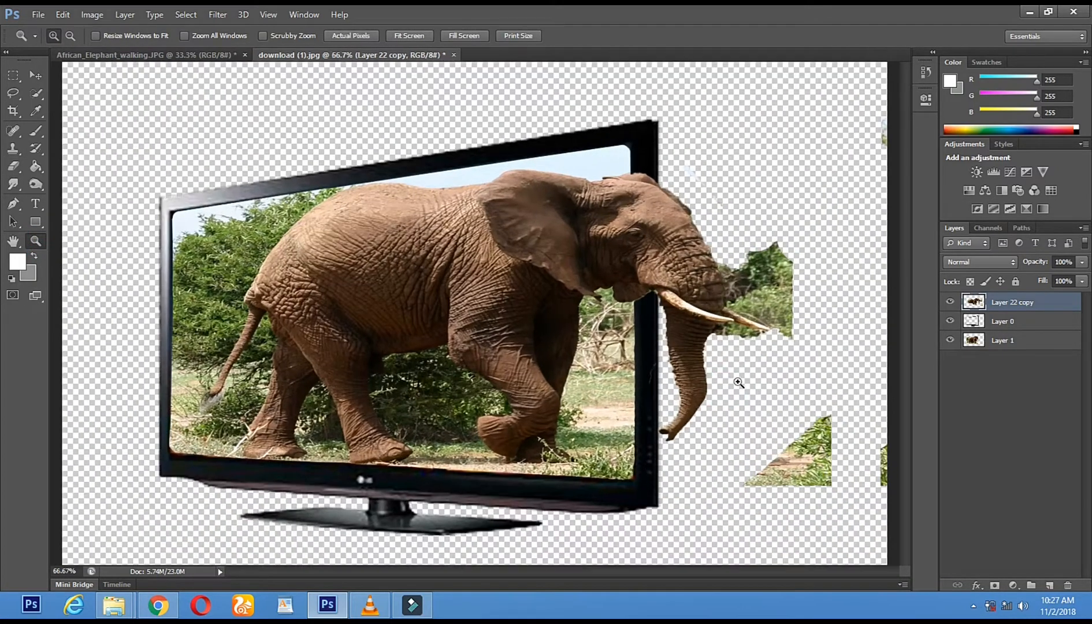
pyautogui.click(14, 168)
pyautogui.moveTo(833, 400)
pyautogui.mouseDown()
pyautogui.moveTo(773, 468)
pyautogui.moveTo(688, 507)
pyautogui.moveTo(834, 450)
pyautogui.moveTo(809, 486)
pyautogui.mouseUp()
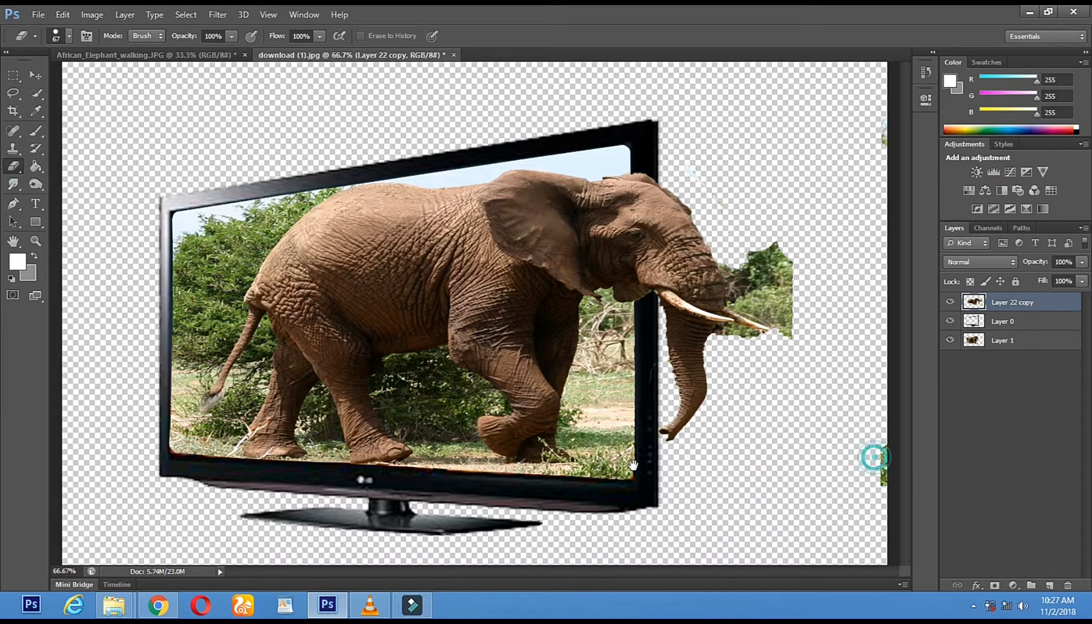
pyautogui.moveTo(877, 541); pyautogui.dragTo(878, 434)
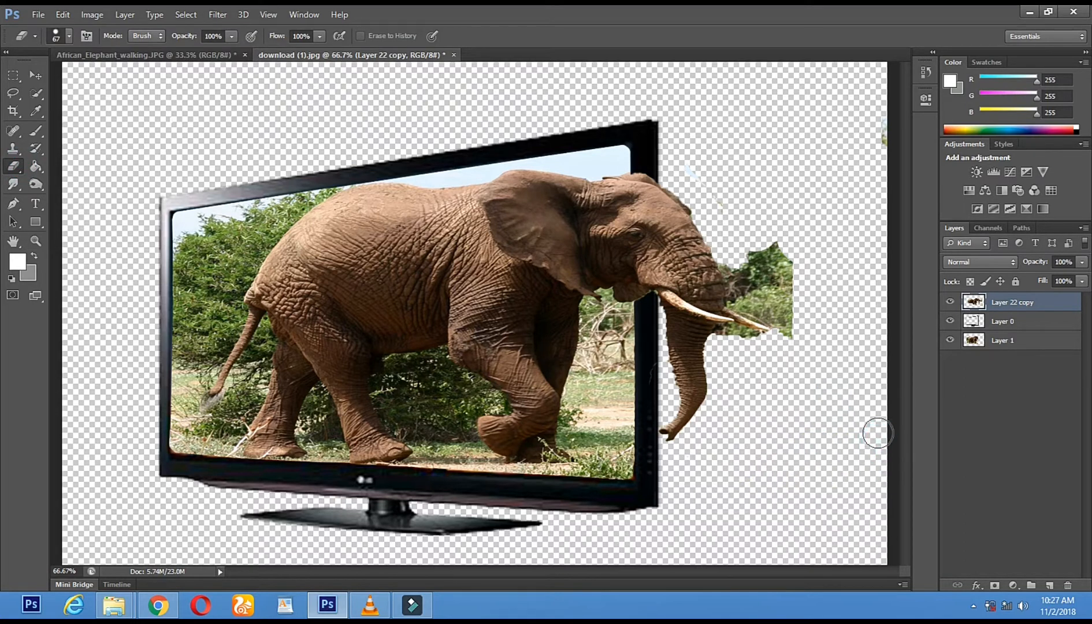
# Step: Erase the thin leftover streaks of sky and foliage floating in front of the elephant's forehead
pyautogui.click(44, 238)
pyautogui.click(661, 170)
pyautogui.click(747, 191)
pyautogui.moveTo(715, 389); pyautogui.dragTo(79, 272)
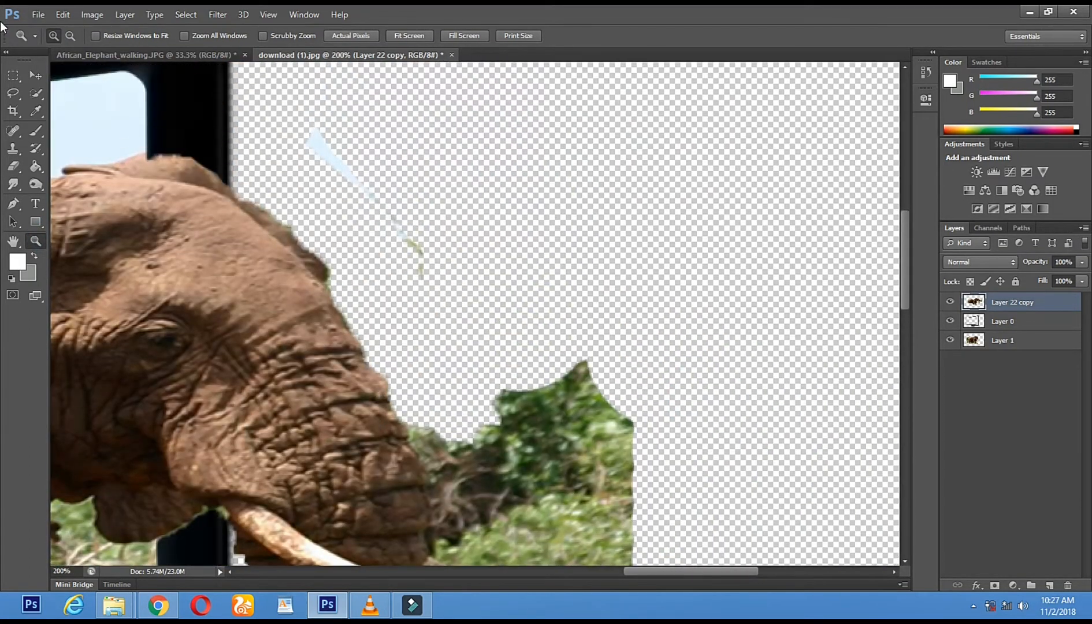
pyautogui.click(15, 168)
pyautogui.moveTo(341, 183); pyautogui.dragTo(439, 256)
# Step: Set the eraser size to 40 px and erase the bushes in front of the trunk and around the far tusk
pyautogui.moveTo(488, 293); pyautogui.dragTo(410, 87)
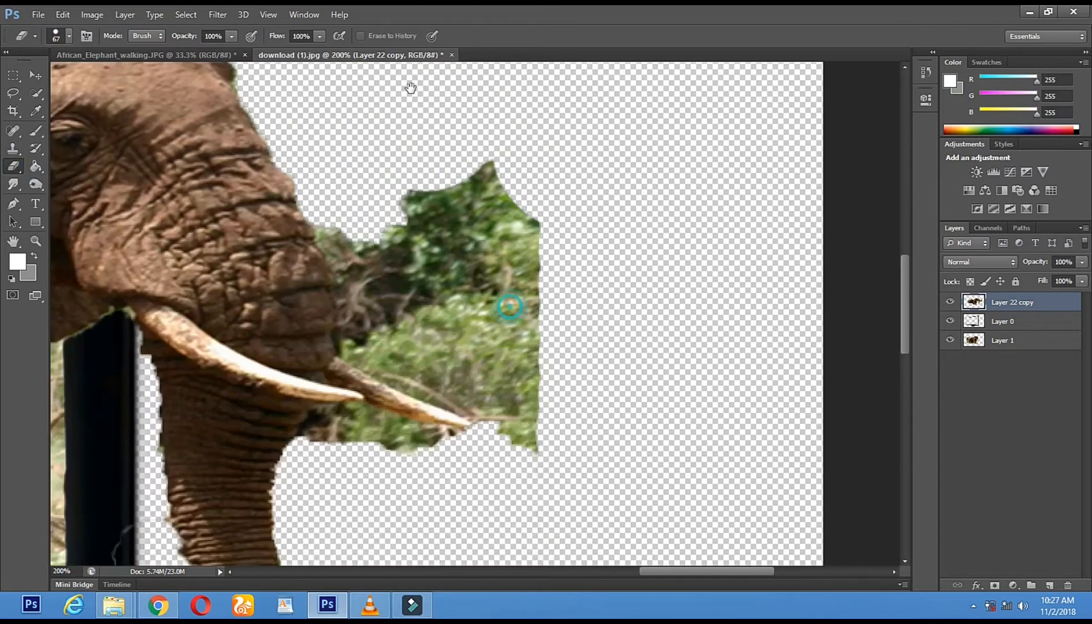
pyautogui.rightClick(501, 158)
pyautogui.click(543, 191)
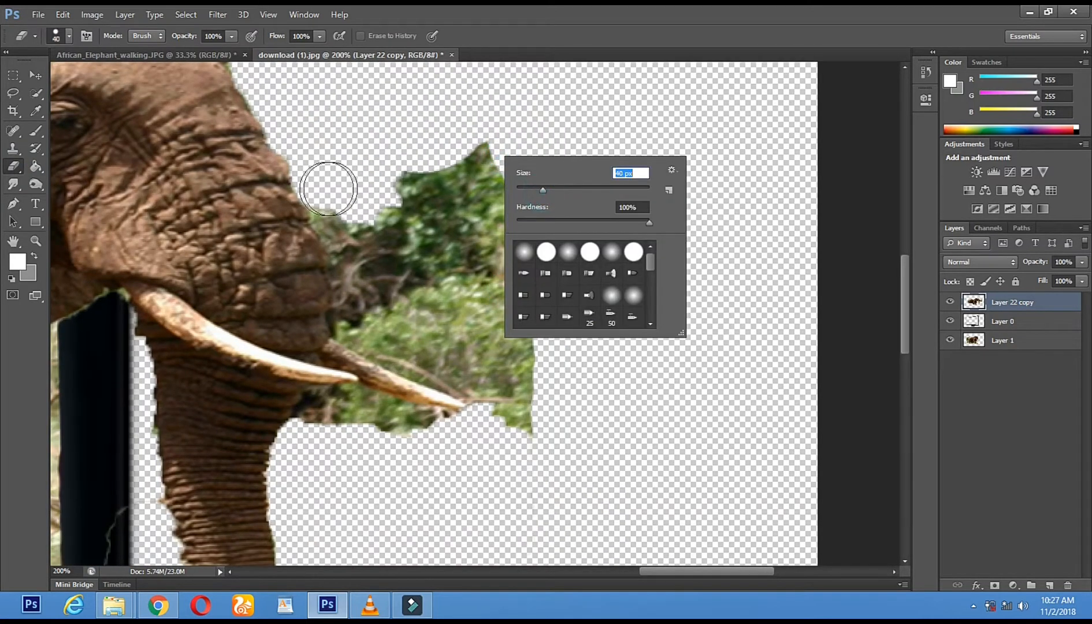
pyautogui.press('Return')
pyautogui.moveTo(327, 188)
pyautogui.mouseDown()
pyautogui.moveTo(363, 257)
pyautogui.moveTo(372, 323)
pyautogui.moveTo(478, 372)
pyautogui.moveTo(475, 364)
pyautogui.mouseUp()
pyautogui.moveTo(409, 219)
pyautogui.mouseDown()
pyautogui.moveTo(413, 295)
pyautogui.moveTo(398, 208)
pyautogui.moveTo(463, 272)
pyautogui.moveTo(492, 272)
pyautogui.moveTo(532, 352)
pyautogui.moveTo(504, 311)
pyautogui.moveTo(500, 432)
pyautogui.mouseUp()
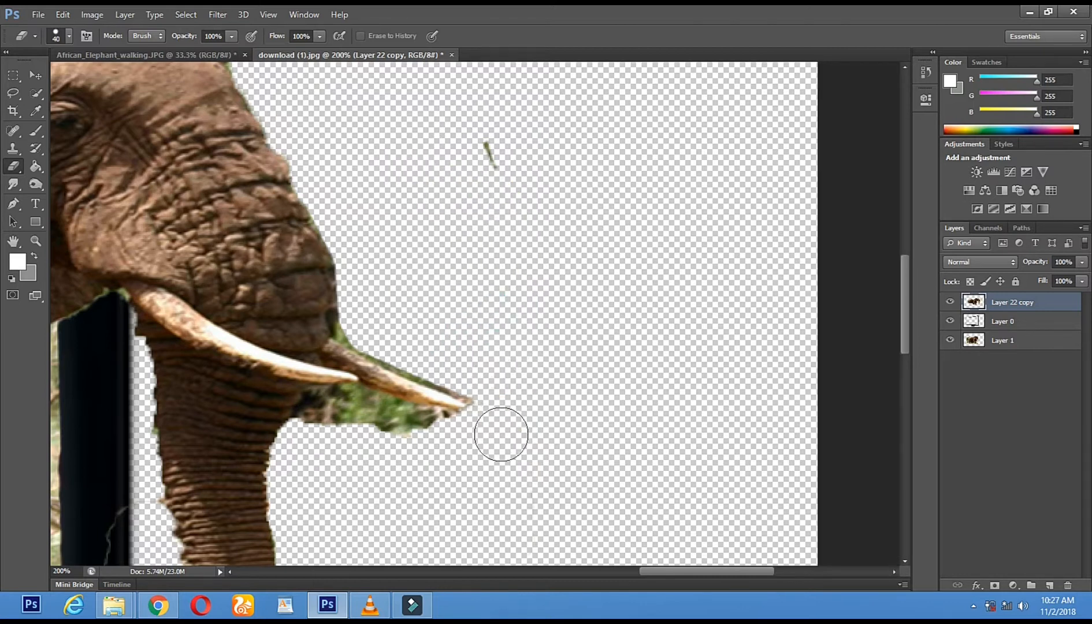
pyautogui.moveTo(325, 418)
pyautogui.mouseDown()
pyautogui.moveTo(459, 447)
pyautogui.moveTo(480, 439)
pyautogui.mouseUp()
# Step: Set the eraser size to 20 px, trim the green fringe around the far tusk and its tip, and erase the stray speck above
pyautogui.rightClick(598, 236)
pyautogui.moveTo(632, 268); pyautogui.dragTo(627, 269)
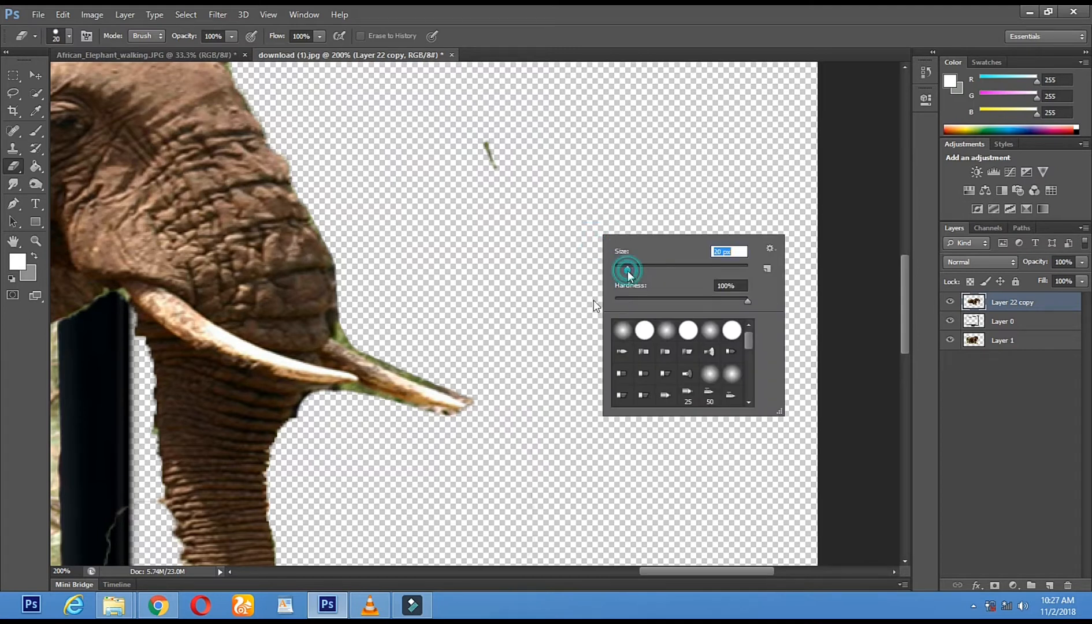
pyautogui.click(293, 439)
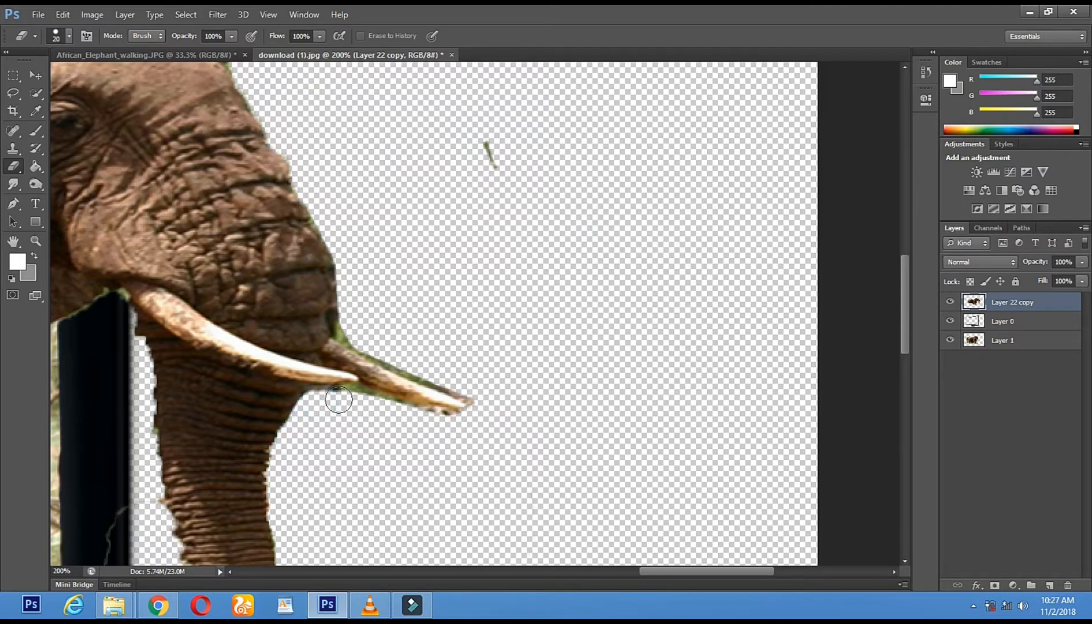
pyautogui.click(384, 410)
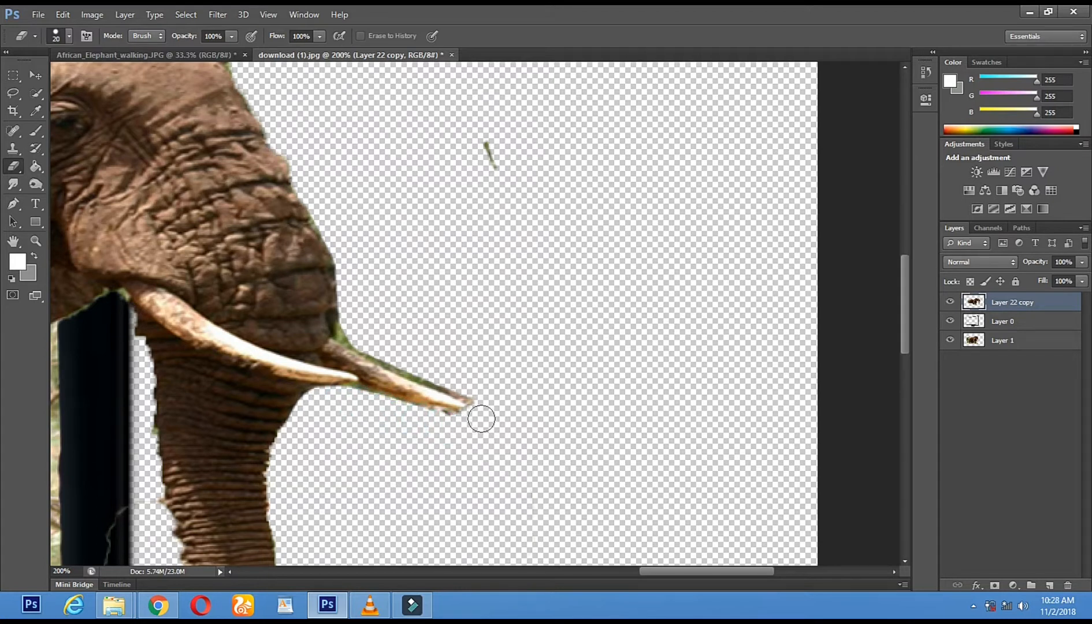
pyautogui.click(352, 330)
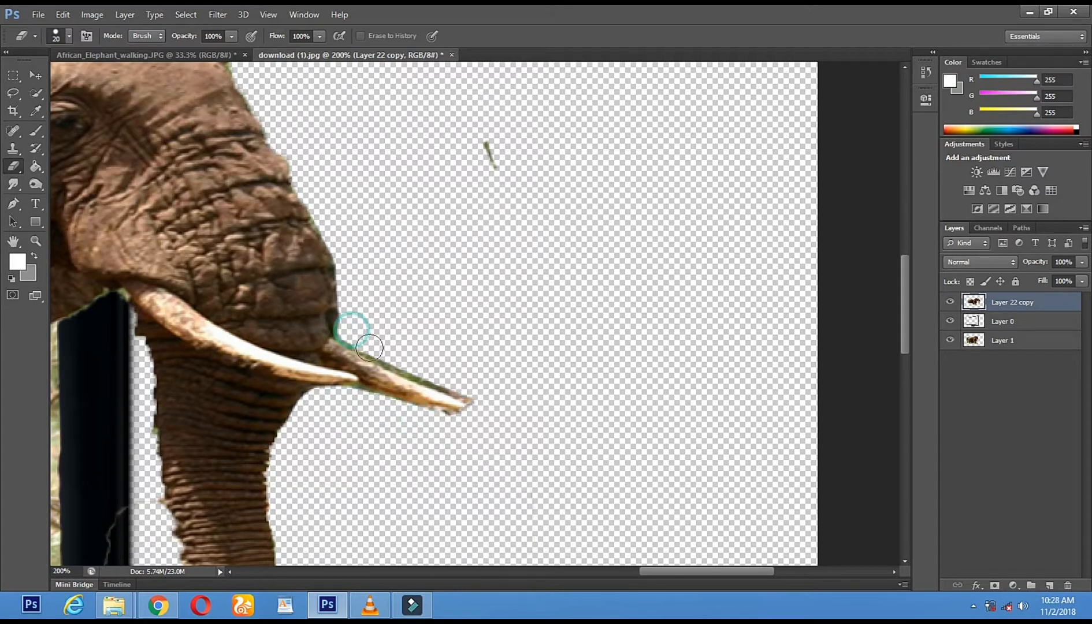
pyautogui.click(377, 349)
pyautogui.moveTo(418, 368); pyautogui.dragTo(441, 378)
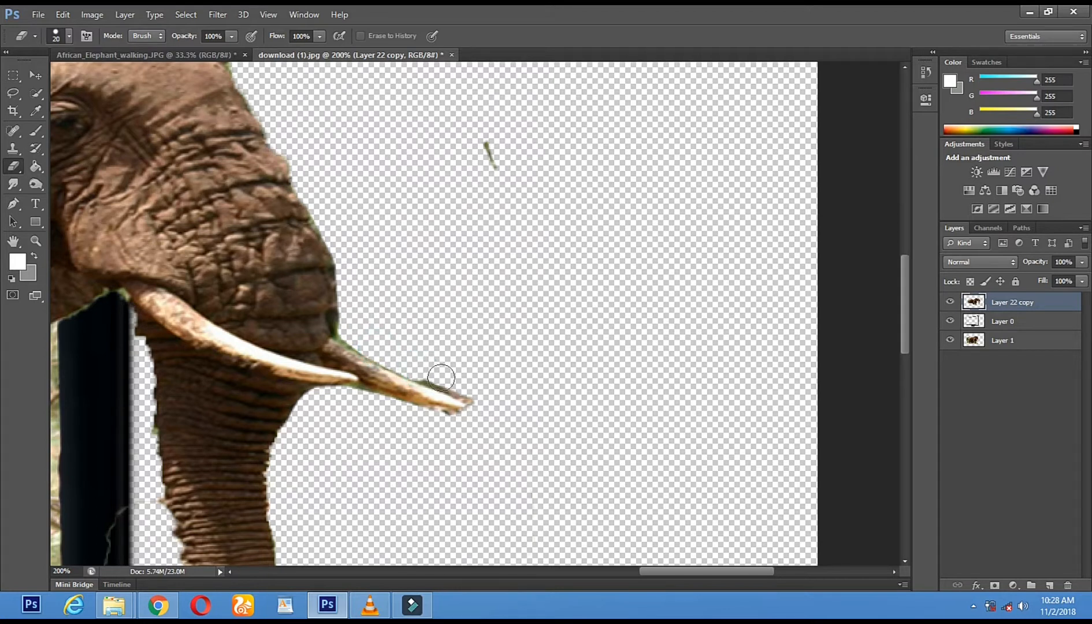
pyautogui.click(480, 397)
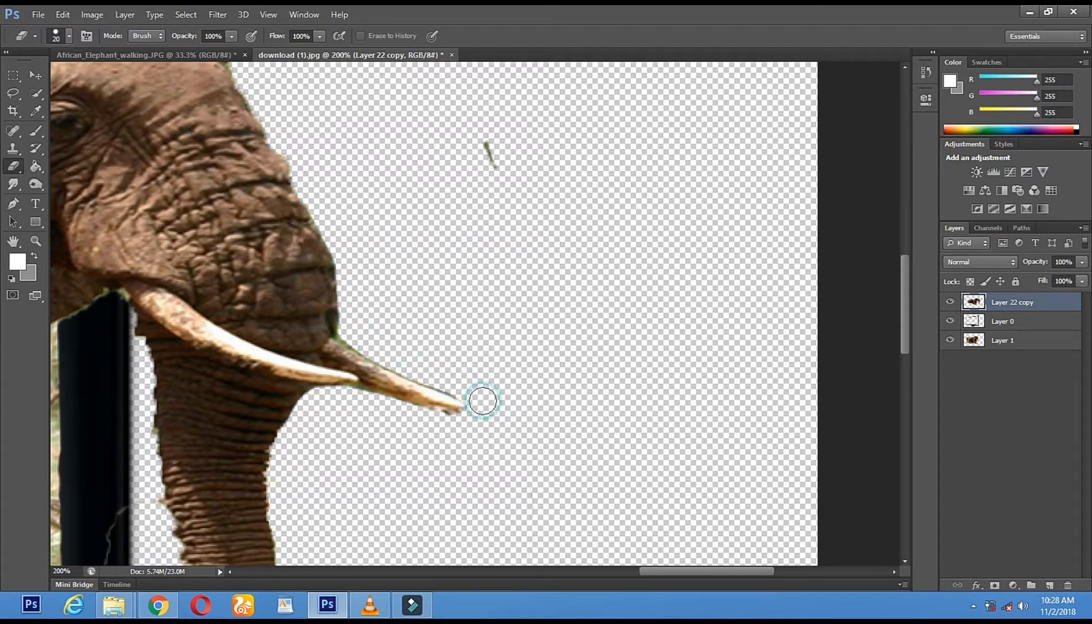
pyautogui.click(475, 427)
pyautogui.click(419, 421)
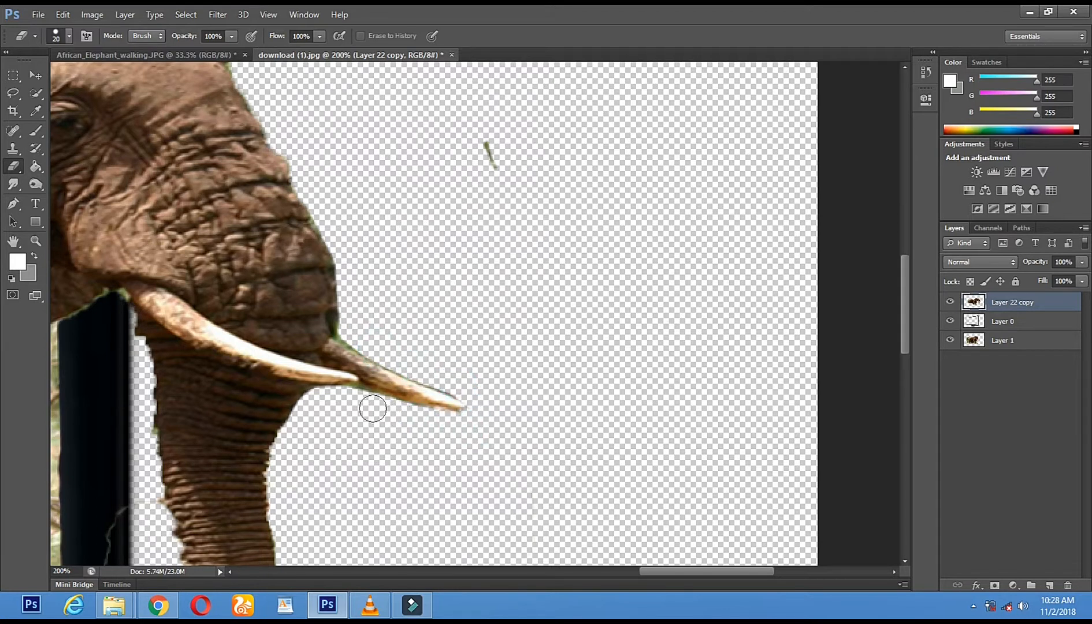
pyautogui.moveTo(442, 171)
pyautogui.mouseDown()
pyautogui.moveTo(465, 174)
pyautogui.moveTo(515, 241)
pyautogui.moveTo(496, 124)
pyautogui.mouseUp()
# Step: Enlarge the eraser and erase the stray twig line left over the television's right frame beside the trunk
pyautogui.click(35, 240)
pyautogui.moveTo(215, 349); pyautogui.dragTo(335, 170)
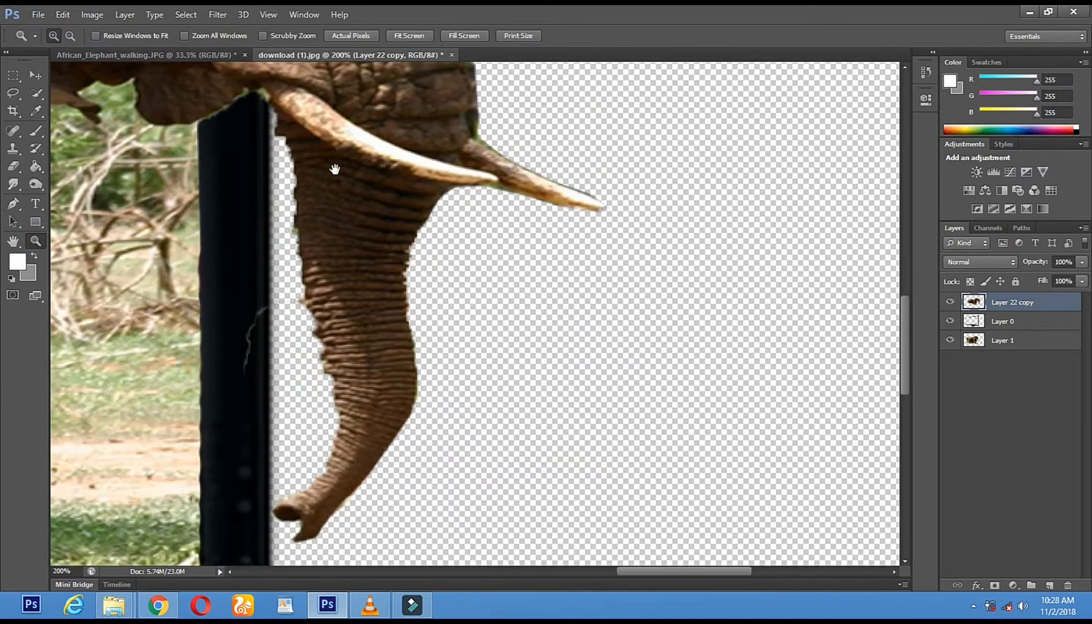
pyautogui.click(19, 173)
pyautogui.rightClick(288, 313)
pyautogui.click(371, 343)
pyautogui.click(236, 325)
# Step: Set the eraser size to 32 px and erase the green fringe over the frame between the mouth and the near tusk
pyautogui.moveTo(330, 241); pyautogui.dragTo(606, 473)
pyautogui.rightClick(585, 406)
pyautogui.click(625, 439)
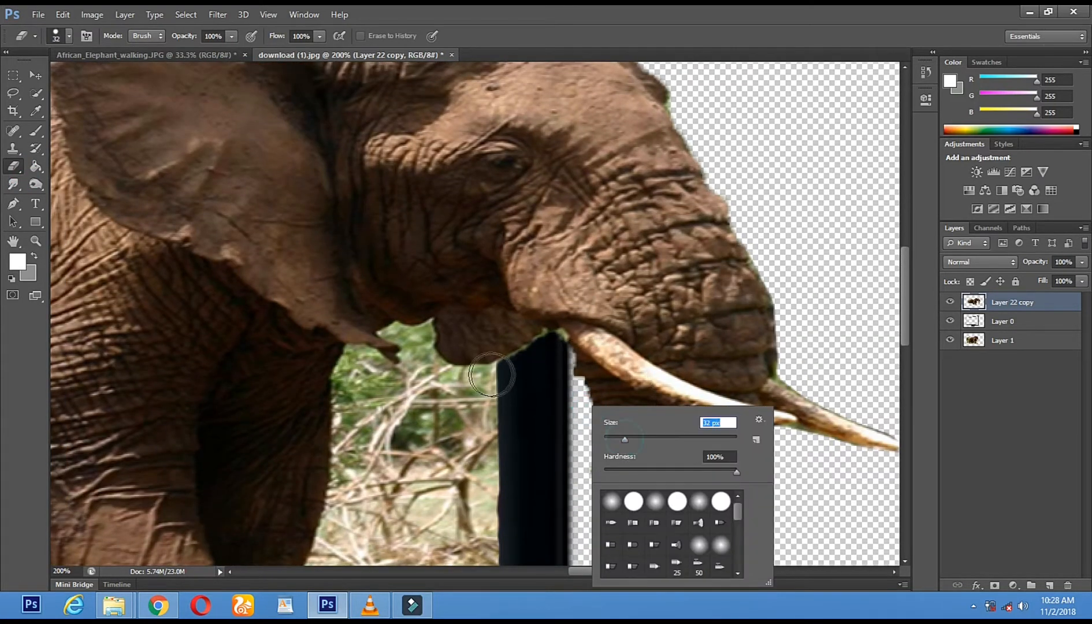
pyautogui.click(521, 373)
pyautogui.moveTo(521, 372); pyautogui.dragTo(554, 348)
pyautogui.click(554, 347)
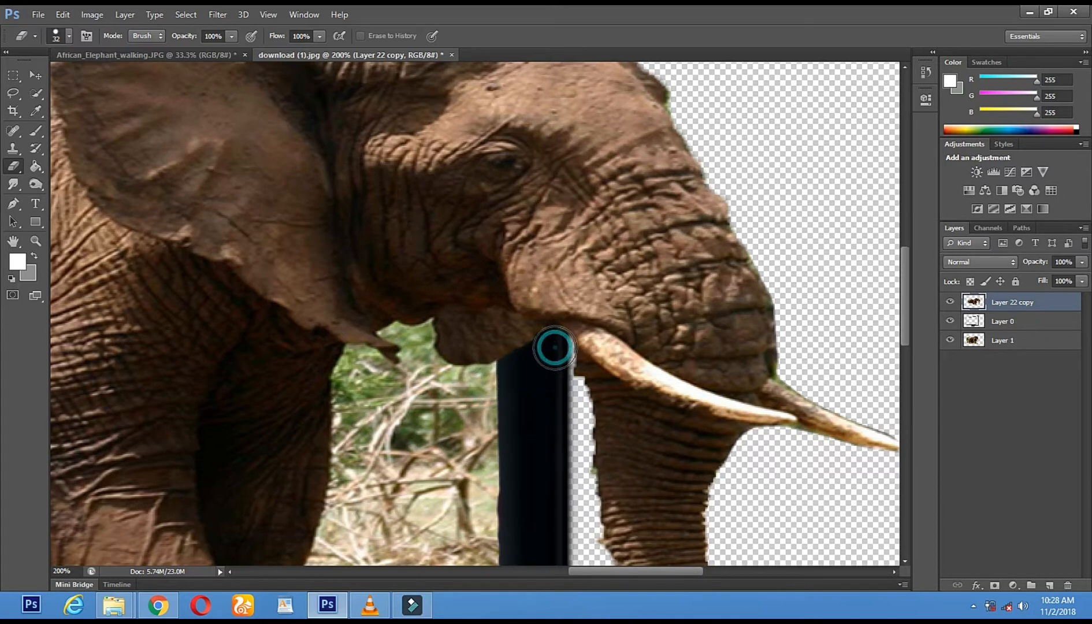
pyautogui.click(34, 241)
pyautogui.keyDown('alt'); pyautogui.click(434, 298); pyautogui.keyUp('alt')
pyautogui.keyDown('alt'); pyautogui.click(434, 297); pyautogui.keyUp('alt')
pyautogui.click(680, 241)
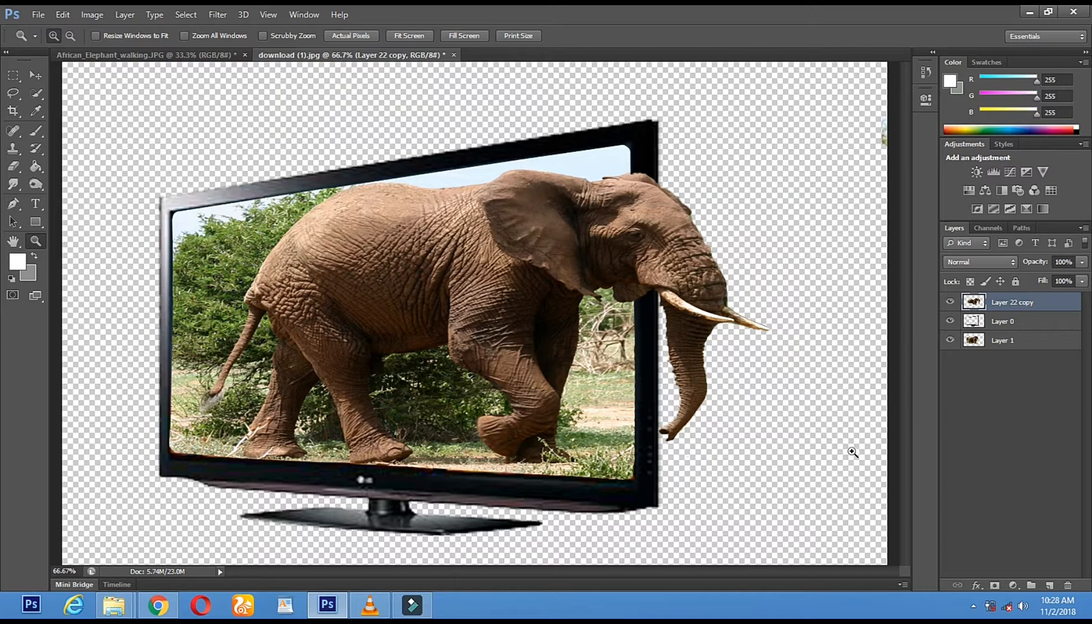
pyautogui.click(975, 605)
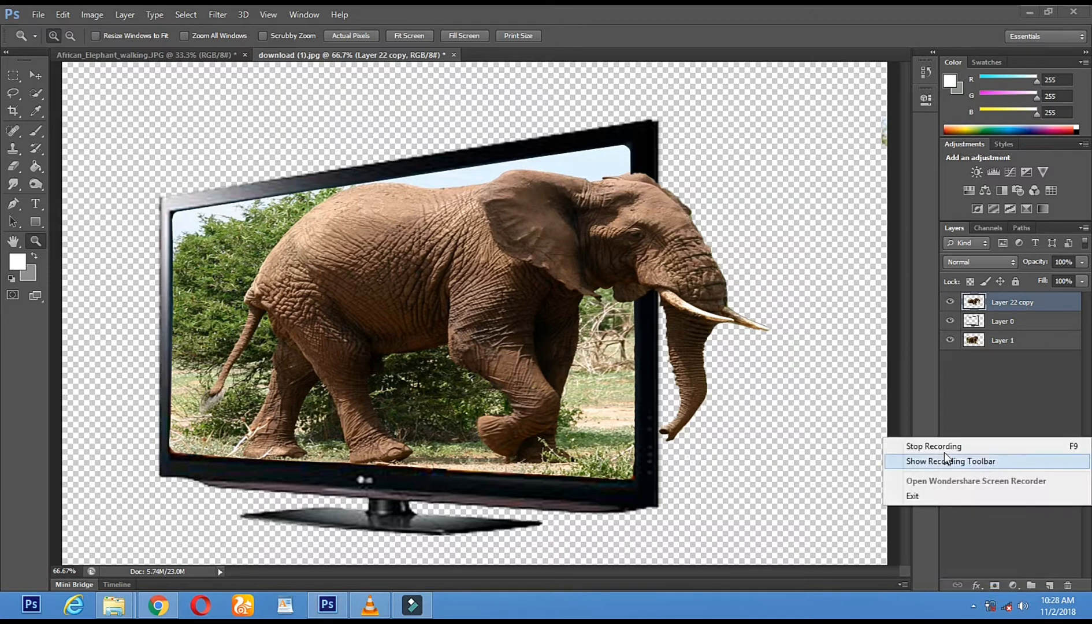
pyautogui.click(945, 450)
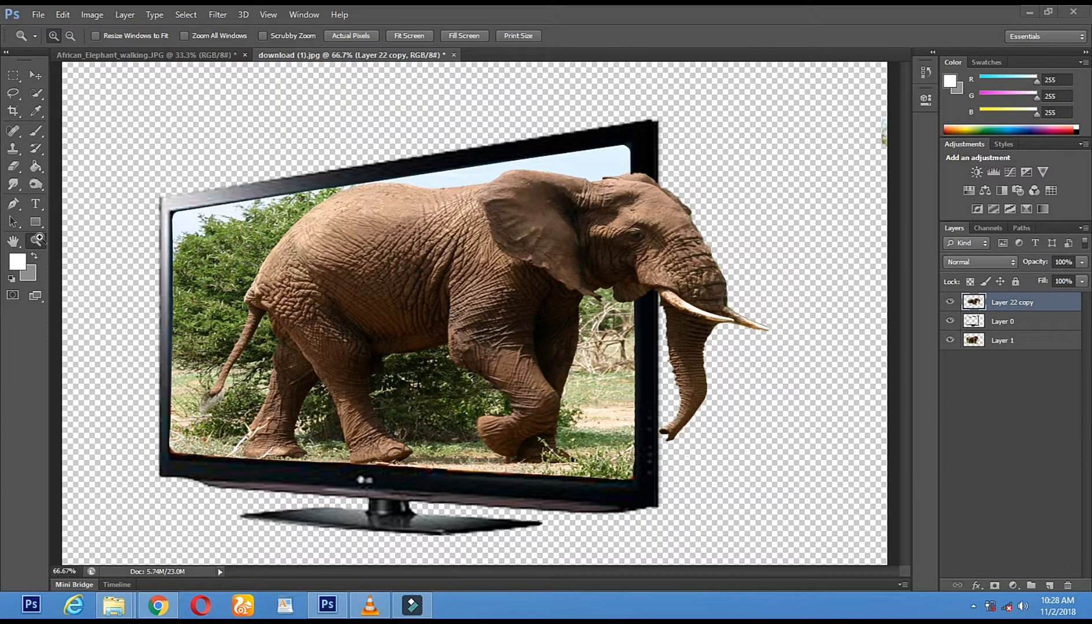
# Step: Set the eraser size to 13 px and trim the green fringe along the upper and lower edges of the far tusk
pyautogui.click(768, 312)
pyautogui.click(735, 361)
pyautogui.click(703, 113)
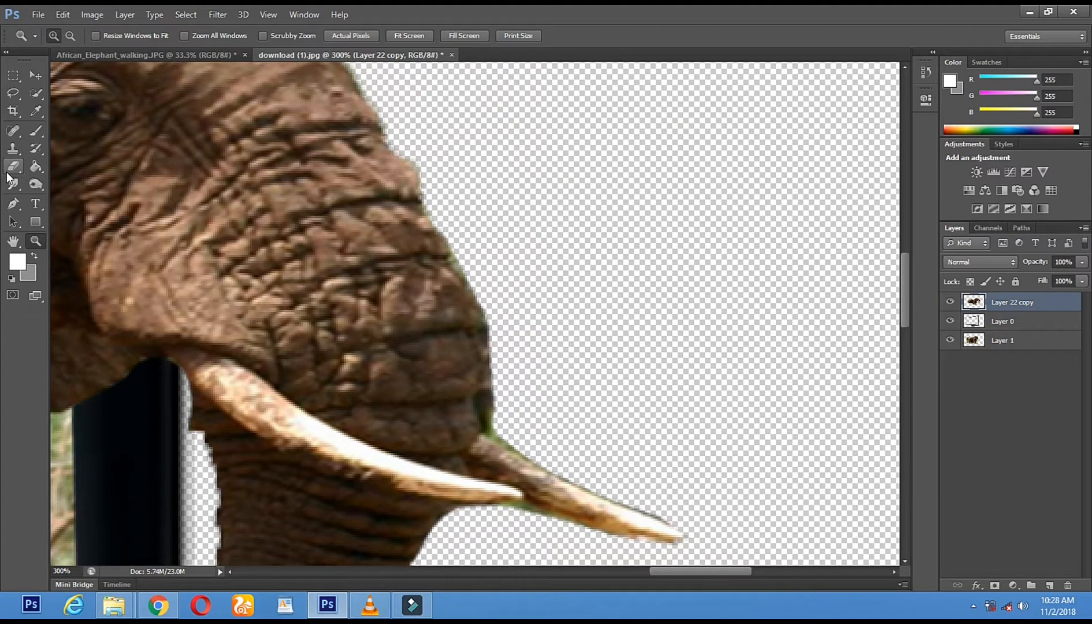
pyautogui.click(14, 167)
pyautogui.rightClick(638, 293)
pyautogui.click(665, 326)
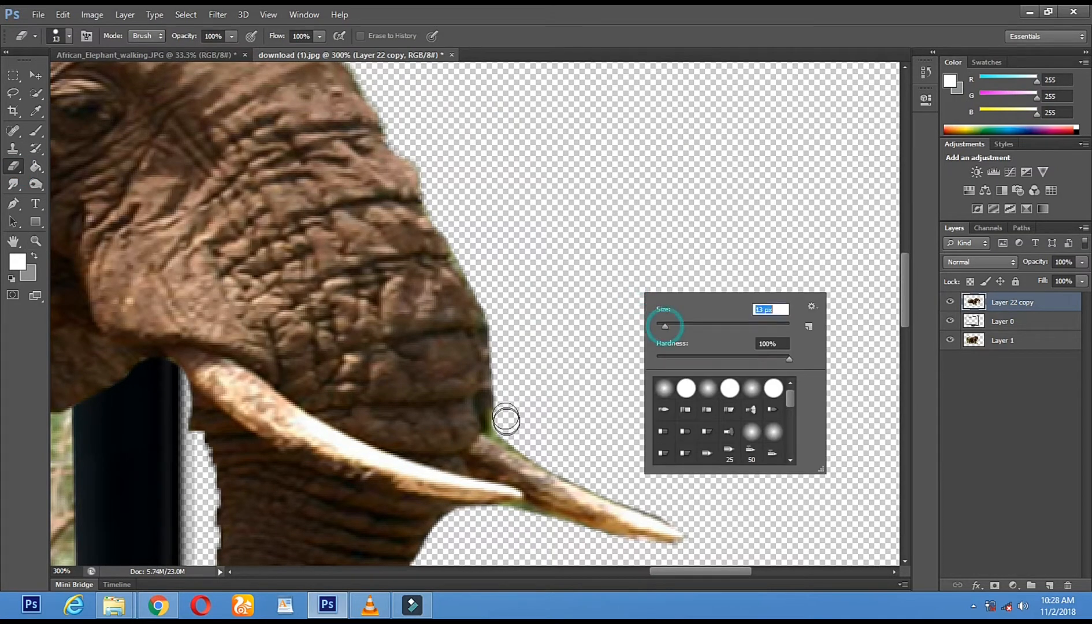
pyautogui.click(501, 427)
pyautogui.moveTo(561, 466); pyautogui.dragTo(682, 512)
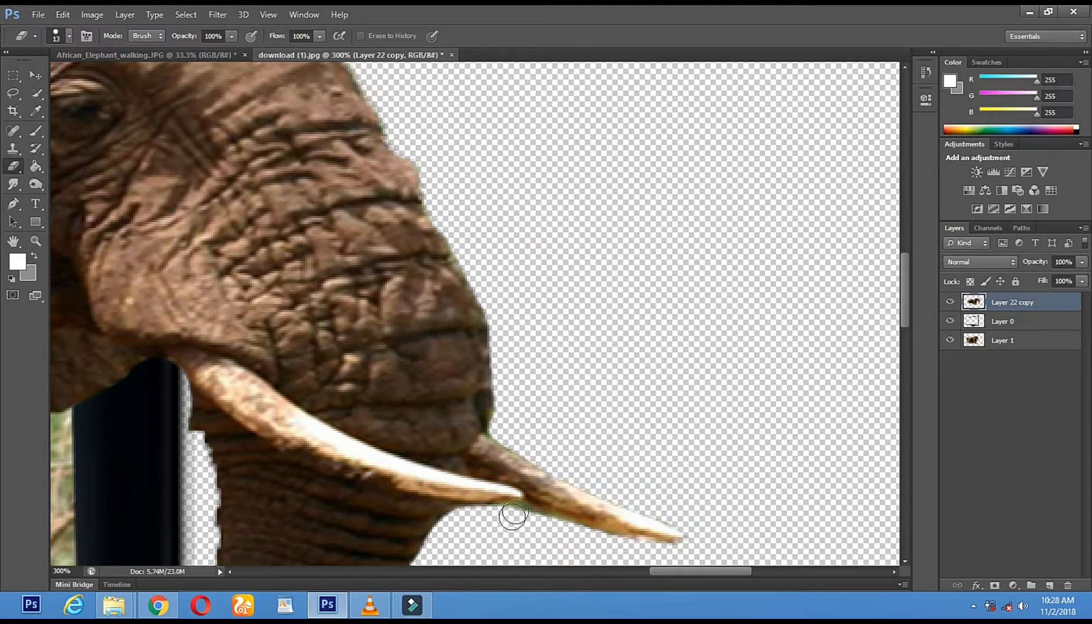
pyautogui.moveTo(520, 517)
pyautogui.mouseDown()
pyautogui.moveTo(561, 520)
pyautogui.moveTo(614, 545)
pyautogui.mouseUp()
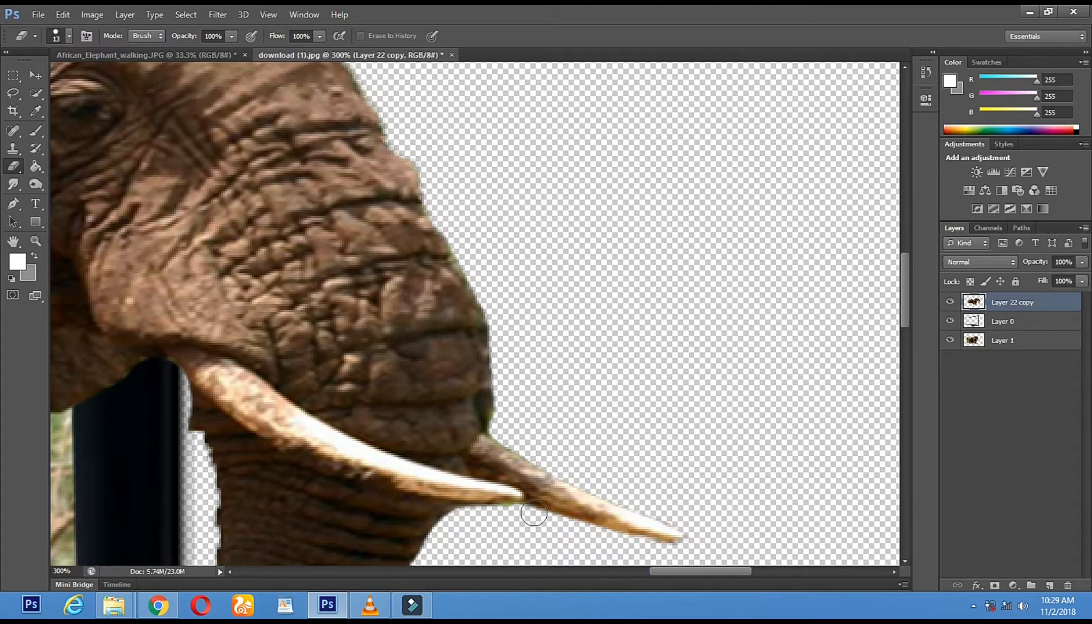
# Step: Erase the remaining green fringe along the trunk's upper front edge and up over the forehead to the television frame
pyautogui.keyDown('shift'); pyautogui.click(503, 374); pyautogui.keyUp('shift')
pyautogui.keyDown('shift'); pyautogui.click(502, 327); pyautogui.keyUp('shift')
pyautogui.press('space')
pyautogui.moveTo(489, 133)
pyautogui.mouseDown()
pyautogui.moveTo(549, 456)
pyautogui.moveTo(523, 564)
pyautogui.mouseUp()
pyautogui.click(395, 331)
pyautogui.keyDown('shift'); pyautogui.click(401, 352); pyautogui.keyUp('shift')
pyautogui.keyDown('shift'); pyautogui.click(379, 291); pyautogui.keyUp('shift')
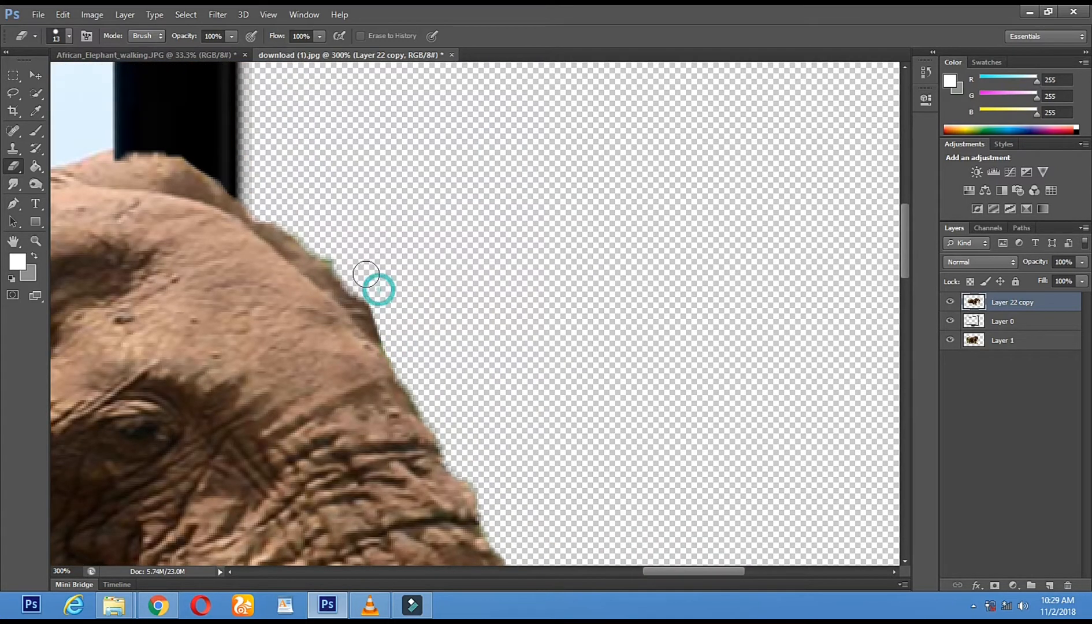
pyautogui.keyDown('shift'); pyautogui.click(281, 210); pyautogui.keyUp('shift')
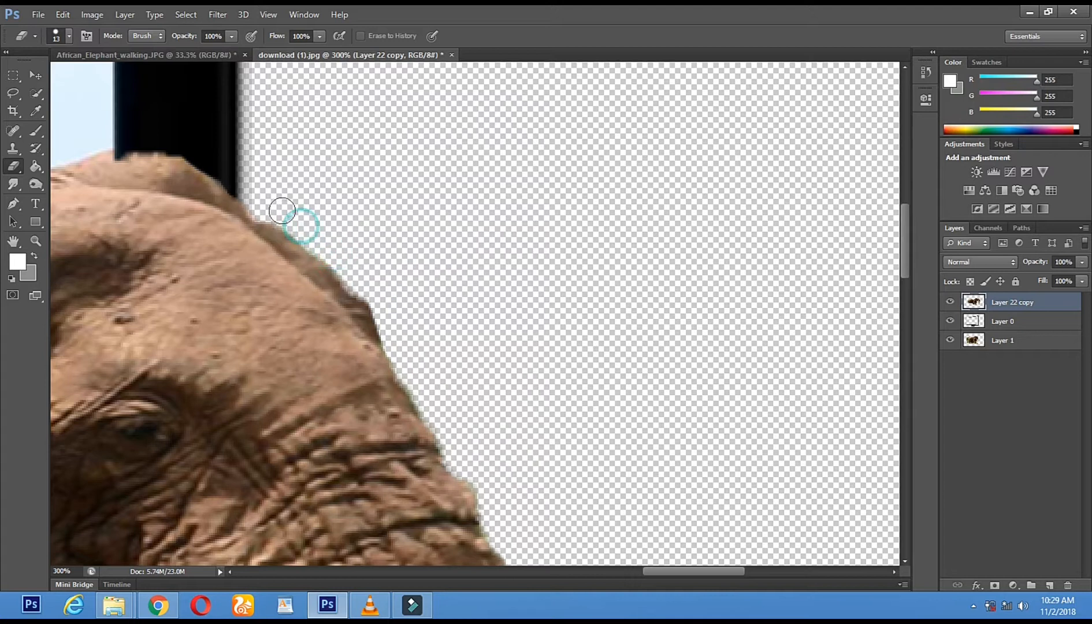
# Step: Examine the cleaned head, trunk and tusk edges against the whole television composite
pyautogui.keyDown('alt'); pyautogui.click(392, 278); pyautogui.keyUp('alt')
pyautogui.keyDown('alt'); pyautogui.click(392, 278); pyautogui.keyUp('alt')
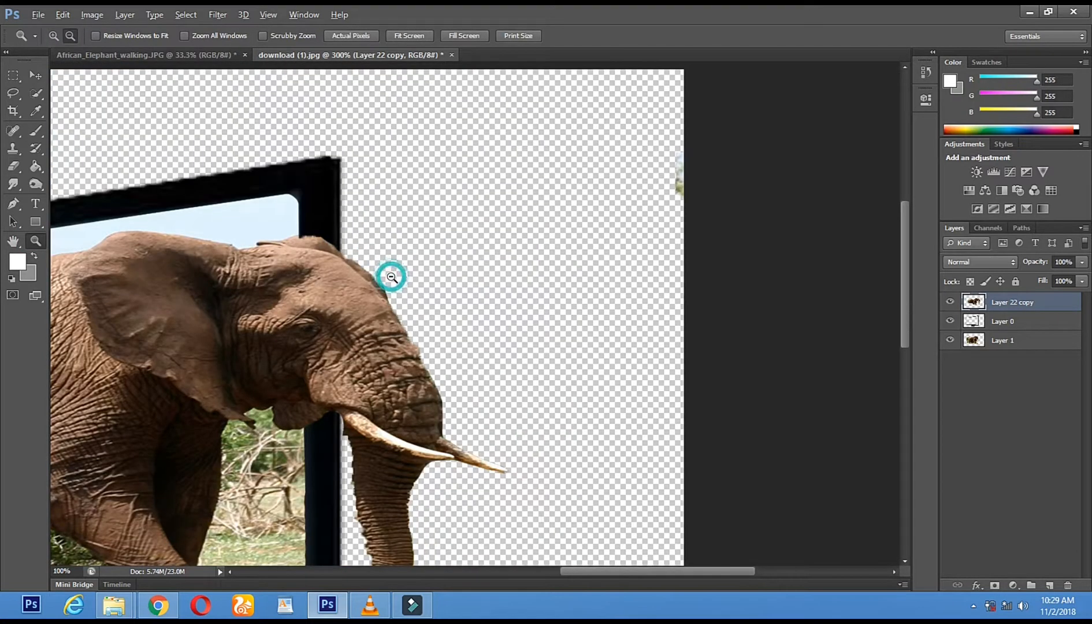
pyautogui.keyDown('alt'); pyautogui.click(390, 276); pyautogui.keyUp('alt')
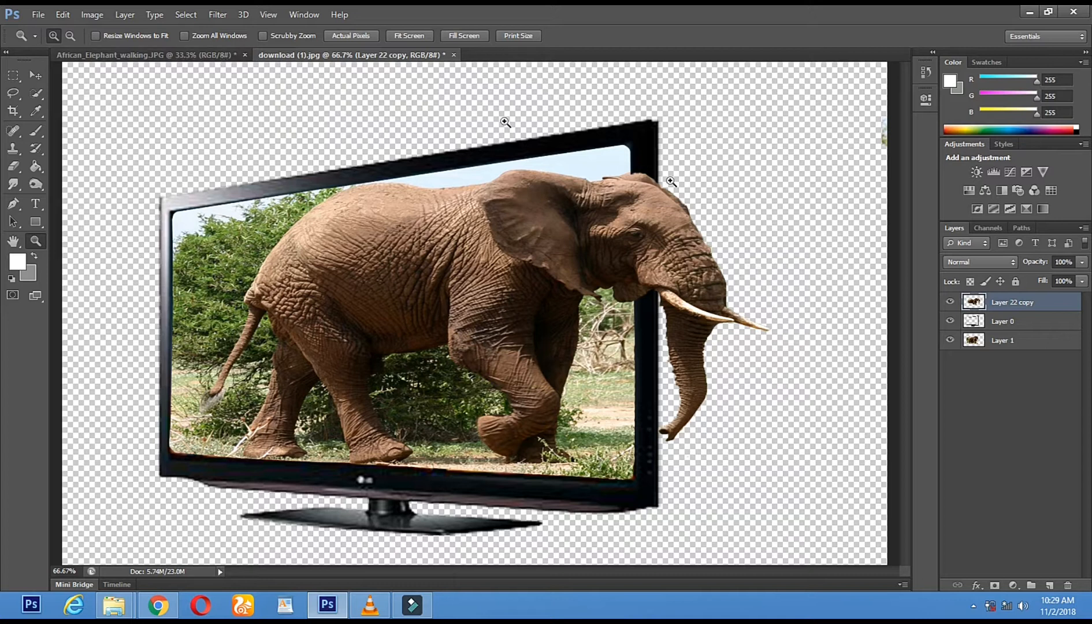
pyautogui.click(779, 157)
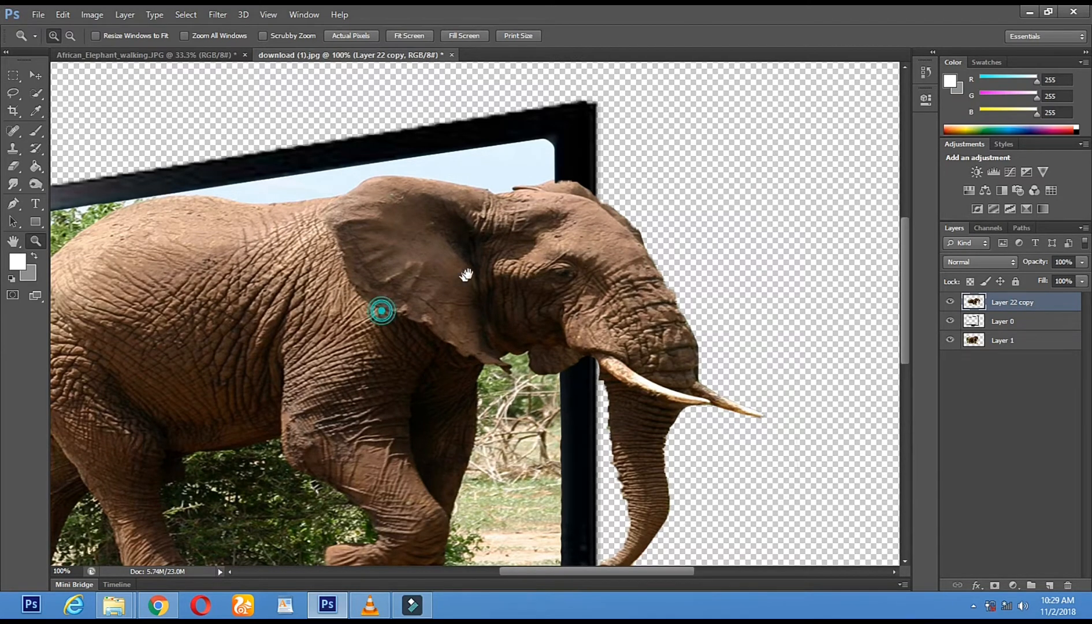
pyautogui.moveTo(382, 309); pyautogui.dragTo(469, 274)
pyautogui.keyDown('alt'); pyautogui.click(543, 302); pyautogui.keyUp('alt')
pyautogui.keyDown('alt'); pyautogui.click(543, 302); pyautogui.keyUp('alt')
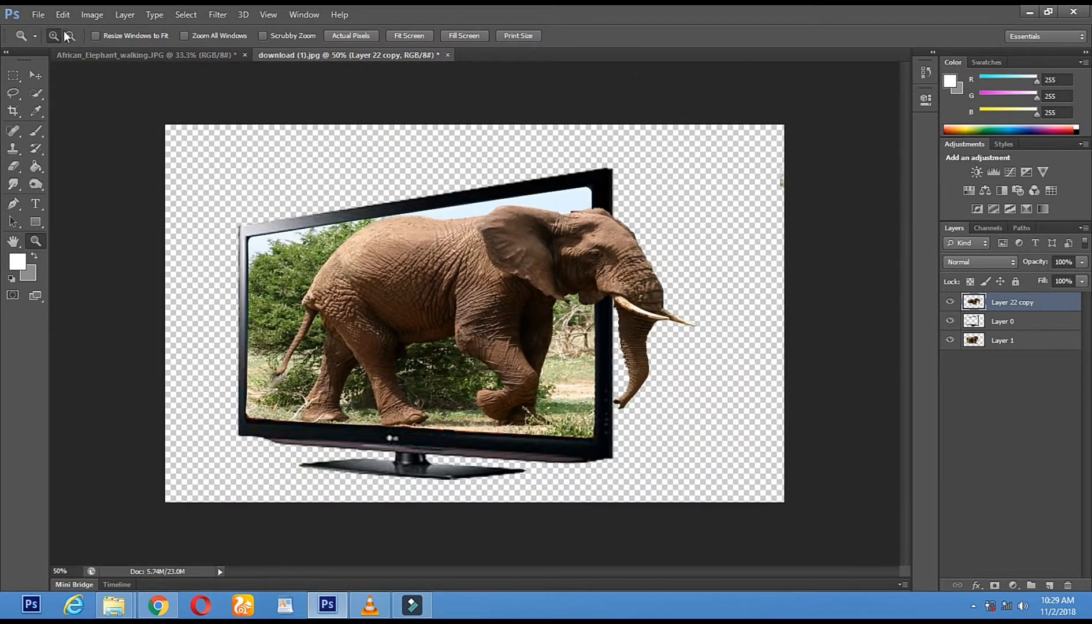
pyautogui.press('v')
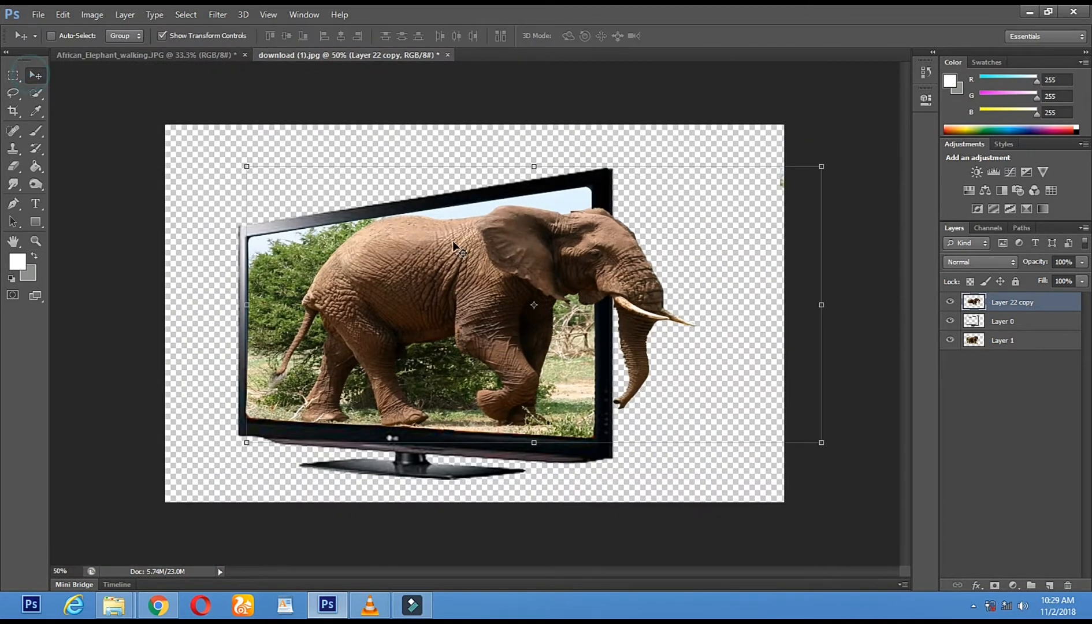
pyautogui.click(10, 94)
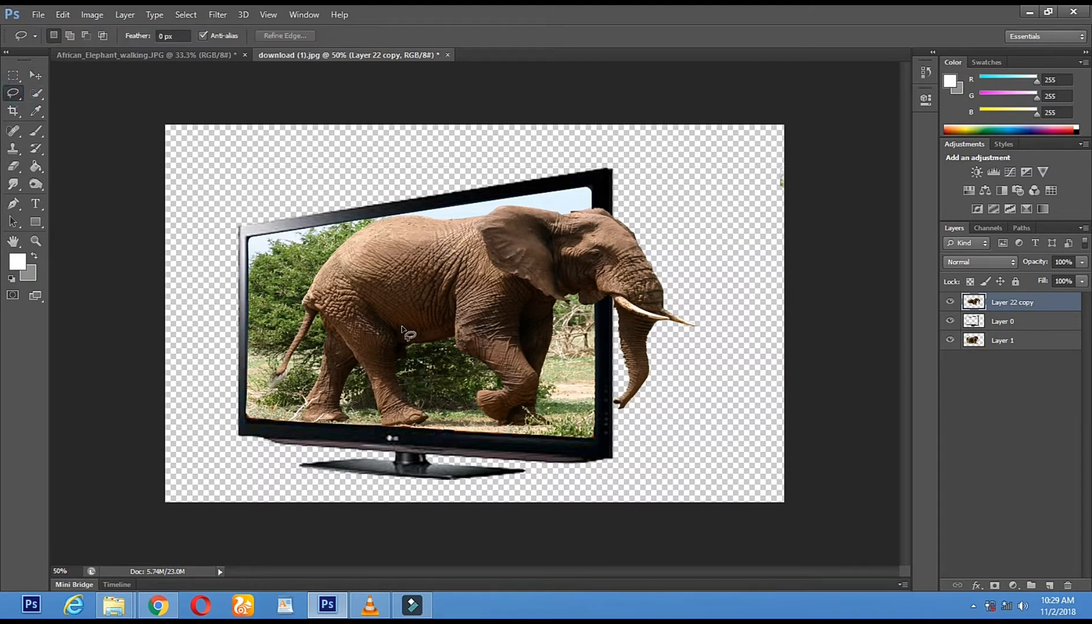
pyautogui.click(35, 241)
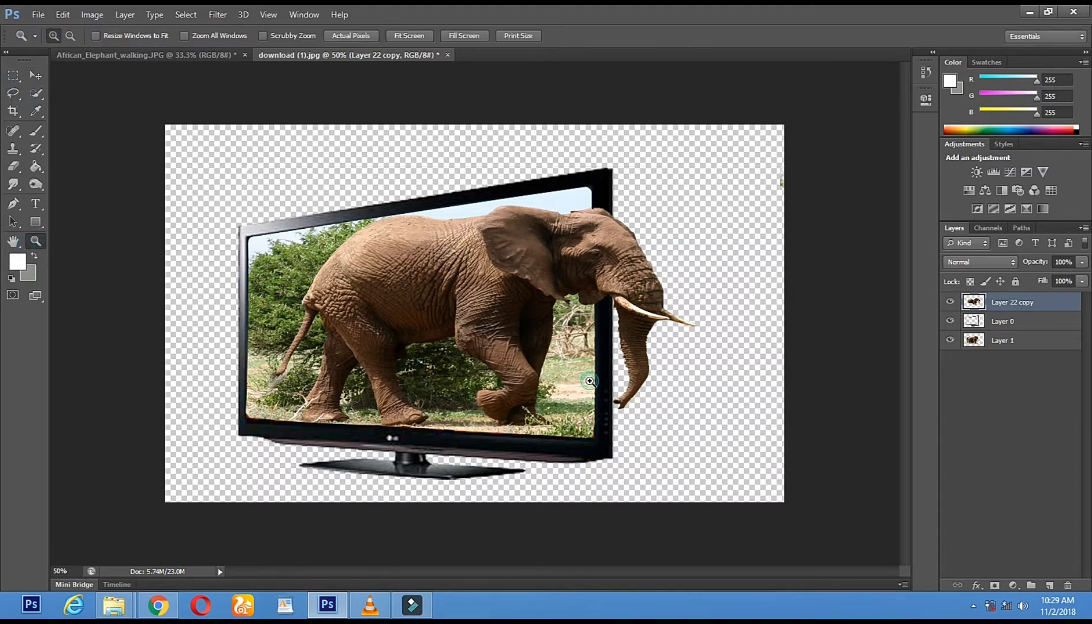
pyautogui.click(522, 408)
pyautogui.click(522, 408)
pyautogui.moveTo(682, 239)
pyautogui.mouseDown()
pyautogui.moveTo(504, 352)
pyautogui.moveTo(565, 291)
pyautogui.moveTo(452, 383)
pyautogui.mouseUp()
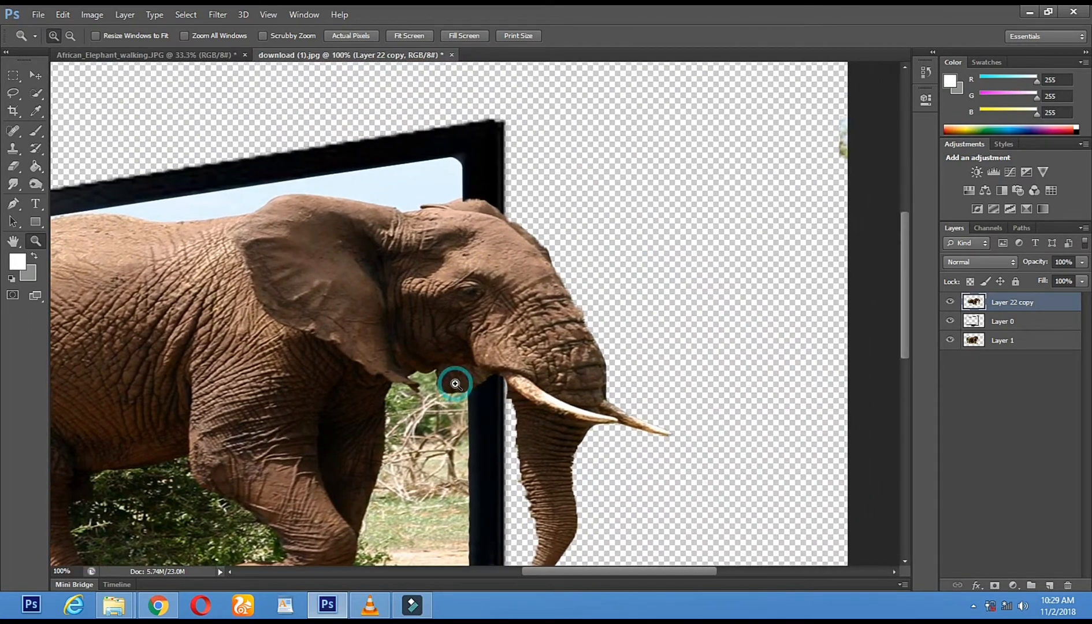
# Step: Sharpen the top edge of the elephant's head using the 24 px textured brush resized to 26 px
pyautogui.click(14, 190)
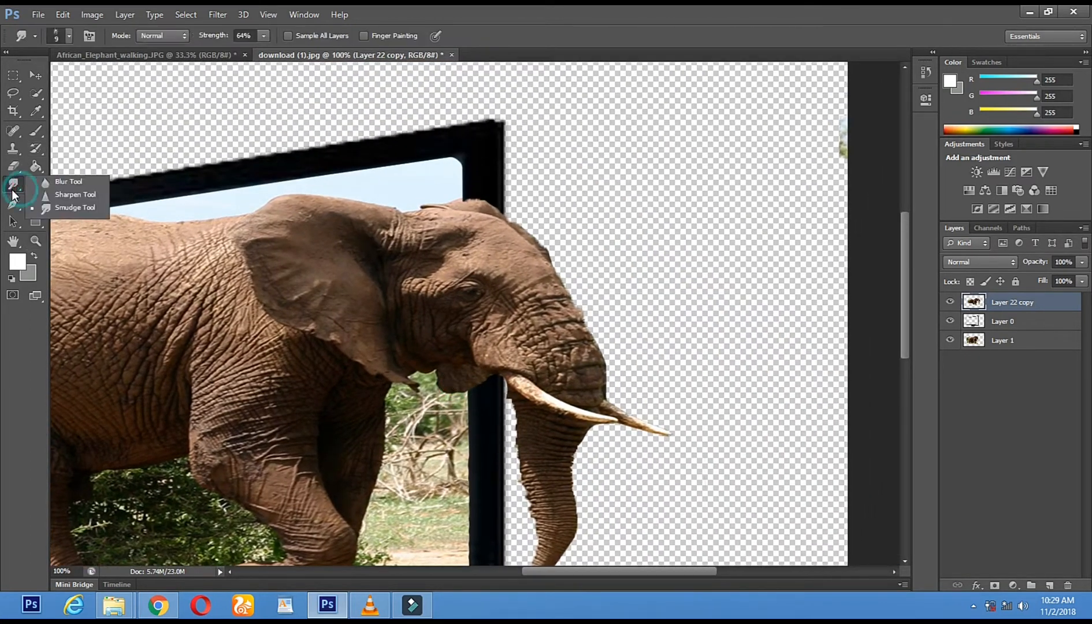
pyautogui.click(43, 207)
pyautogui.click(14, 184)
pyautogui.click(58, 192)
pyautogui.rightClick(628, 195)
pyautogui.moveTo(779, 304); pyautogui.dragTo(779, 330)
pyautogui.click(763, 312)
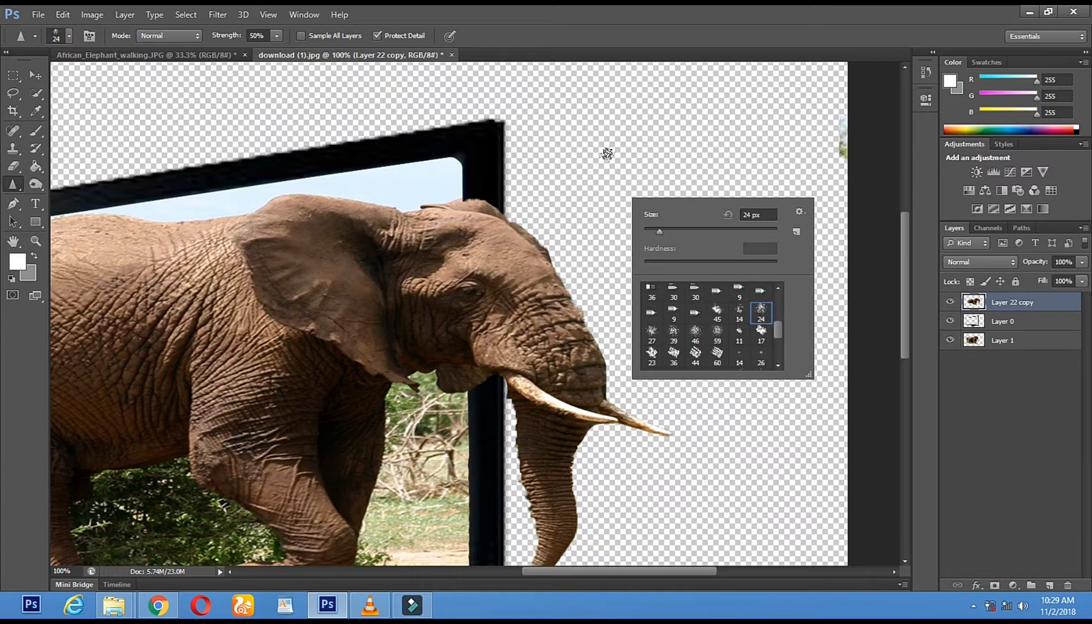
pyautogui.click(581, 212)
pyautogui.rightClick(580, 210)
pyautogui.moveTo(613, 239)
pyautogui.mouseDown()
pyautogui.moveTo(652, 244)
pyautogui.moveTo(613, 243)
pyautogui.mouseUp()
pyautogui.click(463, 198)
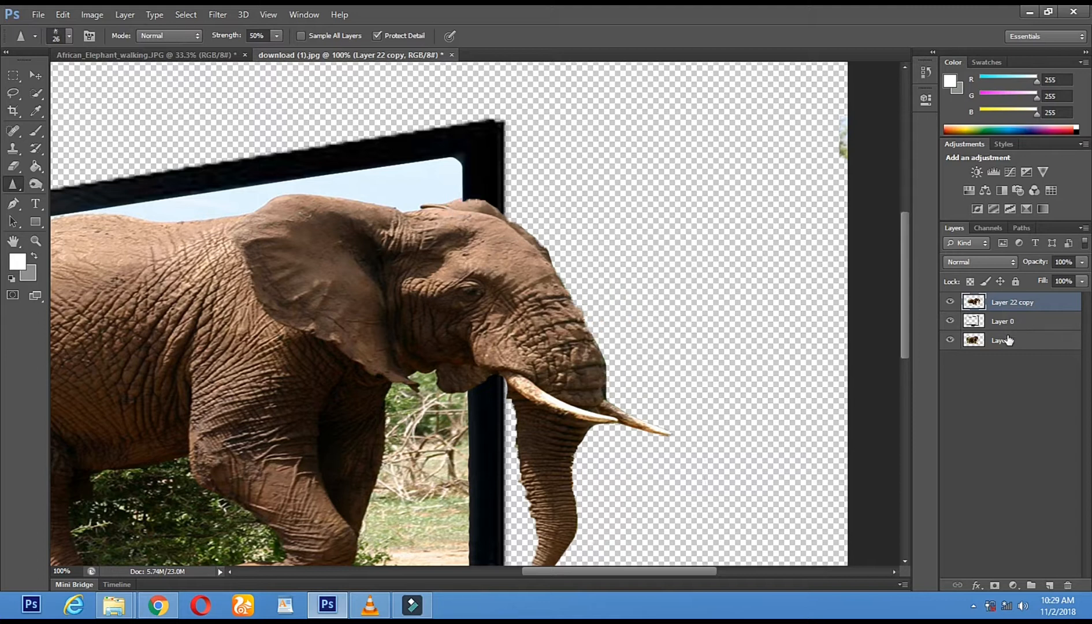
pyautogui.moveTo(506, 216)
pyautogui.mouseDown()
pyautogui.moveTo(514, 223)
pyautogui.moveTo(491, 219)
pyautogui.mouseUp()
# Step: Smudge the forehead's outer edge with a 99 px textured brush
pyautogui.click(13, 93)
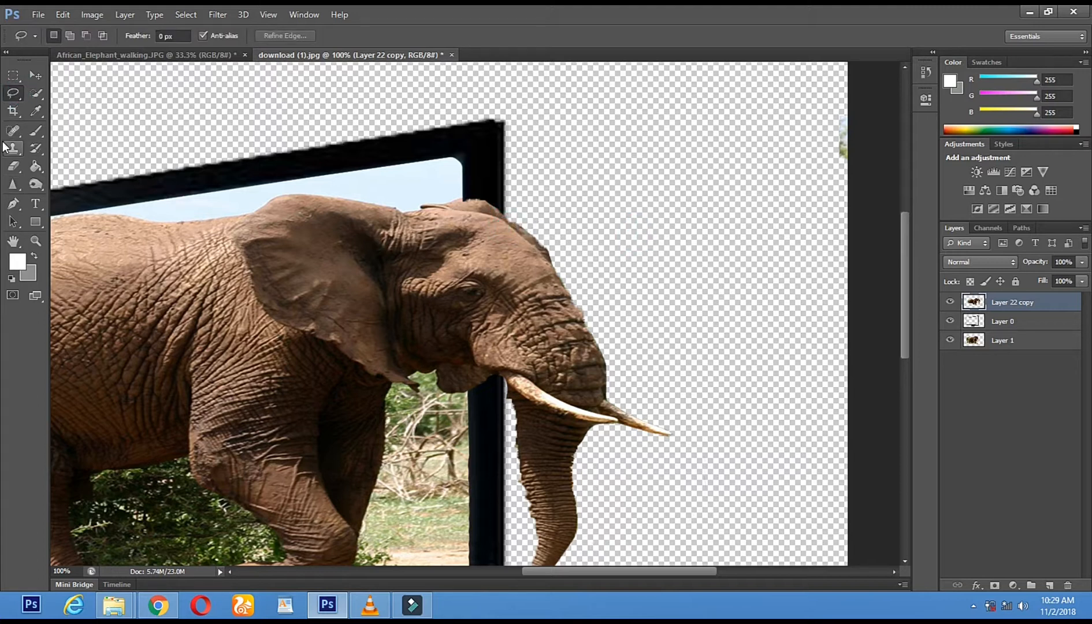
pyautogui.click(14, 196)
pyautogui.rightClick(14, 190)
pyautogui.rightClick(16, 208)
pyautogui.rightClick(17, 186)
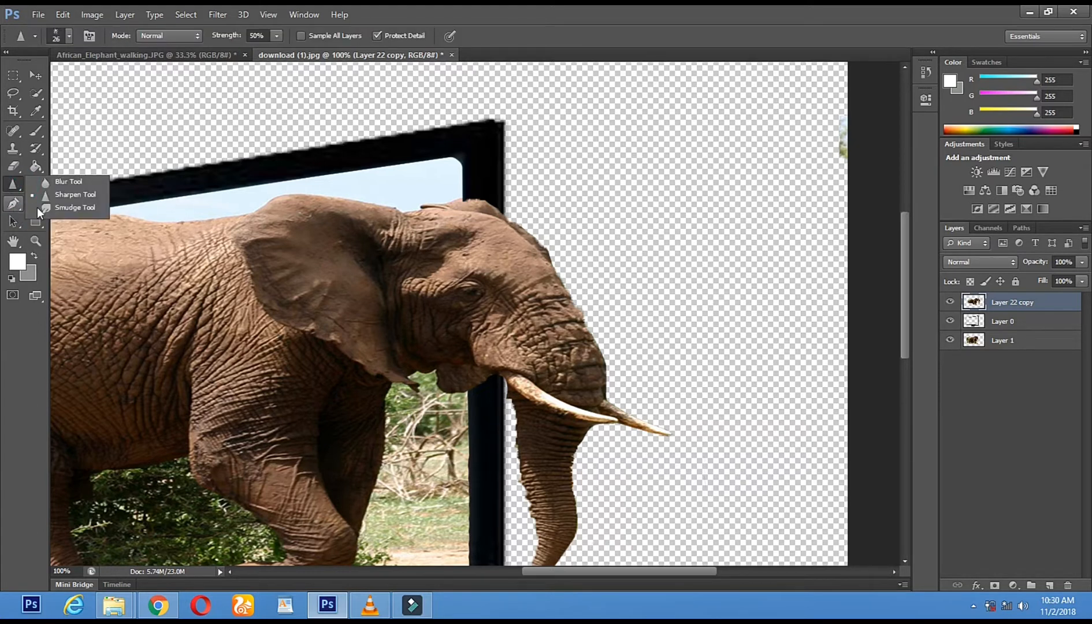
pyautogui.click(45, 207)
pyautogui.rightClick(646, 283)
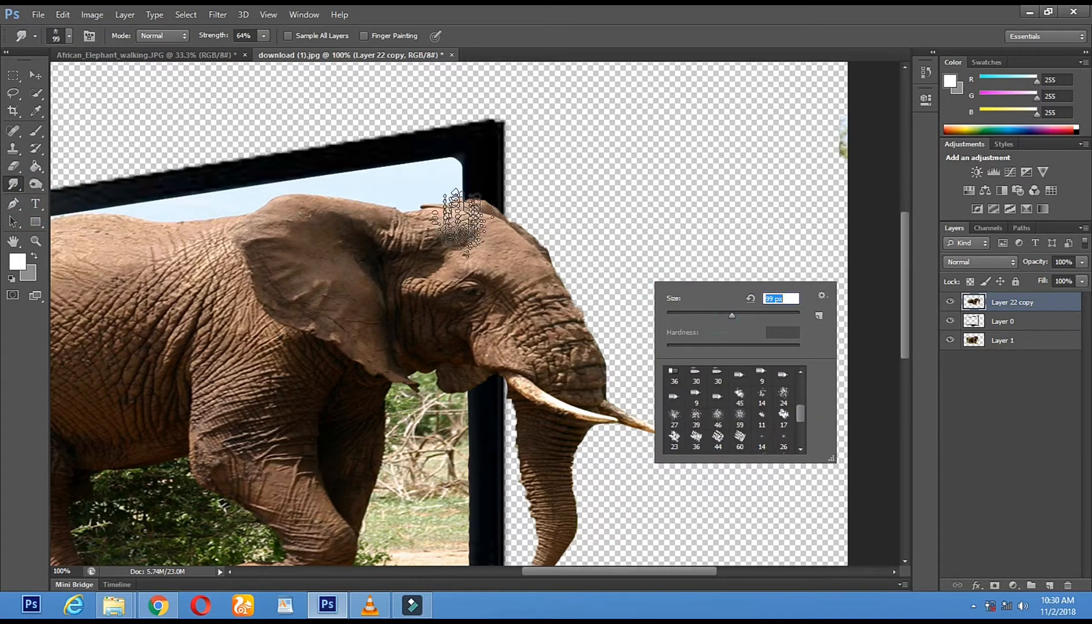
pyautogui.press('Return')
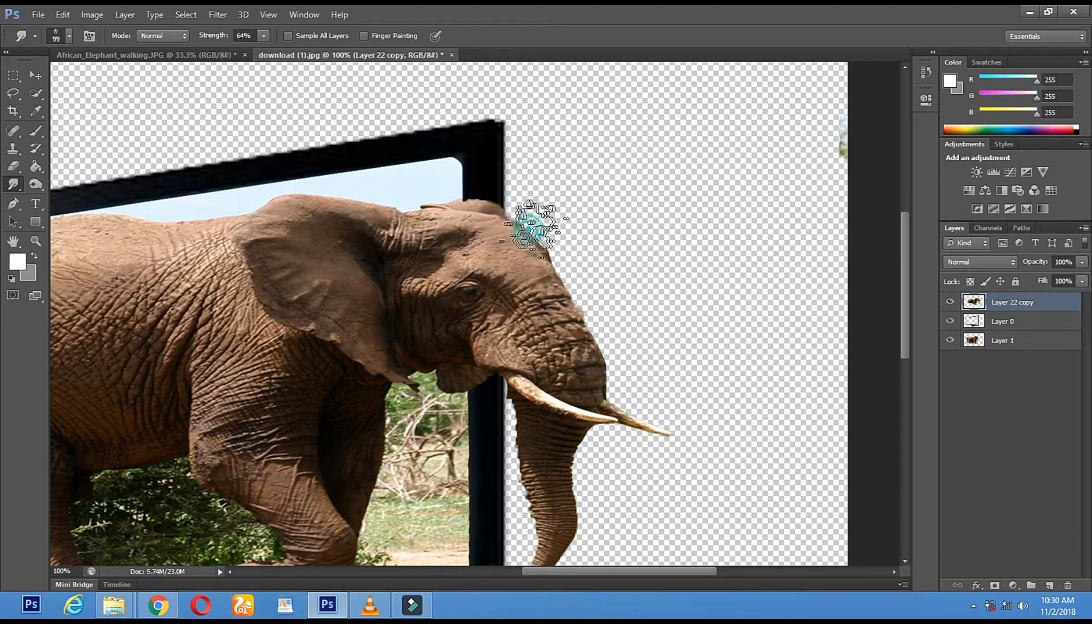
# Step: Set the smudge brush to 65 px and roughen the front edge from the forehead down along the trunk
pyautogui.rightClick(596, 252)
pyautogui.click(629, 283)
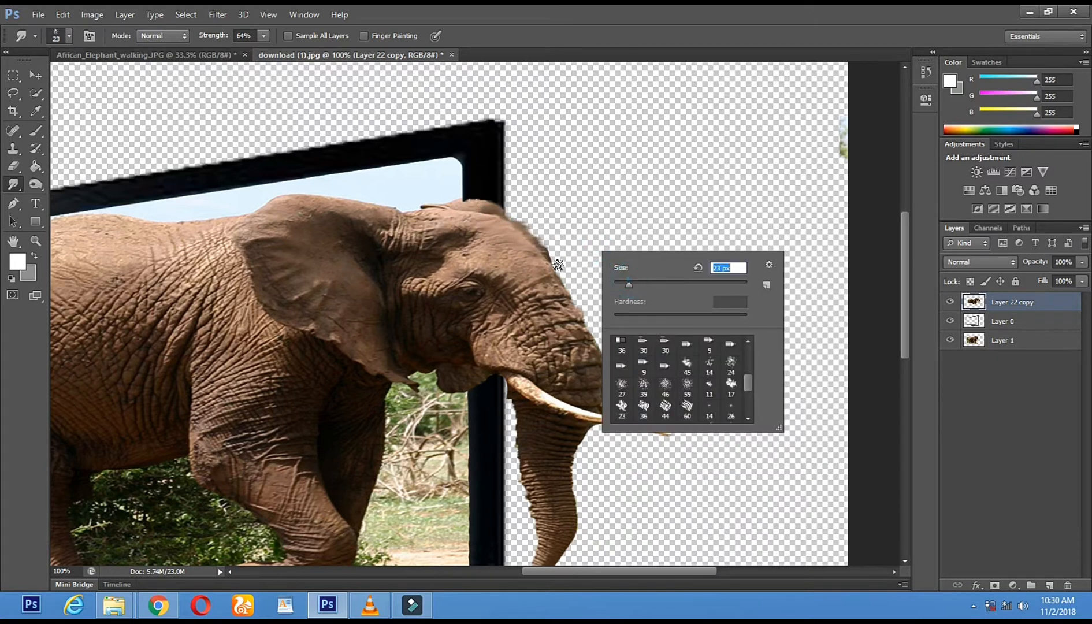
pyautogui.click(655, 284)
pyautogui.press('Return')
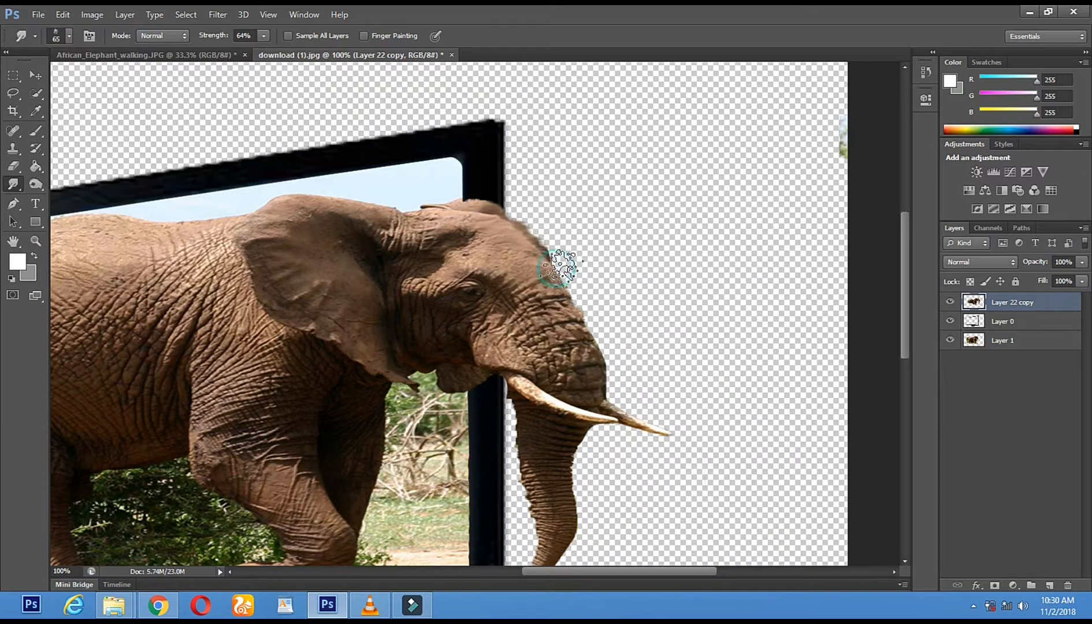
pyautogui.moveTo(575, 279)
pyautogui.mouseDown()
pyautogui.moveTo(611, 355)
pyautogui.moveTo(609, 343)
pyautogui.moveTo(598, 351)
pyautogui.moveTo(611, 388)
pyautogui.moveTo(633, 390)
pyautogui.moveTo(578, 495)
pyautogui.mouseUp()
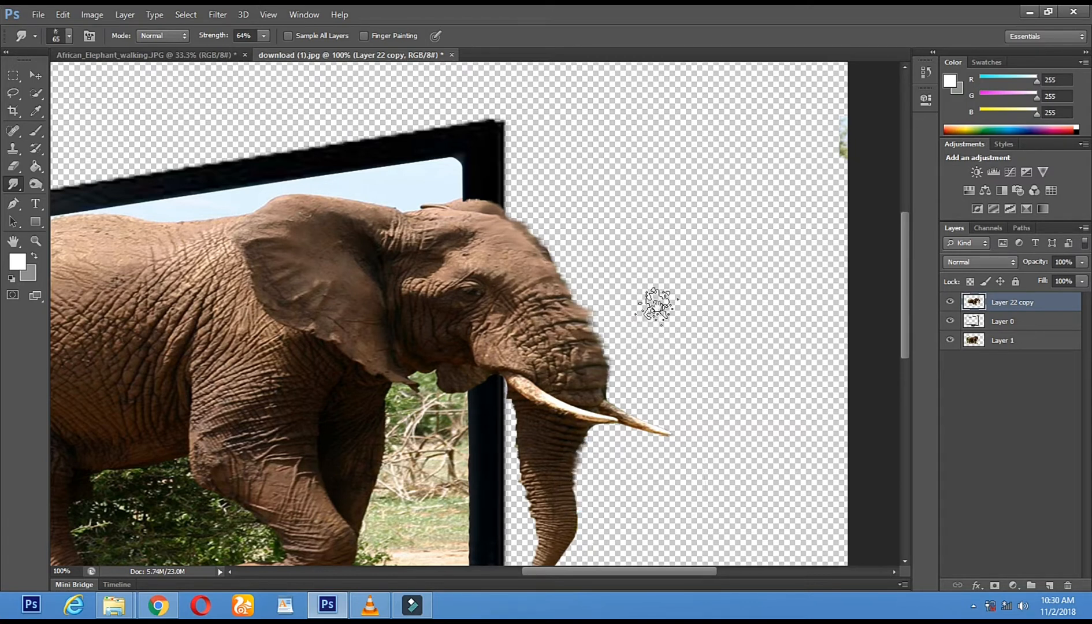
# Step: Smudge the trunk's rear edge beside the television frame, from below the near tusk towards the trunk tip
pyautogui.moveTo(661, 188); pyautogui.dragTo(655, 73)
pyautogui.scroll(-3, 655, 72)
pyautogui.scroll(4, 650, 212)
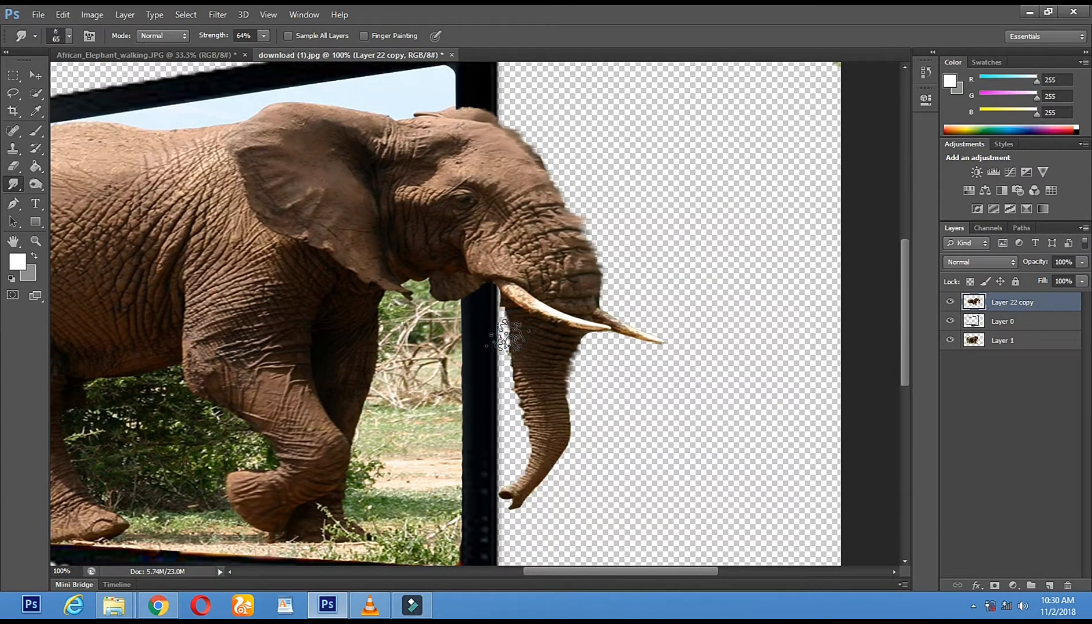
pyautogui.moveTo(512, 352)
pyautogui.mouseDown()
pyautogui.moveTo(535, 441)
pyautogui.moveTo(518, 477)
pyautogui.mouseUp()
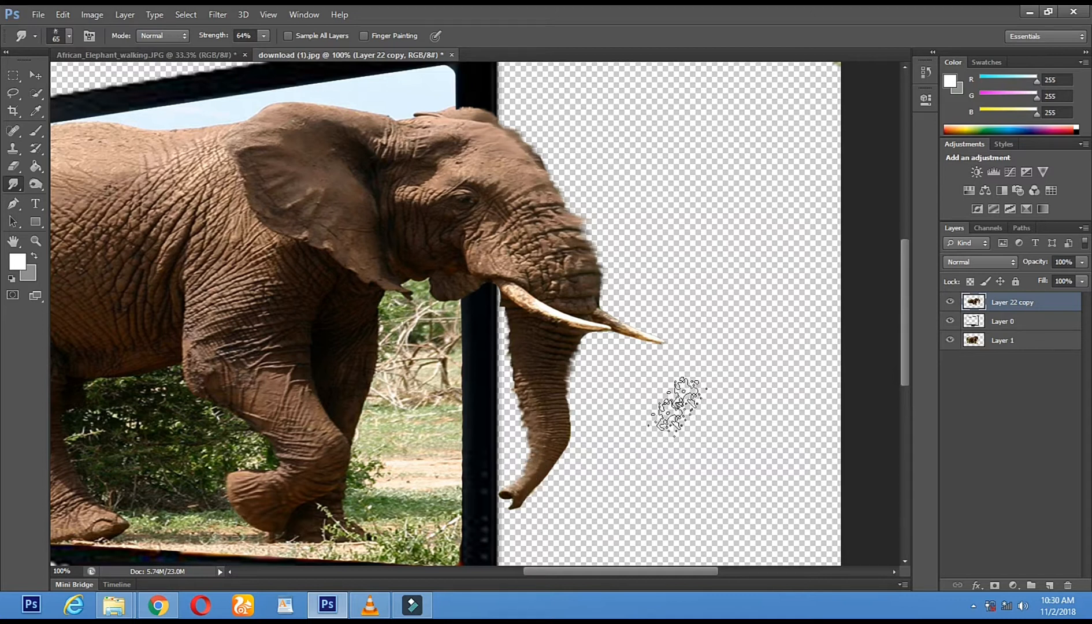
# Step: Burn the midtones along the upper trunk and the top of the head, then undo the last burn stroke over the far tusk
pyautogui.click(38, 240)
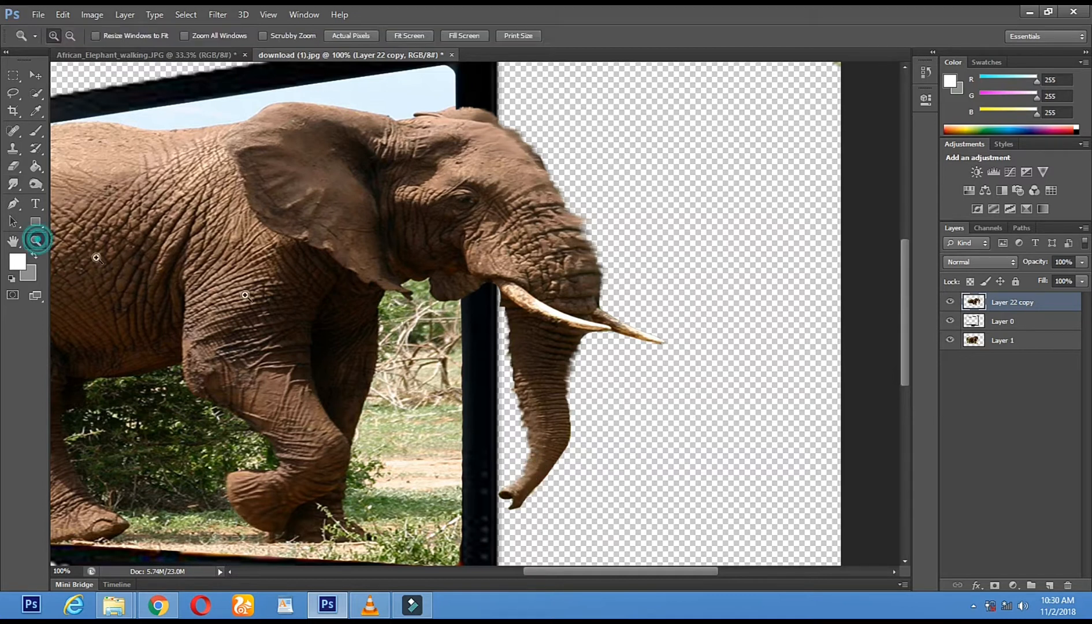
pyautogui.keyDown('alt'); pyautogui.click(433, 328); pyautogui.keyUp('alt')
pyautogui.keyDown('alt'); pyautogui.click(433, 328); pyautogui.keyUp('alt')
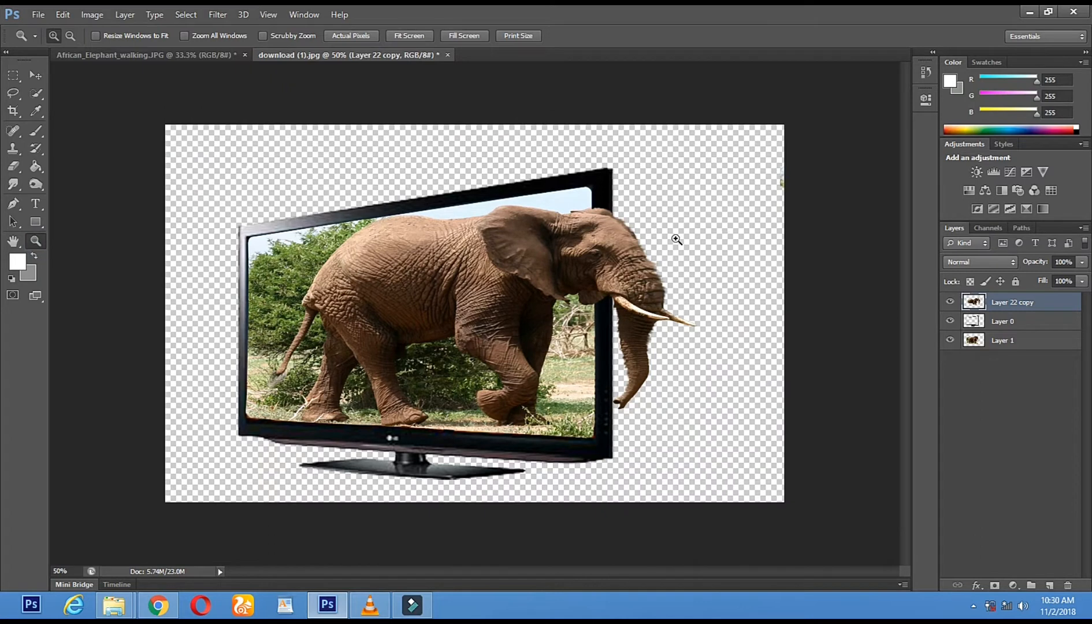
pyautogui.click(435, 273)
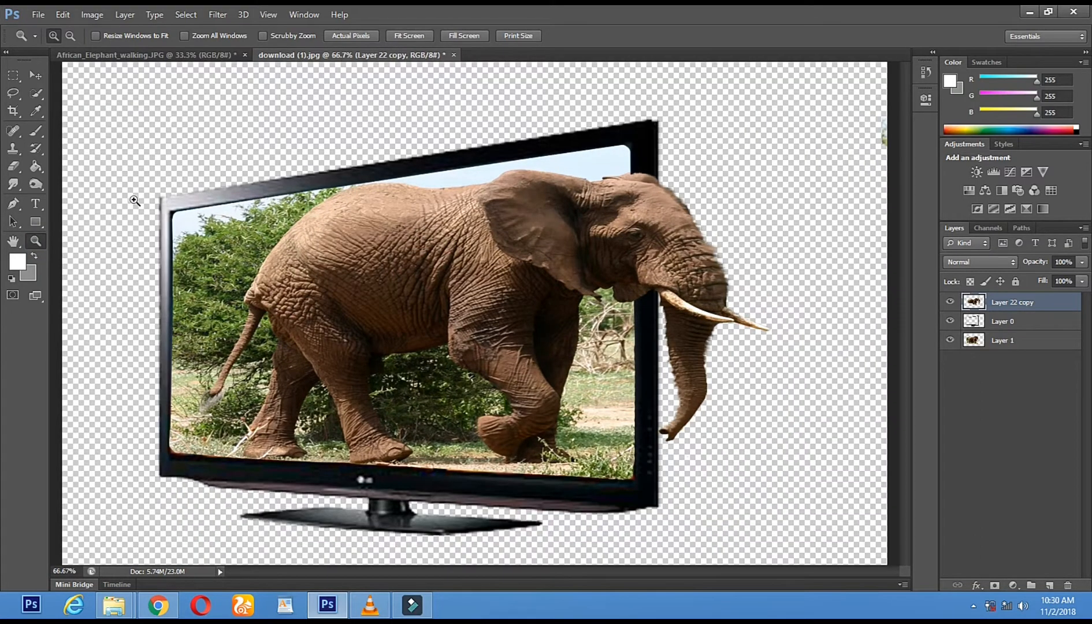
pyautogui.click(763, 284)
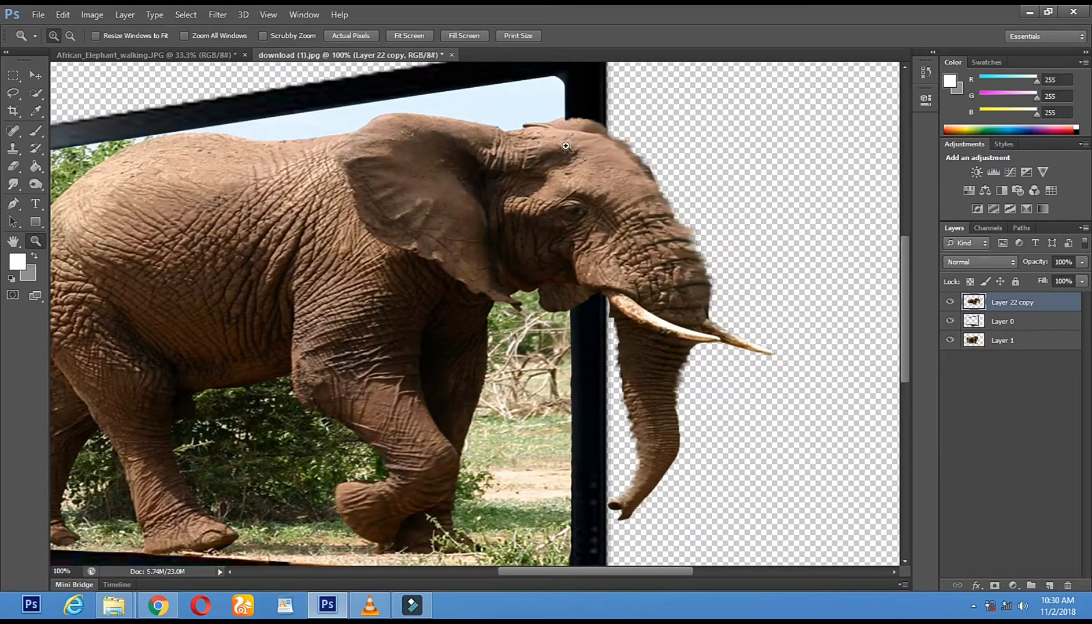
pyautogui.click(36, 184)
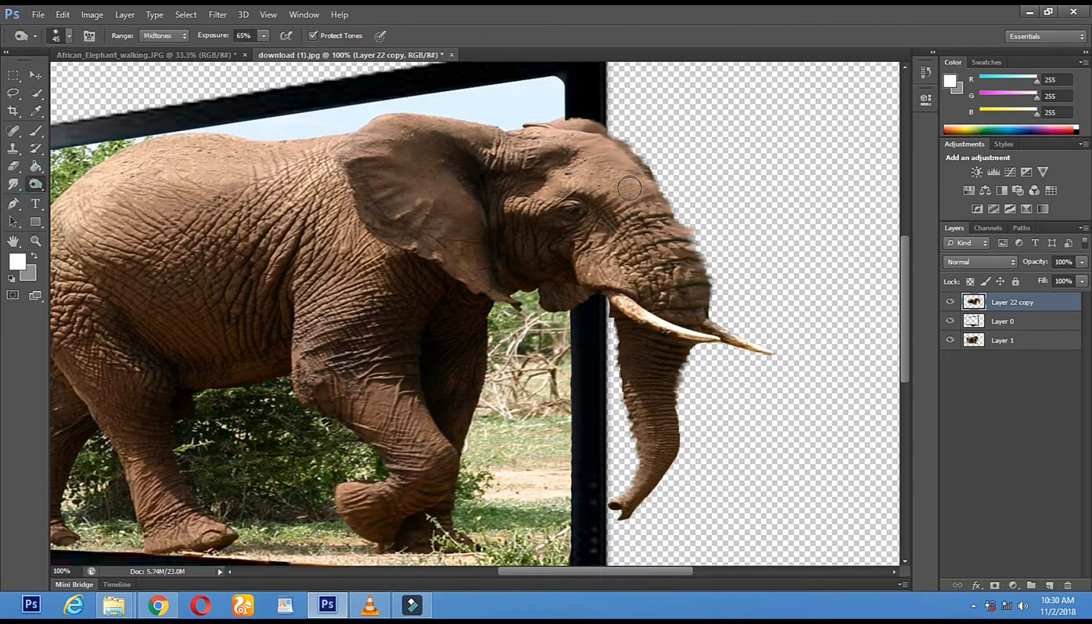
pyautogui.moveTo(692, 249); pyautogui.dragTo(702, 271)
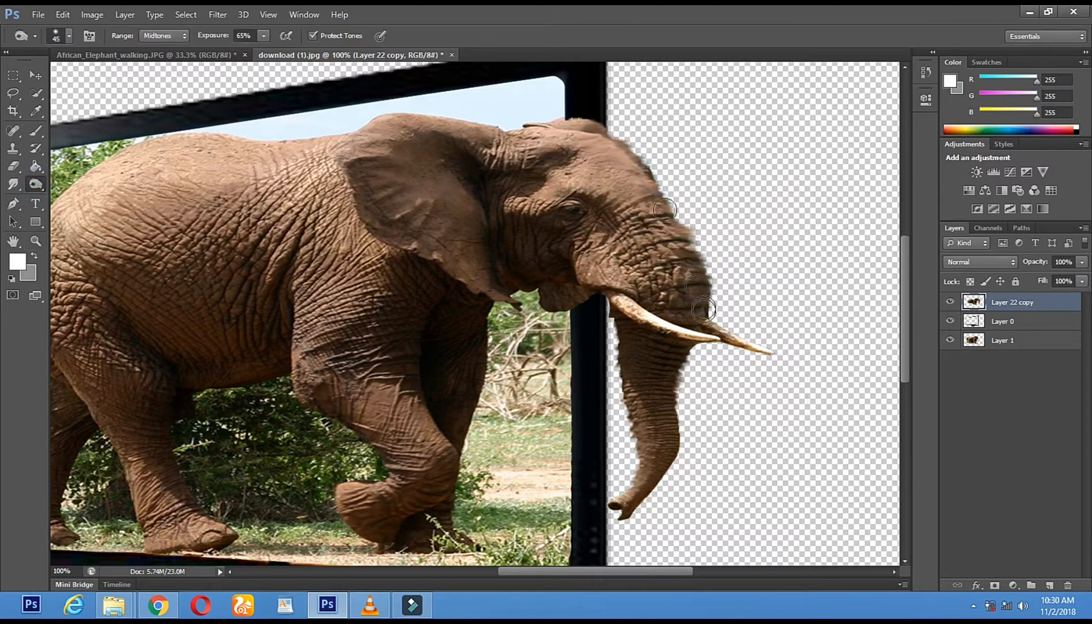
pyautogui.moveTo(617, 132); pyautogui.dragTo(562, 113)
pyautogui.moveTo(716, 317); pyautogui.dragTo(775, 357)
pyautogui.hotkey('ctrl', 'z')
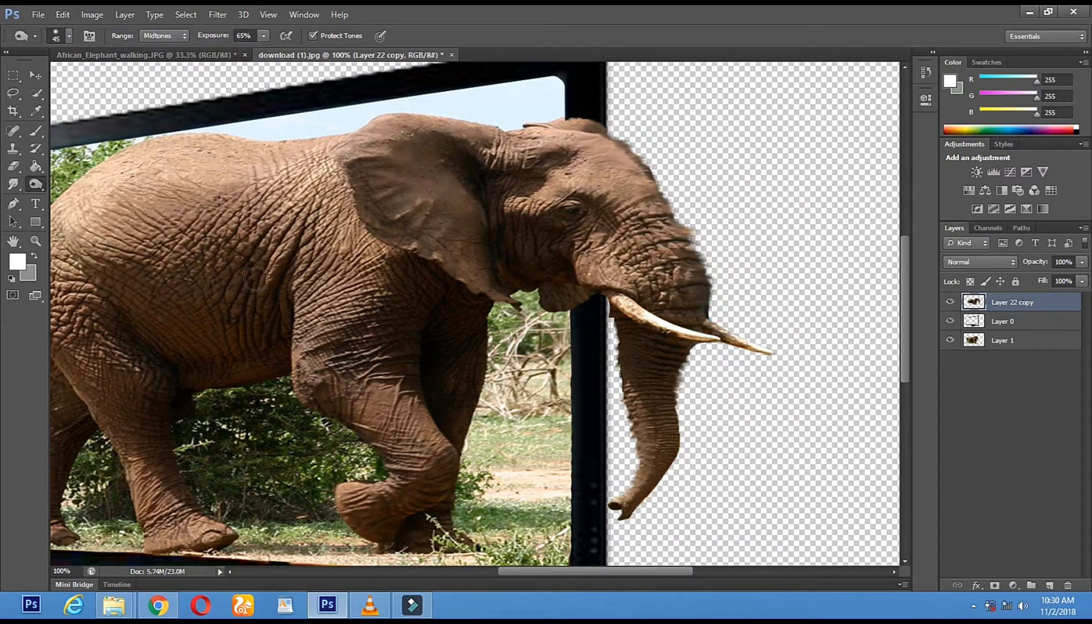
# Step: Lighten the far and near tusks using the Dodge tool with a 32 px brush
pyautogui.rightClick(34, 183)
pyautogui.click(81, 182)
pyautogui.rightClick(691, 344)
pyautogui.click(729, 375)
pyautogui.press('Return')
pyautogui.moveTo(722, 332); pyautogui.dragTo(758, 342)
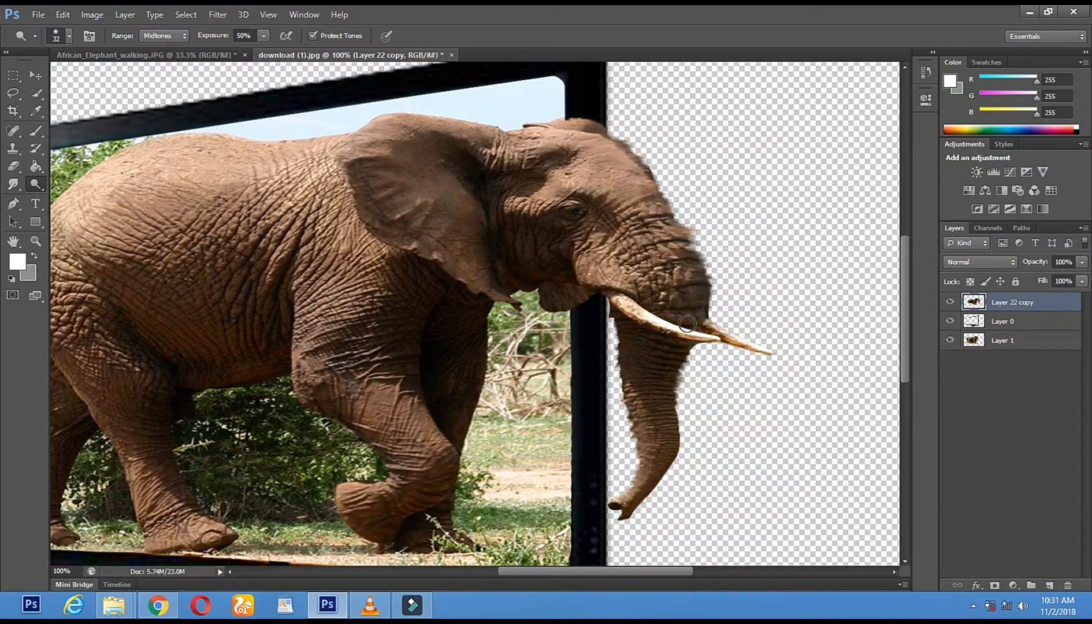
pyautogui.moveTo(638, 315); pyautogui.dragTo(695, 325)
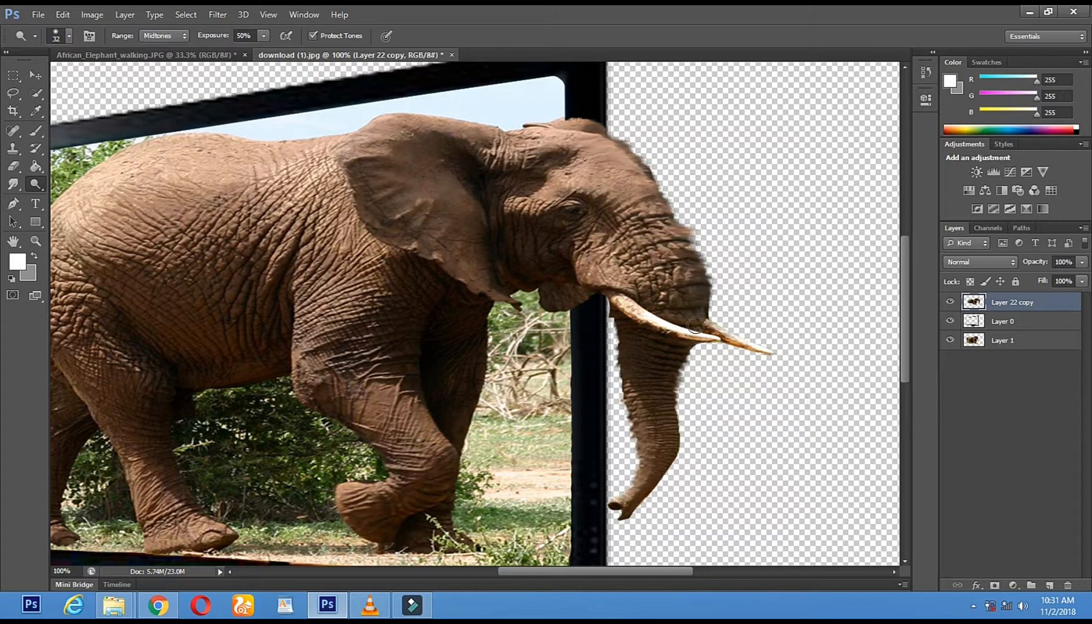
pyautogui.click(36, 246)
pyautogui.keyDown('alt'); pyautogui.click(324, 282); pyautogui.keyUp('alt')
pyautogui.keyDown('alt'); pyautogui.click(364, 289); pyautogui.keyUp('alt')
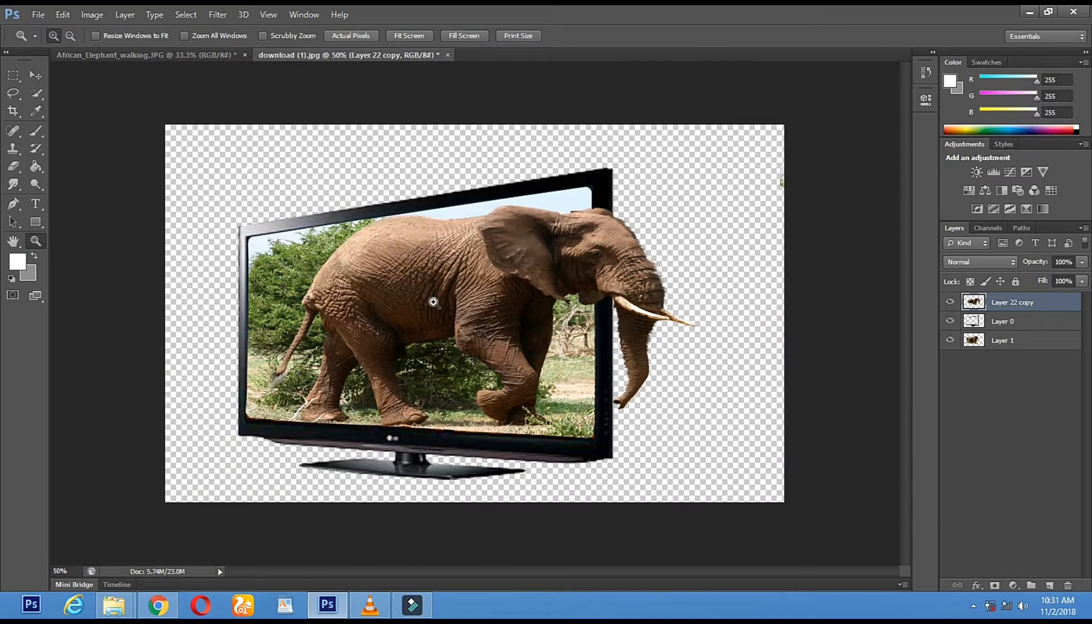
pyautogui.click(434, 302)
pyautogui.click(92, 15)
pyautogui.moveTo(186, 16)
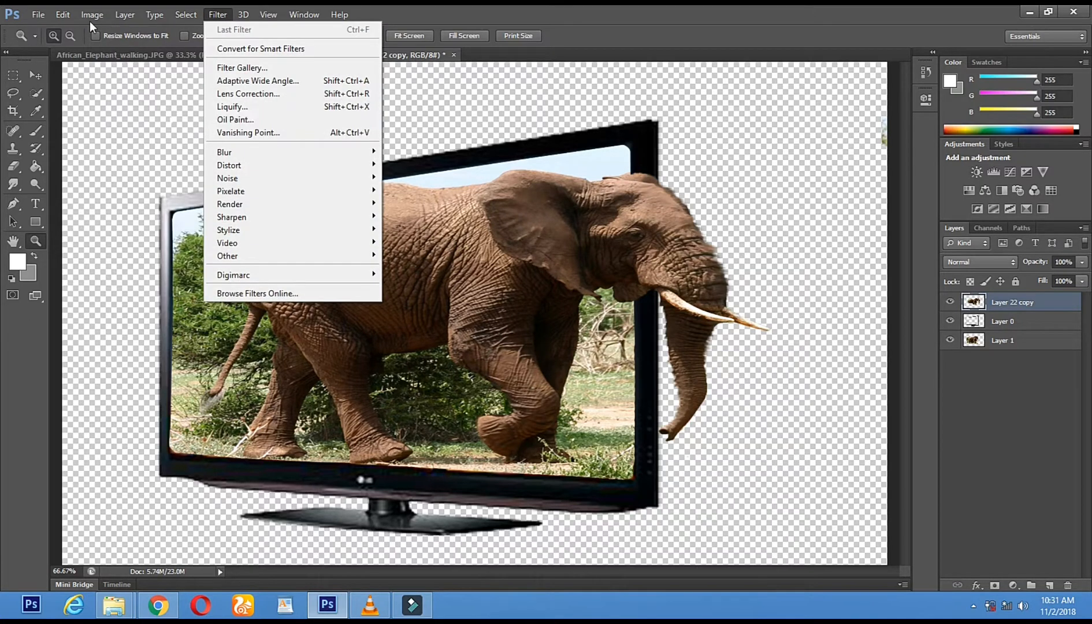
pyautogui.moveTo(92, 15)
pyautogui.click(649, 139)
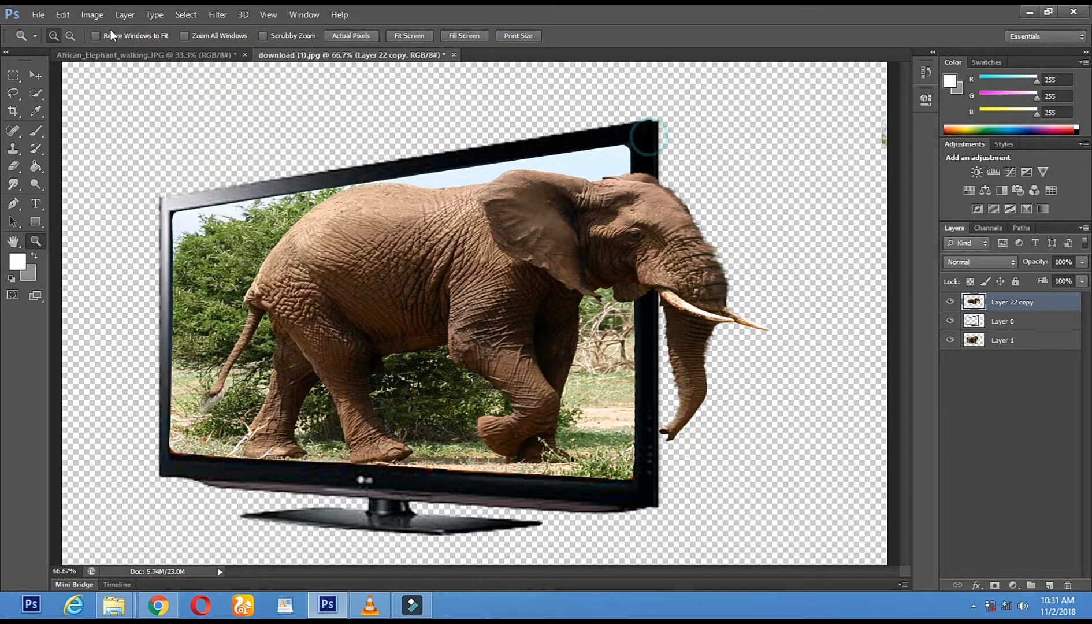
pyautogui.click(39, 15)
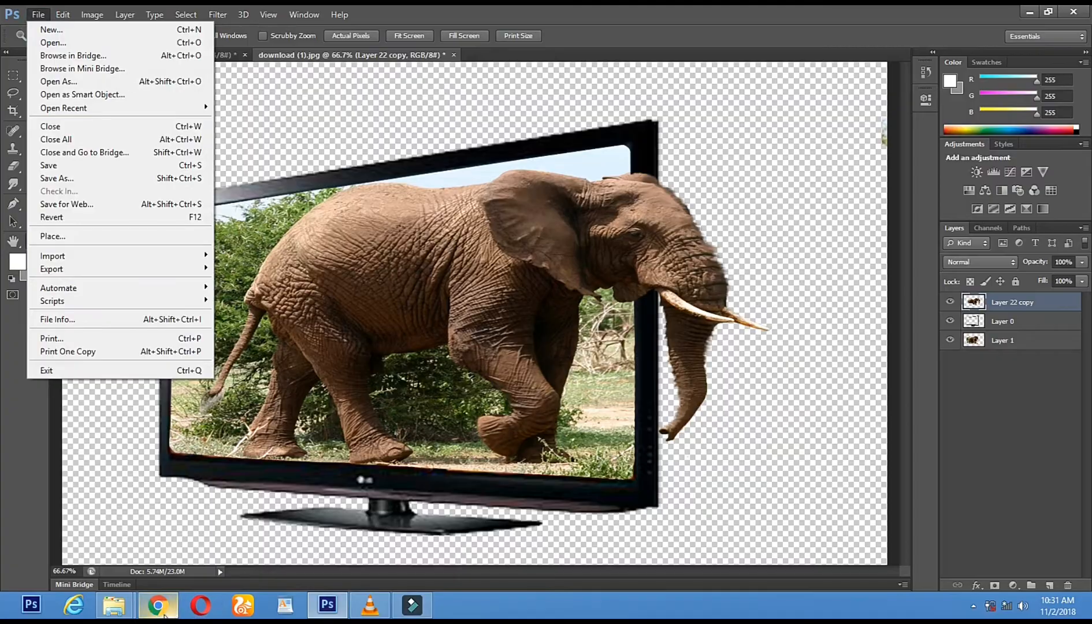
# Step: Switch to Chrome and search Google Images for "Wallpapar"
pyautogui.click(157, 605)
pyautogui.doubleClick(178, 82)
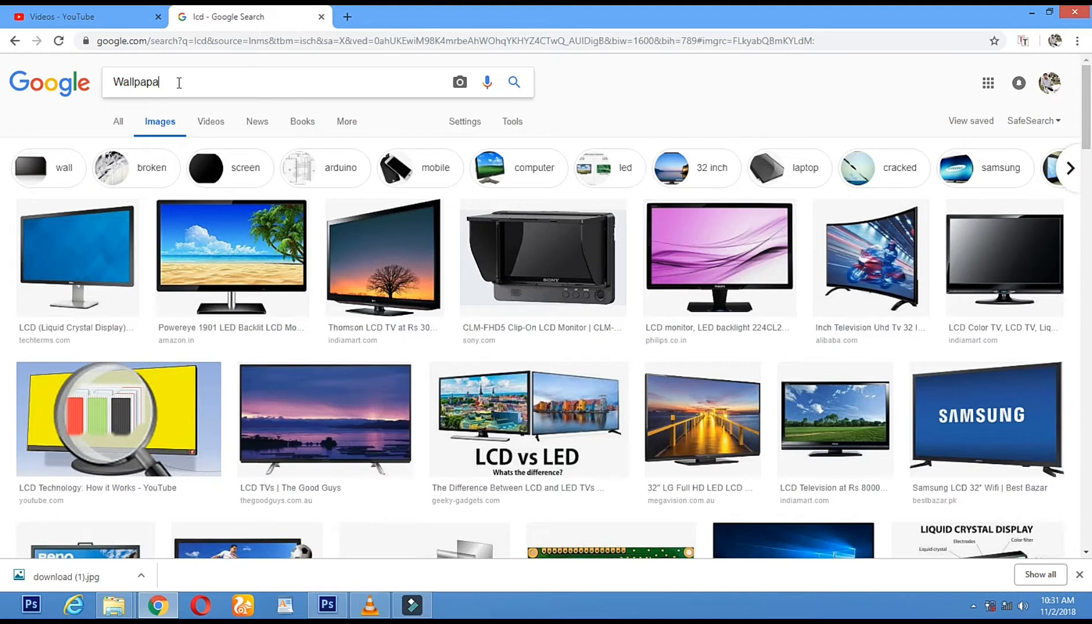
pyautogui.press('Return')
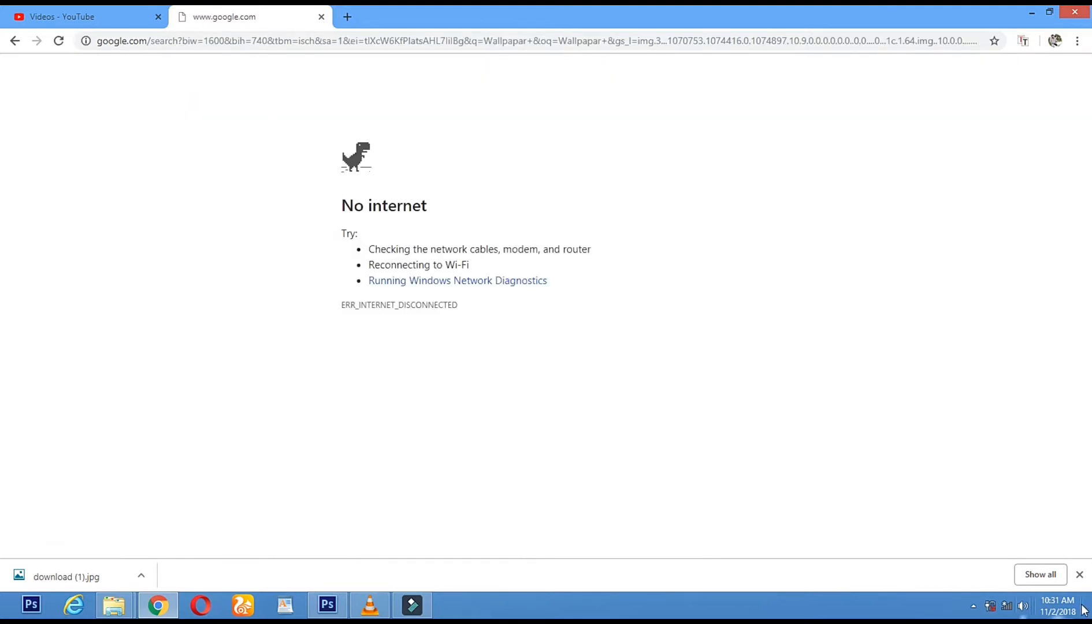
# Step: Connect the computer to the Apni Wifi network and reload the wallpaper search page
pyautogui.click(1007, 606)
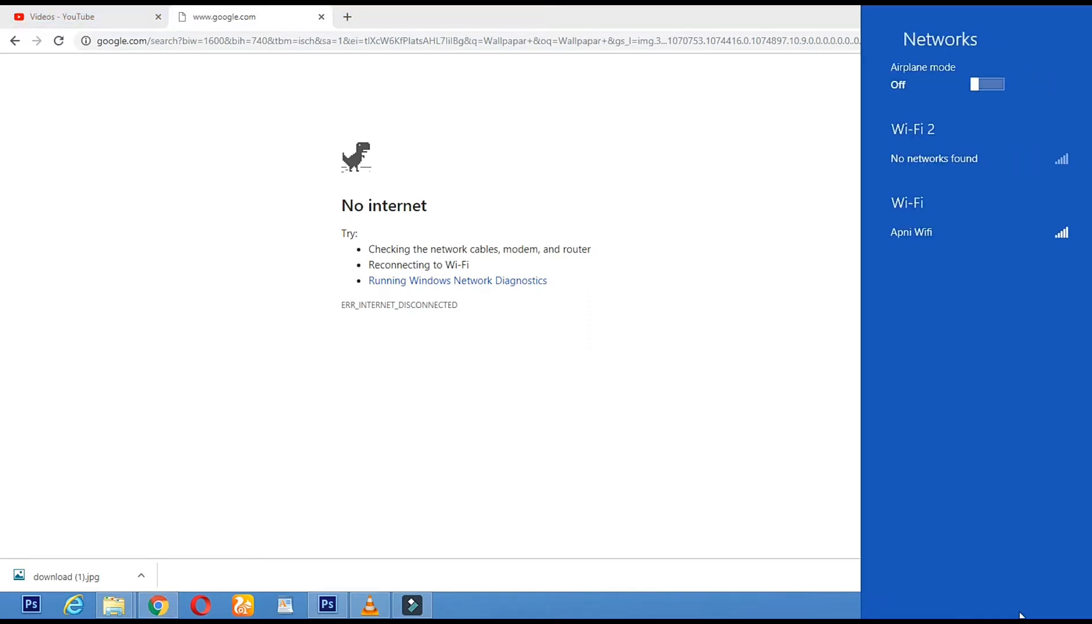
pyautogui.click(1000, 234)
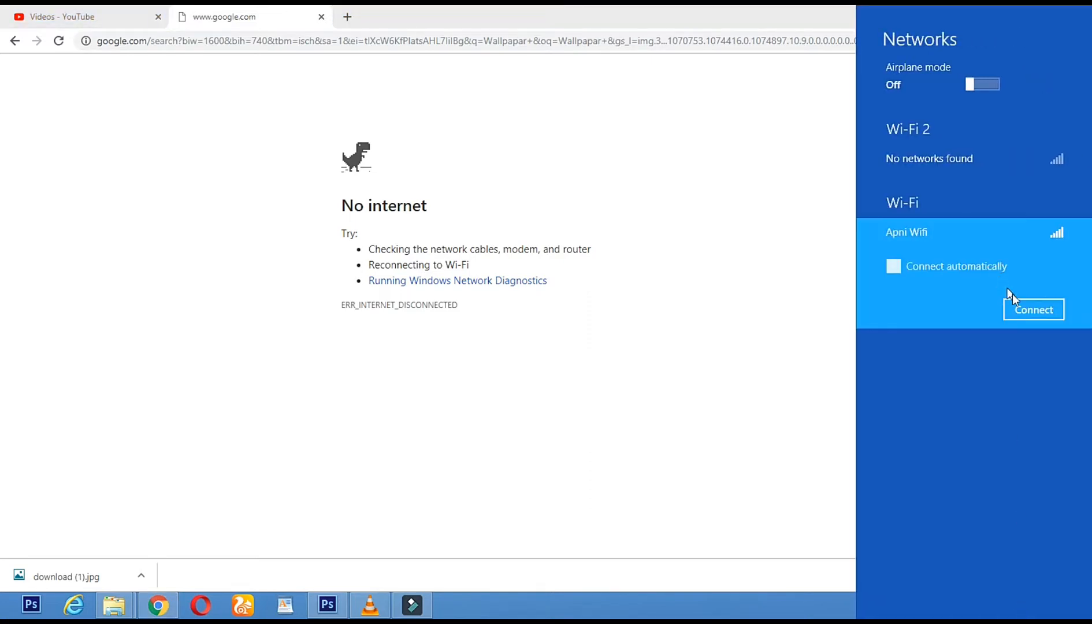
pyautogui.click(1020, 318)
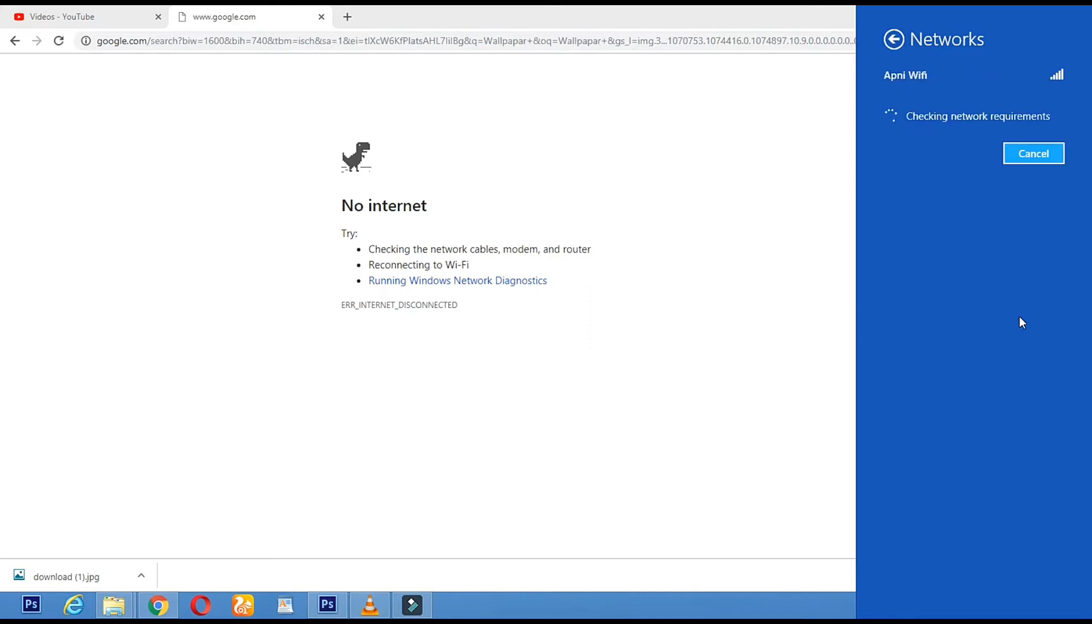
pyautogui.click(1015, 210)
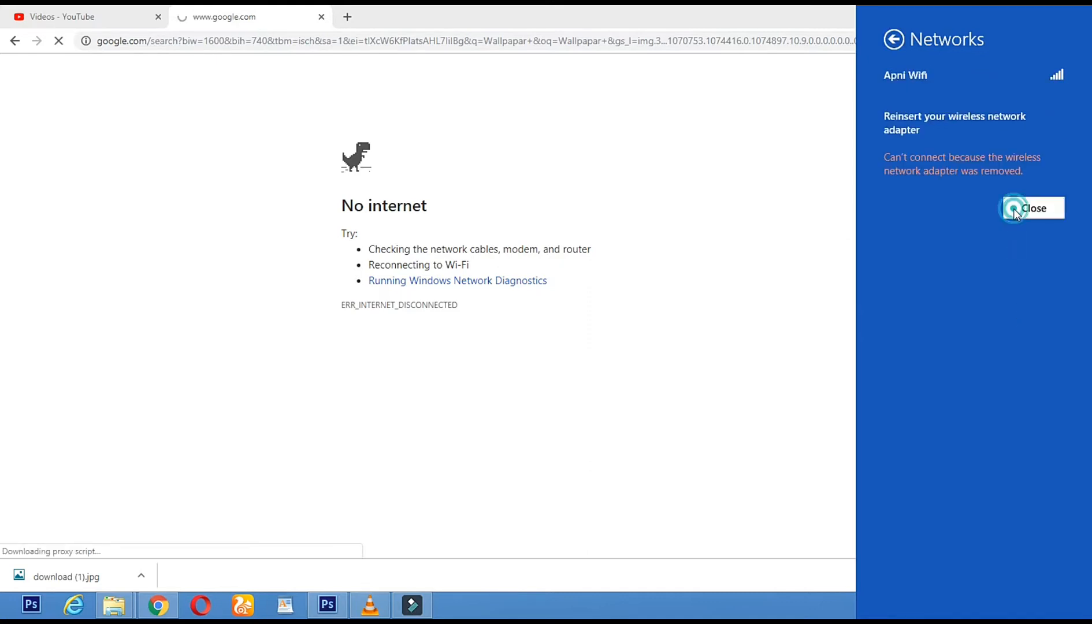
pyautogui.click(1017, 218)
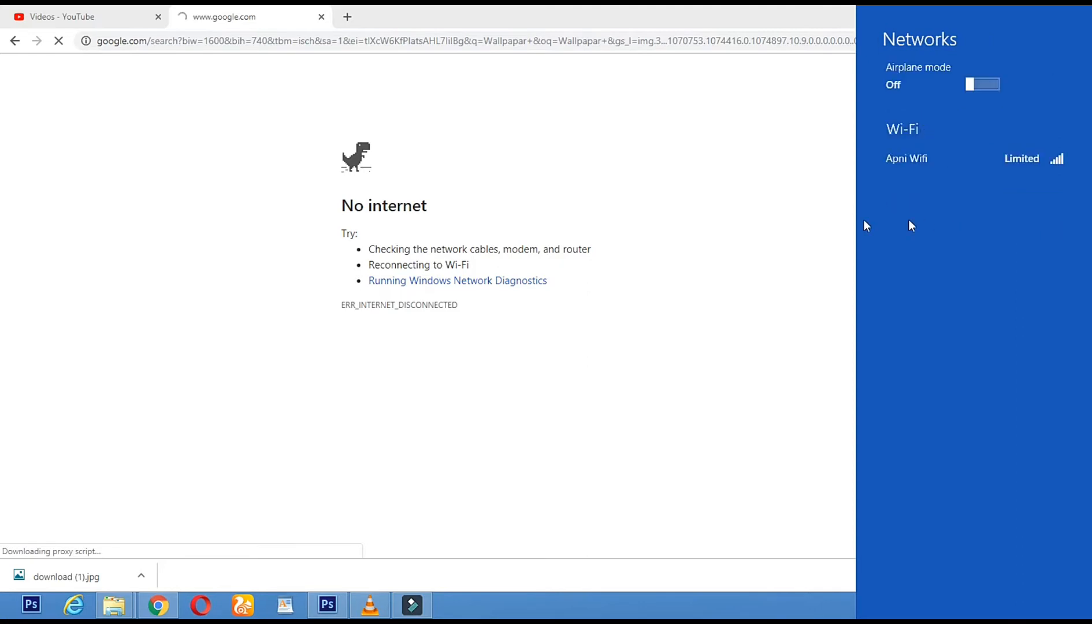
pyautogui.click(783, 221)
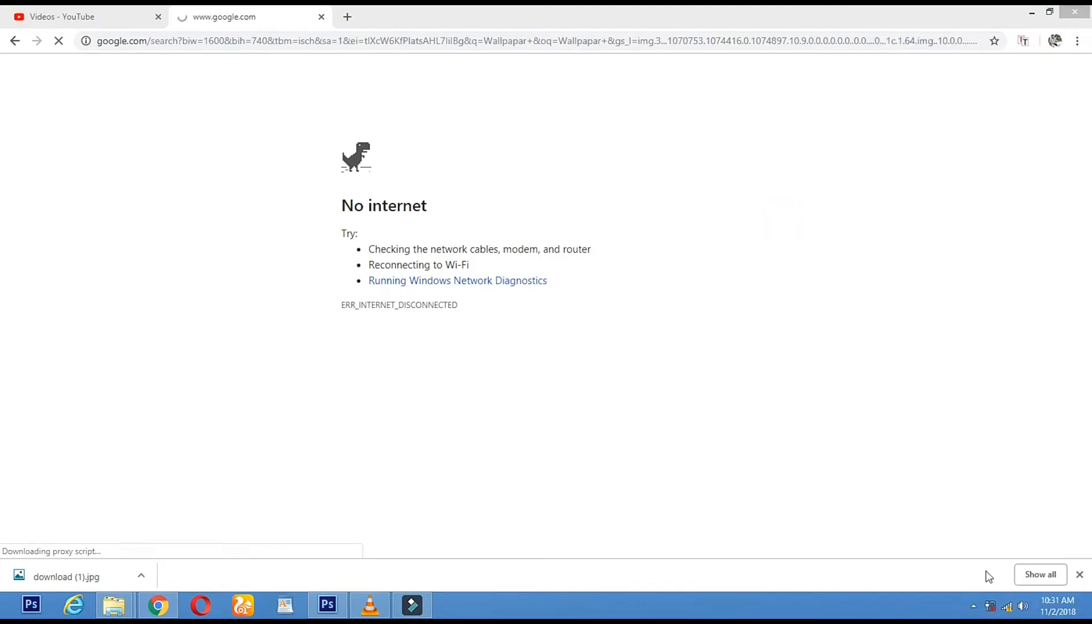
pyautogui.click(58, 41)
pyautogui.click(59, 42)
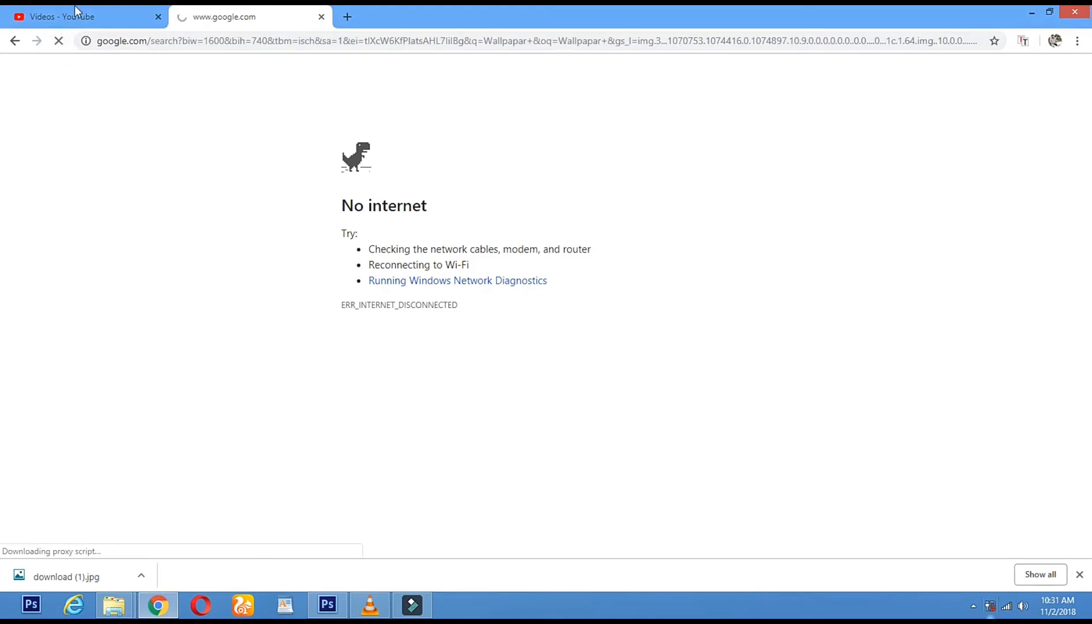
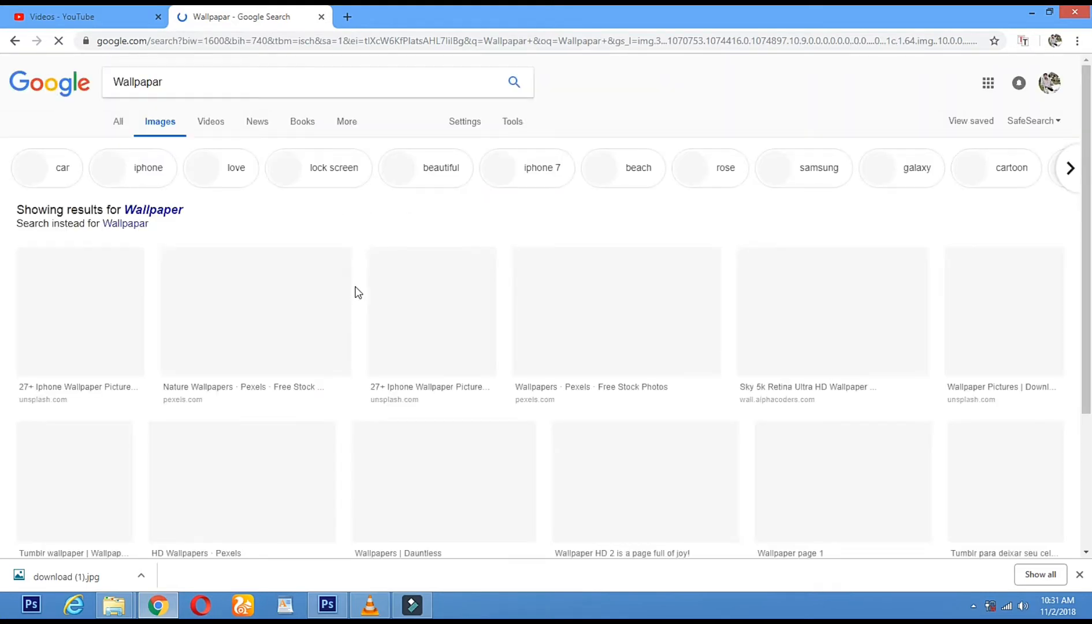
# Step: Browse the wallpaper results and open the preview of the wooden pier under a pink, cloudy sky
pyautogui.scroll(-3, 356, 292)
pyautogui.scroll(3, 356, 293)
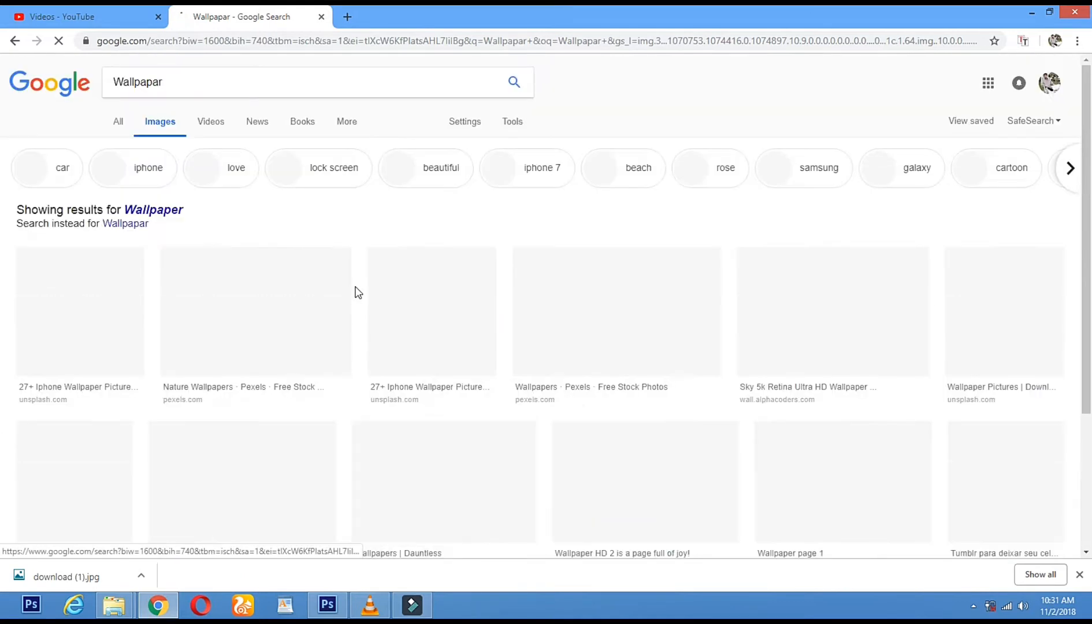
pyautogui.scroll(-4, 641, 346)
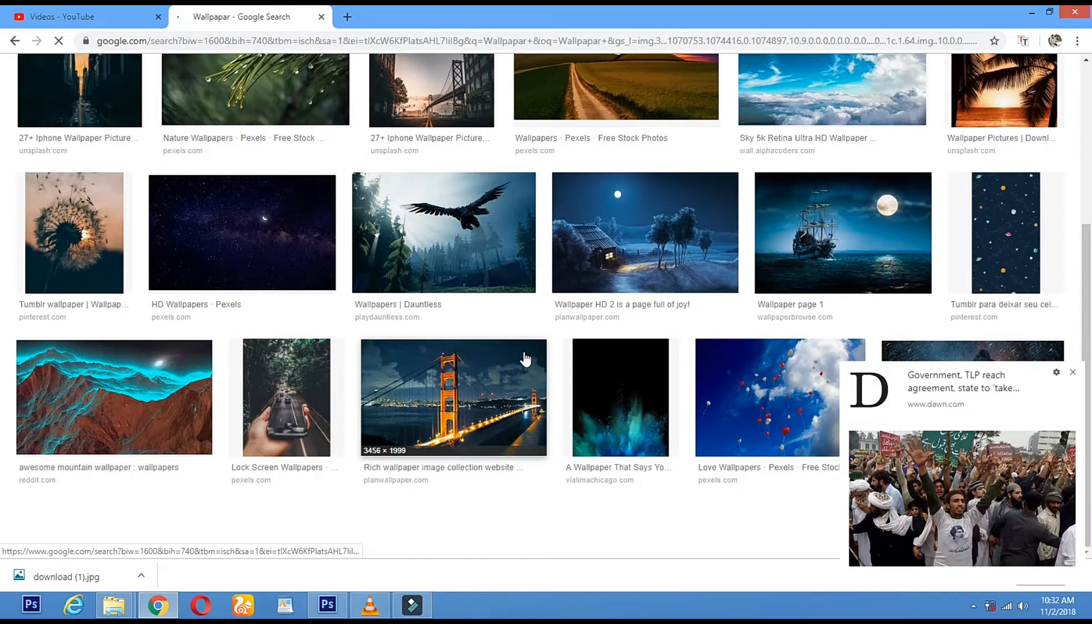
pyautogui.click(1073, 373)
pyautogui.scroll(-5, 1089, 215)
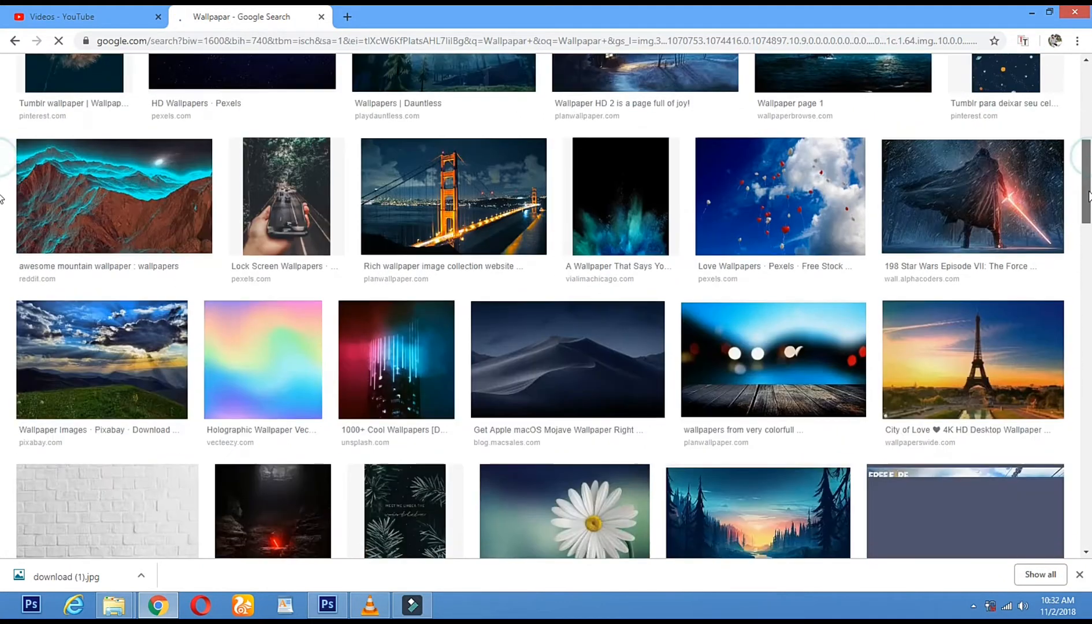
pyautogui.moveTo(1089, 215); pyautogui.dragTo(1091, 471)
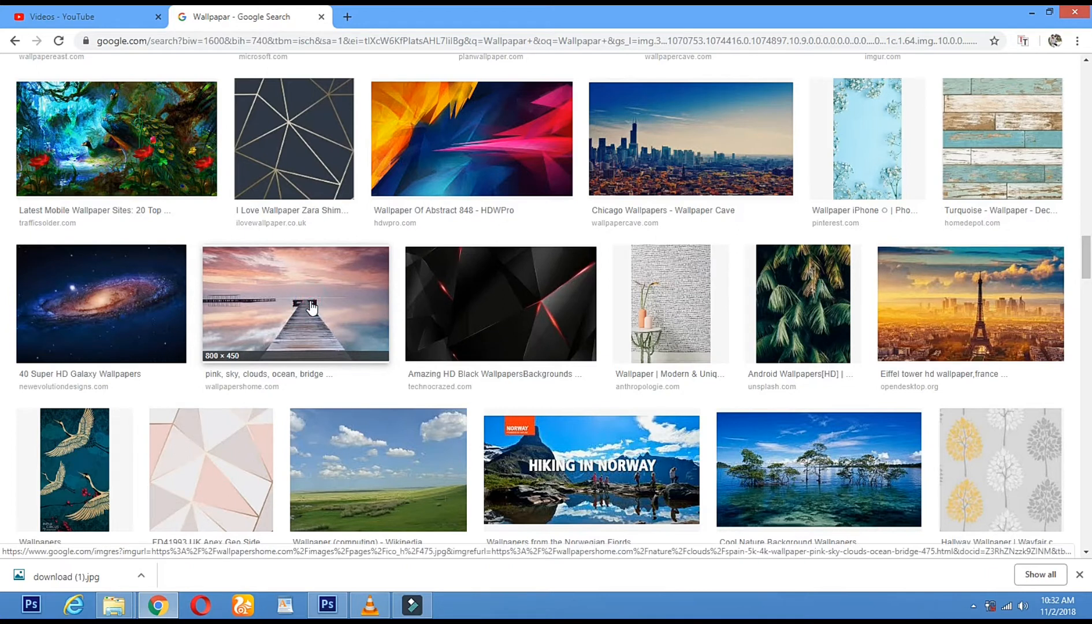
pyautogui.click(311, 307)
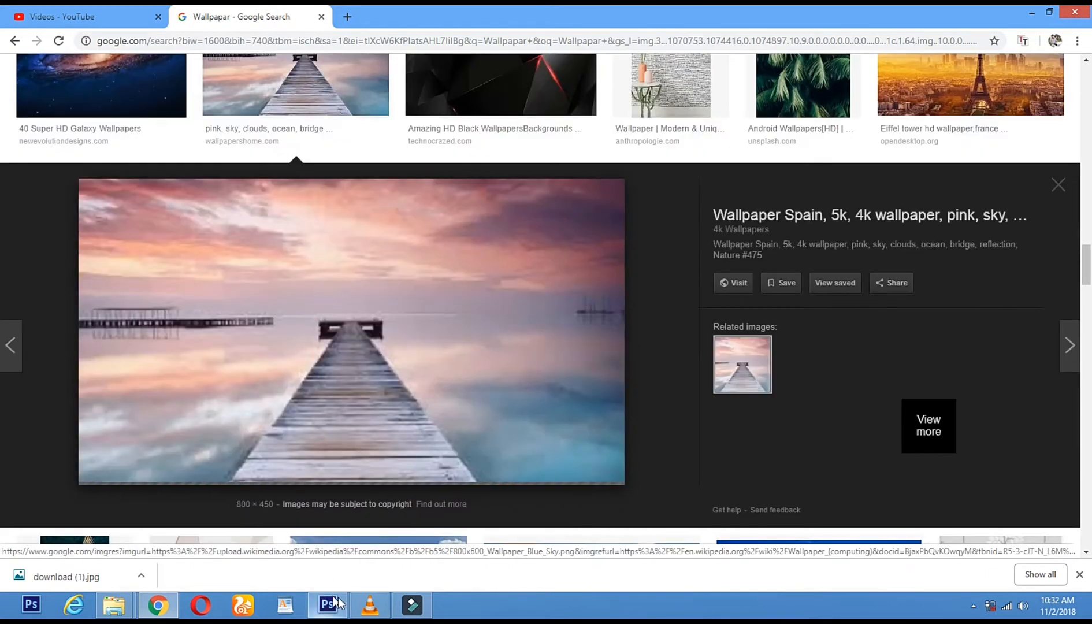
# Step: Switch to VLC media player, skip to the next video at 65% volume, and return to the browser
pyautogui.click(370, 605)
pyautogui.scroll(-2, 494, 342)
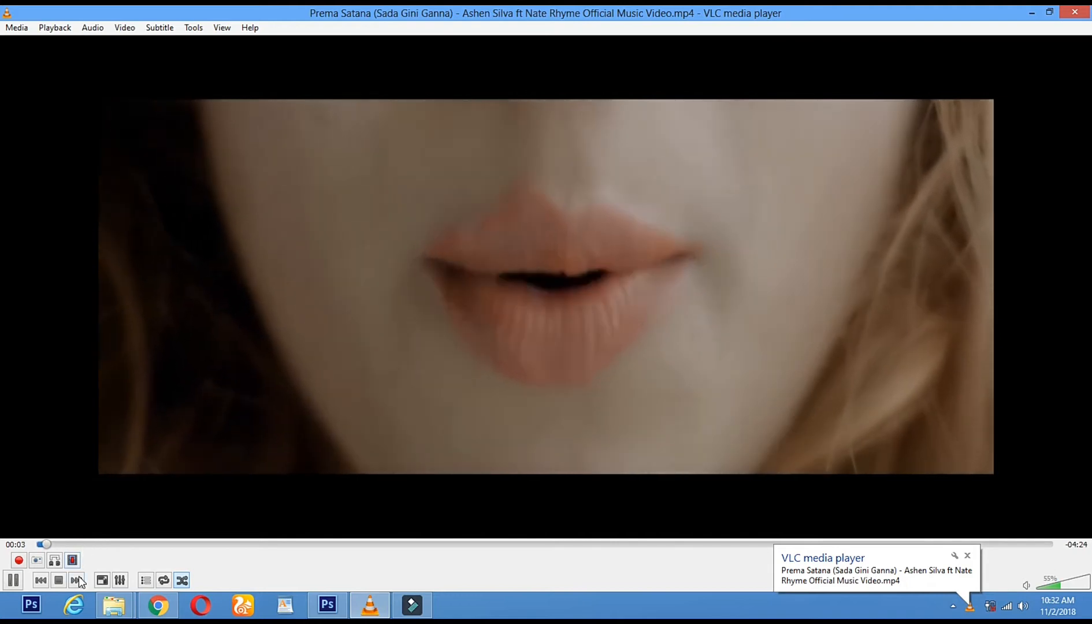
pyautogui.click(76, 580)
pyautogui.scroll(2, 394, 300)
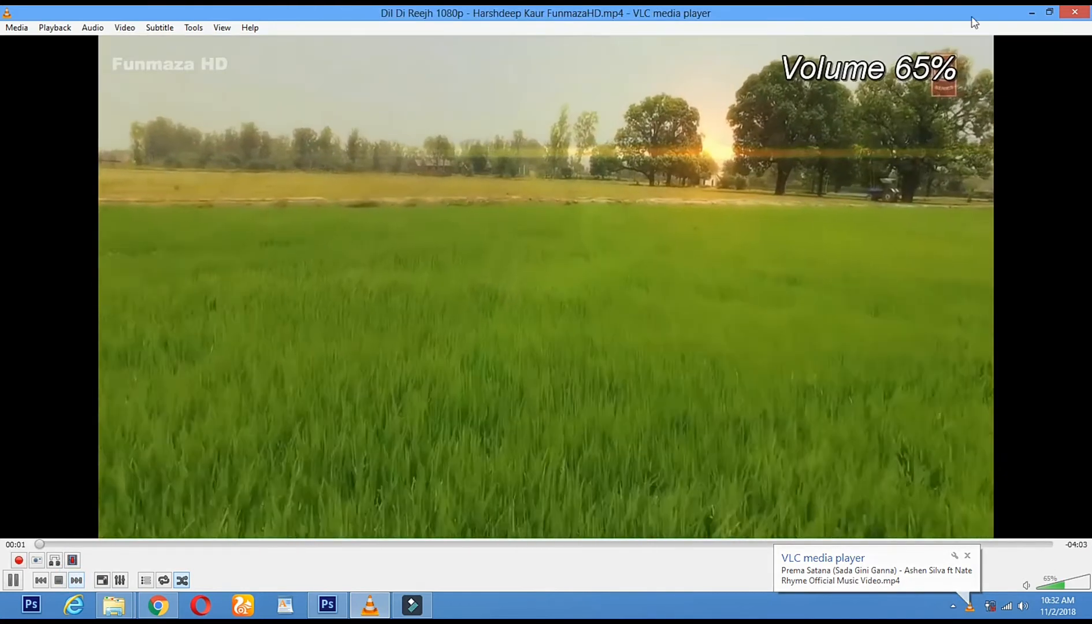
pyautogui.click(1032, 12)
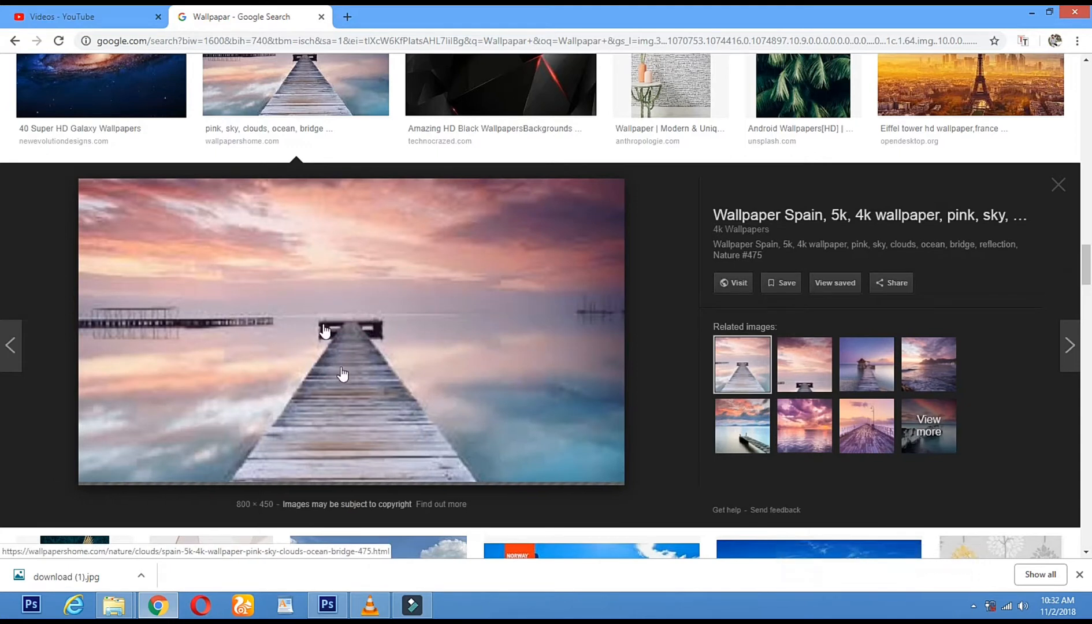
# Step: Save the previewed pink-sky pier image to the computer as images.jpg
pyautogui.rightClick(278, 203)
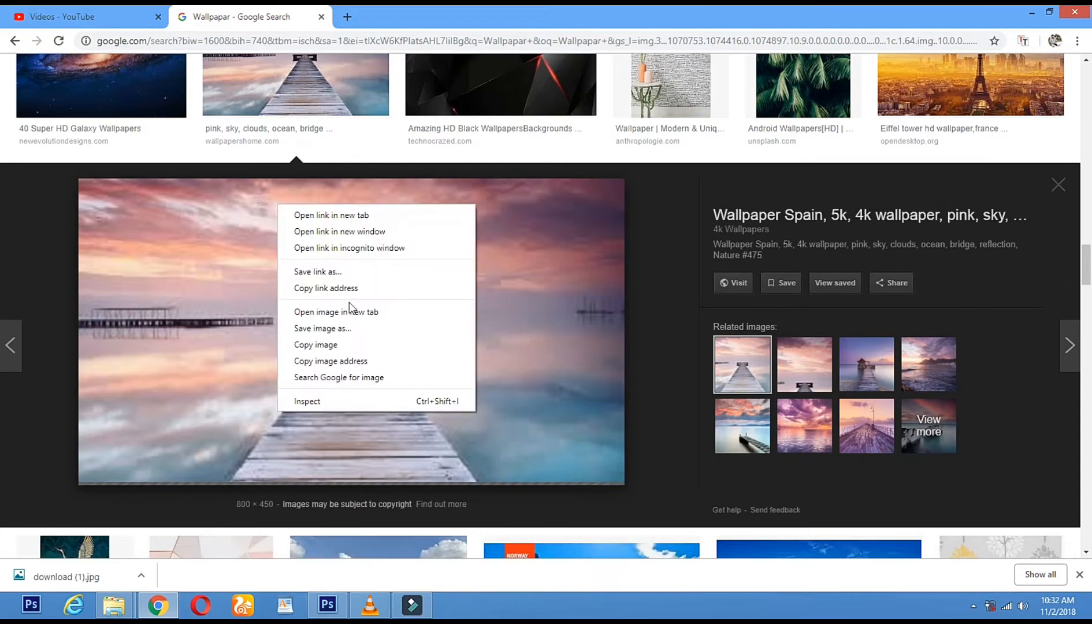
pyautogui.rightClick(213, 208)
pyautogui.click(281, 349)
pyautogui.rightClick(196, 238)
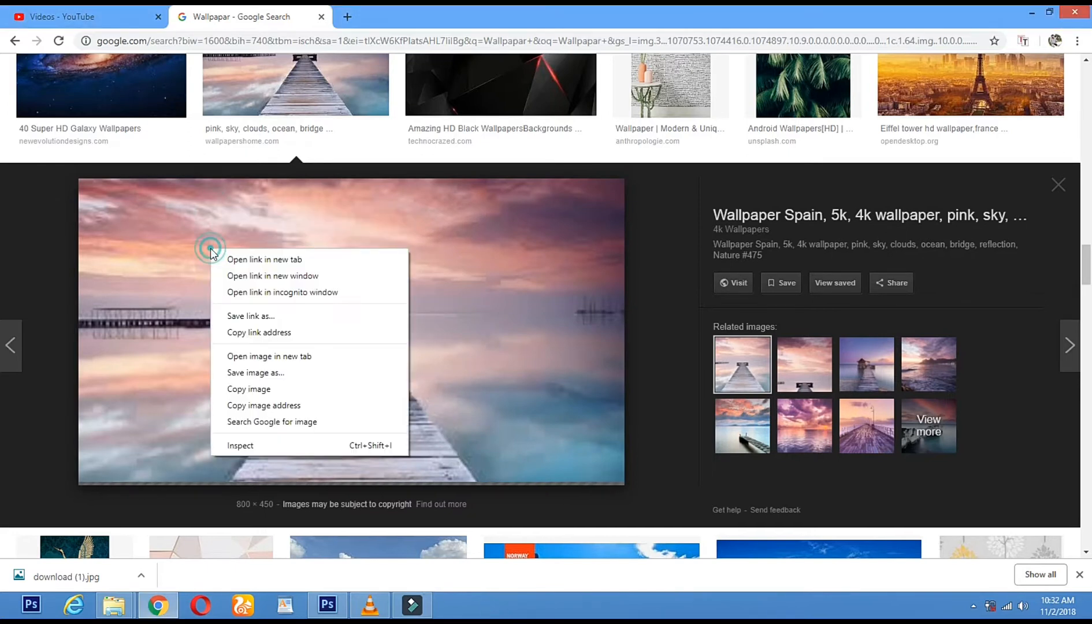
pyautogui.click(286, 386)
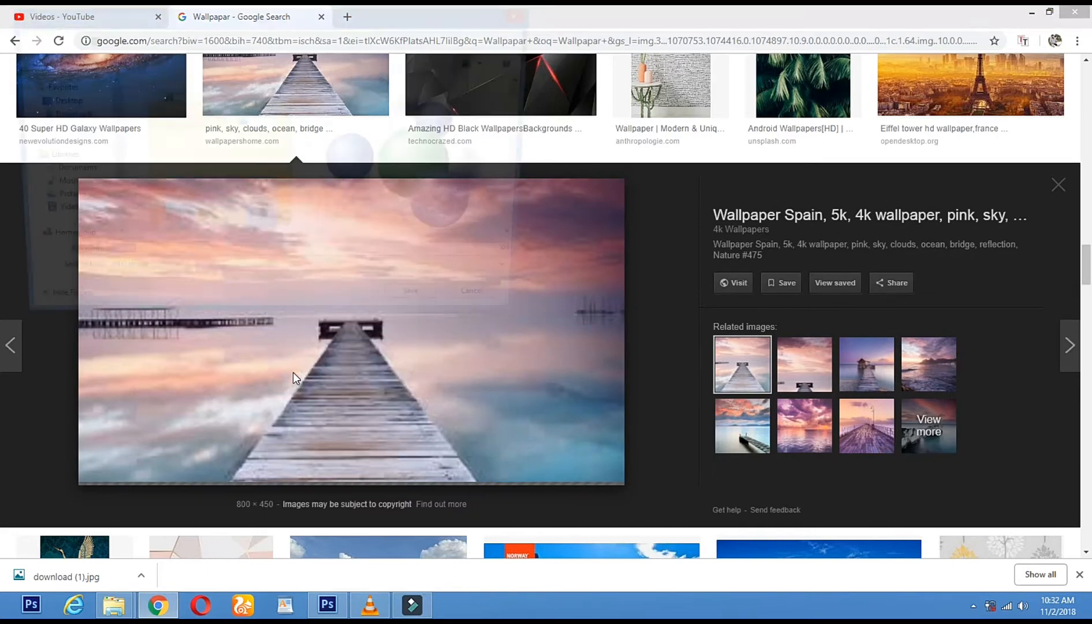
pyautogui.click(427, 311)
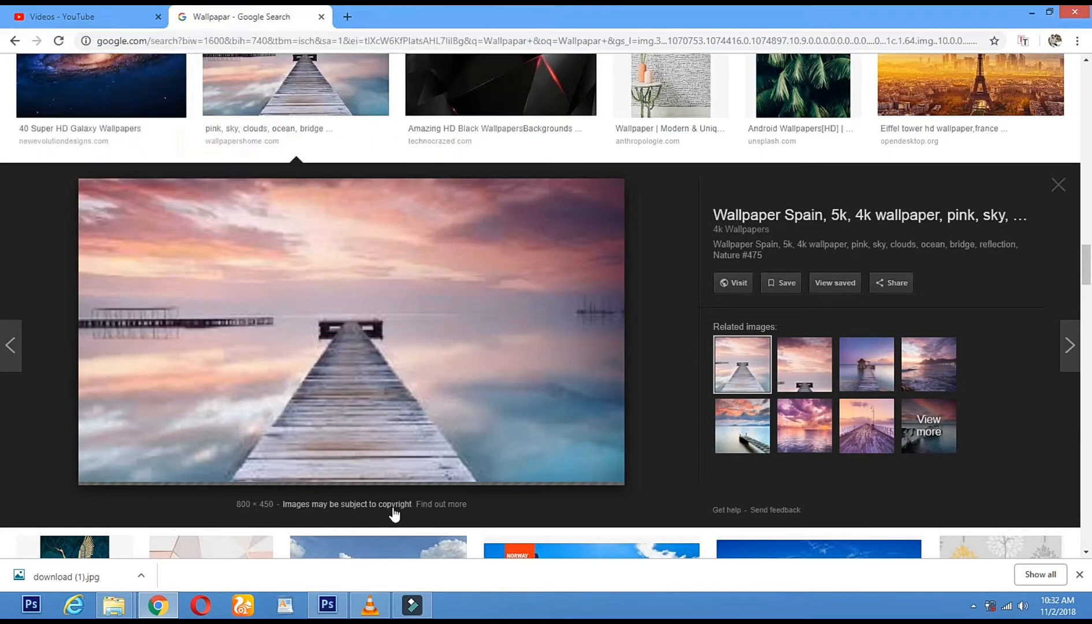
# Step: Lower the VLC media player volume to 50% and return to the browser
pyautogui.click(370, 605)
pyautogui.scroll(-3, 503, 312)
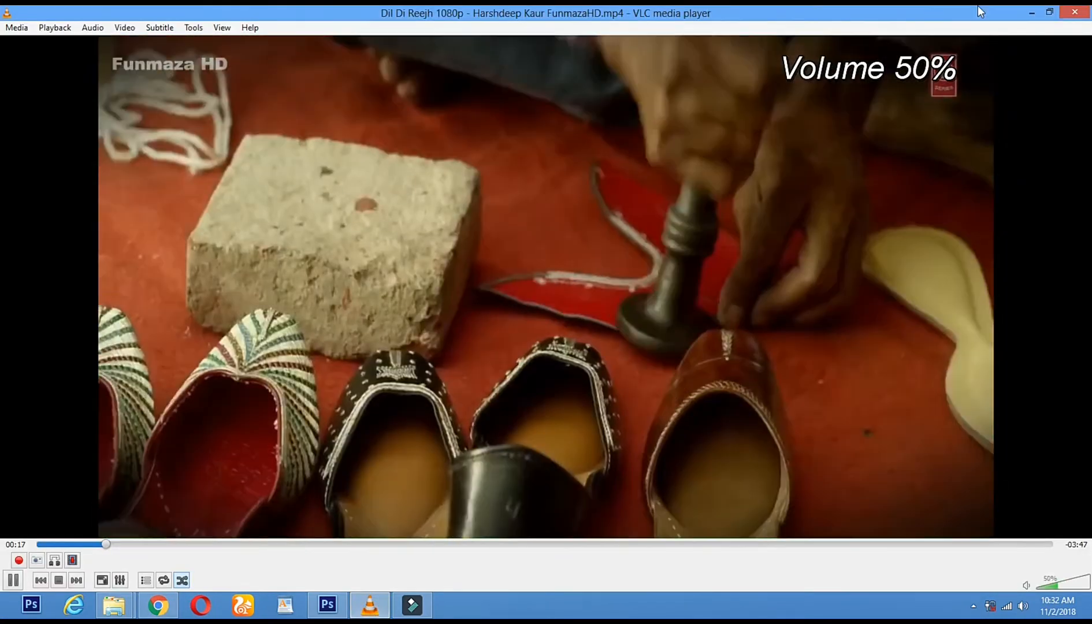
pyautogui.click(370, 605)
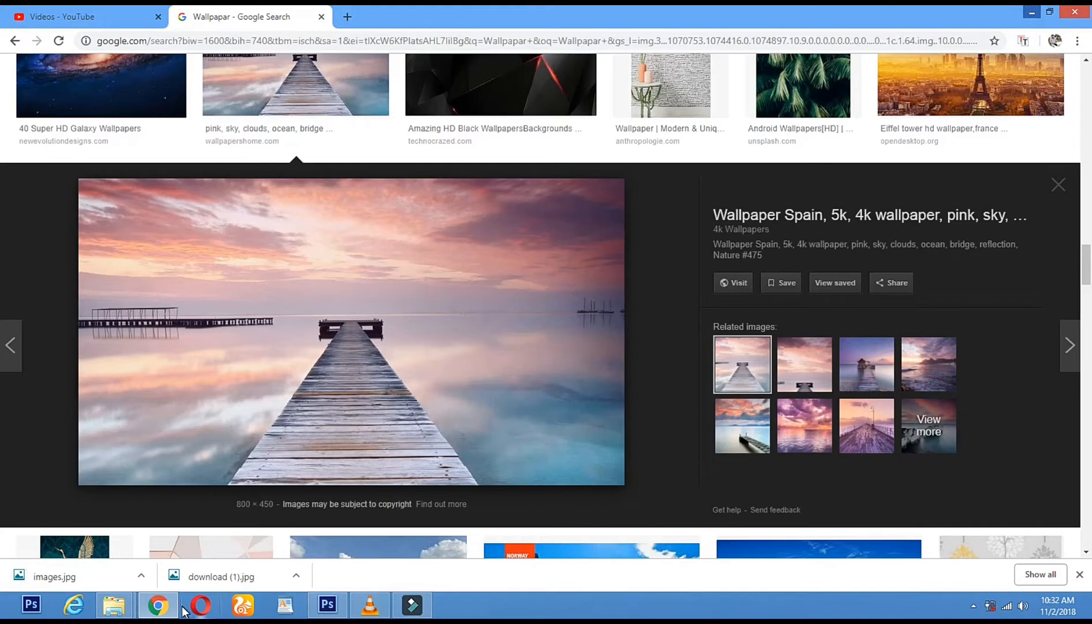
# Step: Switch to Photoshop and open the saved pier image images.jpg
pyautogui.click(327, 605)
pyautogui.click(38, 15)
pyautogui.click(63, 38)
pyautogui.moveTo(723, 162); pyautogui.dragTo(746, 369)
pyautogui.doubleClick(577, 322)
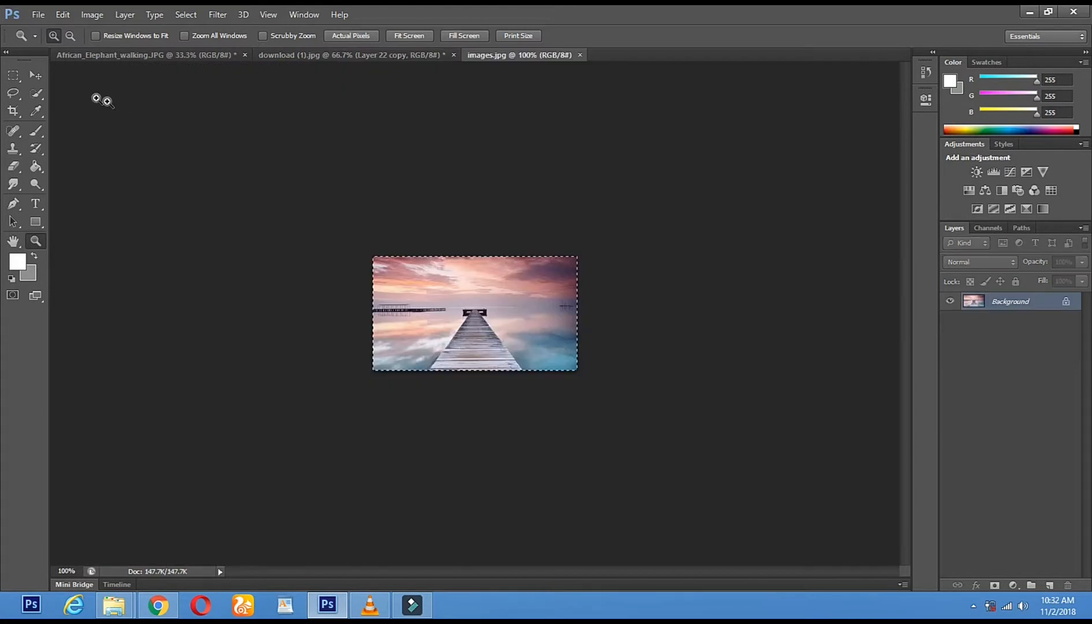
# Step: Select the entire pier image and move a copy of it into the download (1).jpg composite
pyautogui.hotkey('ctrl', 'a')
pyautogui.click(20, 77)
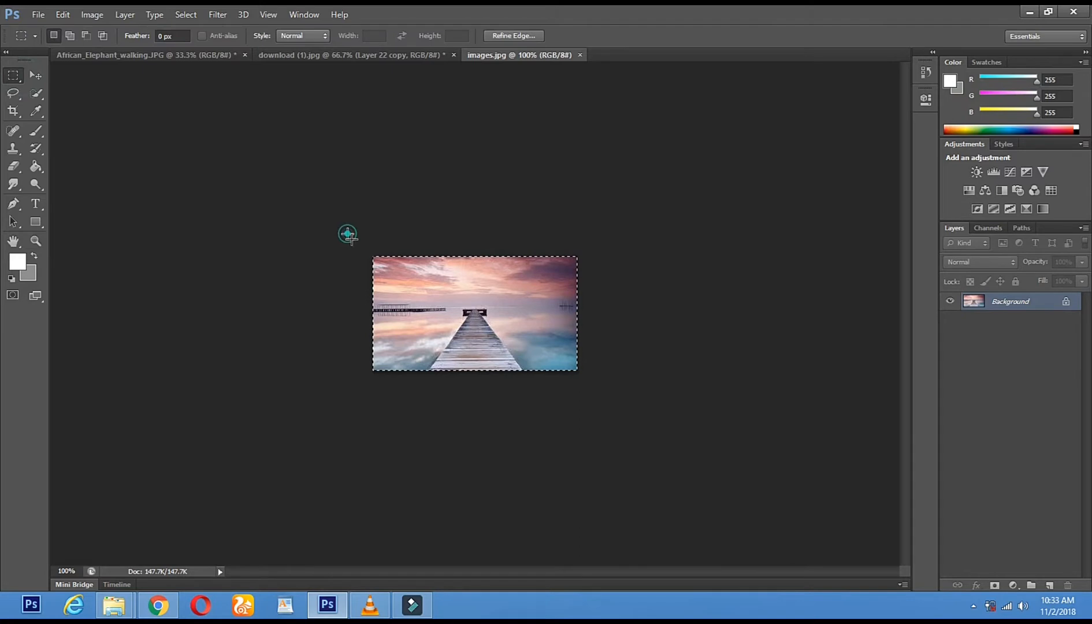
pyautogui.moveTo(365, 250); pyautogui.dragTo(712, 457)
pyautogui.click(35, 75)
pyautogui.moveTo(418, 330); pyautogui.dragTo(258, 284)
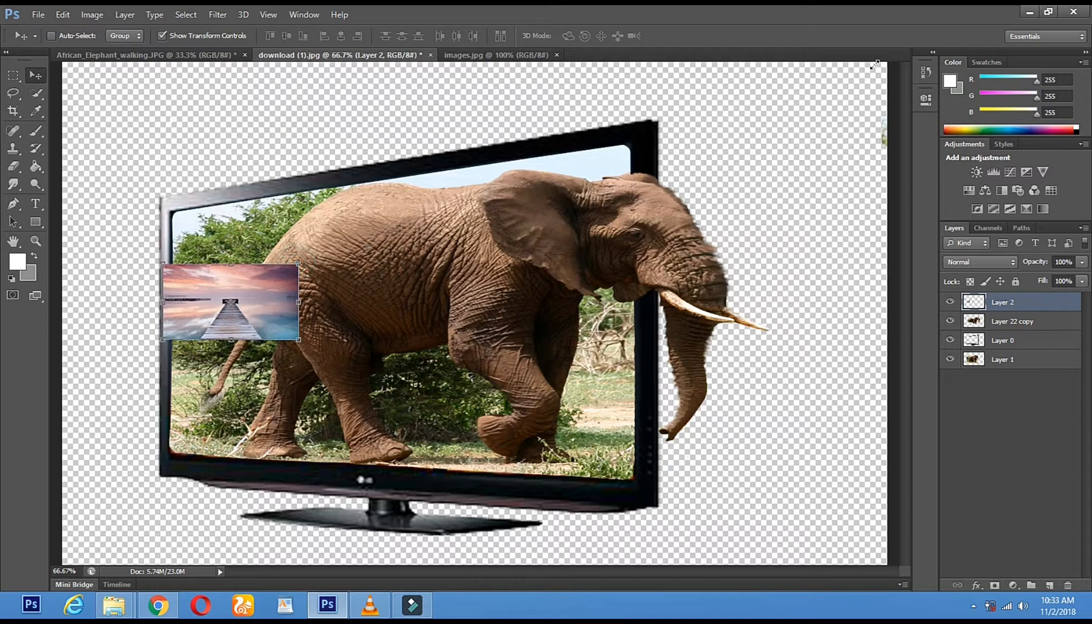
# Step: Stretch the pier image to cover the whole canvas, about 651% wide and 671% high, and apply the transform
pyautogui.moveTo(298, 264); pyautogui.dragTo(892, 61)
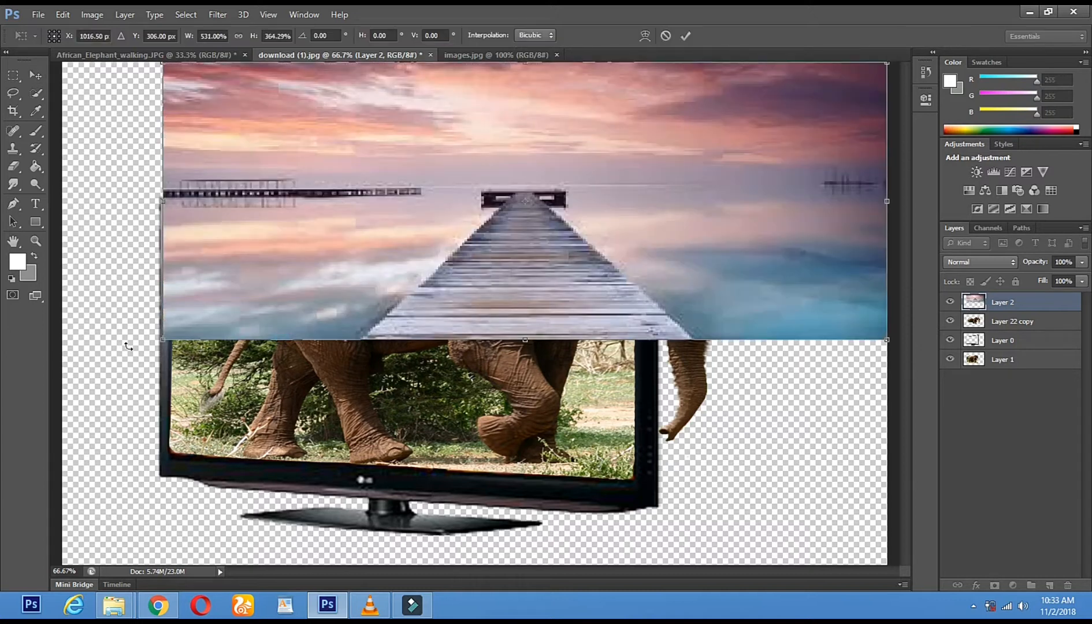
pyautogui.moveTo(151, 346); pyautogui.dragTo(1, 588)
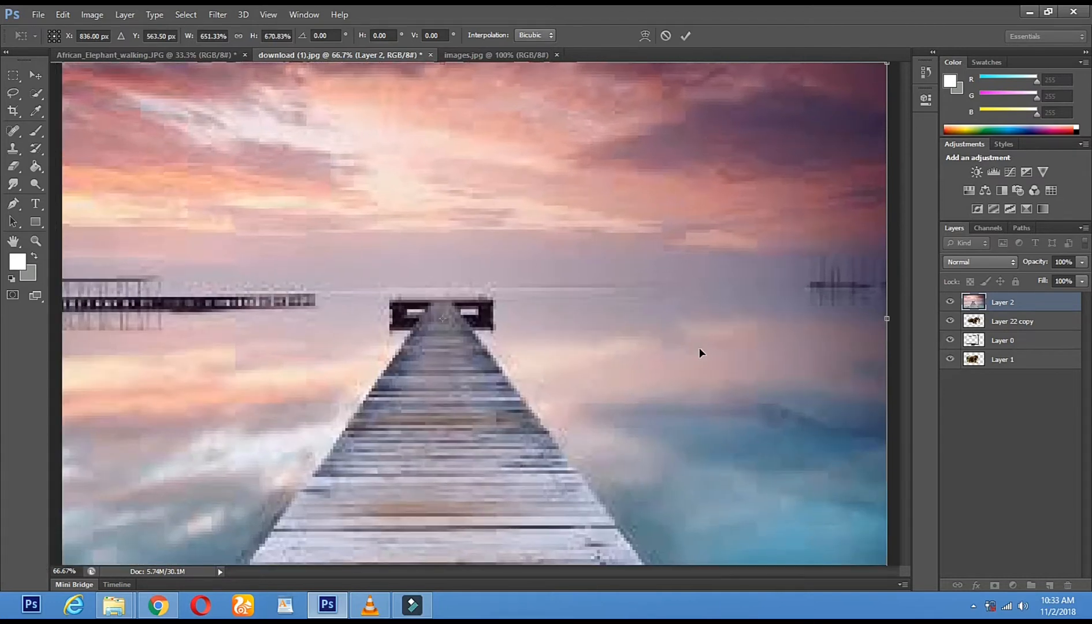
pyautogui.click(34, 80)
pyautogui.click(465, 237)
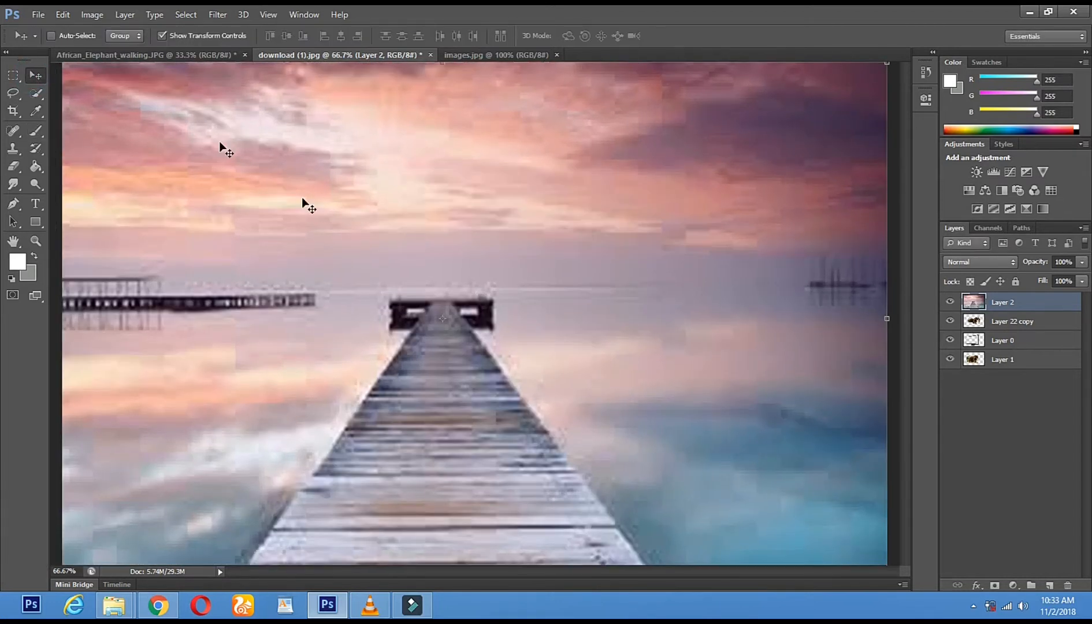
# Step: Hide the transform controls and move the pier image's layer to the bottom of the layer stack
pyautogui.click(162, 35)
pyautogui.moveTo(1021, 305); pyautogui.dragTo(1022, 371)
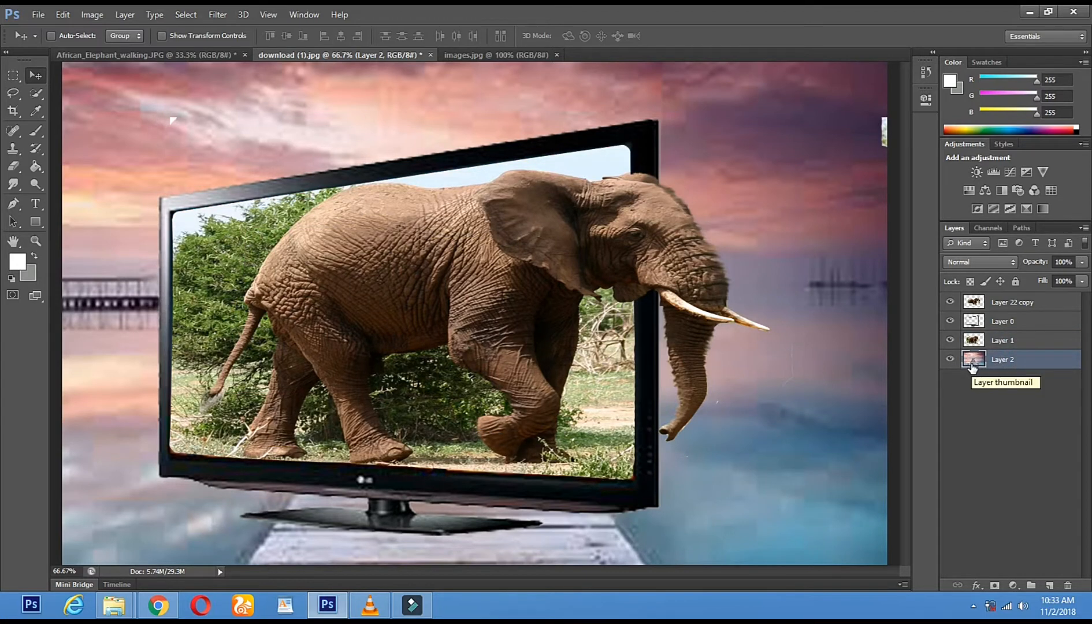
# Step: Select Layer 22 copy and erase the stray white mark in the sky above the television's far-left corner
pyautogui.moveTo(149, 117)
pyautogui.mouseDown()
pyautogui.moveTo(239, 140)
pyautogui.moveTo(237, 129)
pyautogui.moveTo(176, 114)
pyautogui.moveTo(186, 133)
pyautogui.moveTo(219, 137)
pyautogui.moveTo(166, 127)
pyautogui.mouseUp()
pyautogui.click(15, 166)
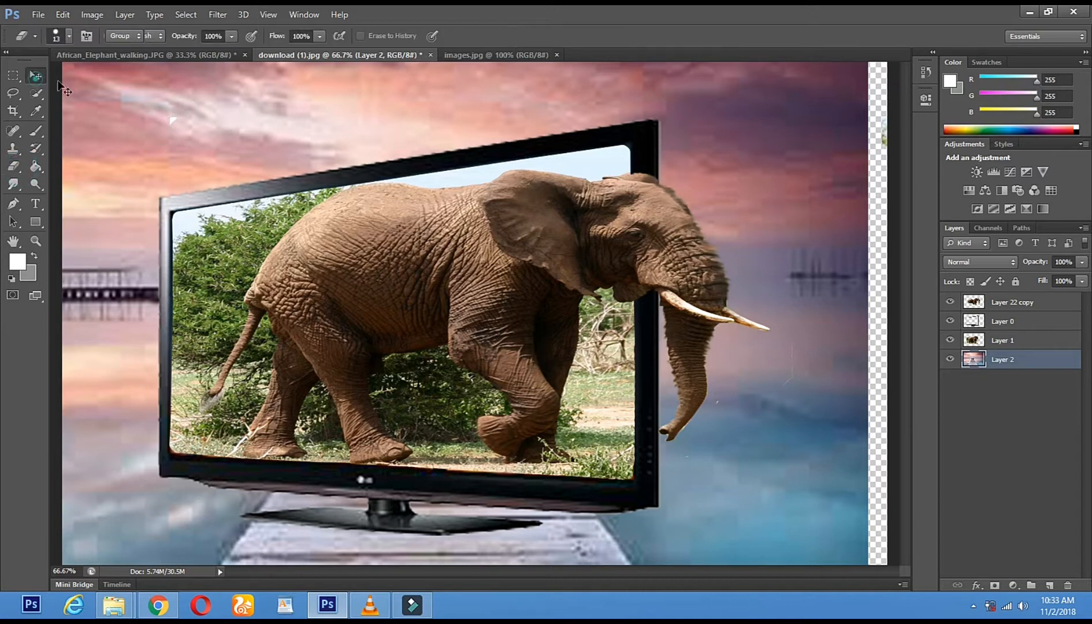
pyautogui.click(36, 77)
pyautogui.rightClick(172, 118)
pyautogui.click(194, 124)
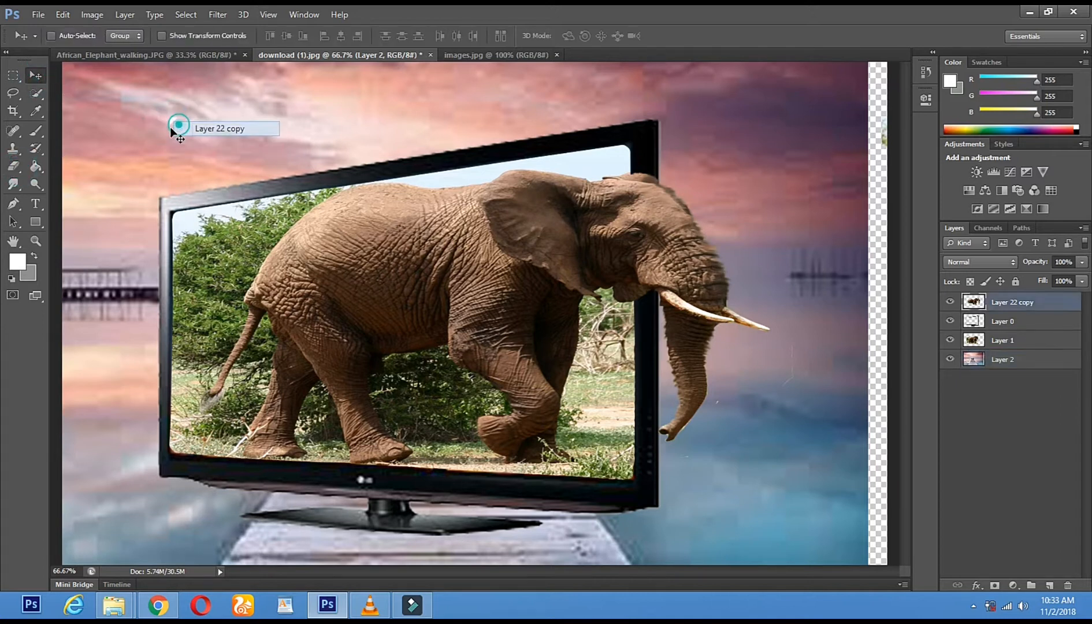
pyautogui.click(13, 166)
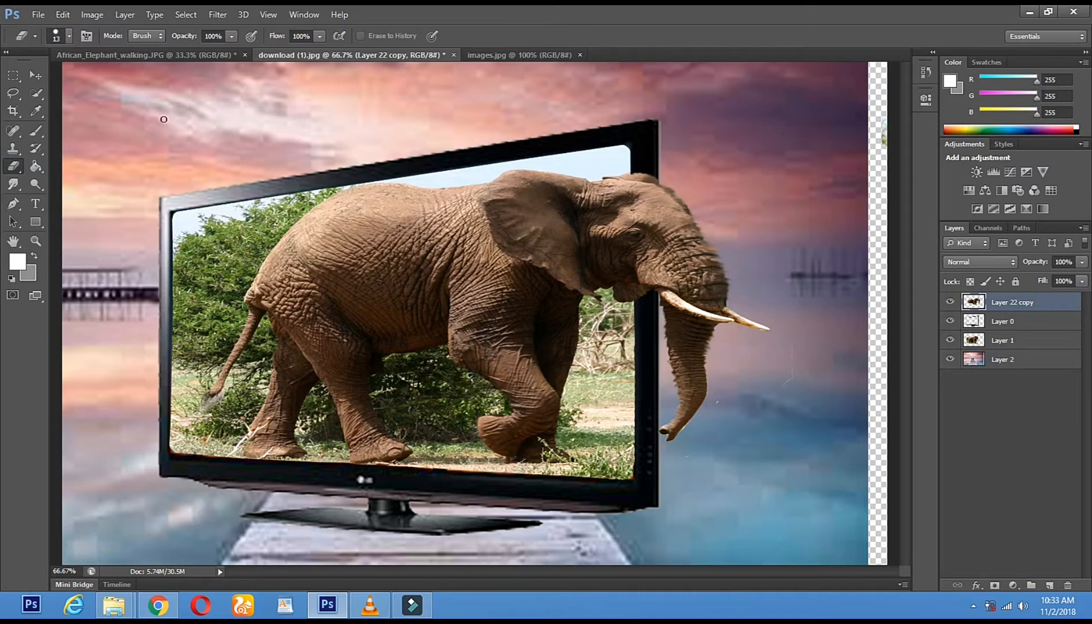
# Step: Select the pier background layer and shift it right so it covers the whole canvas
pyautogui.click(31, 79)
pyautogui.moveTo(214, 103); pyautogui.dragTo(229, 102)
pyautogui.hotkey('ctrl', 'z')
pyautogui.rightClick(210, 134)
pyautogui.click(217, 140)
pyautogui.moveTo(215, 139); pyautogui.dragTo(260, 145)
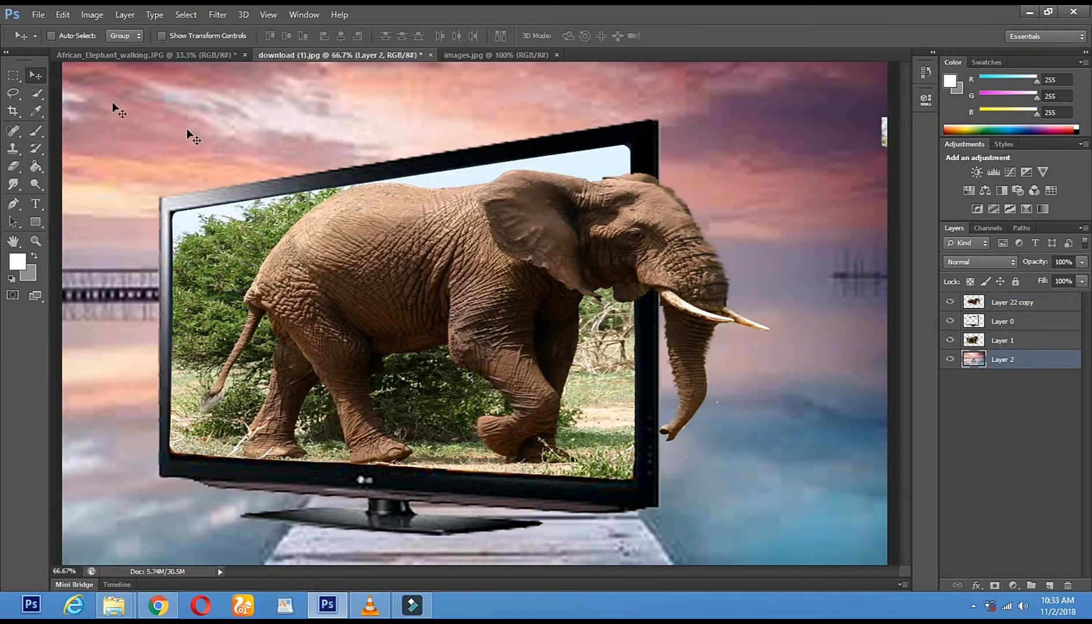
pyautogui.click(92, 15)
pyautogui.click(93, 15)
pyautogui.click(215, 14)
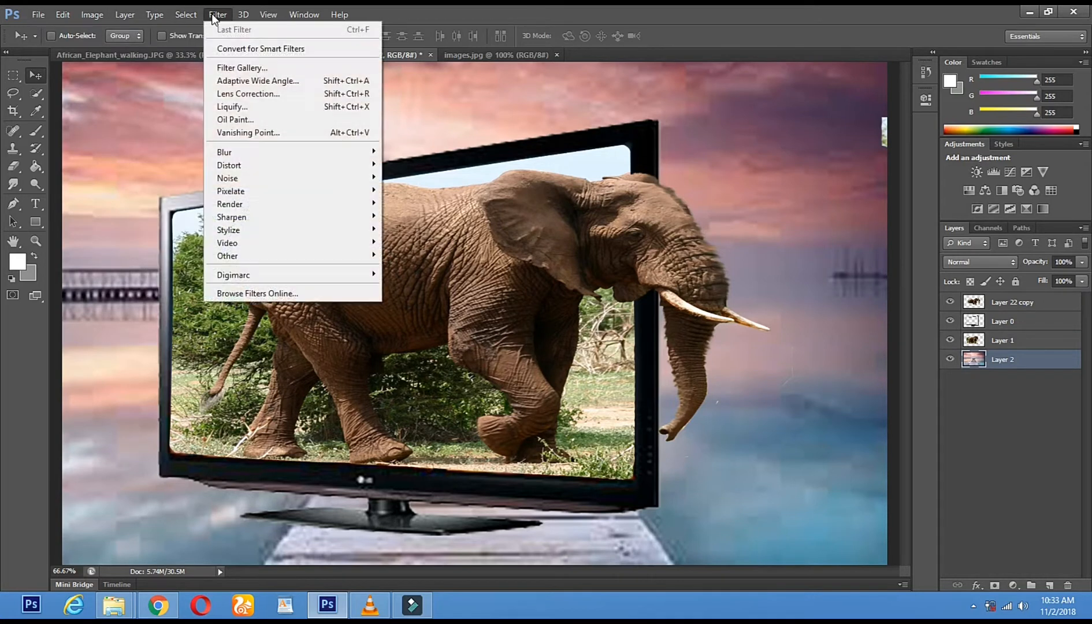
pyautogui.moveTo(92, 14)
pyautogui.moveTo(147, 49)
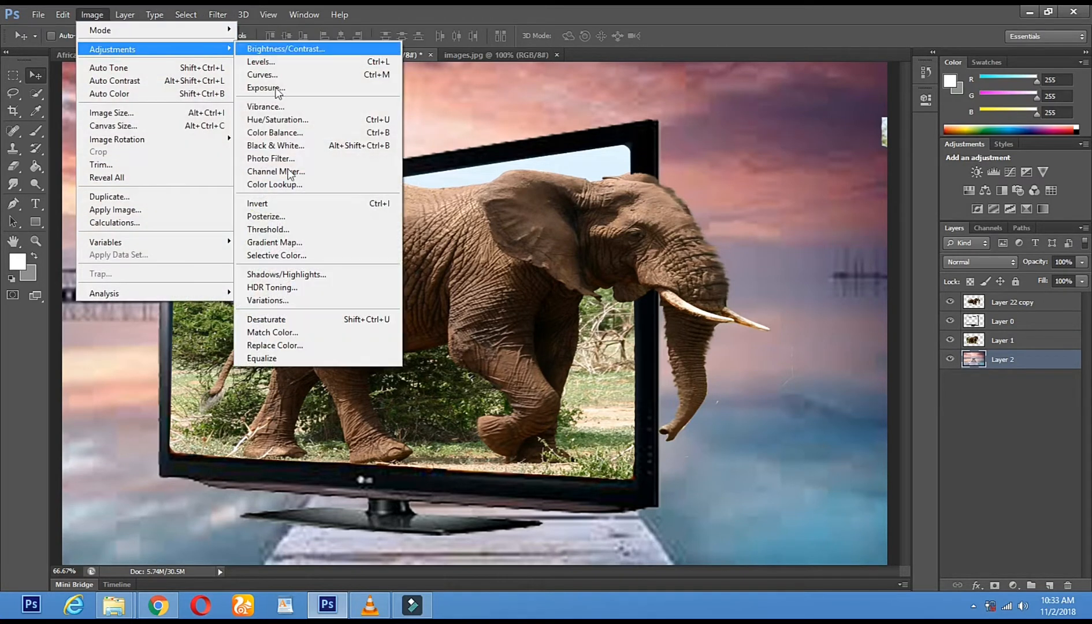
pyautogui.click(299, 288)
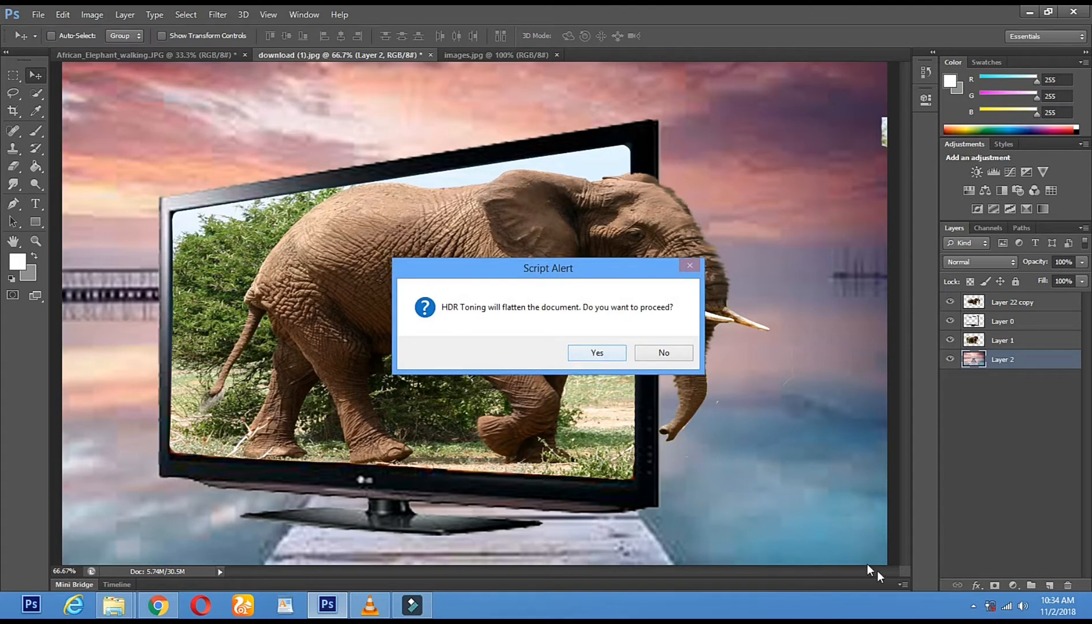
pyautogui.click(974, 606)
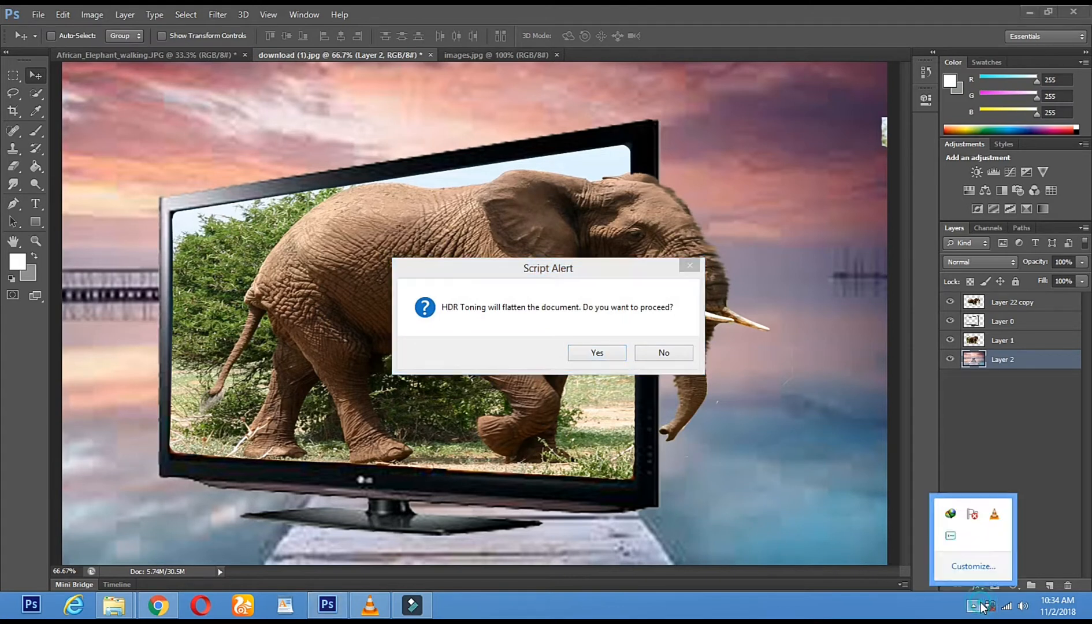
pyautogui.rightClick(959, 539)
pyautogui.click(971, 477)
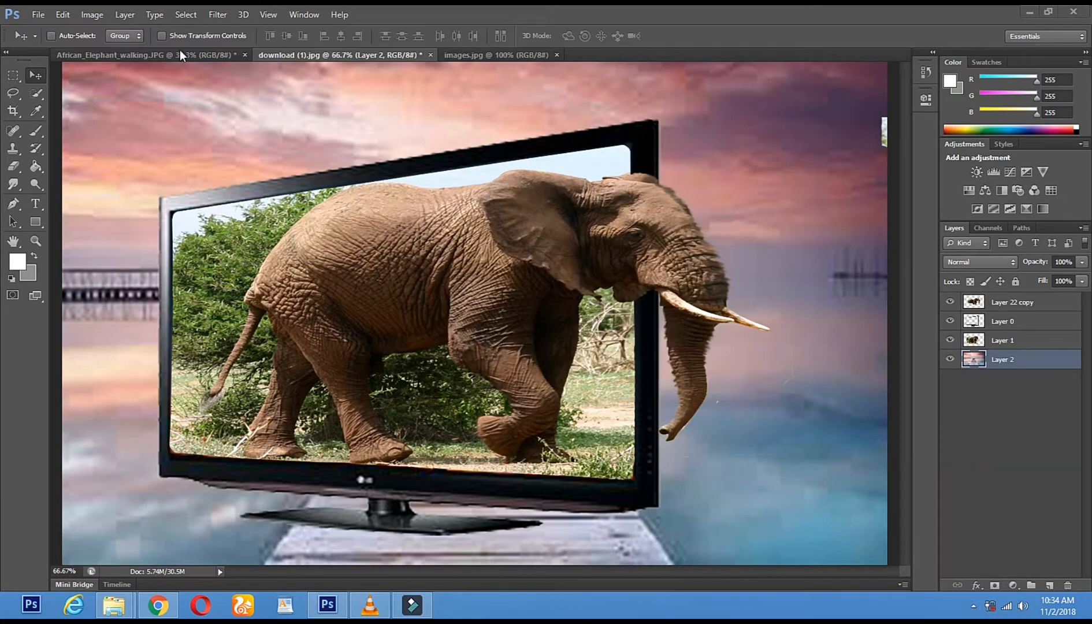
# Step: Start an HDR Toning adjustment, accept flattening the document, and move the settings dialog off the elephant
pyautogui.click(214, 17)
pyautogui.click(90, 17)
pyautogui.click(91, 17)
pyautogui.moveTo(190, 52)
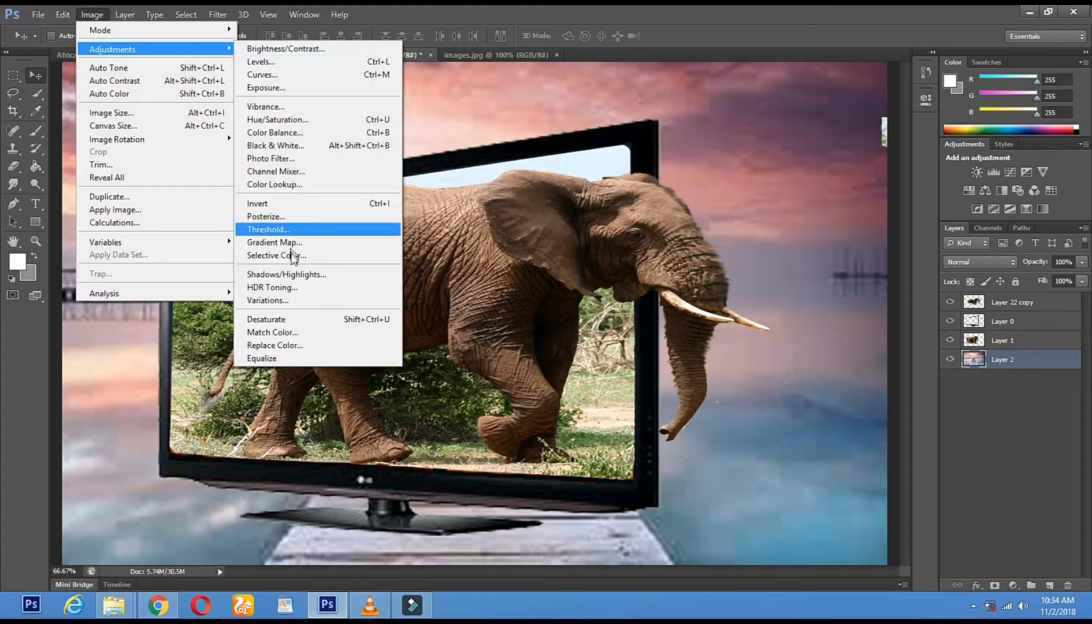
pyautogui.click(317, 289)
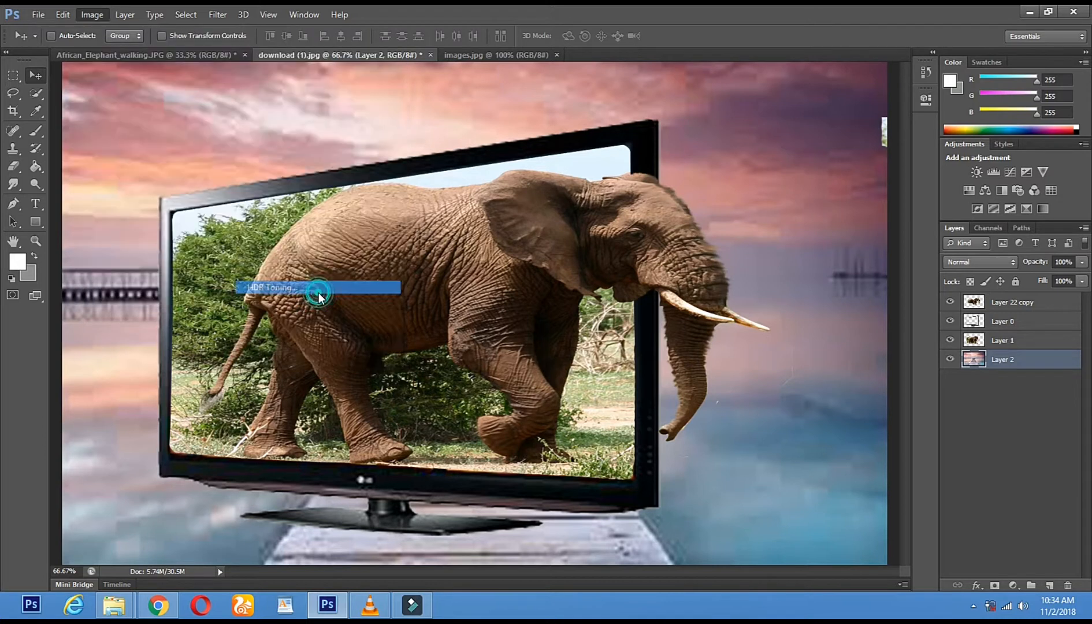
pyautogui.click(574, 354)
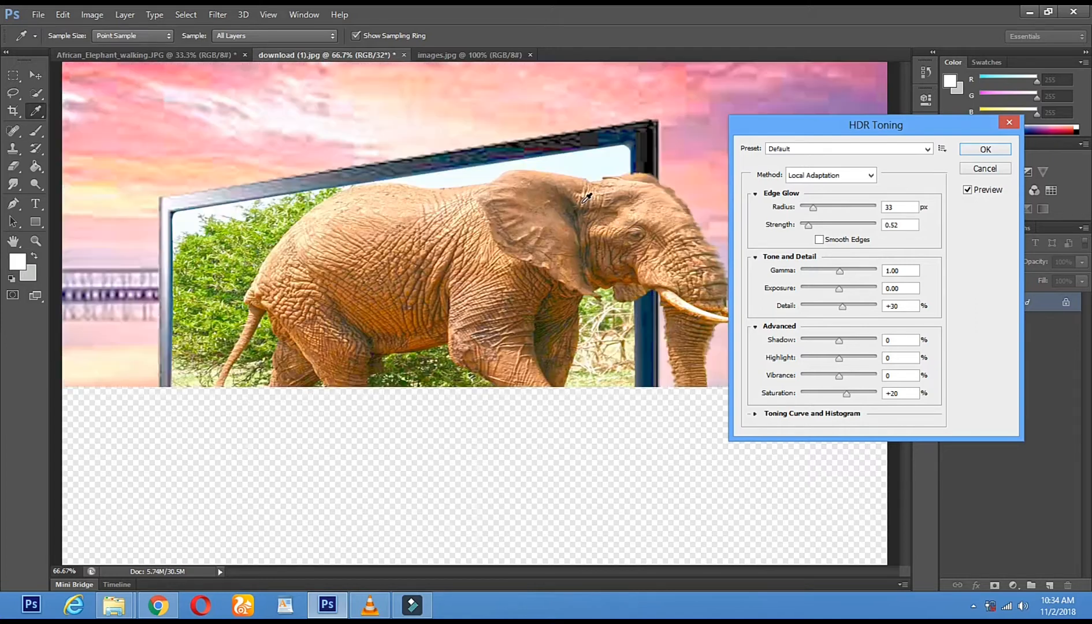
pyautogui.moveTo(916, 123); pyautogui.dragTo(893, 122)
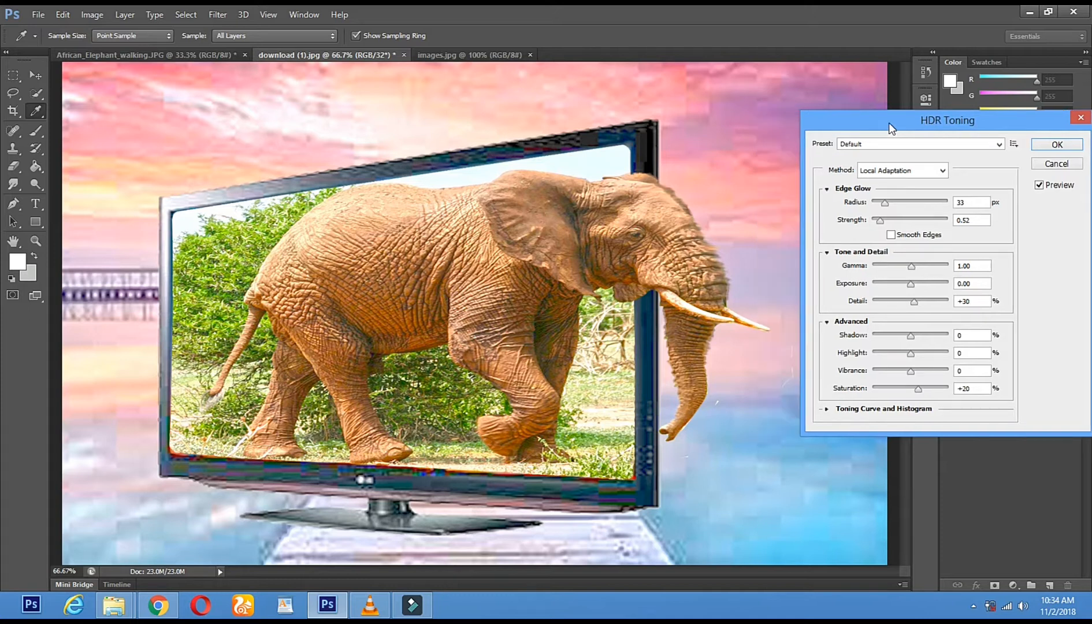
# Step: Set the HDR toning edge glow to a radius of 252 px and a strength of 0.98
pyautogui.moveTo(885, 202); pyautogui.dragTo(930, 203)
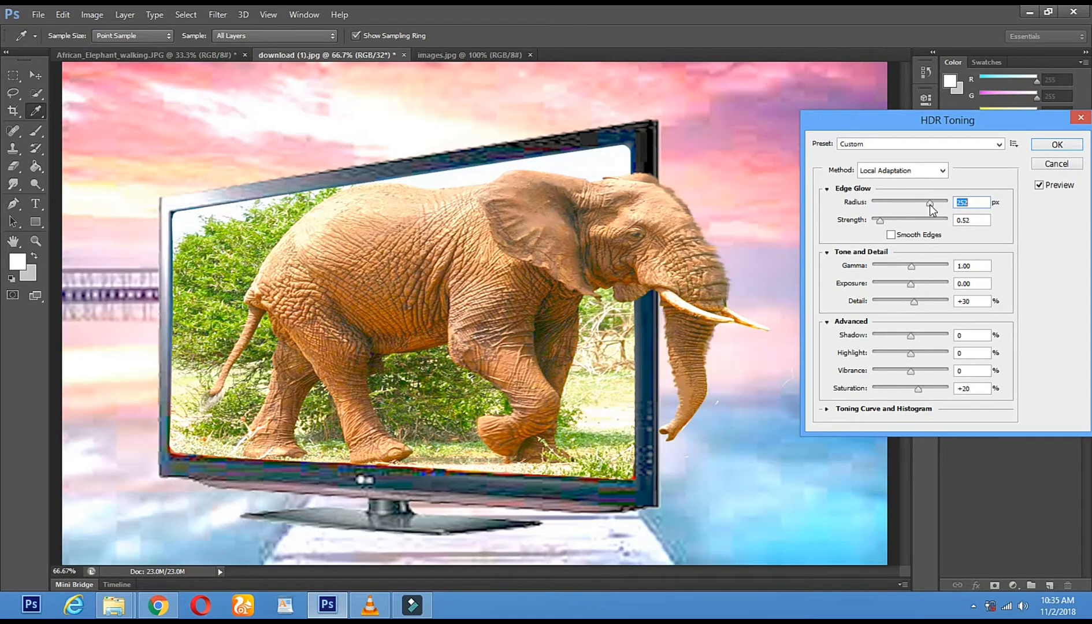
pyautogui.moveTo(881, 221); pyautogui.dragTo(944, 224)
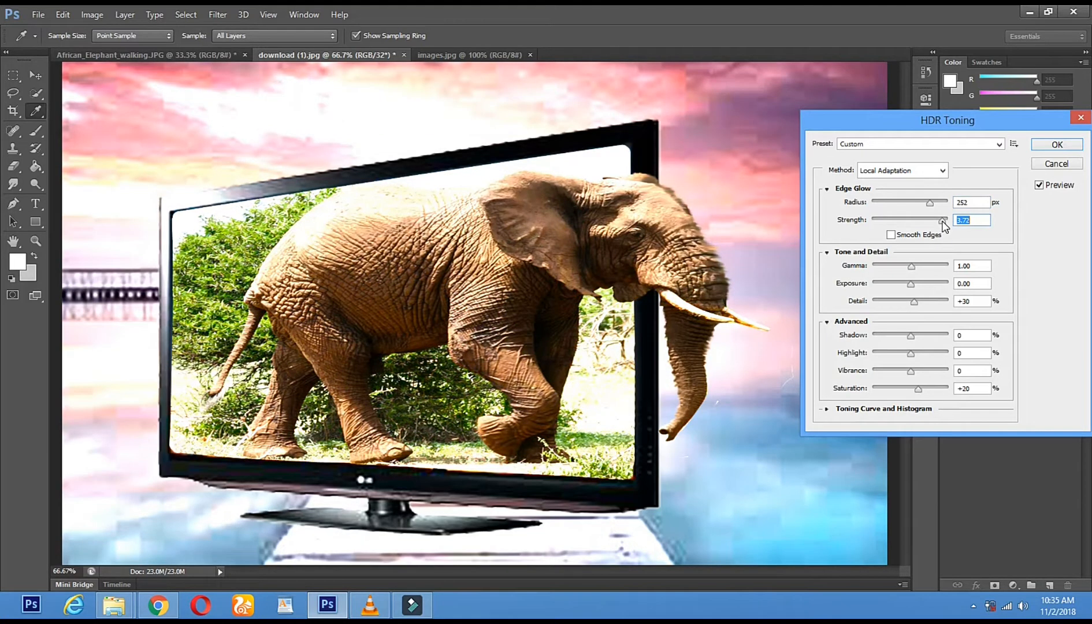
pyautogui.moveTo(944, 224); pyautogui.dragTo(913, 222)
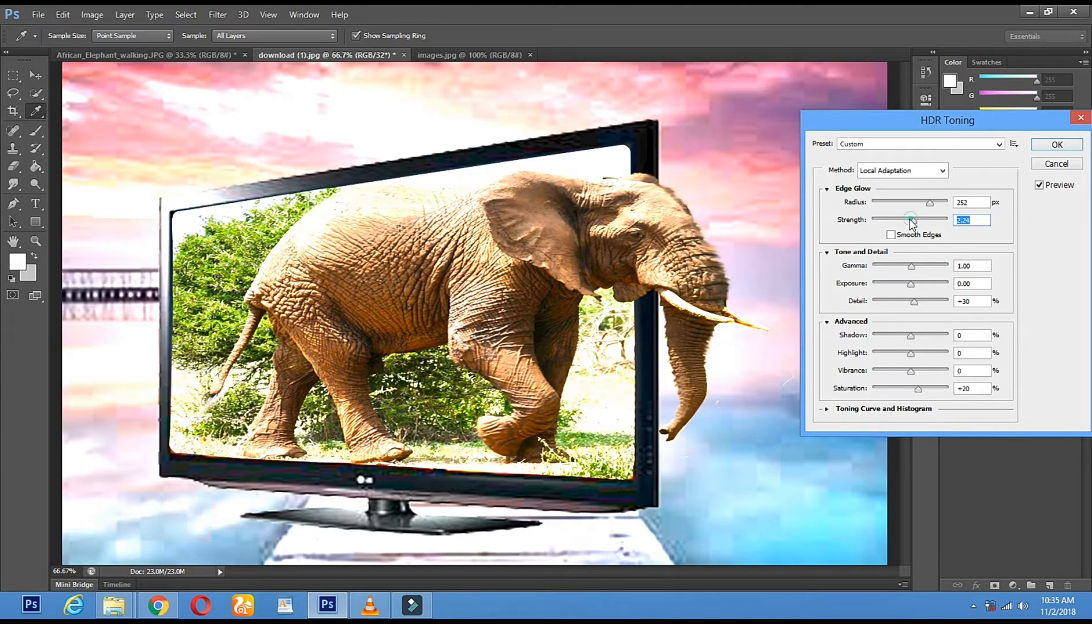
pyautogui.moveTo(892, 221); pyautogui.dragTo(889, 222)
# Step: Set the HDR toning tone and detail values to gamma 0.58, exposure +0.59 and detail +57%
pyautogui.moveTo(912, 267)
pyautogui.mouseDown()
pyautogui.moveTo(889, 267)
pyautogui.moveTo(923, 269)
pyautogui.mouseUp()
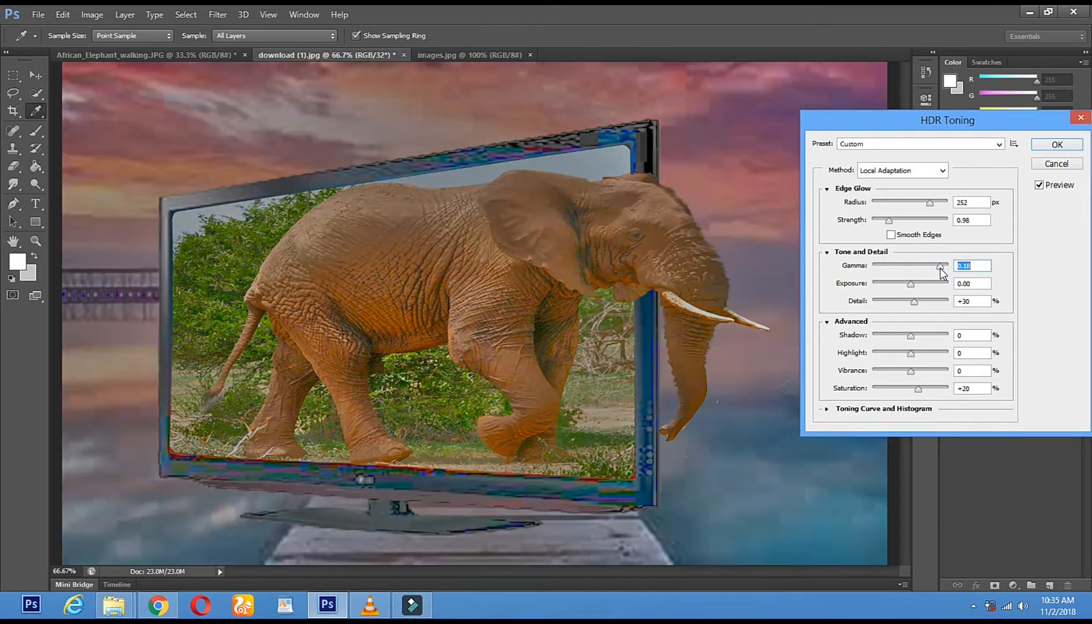
pyautogui.moveTo(940, 269); pyautogui.dragTo(931, 270)
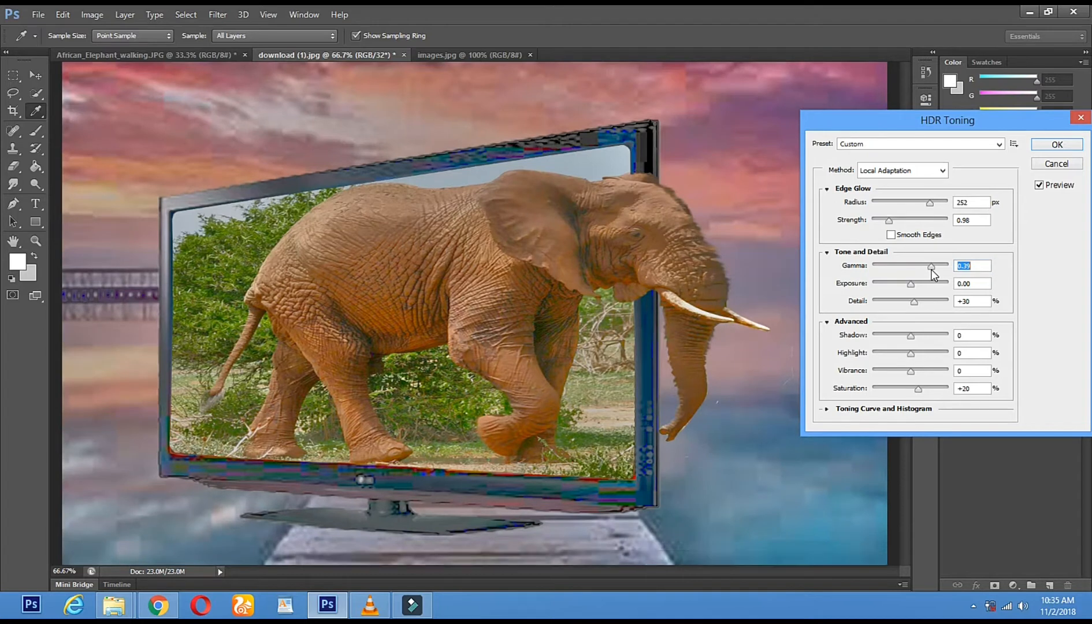
pyautogui.click(930, 269)
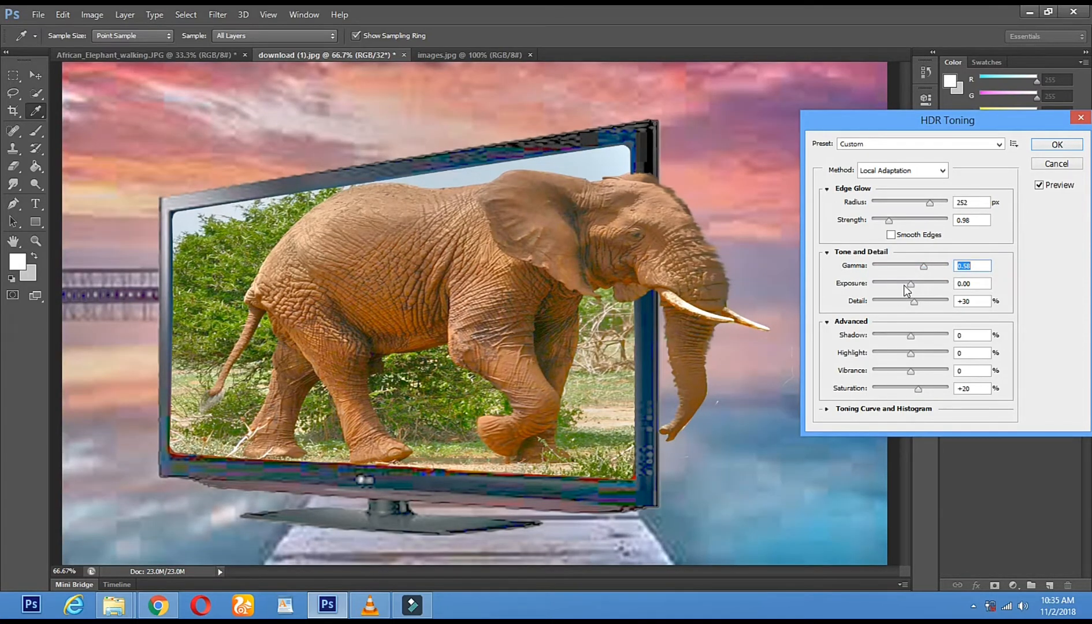
pyautogui.moveTo(905, 286); pyautogui.dragTo(885, 286)
pyautogui.click(922, 285)
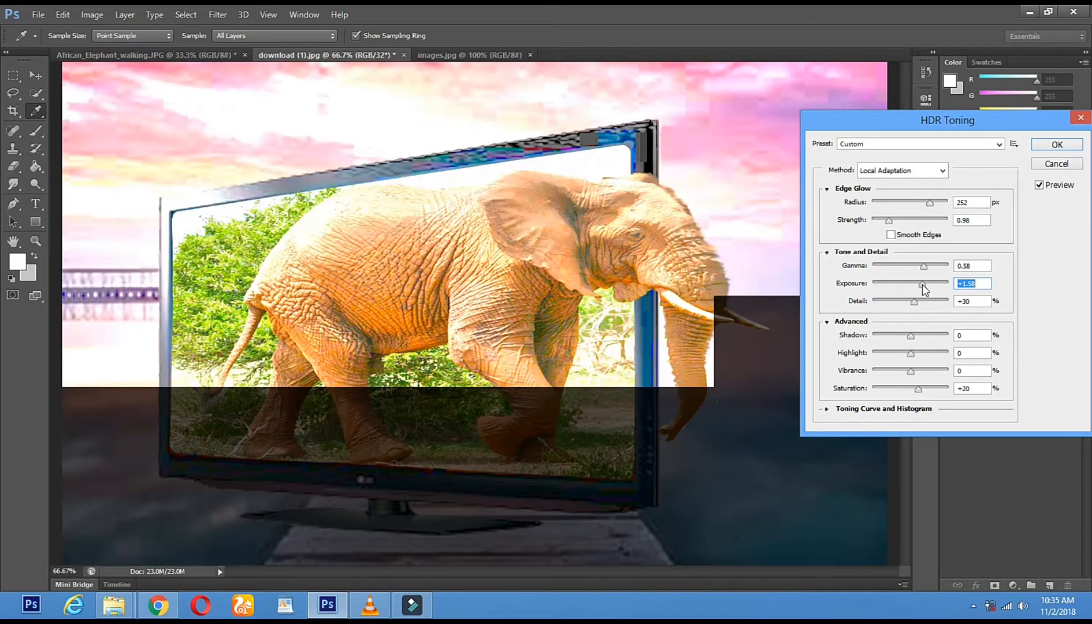
pyautogui.click(923, 284)
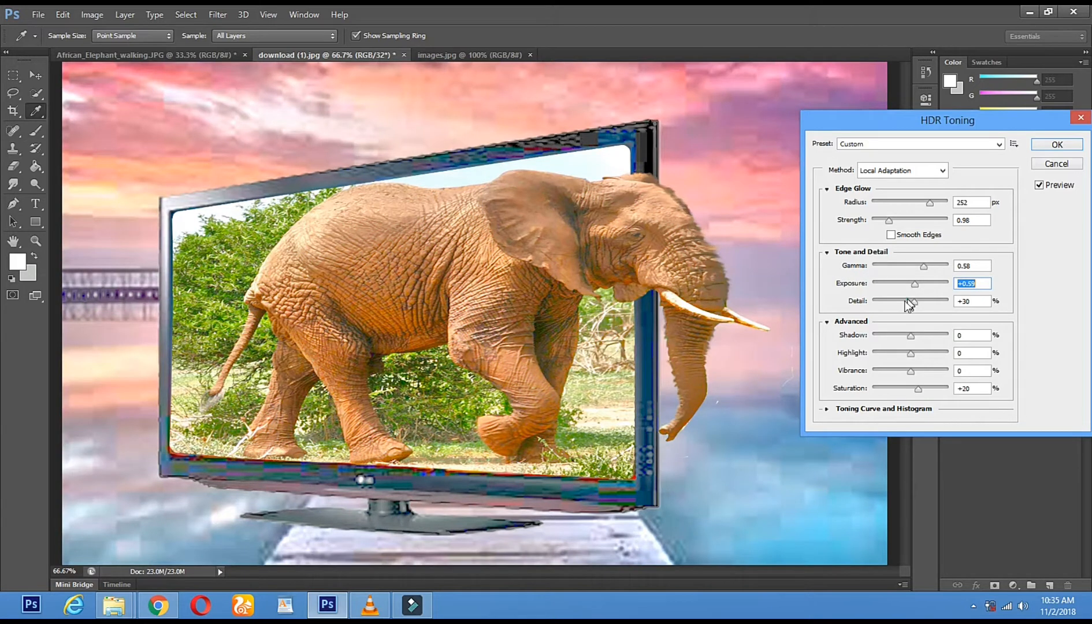
pyautogui.moveTo(907, 301); pyautogui.dragTo(936, 301)
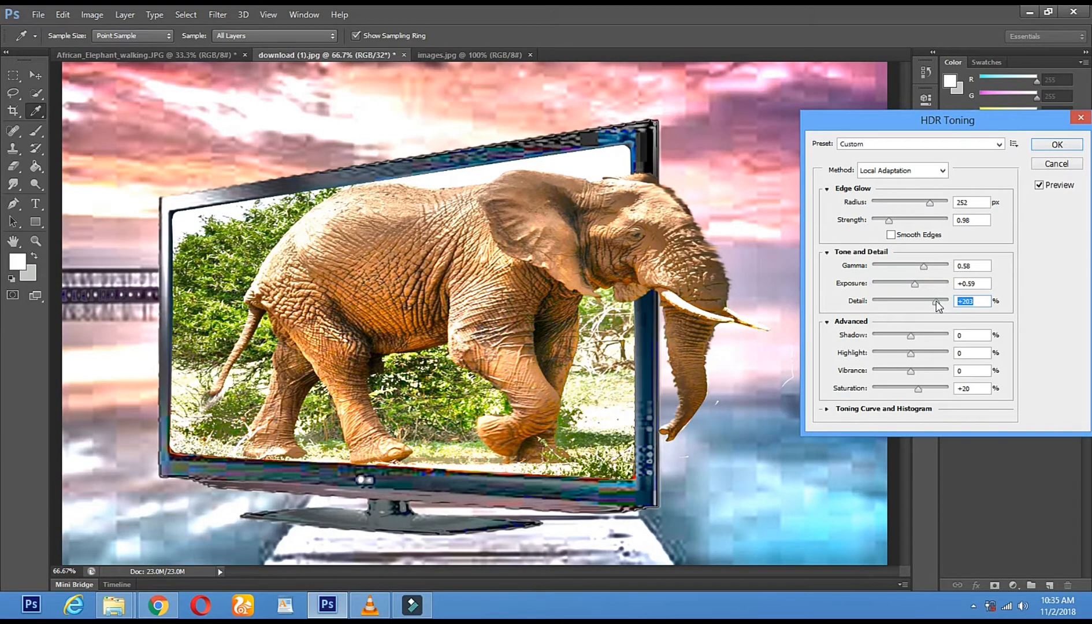
pyautogui.moveTo(937, 302); pyautogui.dragTo(917, 302)
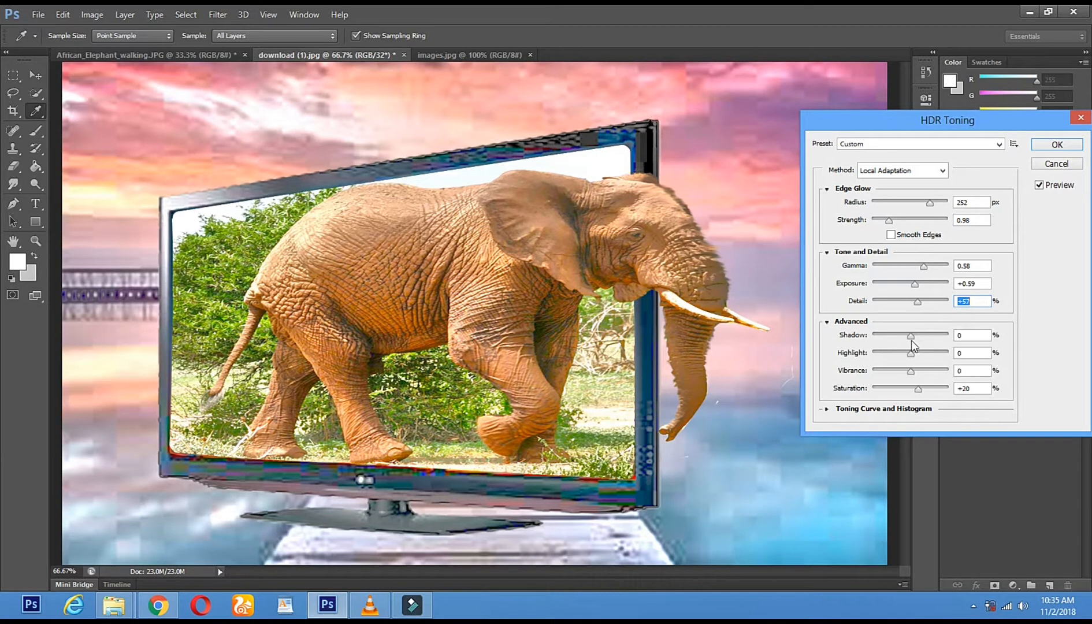
# Step: Set the HDR toning shadow to -48%, highlight to -32% and vibrance to +23%, and apply the adjustment
pyautogui.moveTo(909, 337); pyautogui.dragTo(894, 342)
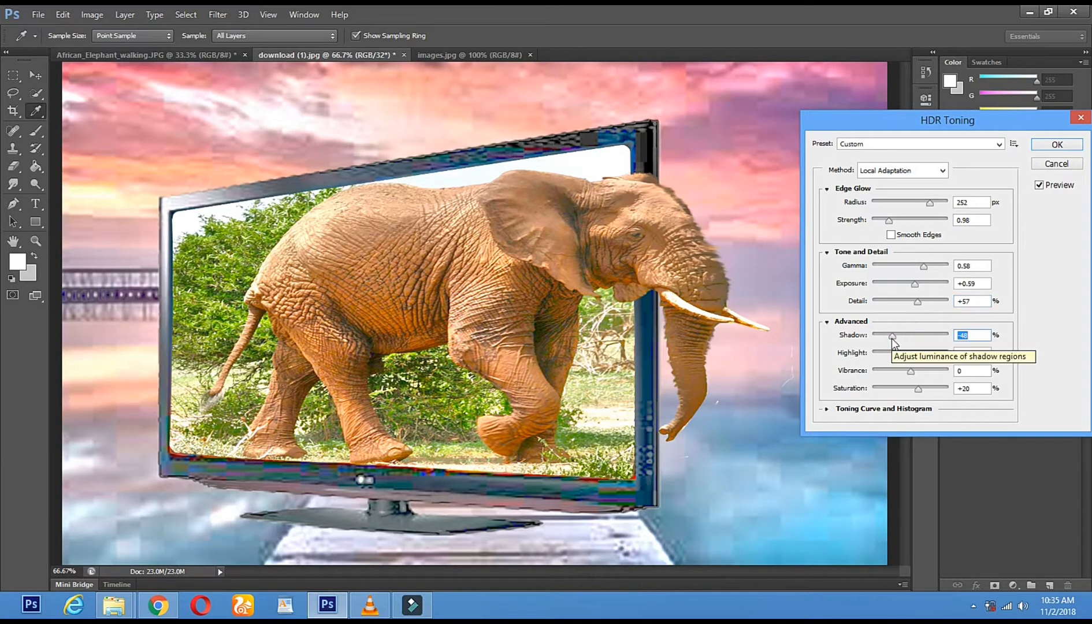
pyautogui.moveTo(903, 357)
pyautogui.mouseDown()
pyautogui.moveTo(895, 360)
pyautogui.moveTo(929, 357)
pyautogui.moveTo(900, 357)
pyautogui.mouseUp()
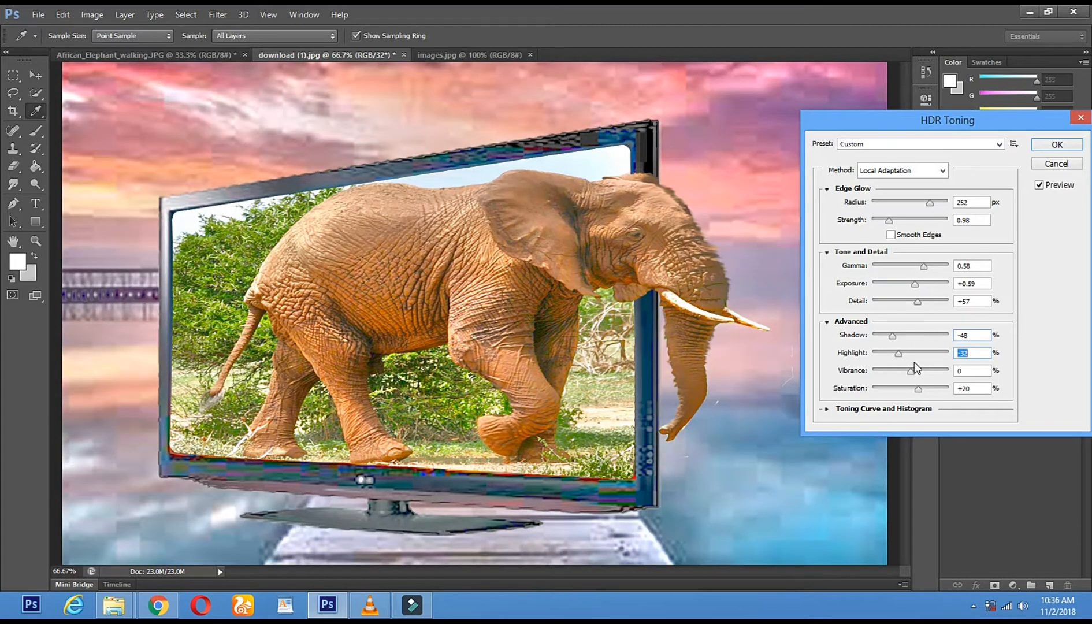
pyautogui.moveTo(909, 371); pyautogui.dragTo(919, 370)
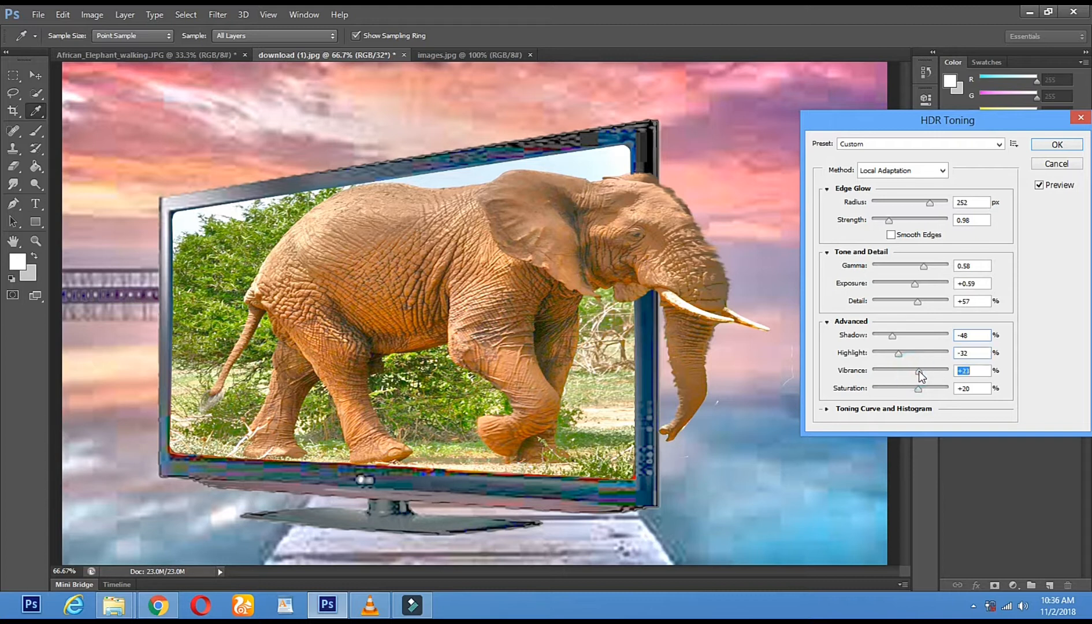
pyautogui.click(1039, 152)
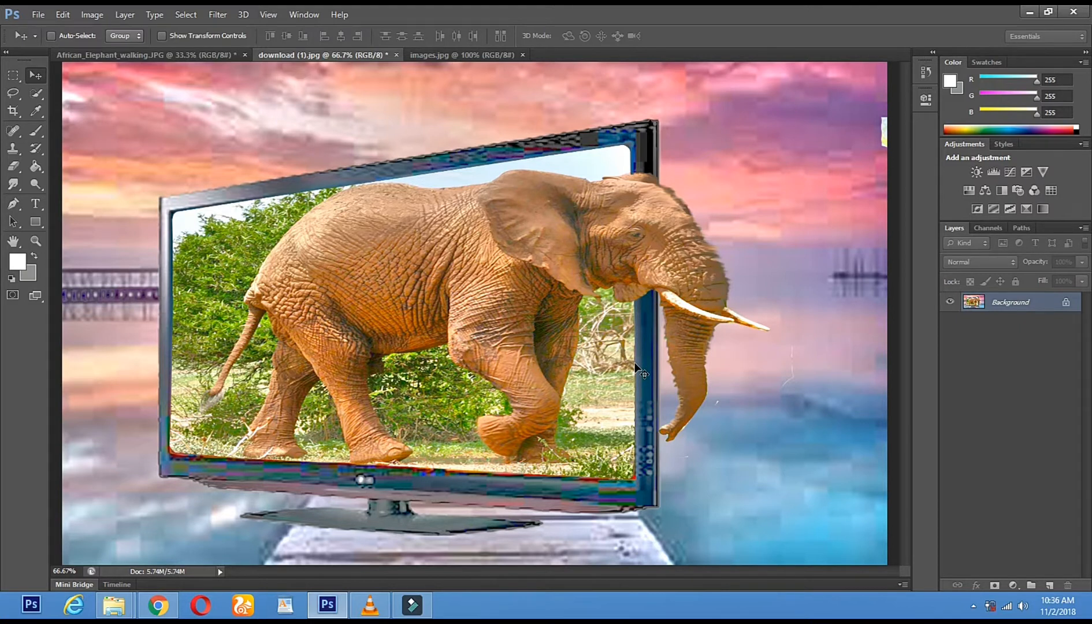
# Step: Save the toned composite to the Desktop as a JPEG named "subscribe my Channel Thank u"
pyautogui.click(38, 14)
pyautogui.click(118, 177)
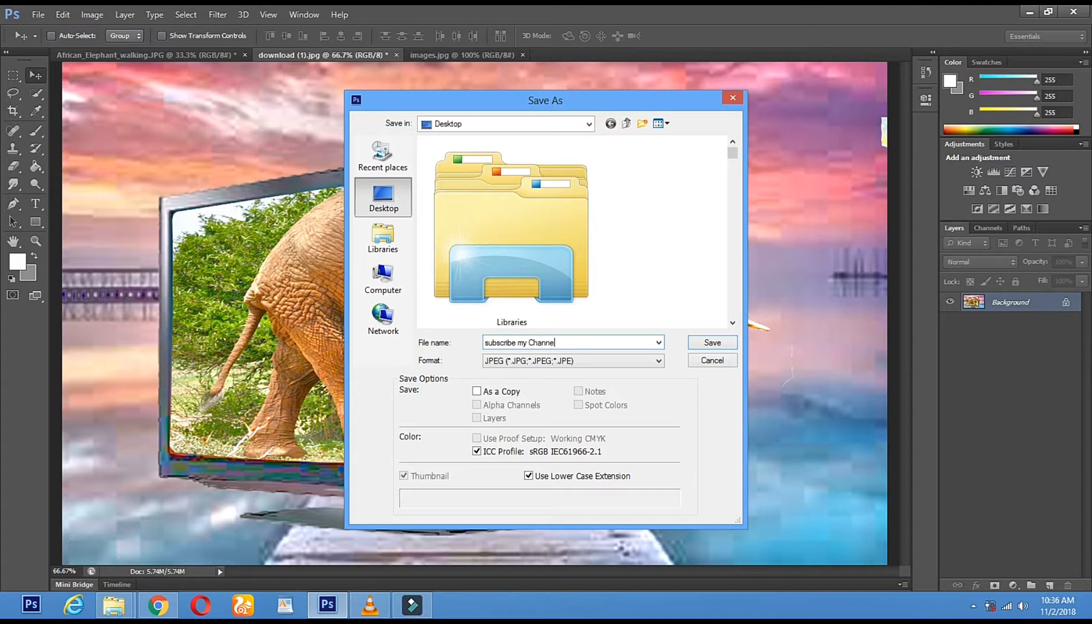
pyautogui.write('hank')
pyautogui.click(711, 342)
pyautogui.click(633, 161)
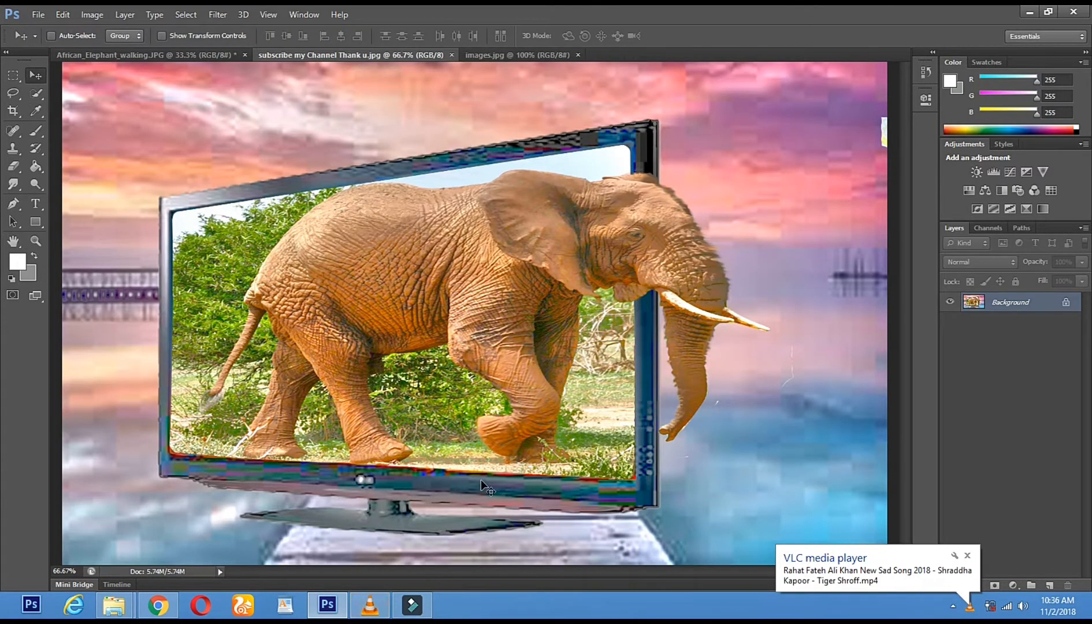
pyautogui.click(954, 607)
pyautogui.rightClick(953, 537)
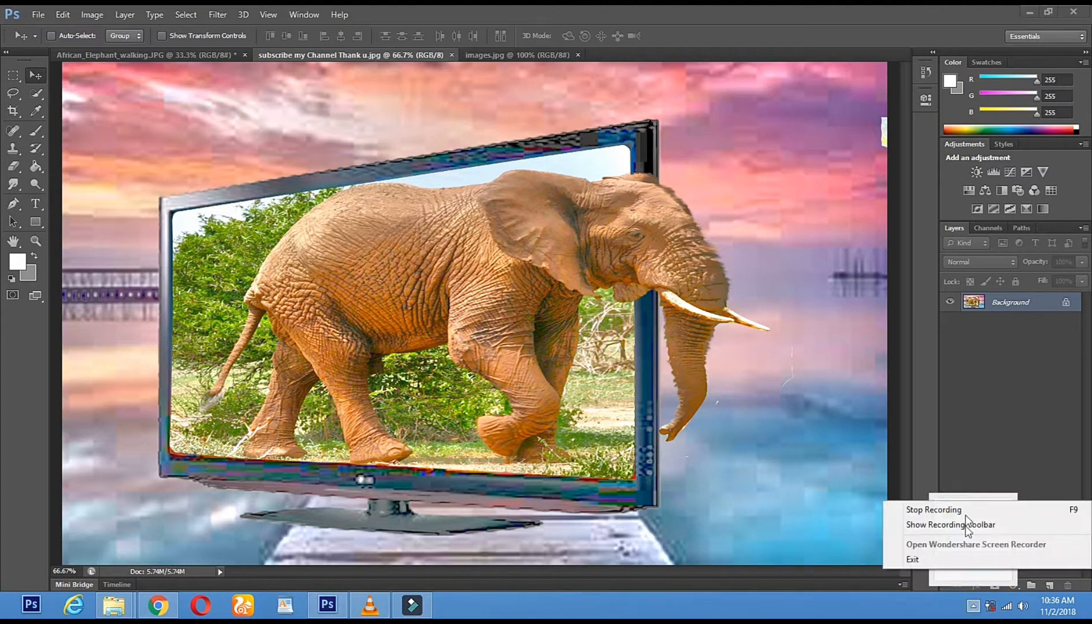
pyautogui.click(985, 507)
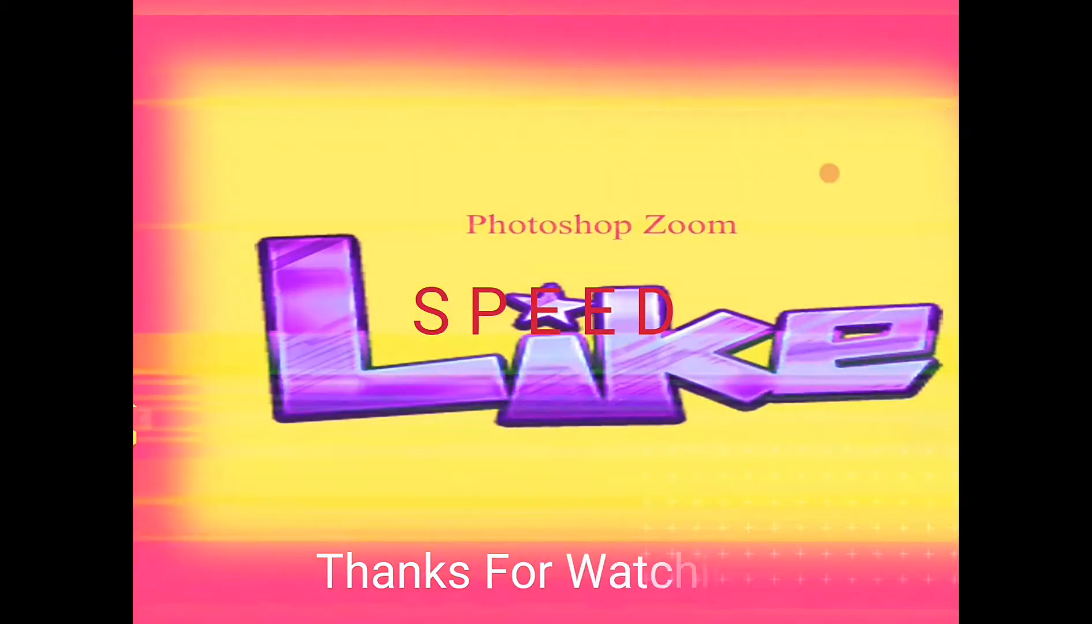